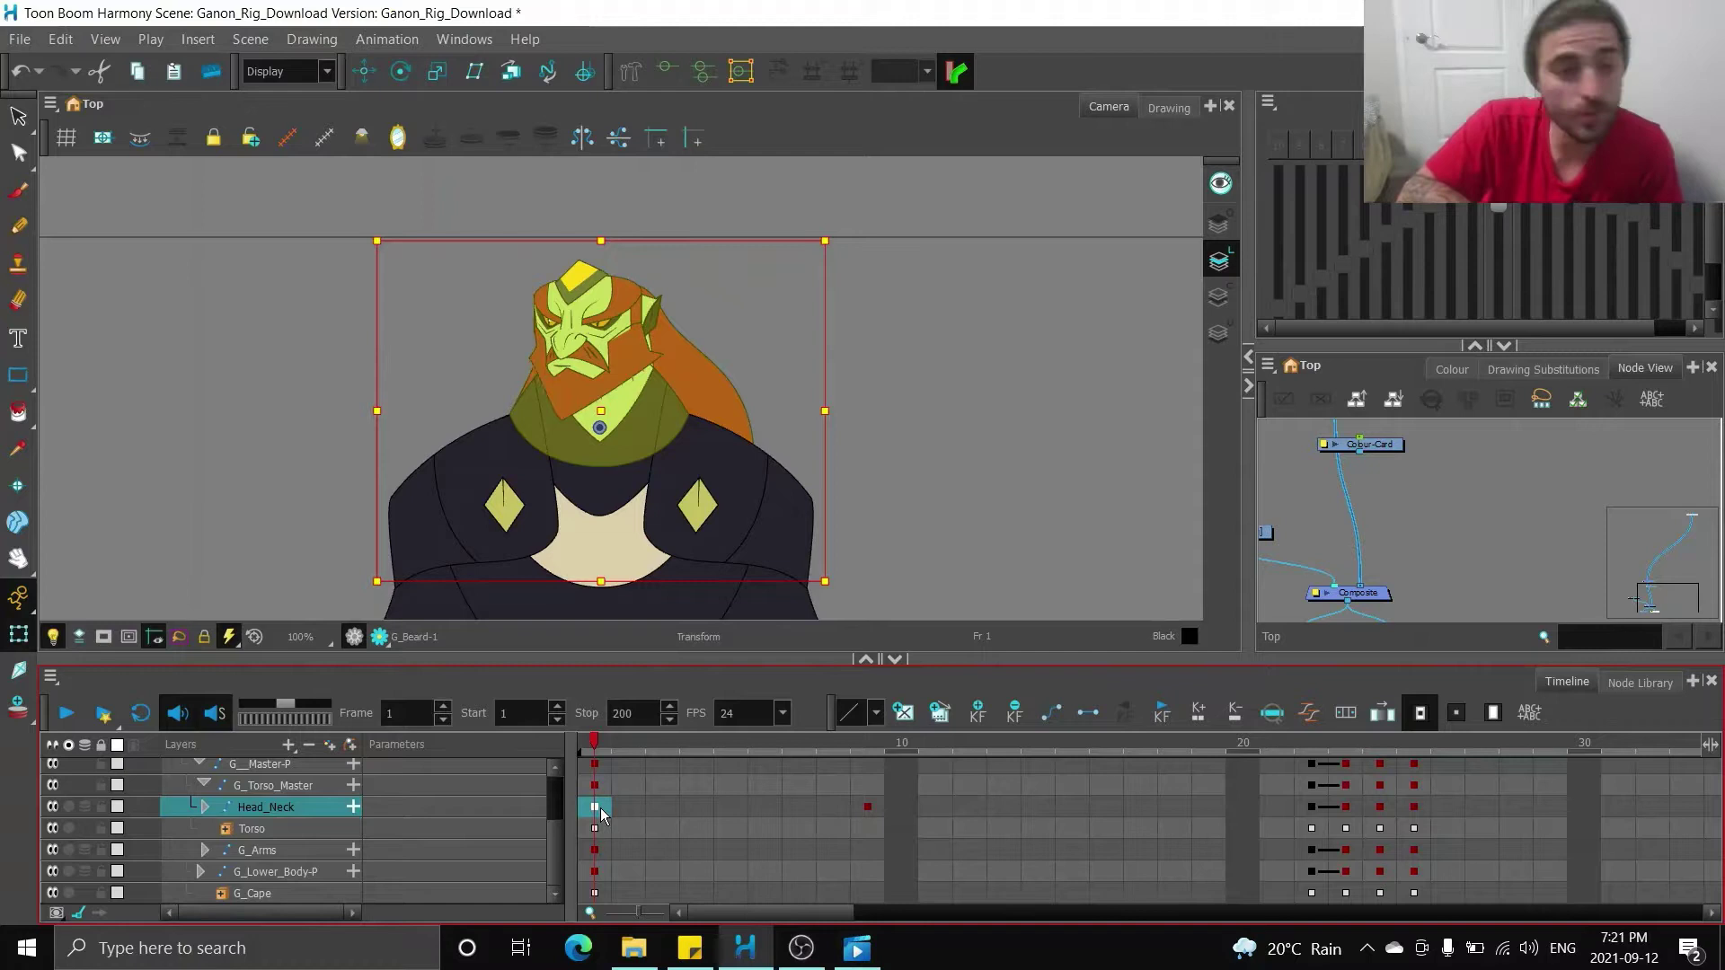
- Make the Head_Neck key at frame 1 a motion keyframe and check the in-betweens leading up to frame 9
key("ctrl+k")
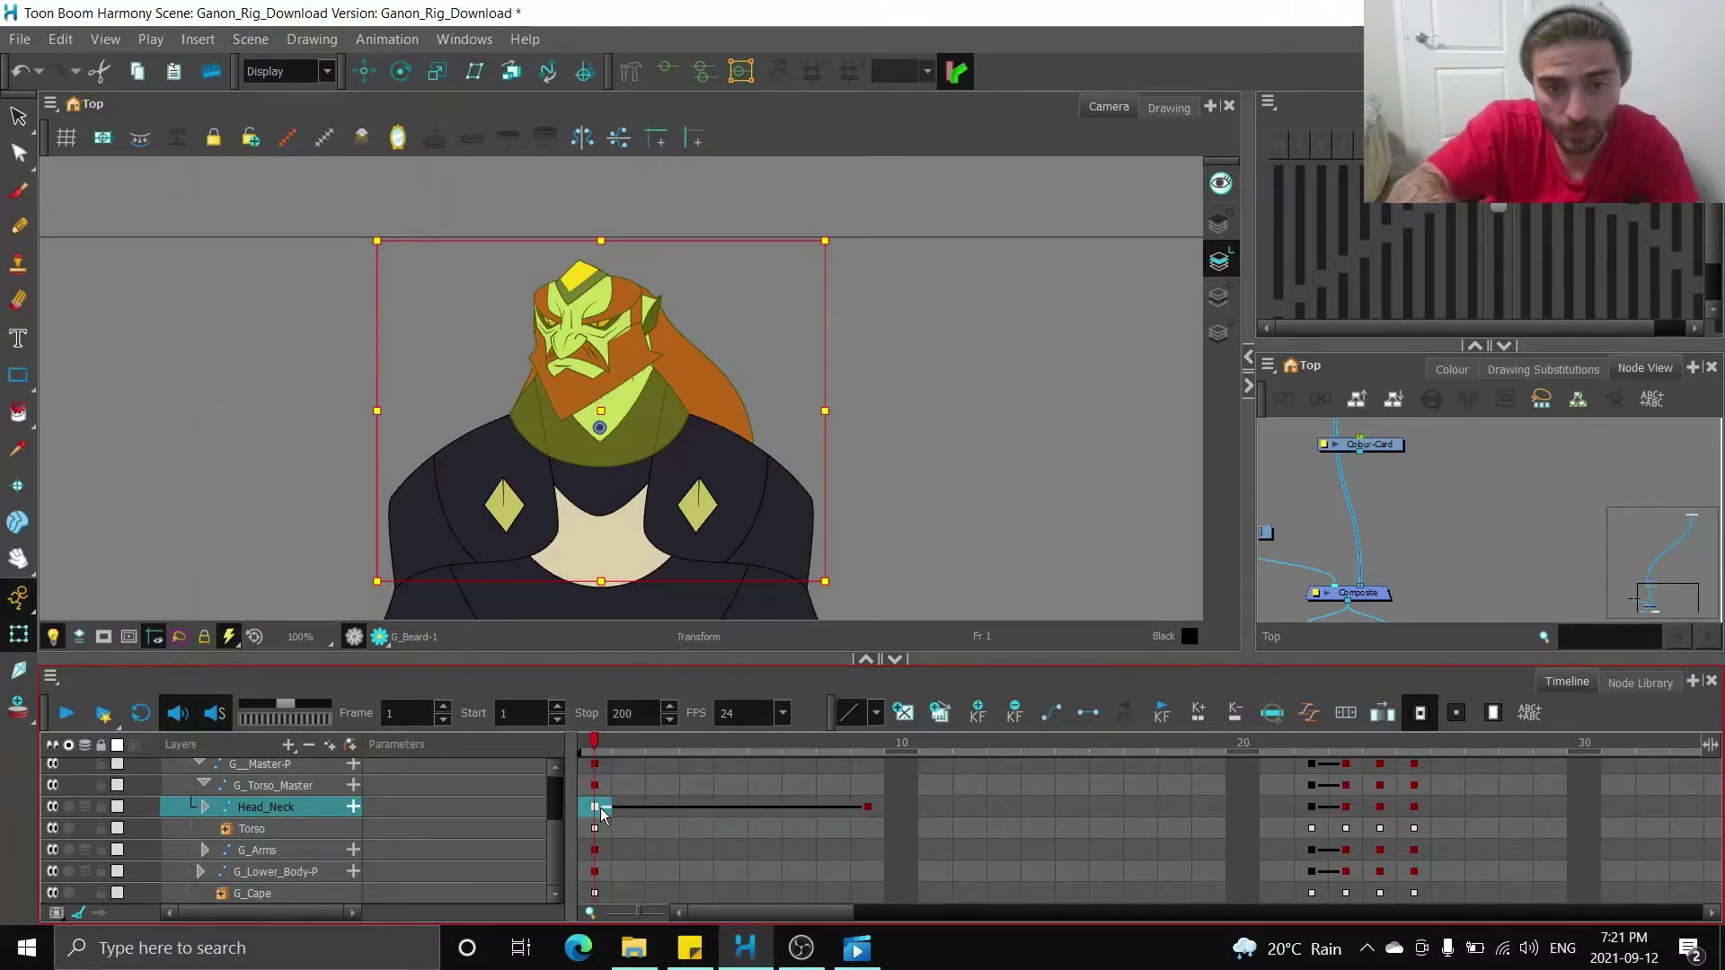
key("period")
key("period")
key("period")
key("period")
key("period")
key("period")
key("period")
key("period")
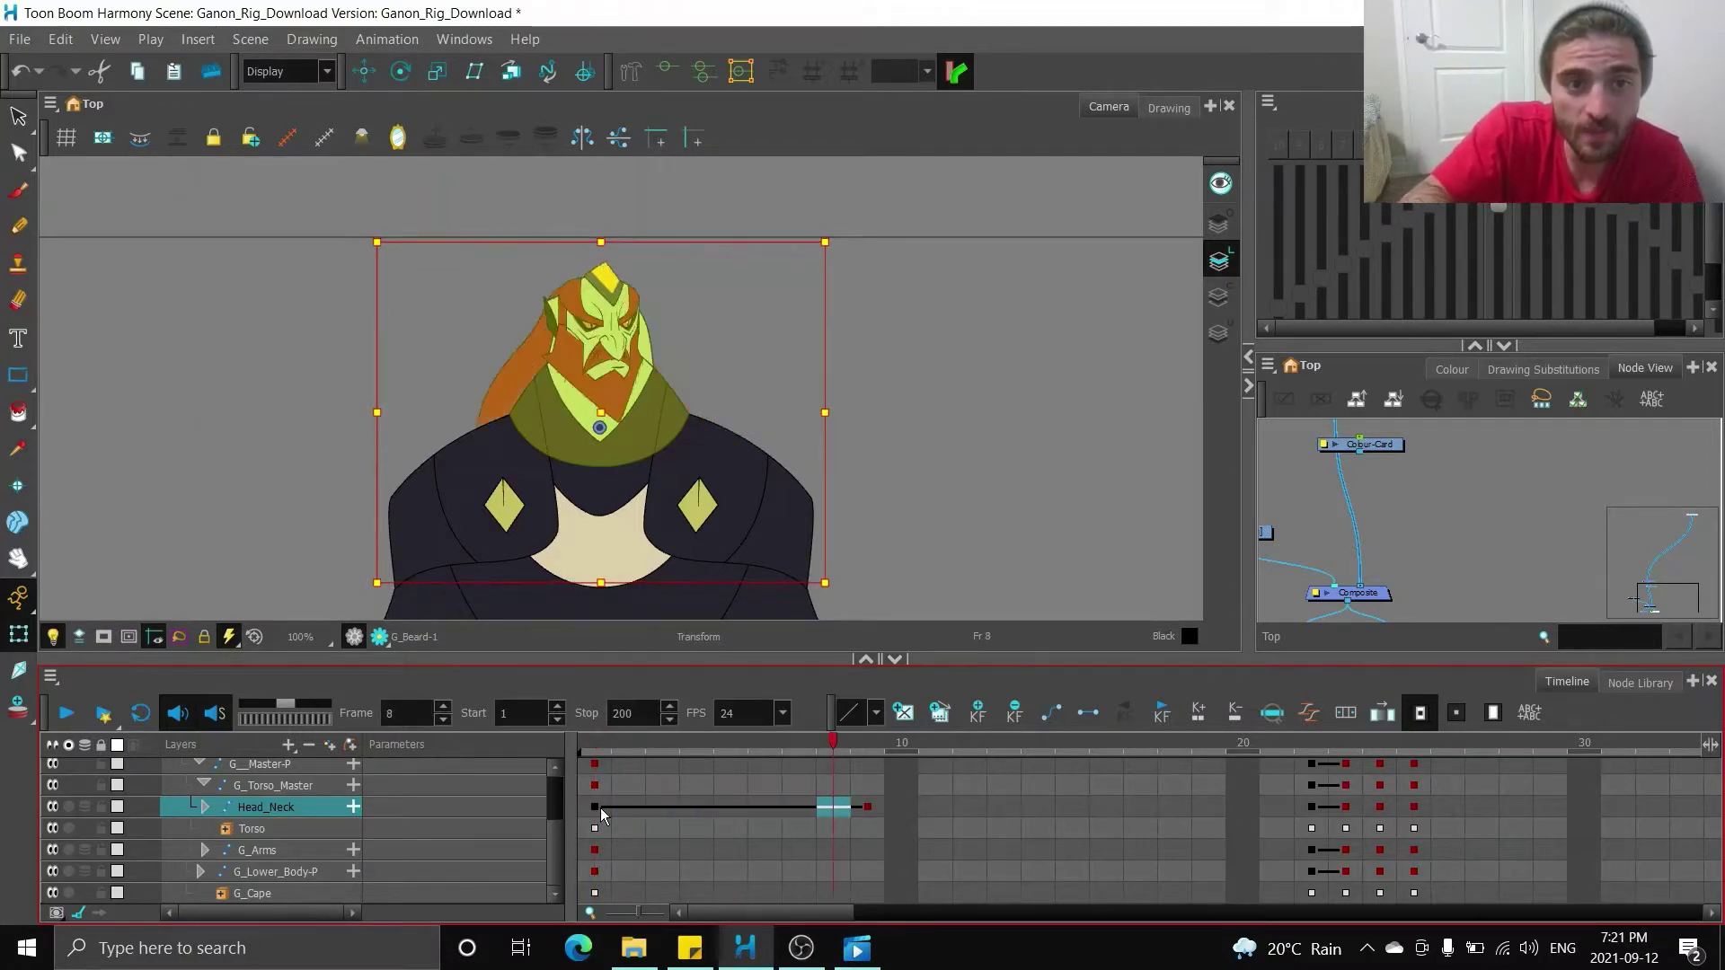
key("comma")
key("comma")
key("comma")
key("comma")
key("comma")
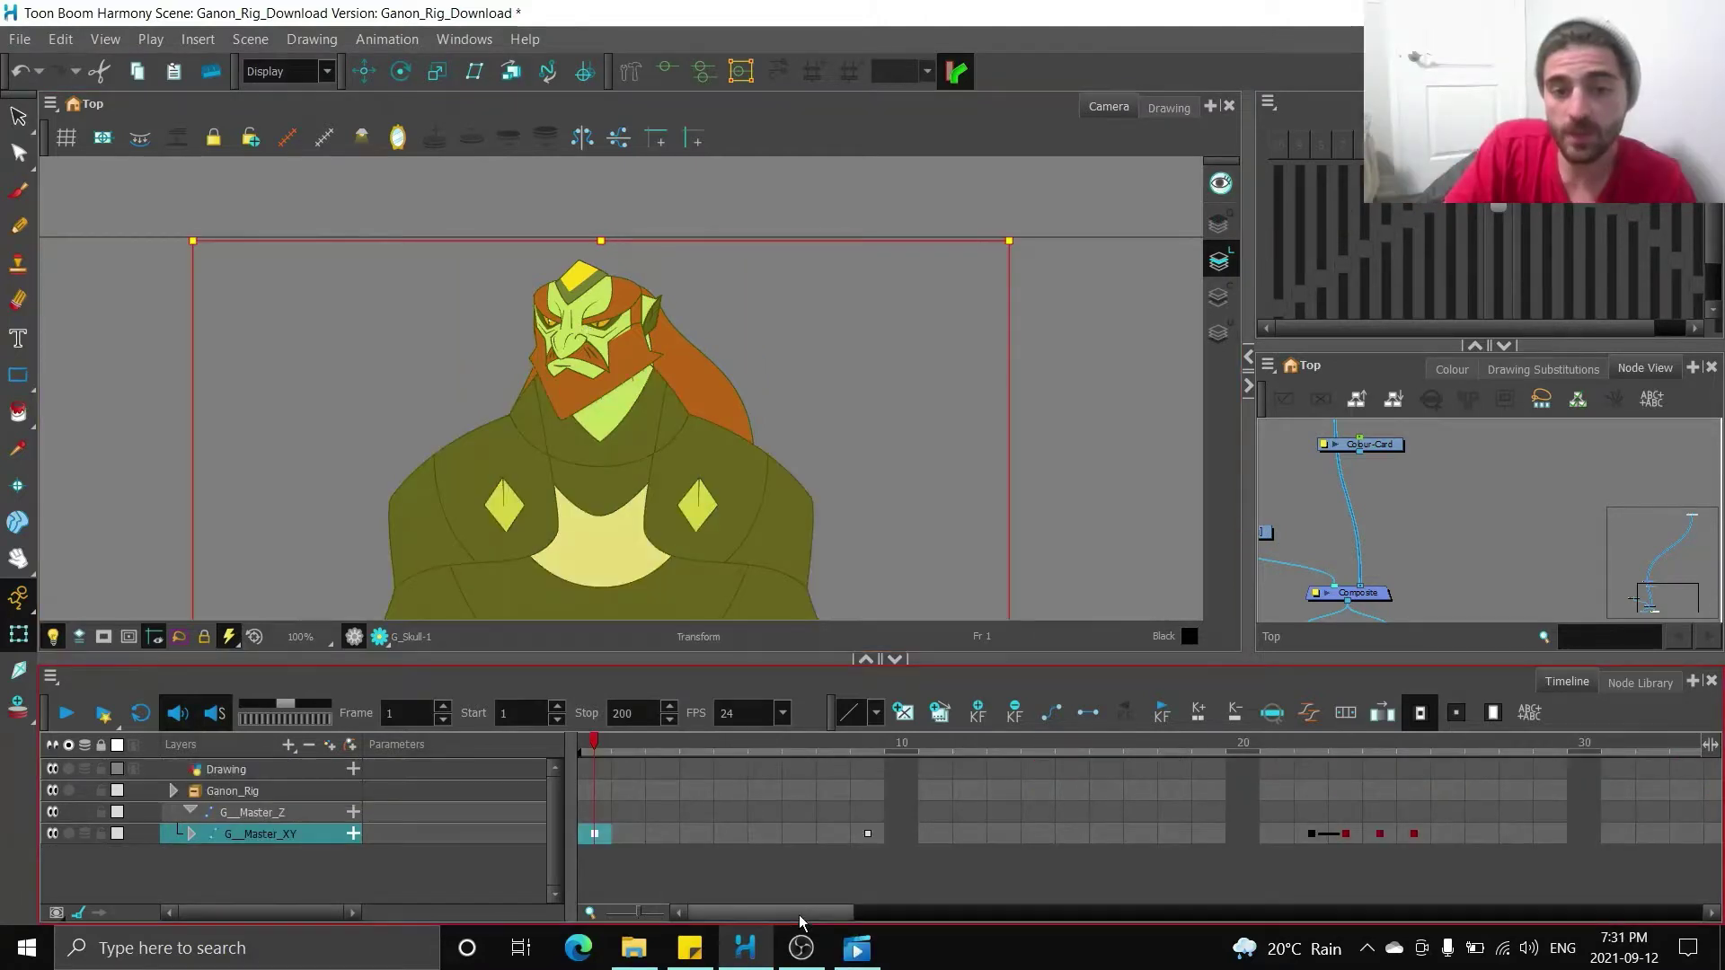
- Select G_Head and examine its turnaround poses frame by frame from frame 76 to frame 98
left_click_drag(803, 921, 978, 961)
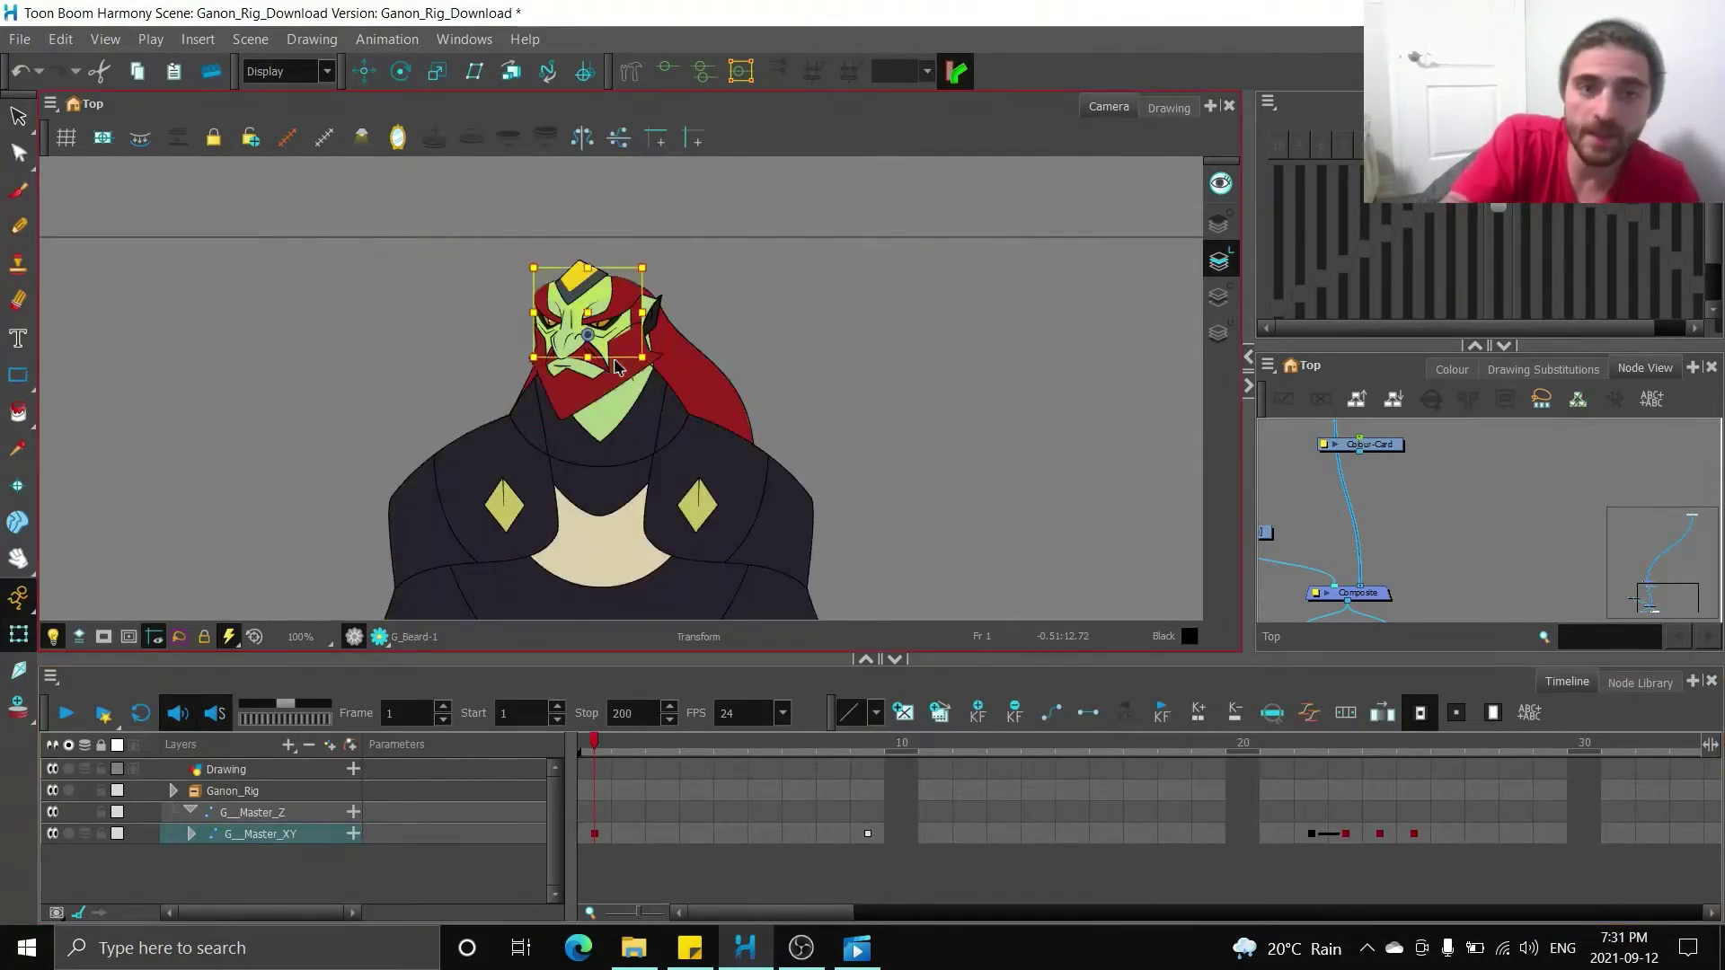
left_click(812, 794)
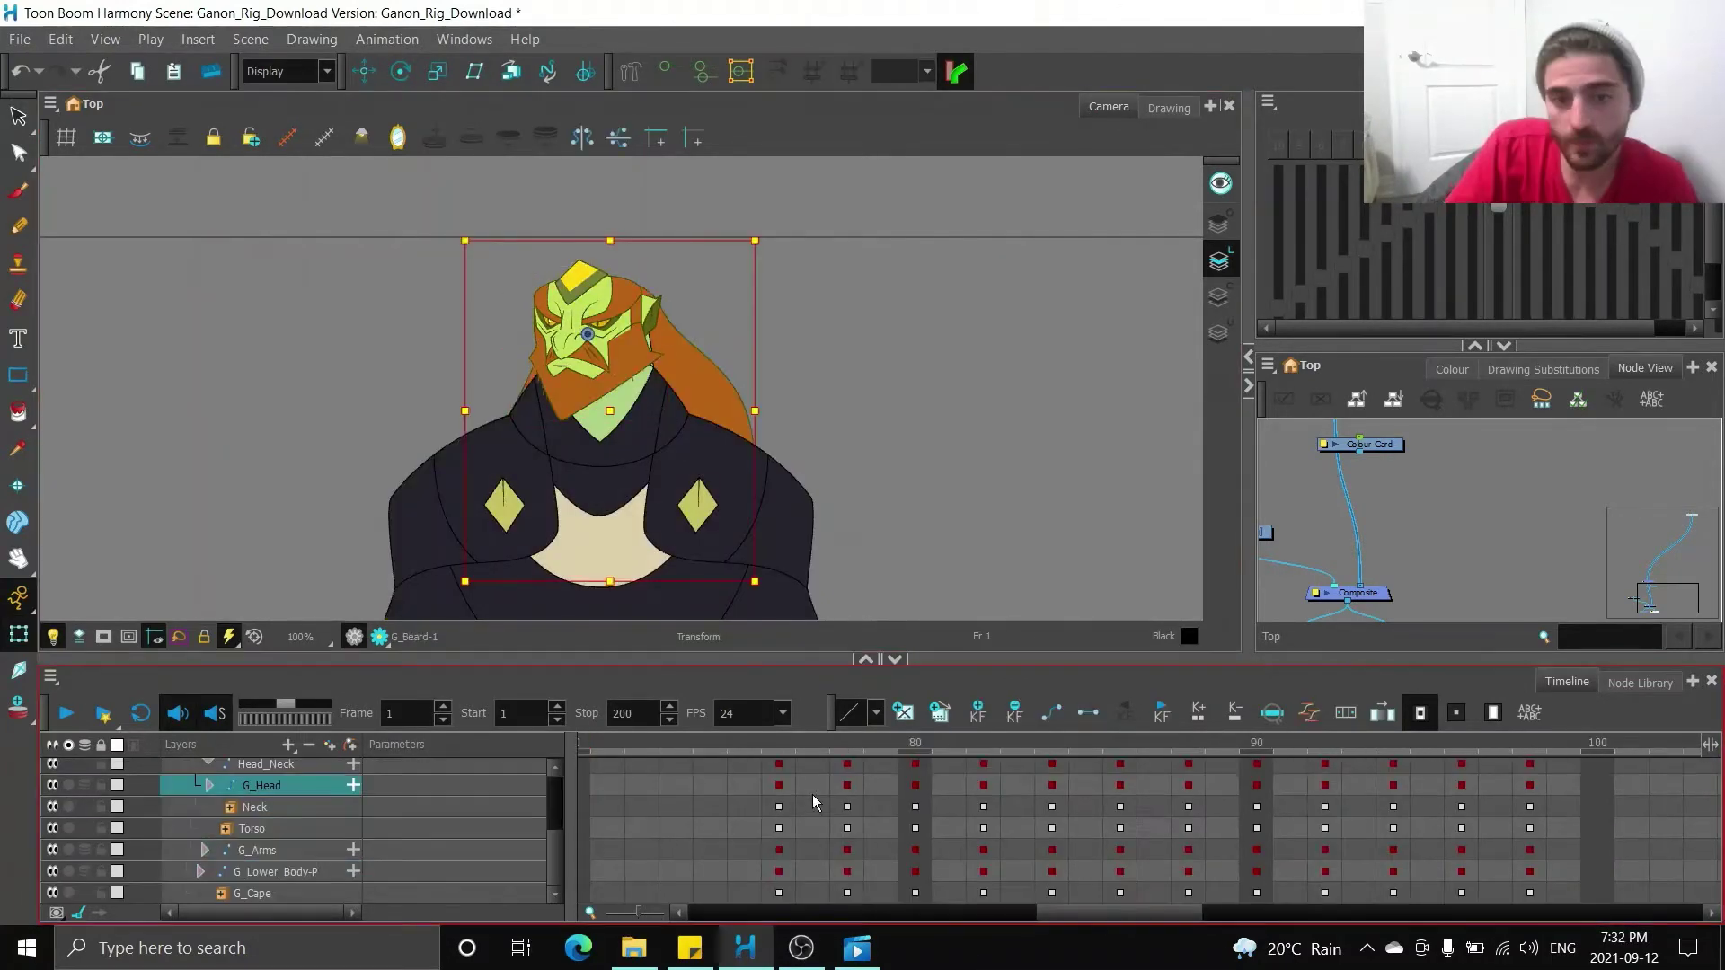
left_click(780, 785)
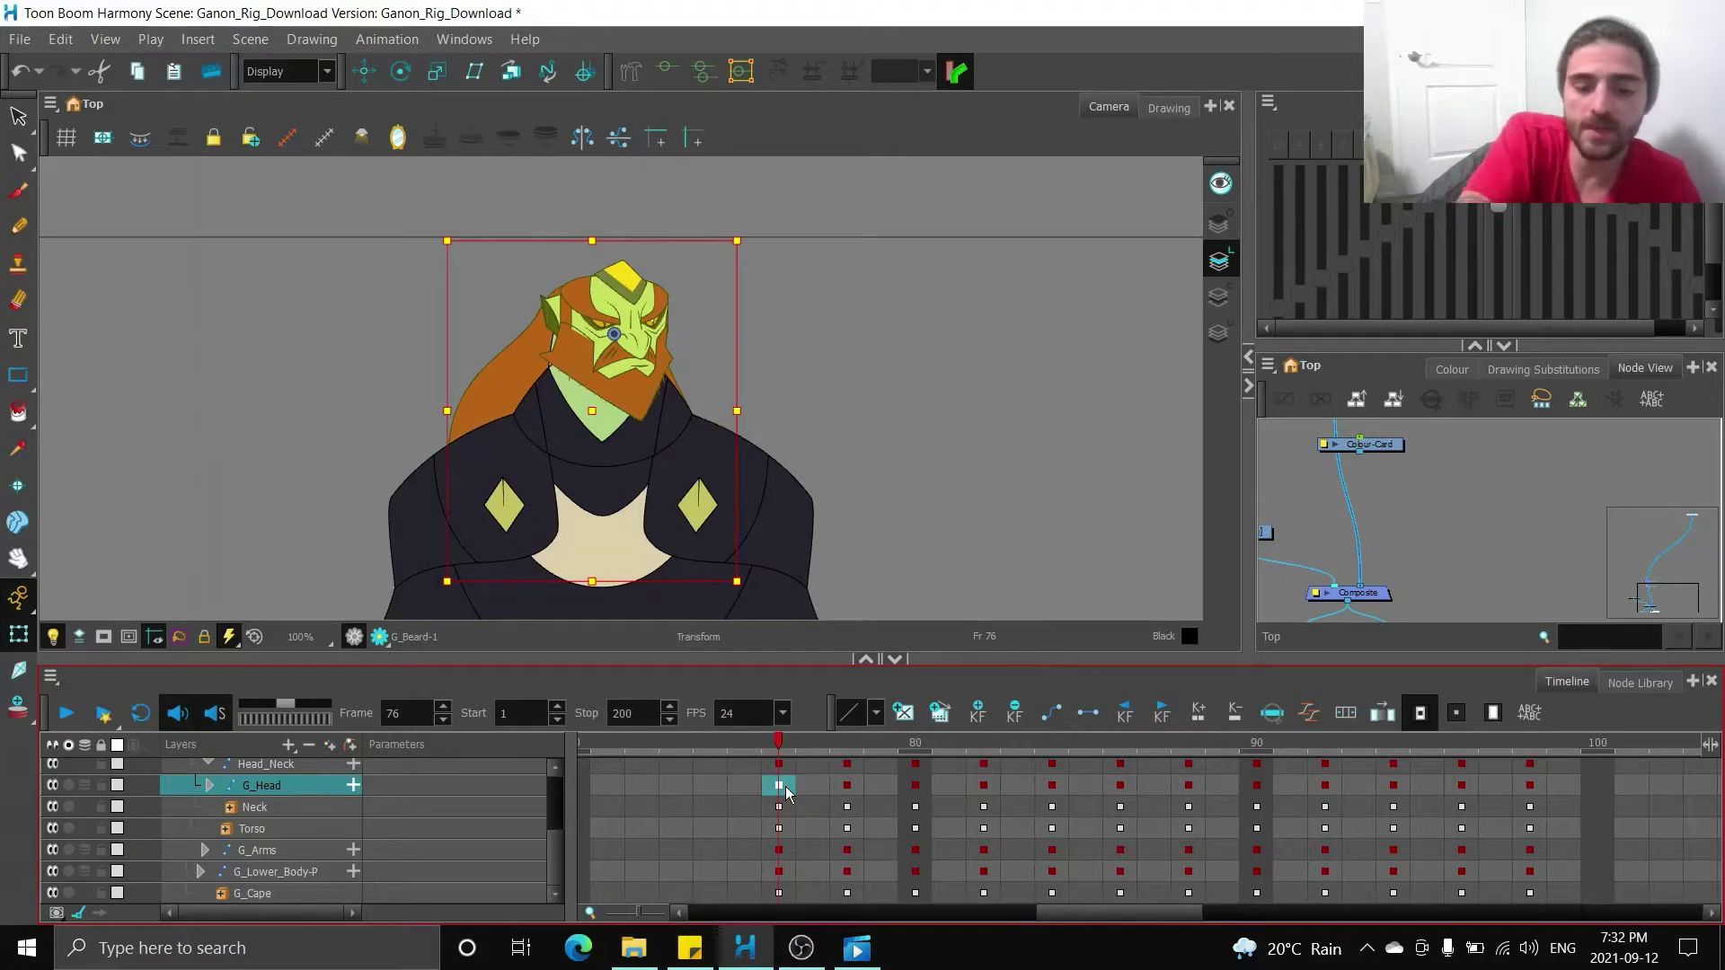
key("period")
key("period")
key("period")
key("period")
key("period")
key("period")
key("period")
key("period")
key("period")
key("period")
key("period")
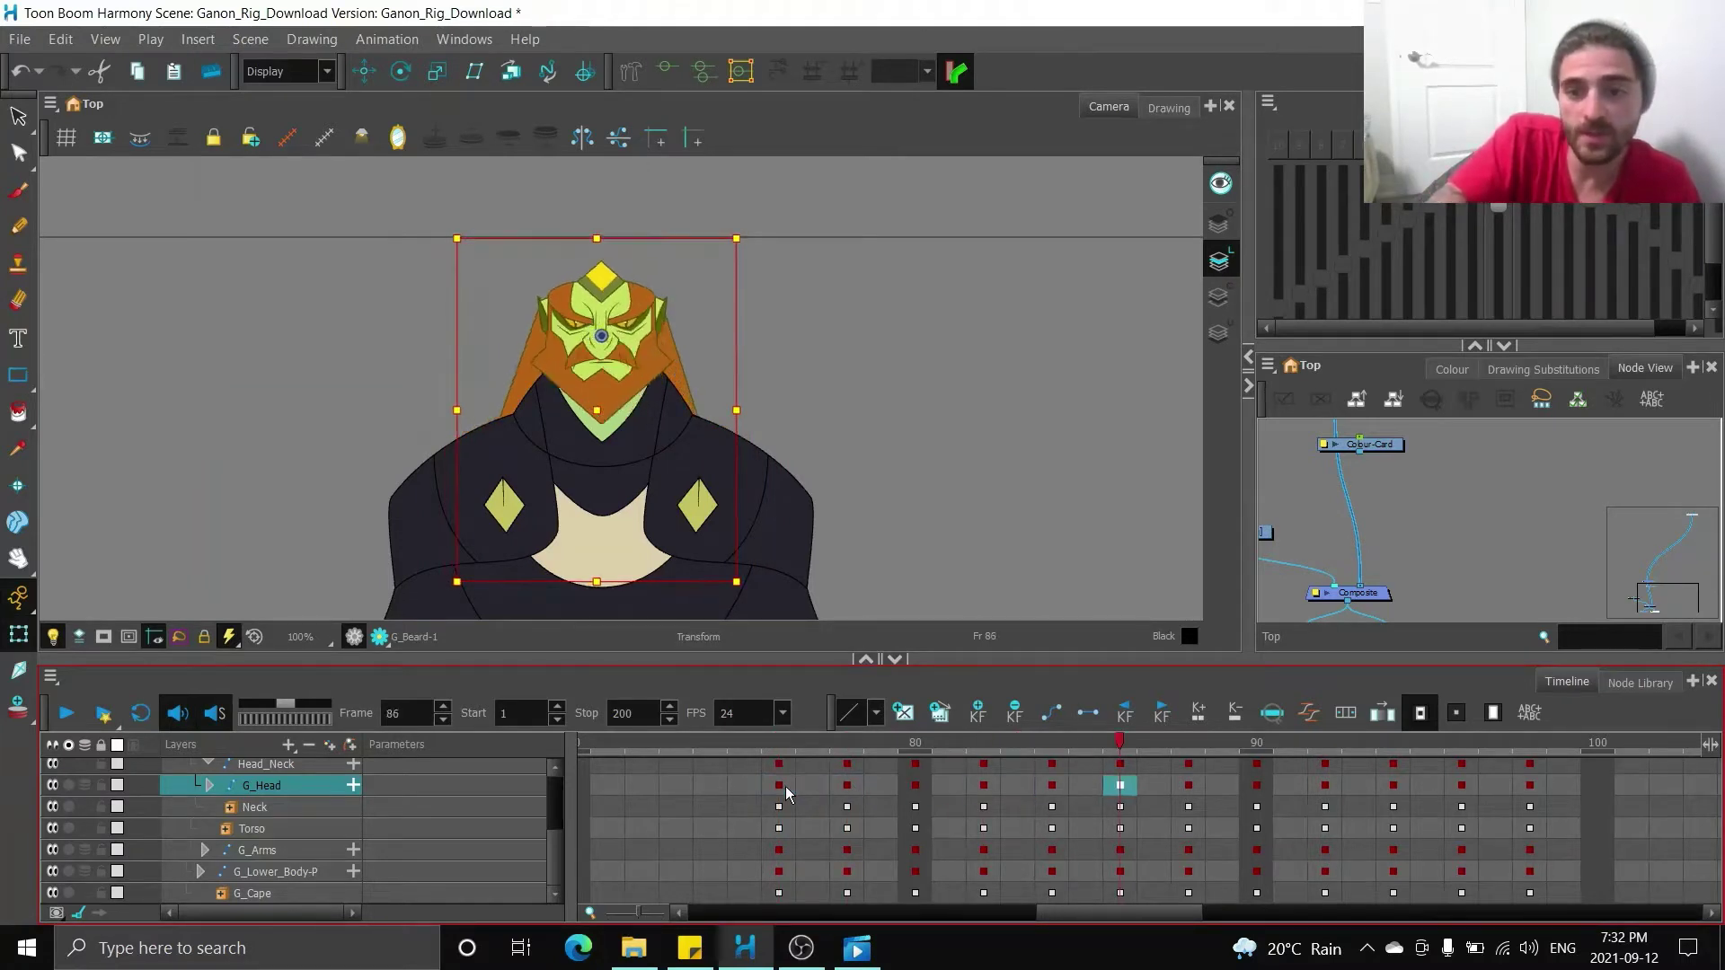
key("period")
key("period")
key("period")
key("period")
key("period")
key("period")
key("period")
key("period")
key("period")
key("period")
key("period")
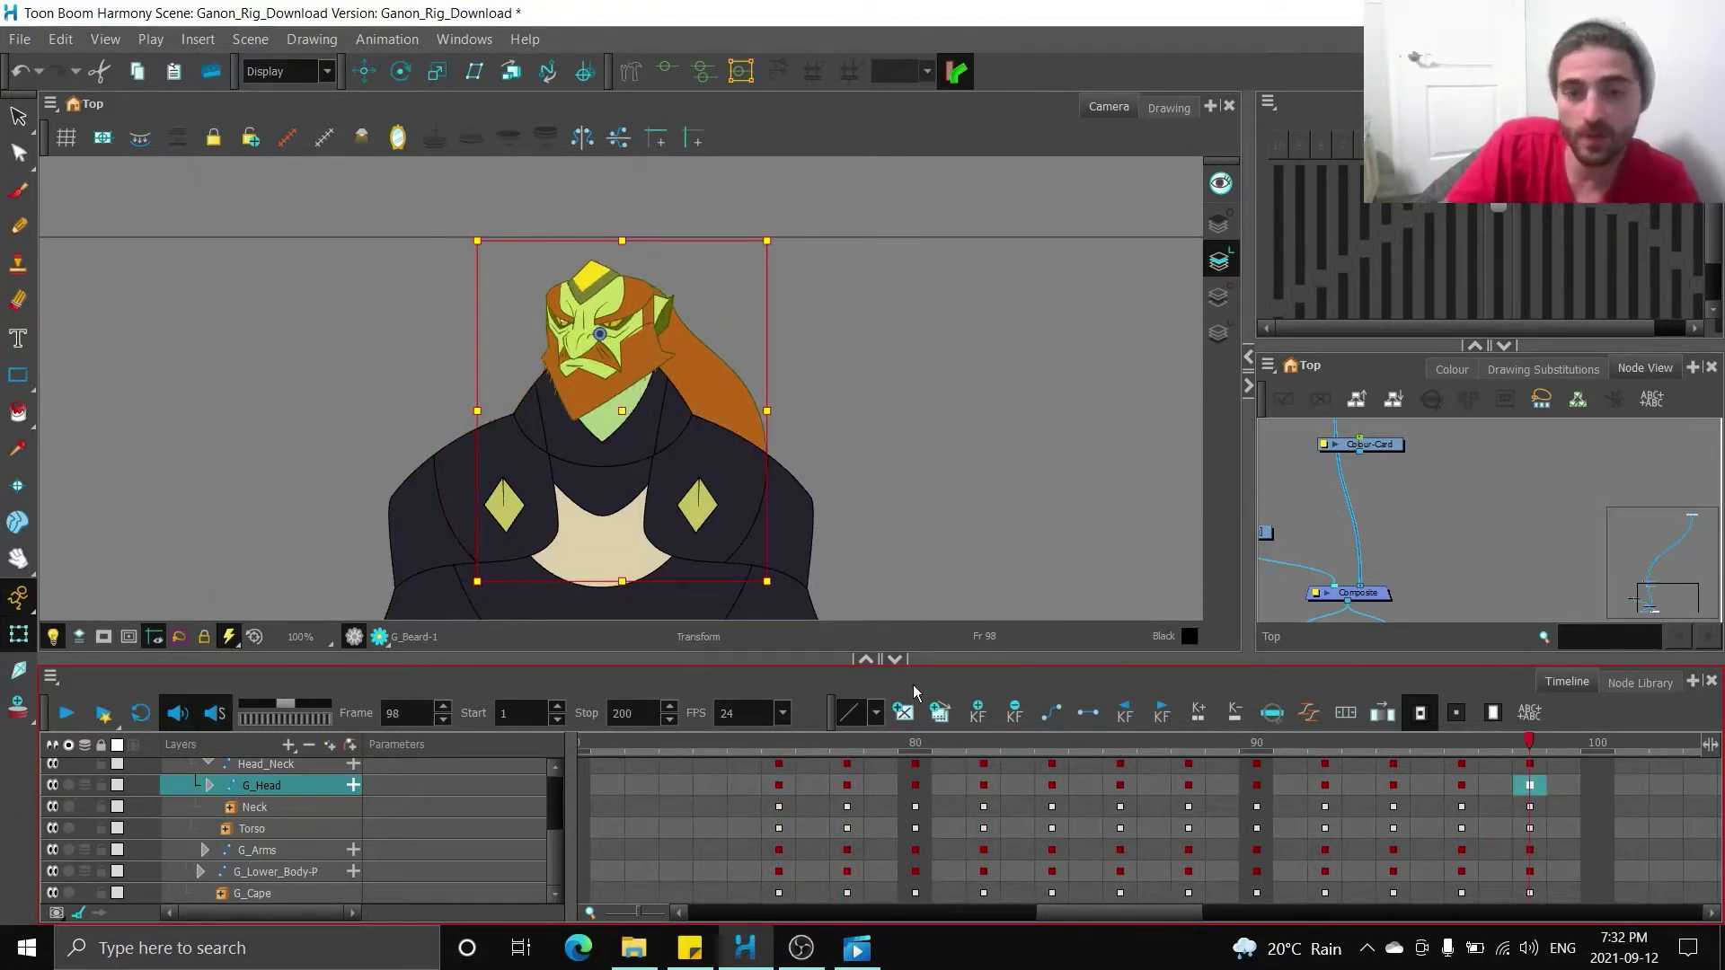
- Compare G_Head's first and last turnaround poses at frames 76 and 98, and review its keys at frames 1 and 9
left_click(785, 785)
left_click(1531, 787)
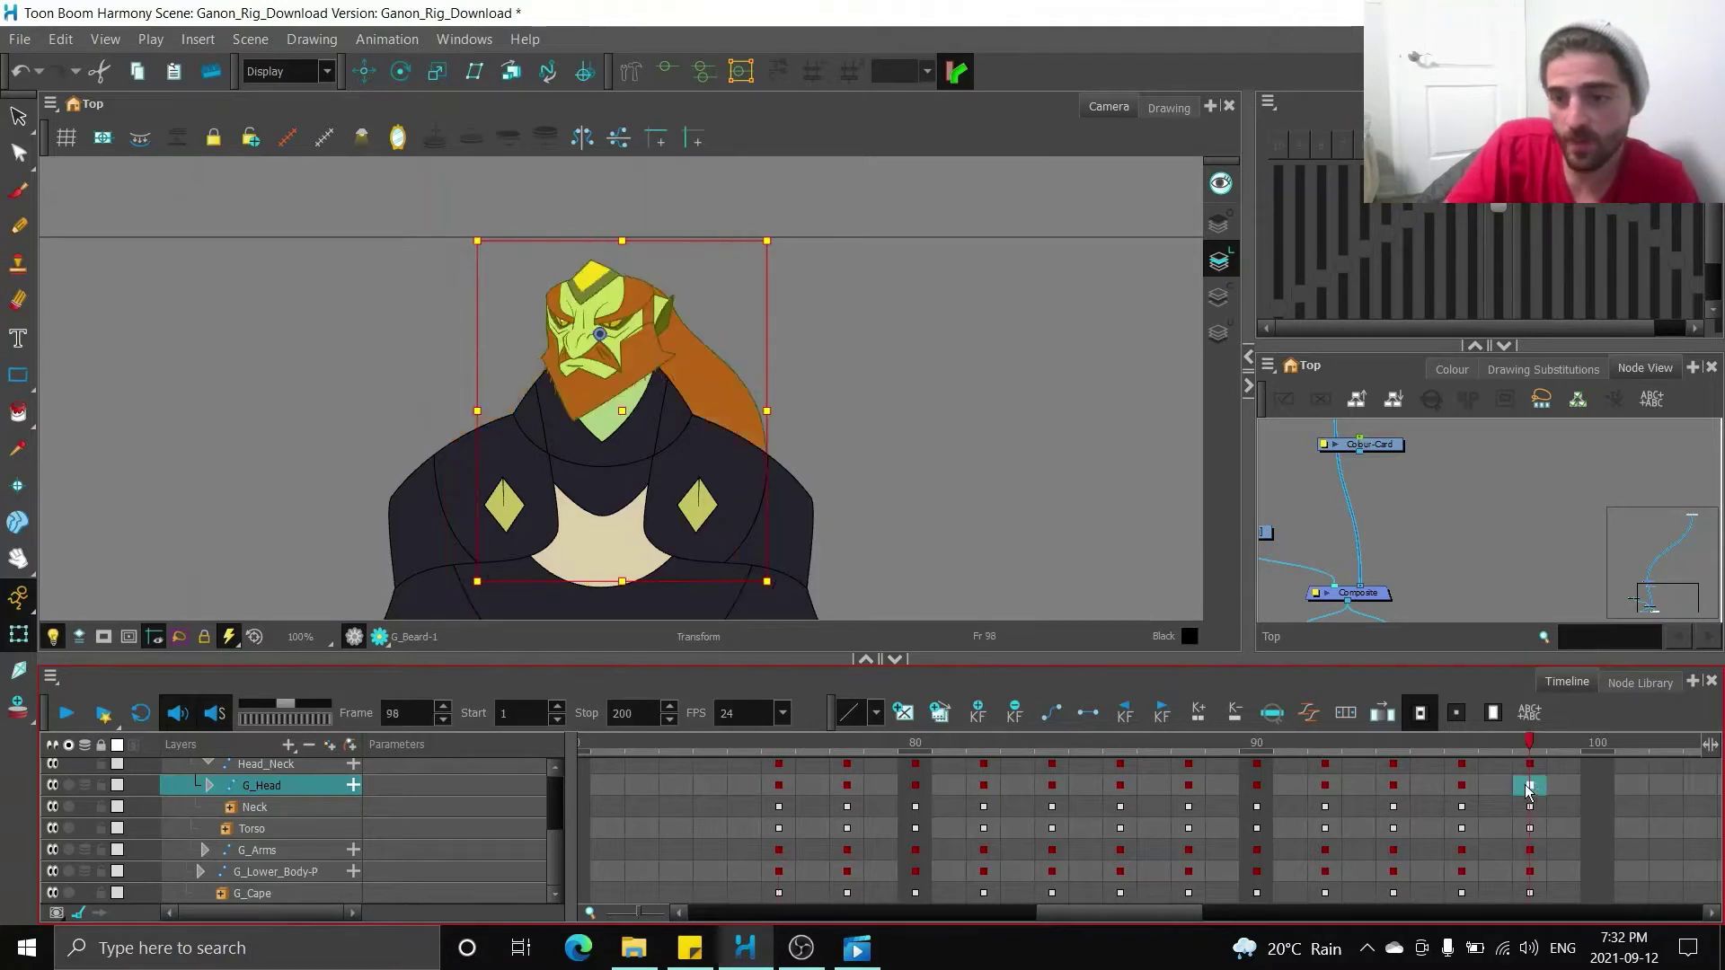
left_click_drag(1134, 909, 680, 885)
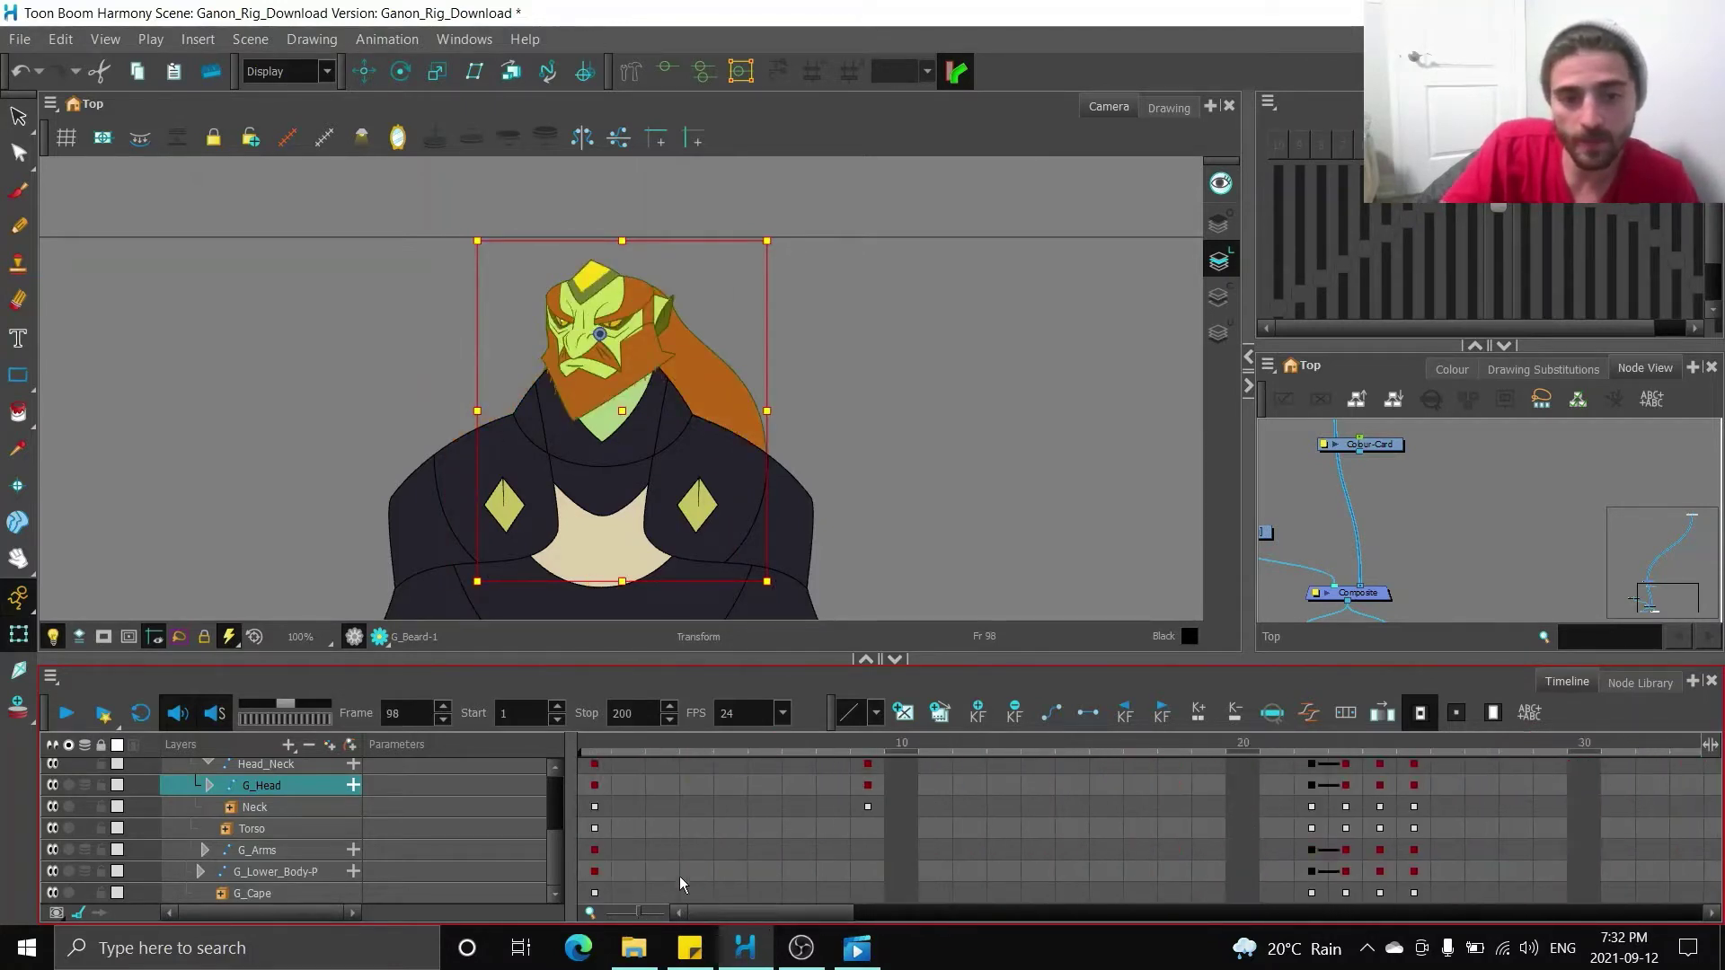
left_click(606, 785)
left_click(868, 787)
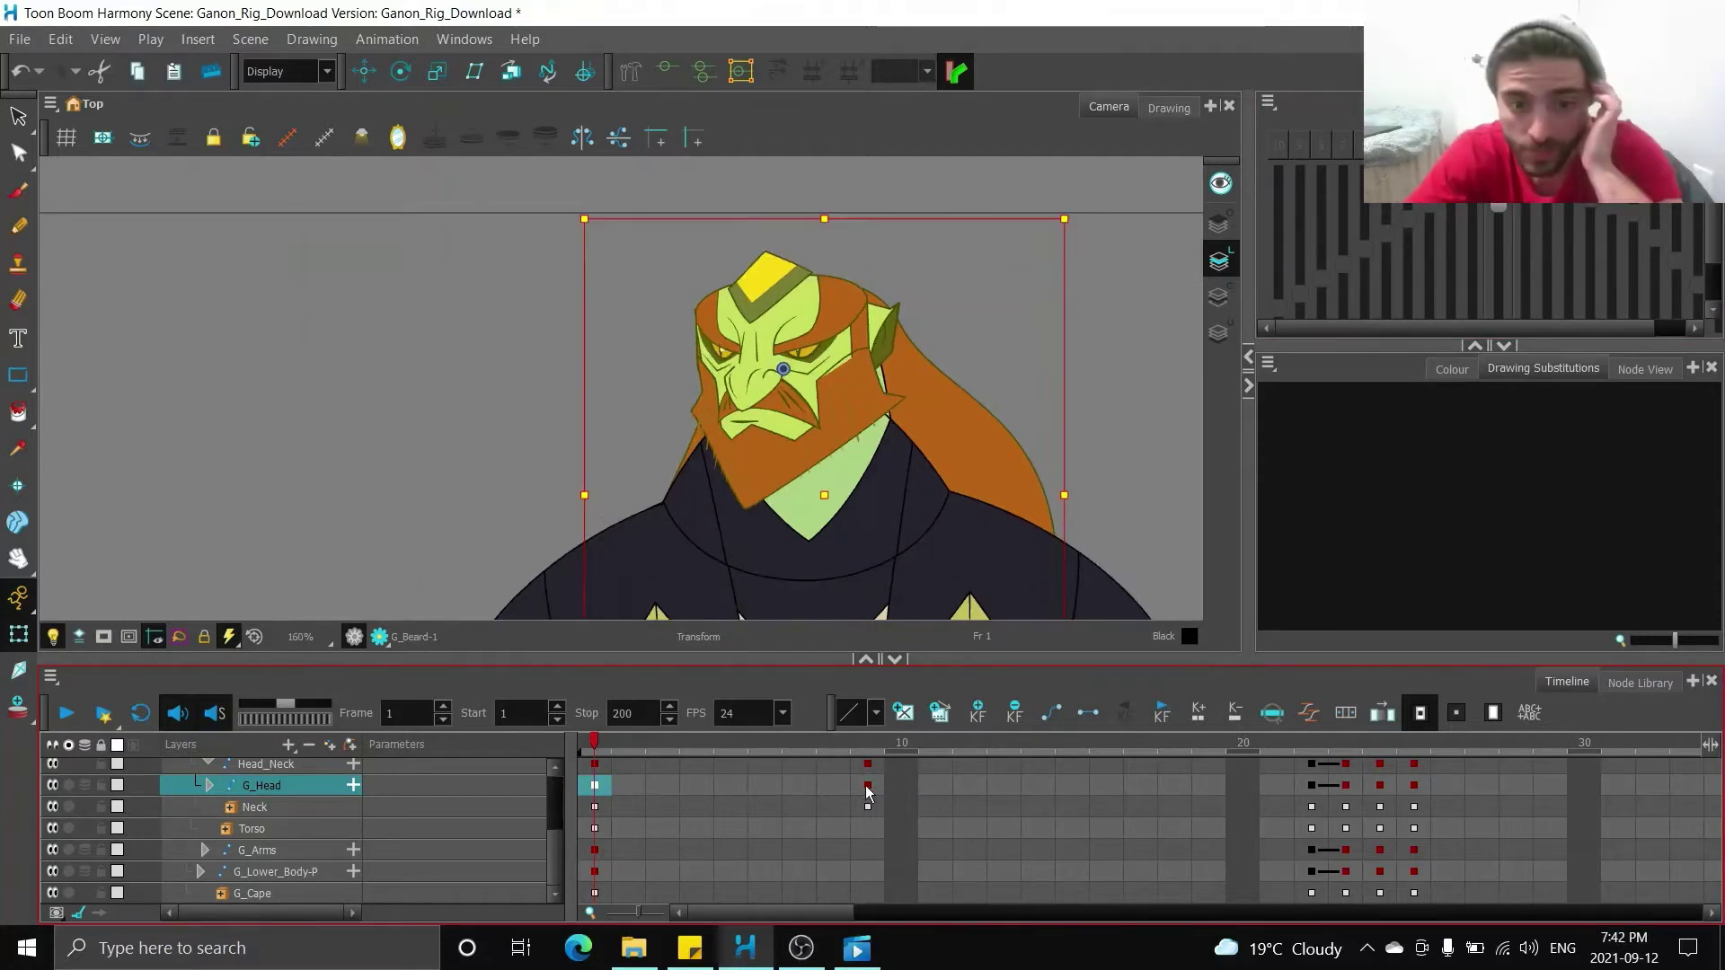
- Select the neck at frame 1 and extend the selection up the hierarchy to the parent driving the whole upper body
left_click(718, 532)
key("b")
key("b")
key("b")
key("b")
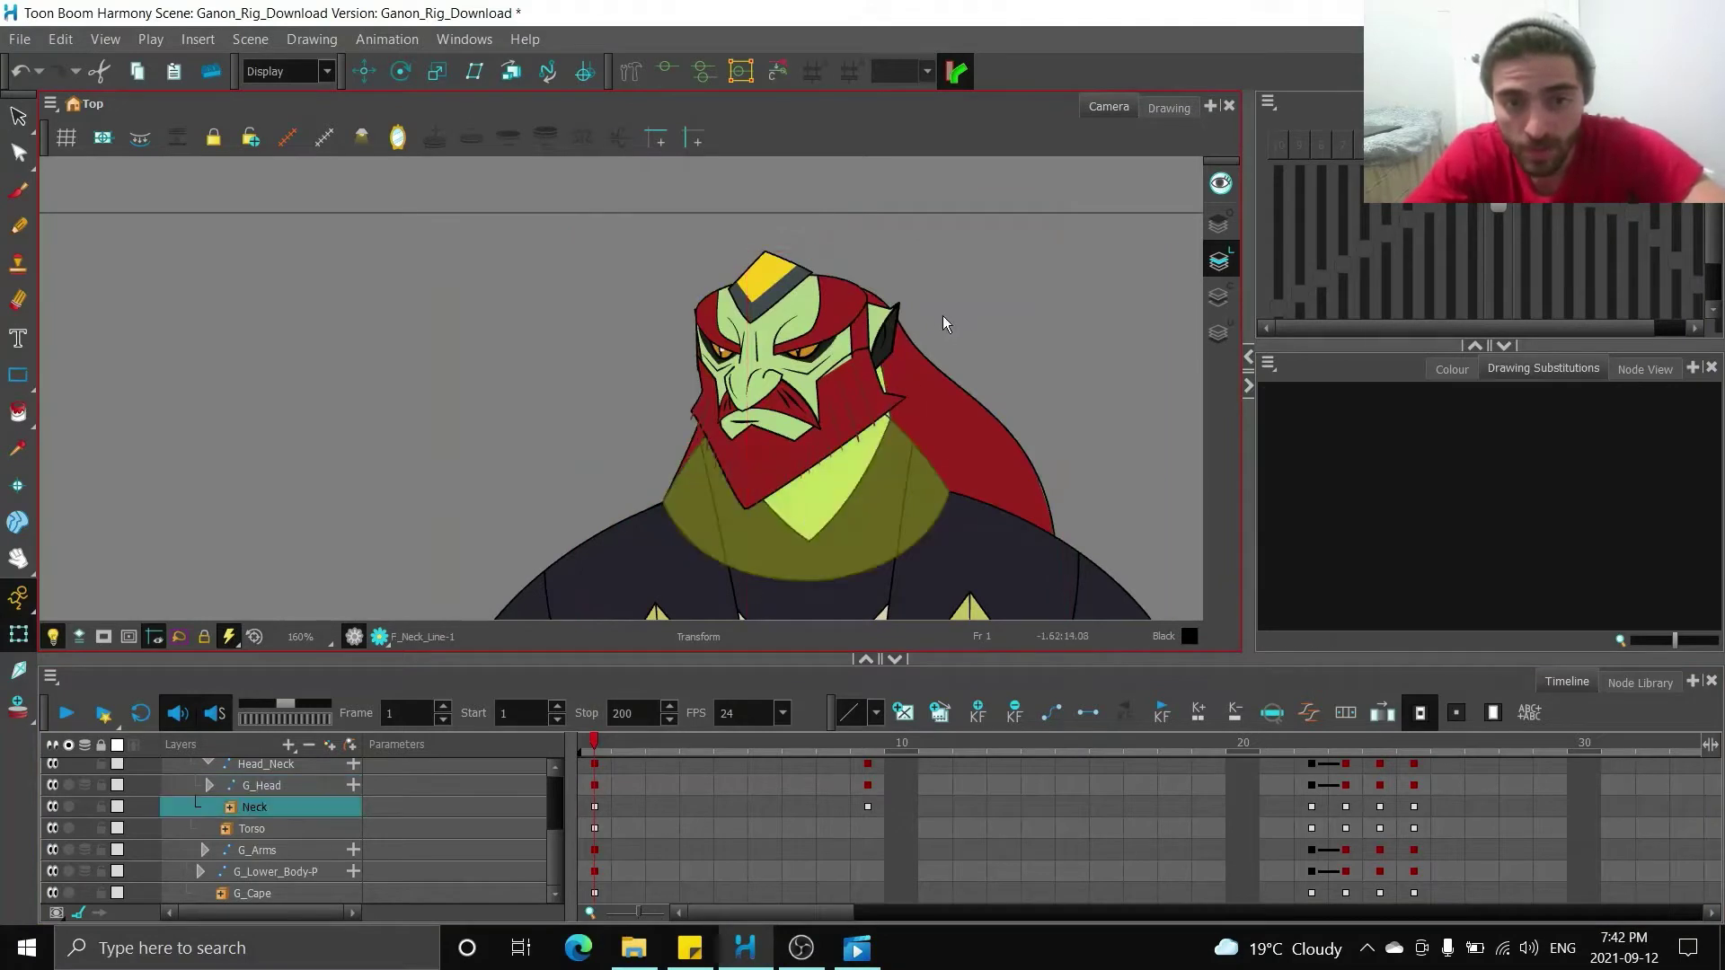
scroll(939, 322, "down", 1)
key("b")
key("b")
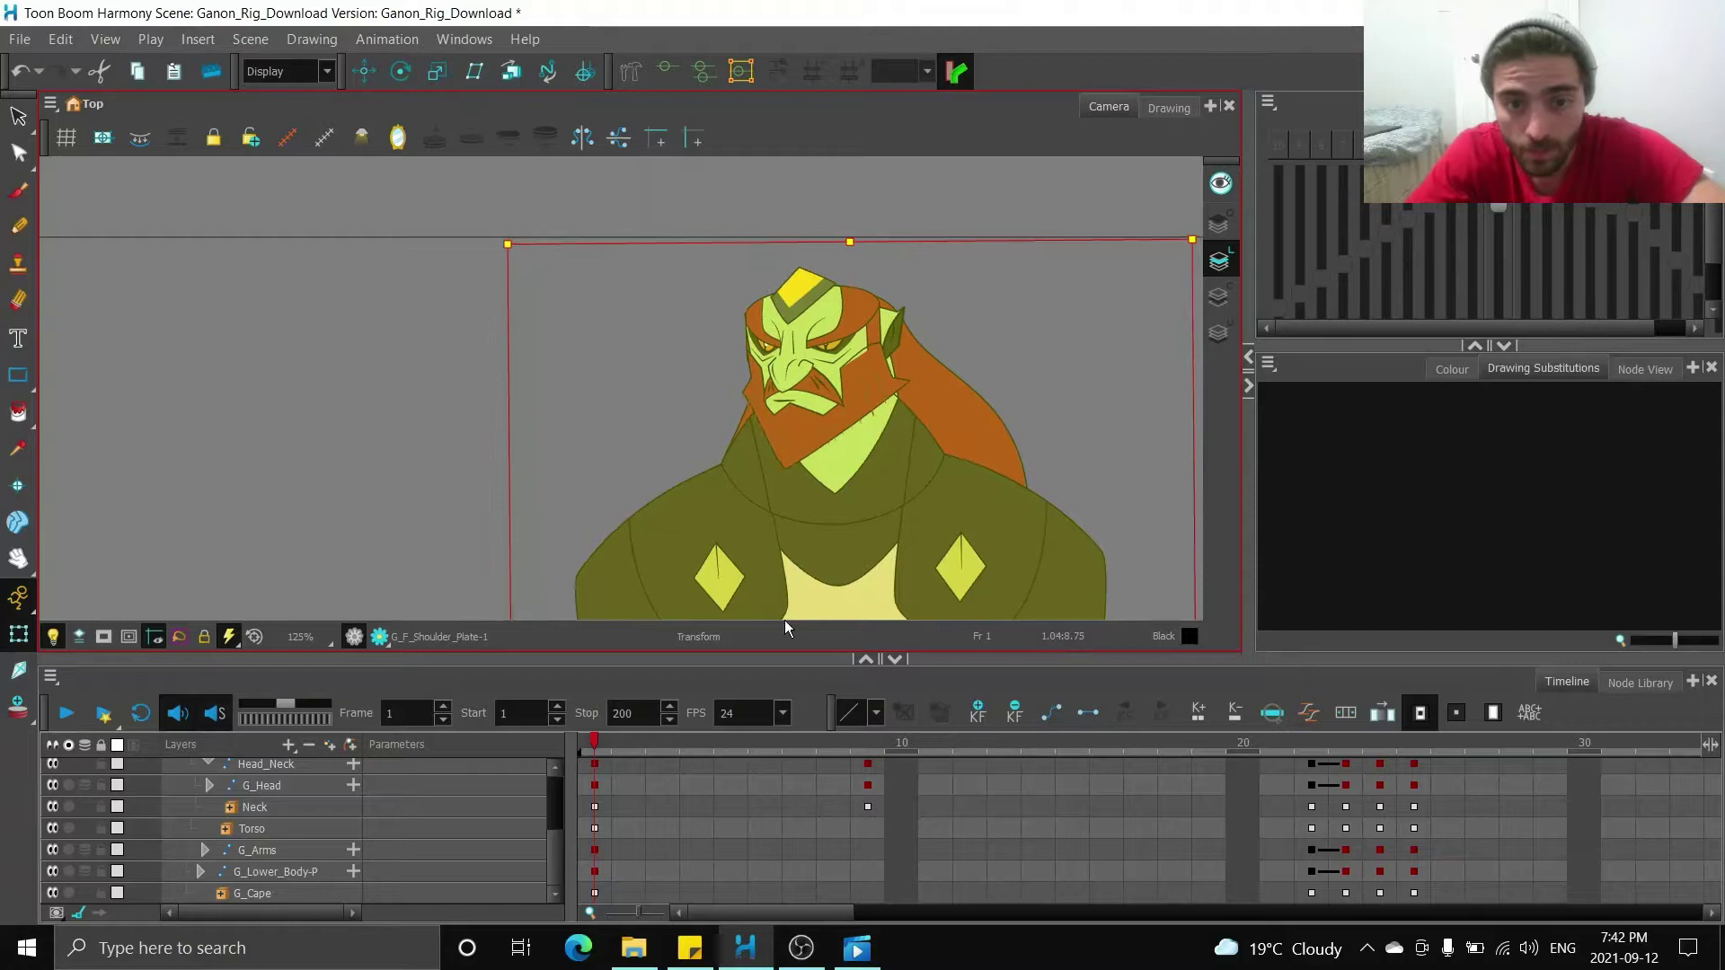
- Rotate the whole body slightly at frame 9 and compare the pose with frame 8
left_click(867, 785)
key("b")
key("b")
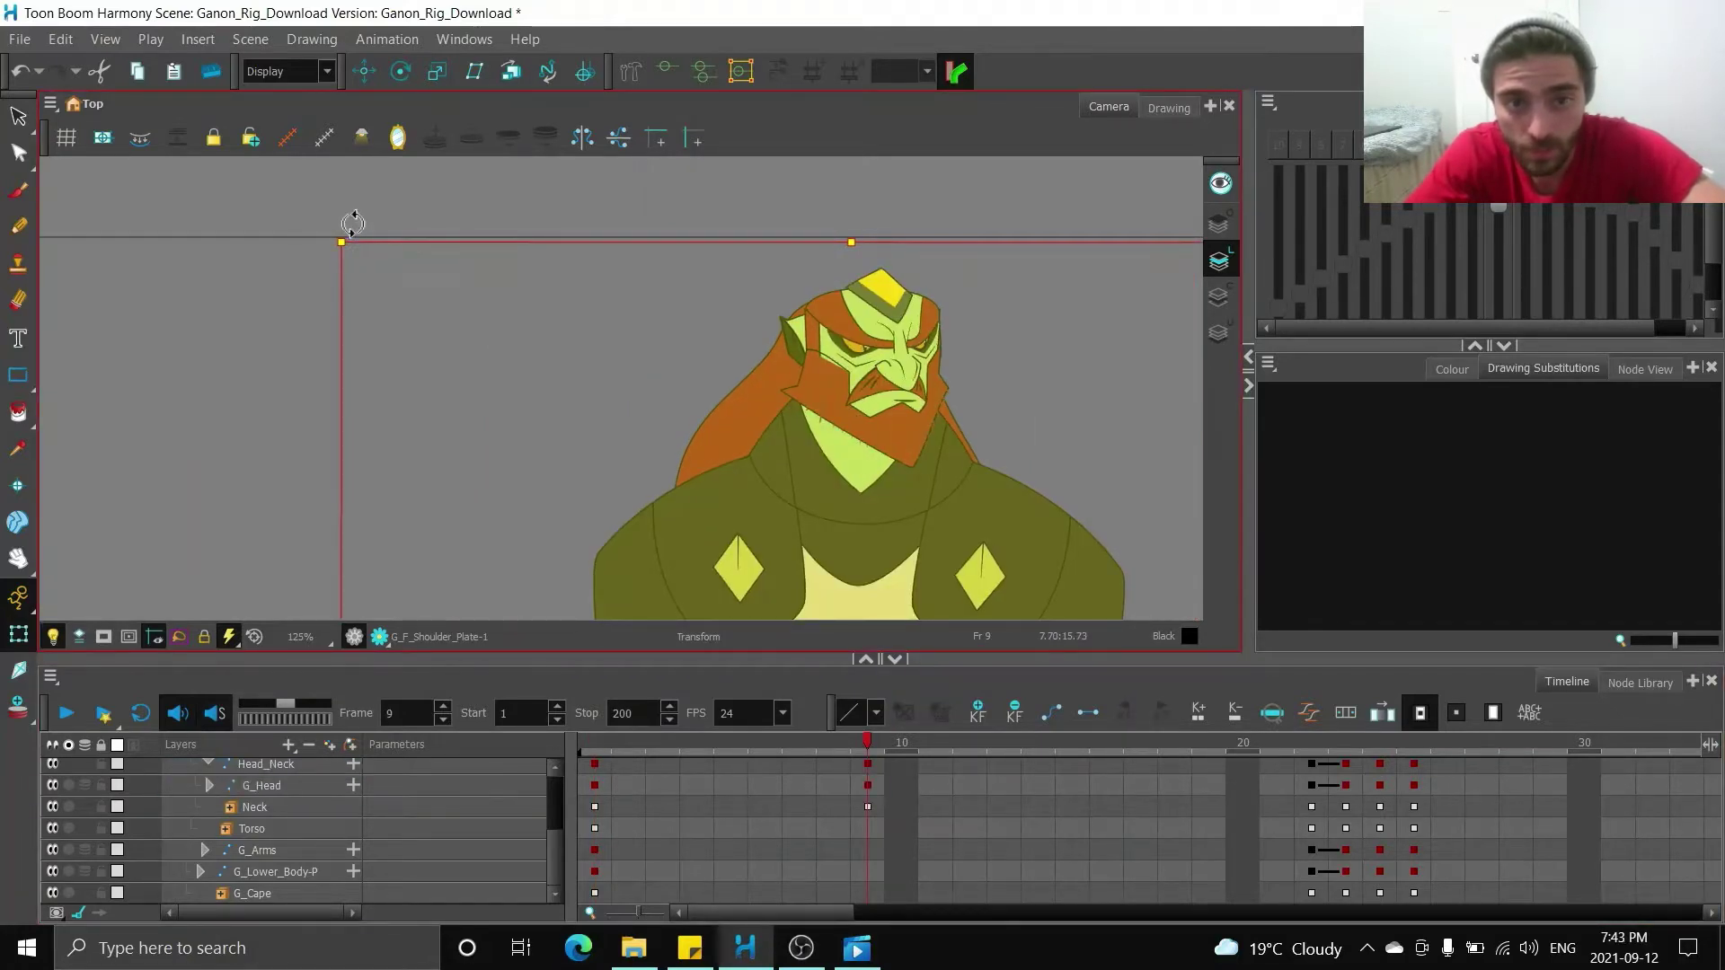
left_click_drag(351, 223, 358, 221)
key("comma")
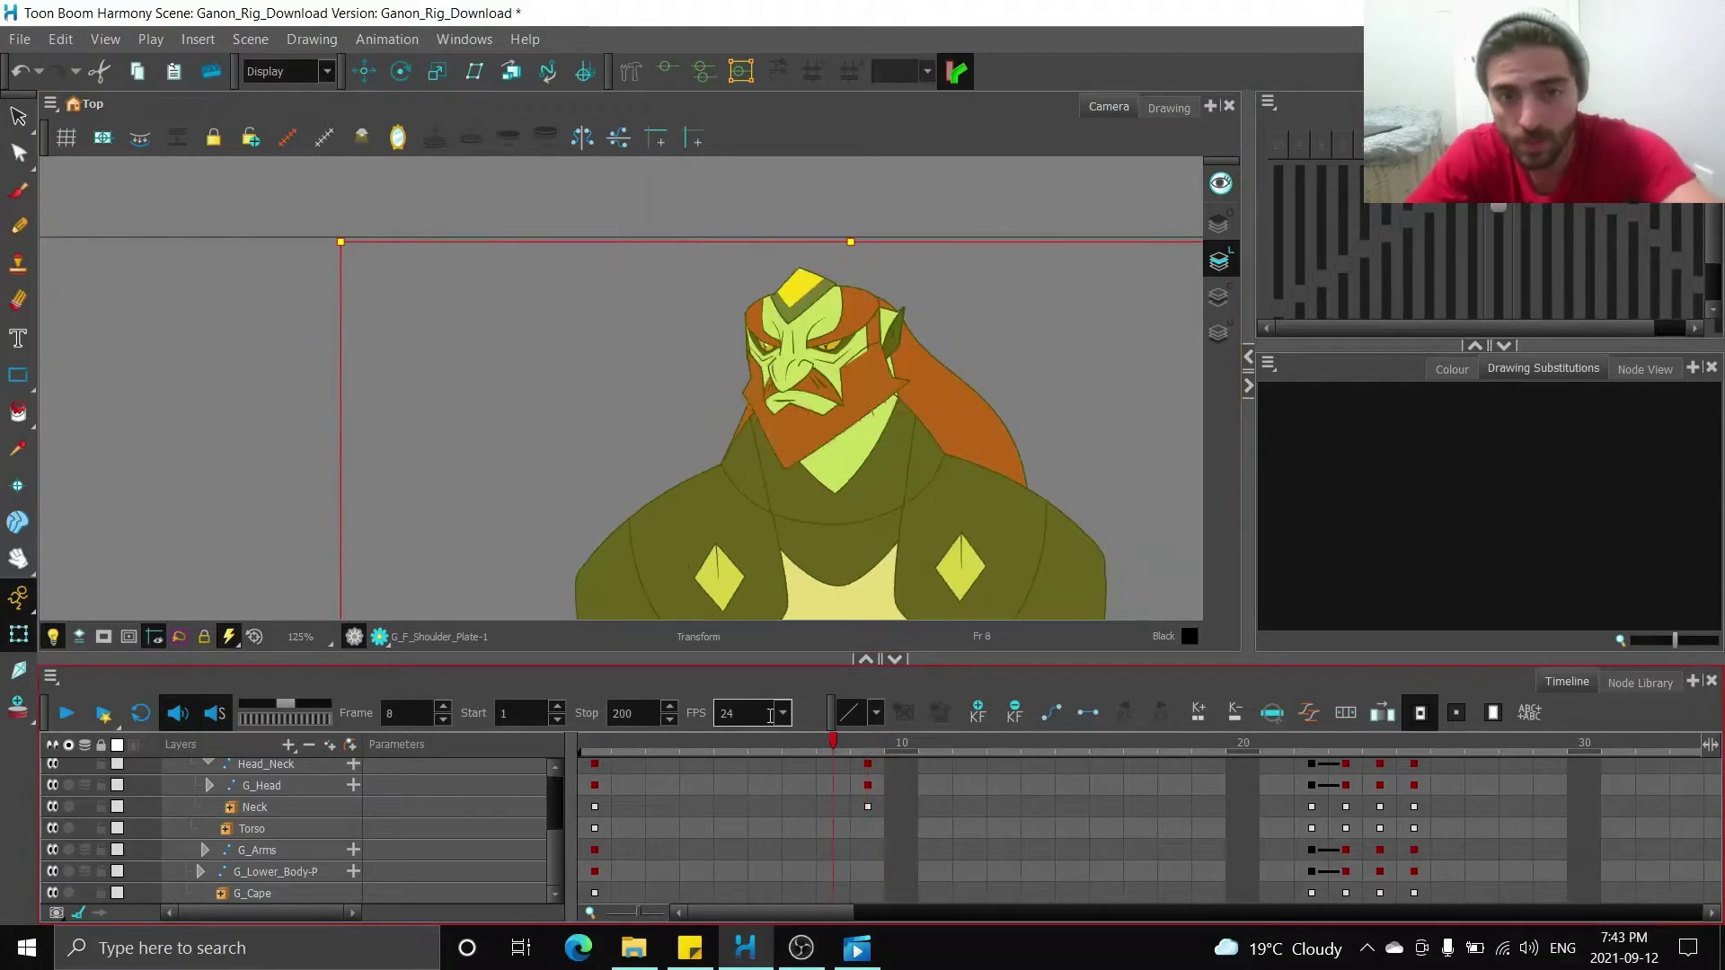
key("period")
key("comma")
key("period")
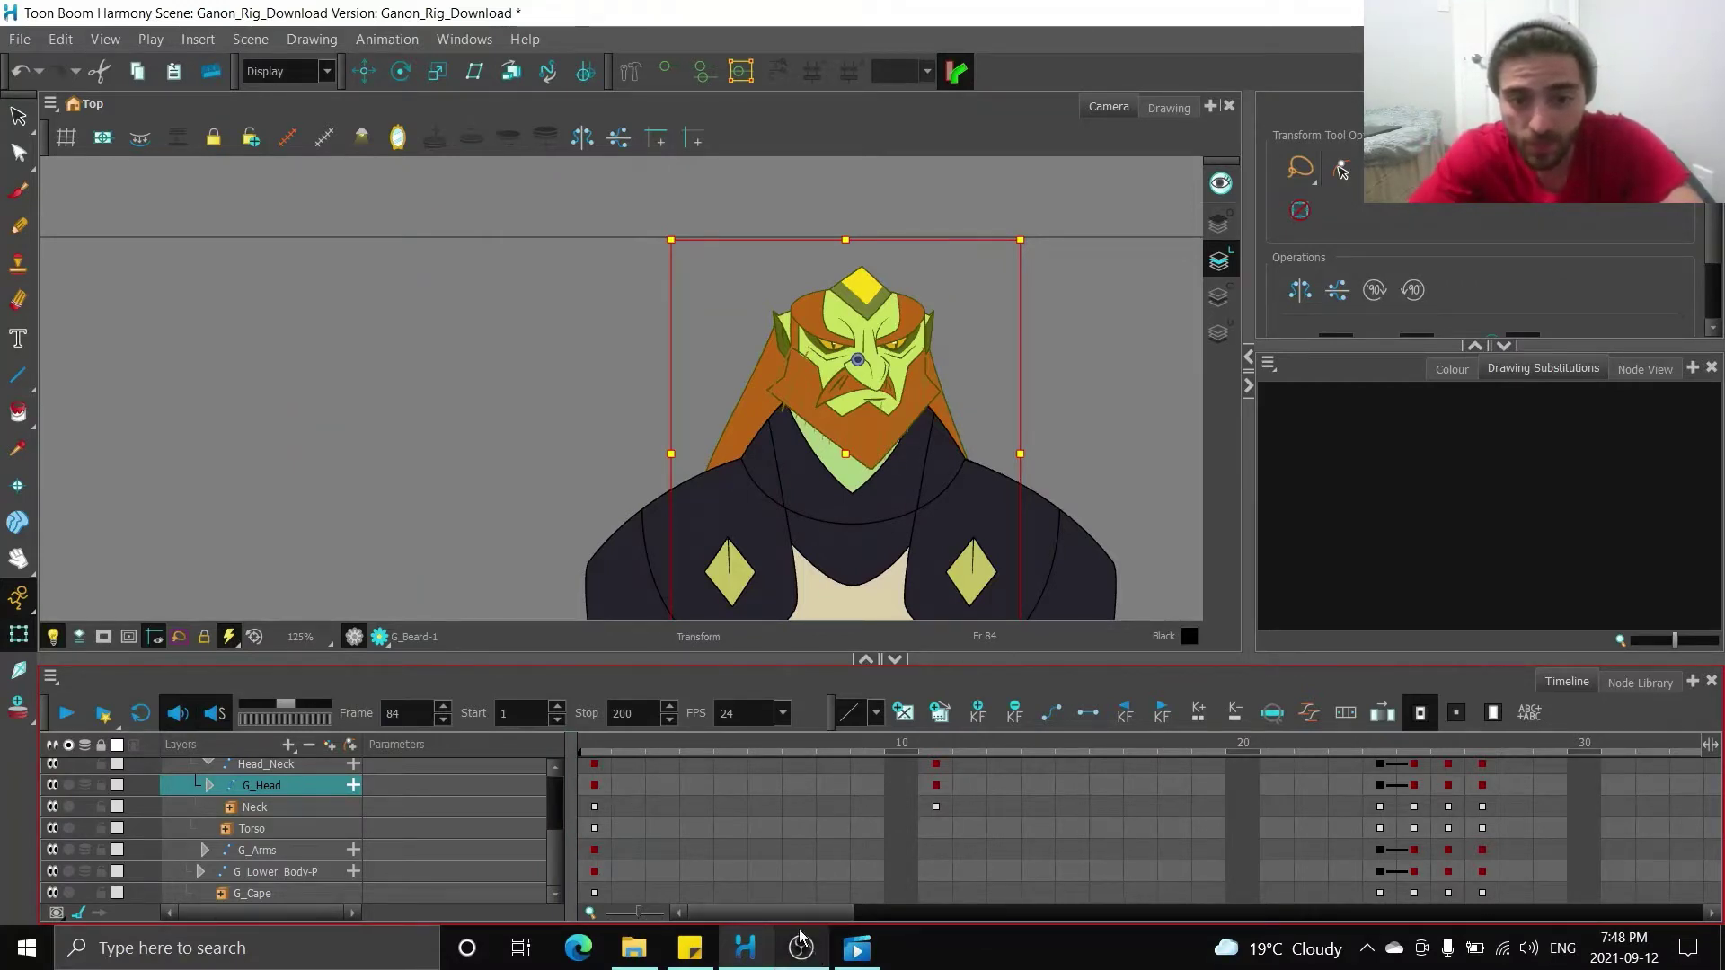
- Examine the G_Head turnaround poses from frame 84 to frame 90, and back to frame 79
left_click_drag(807, 909, 1164, 907)
key("period")
key("period")
key("period")
key("period")
key("period")
key("period")
key("comma")
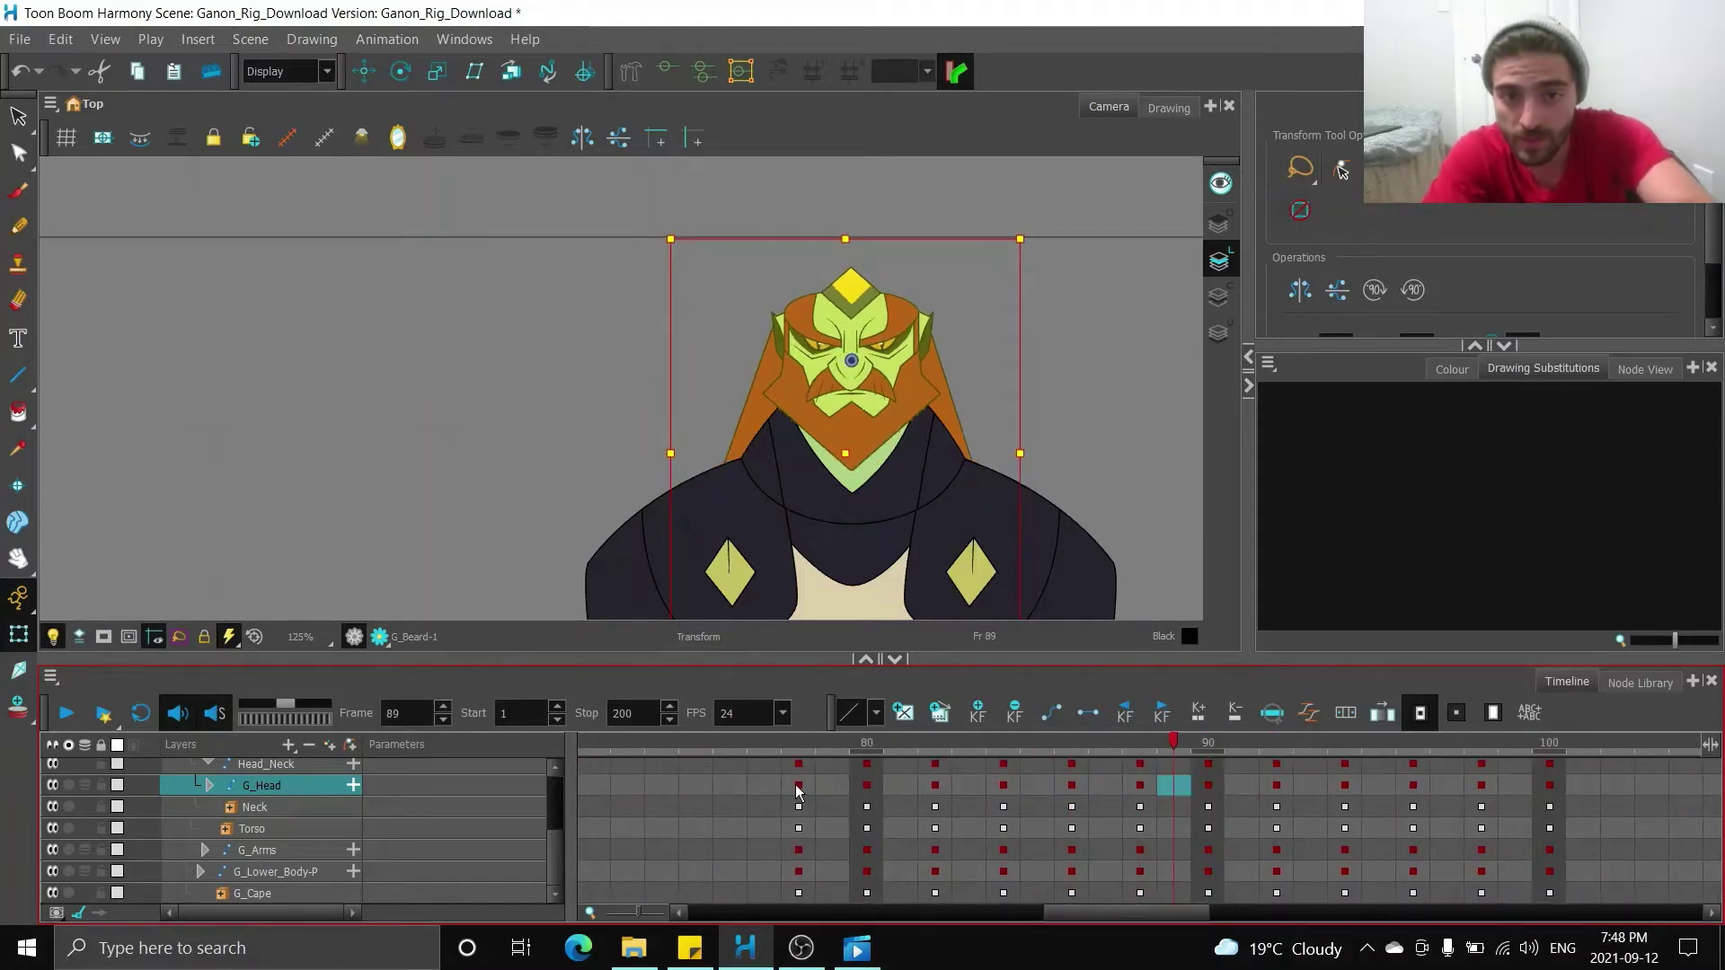
key("period")
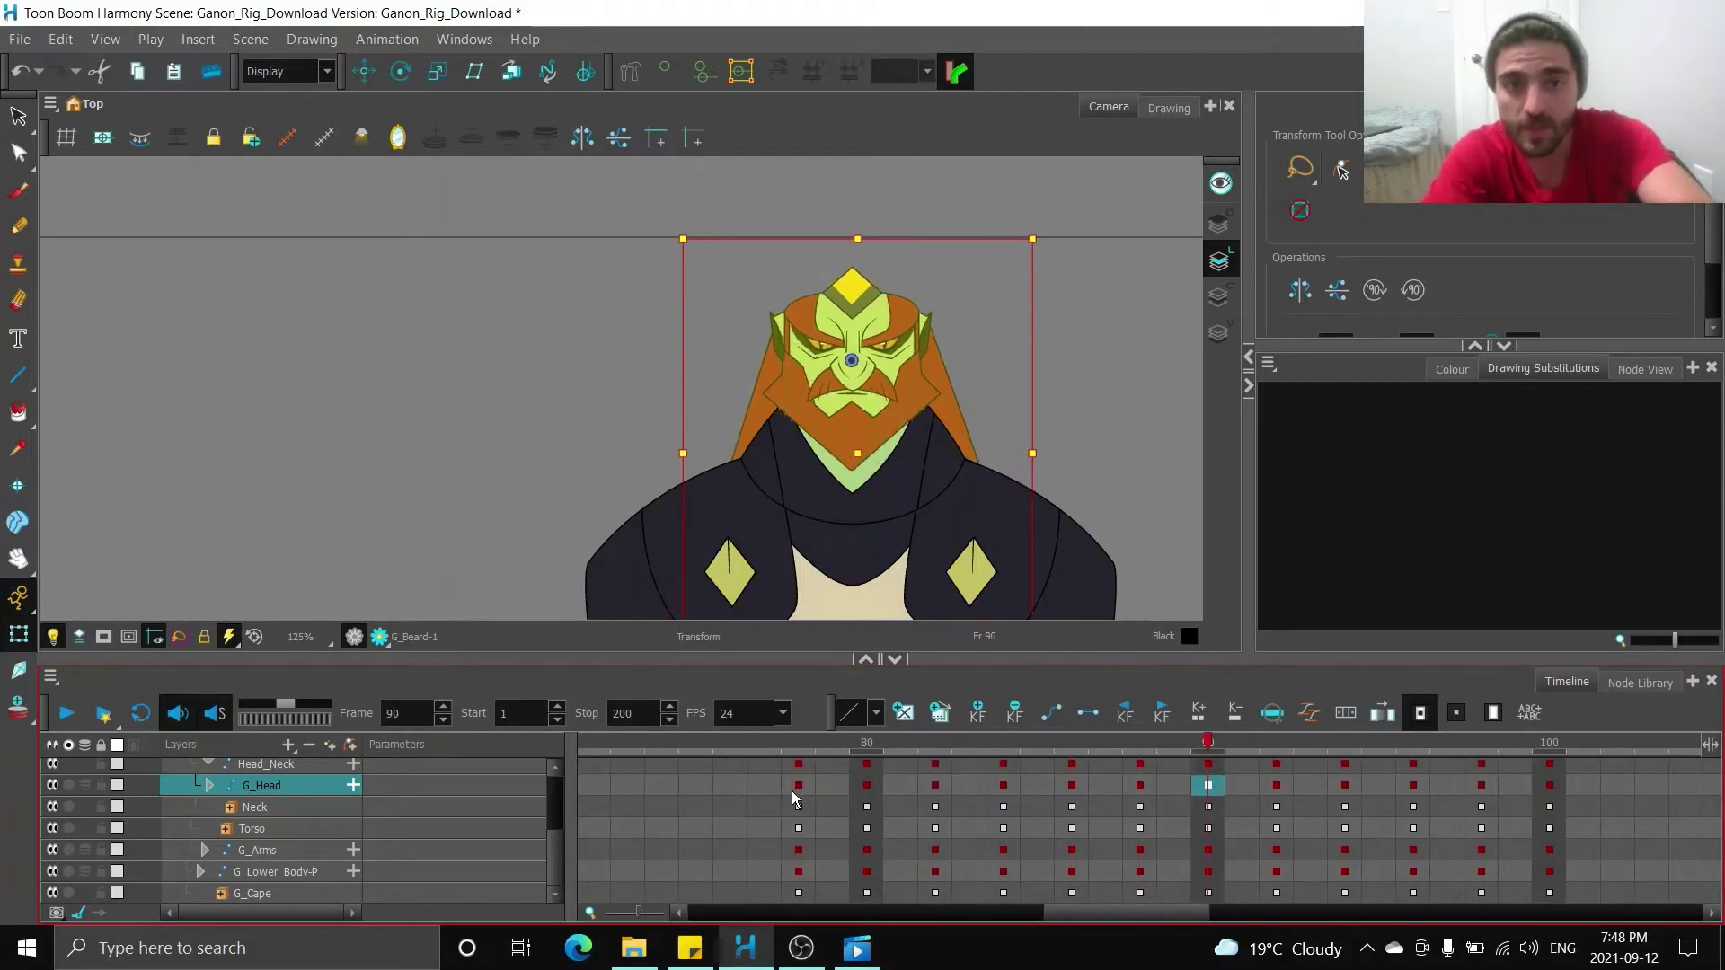
key("comma")
key("comma")
key("comma")
key("comma")
key("comma")
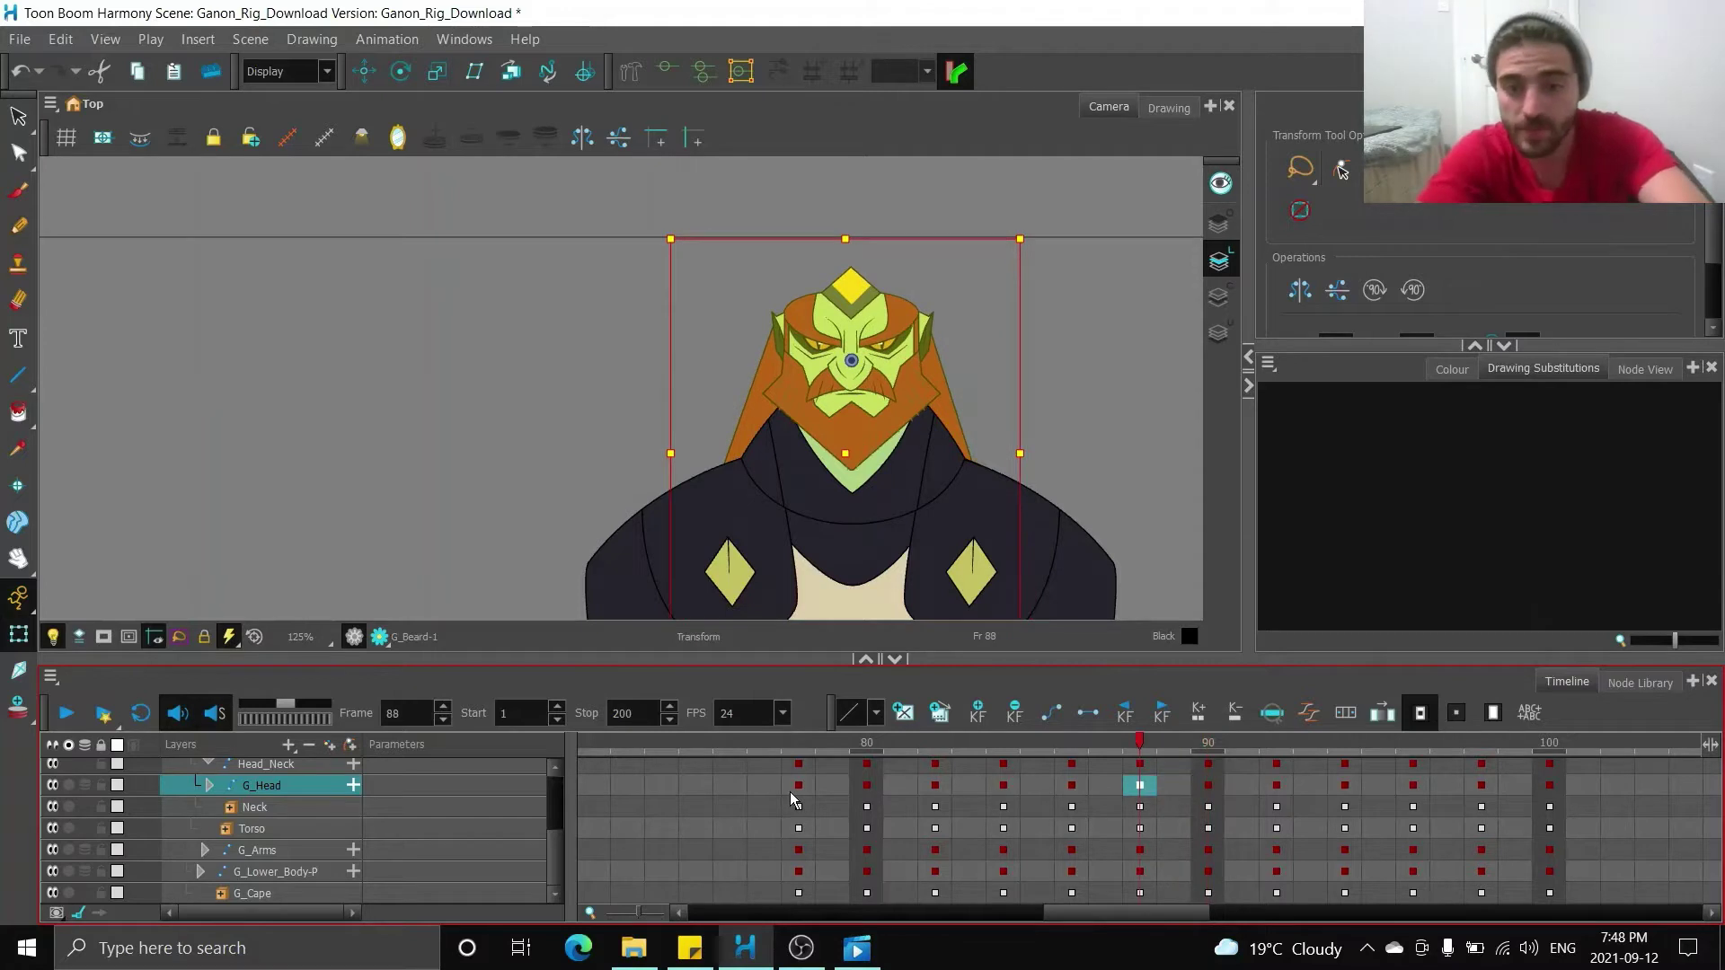
key("comma")
key("comma")
key("comma")
key("comma")
key("comma")
key("comma")
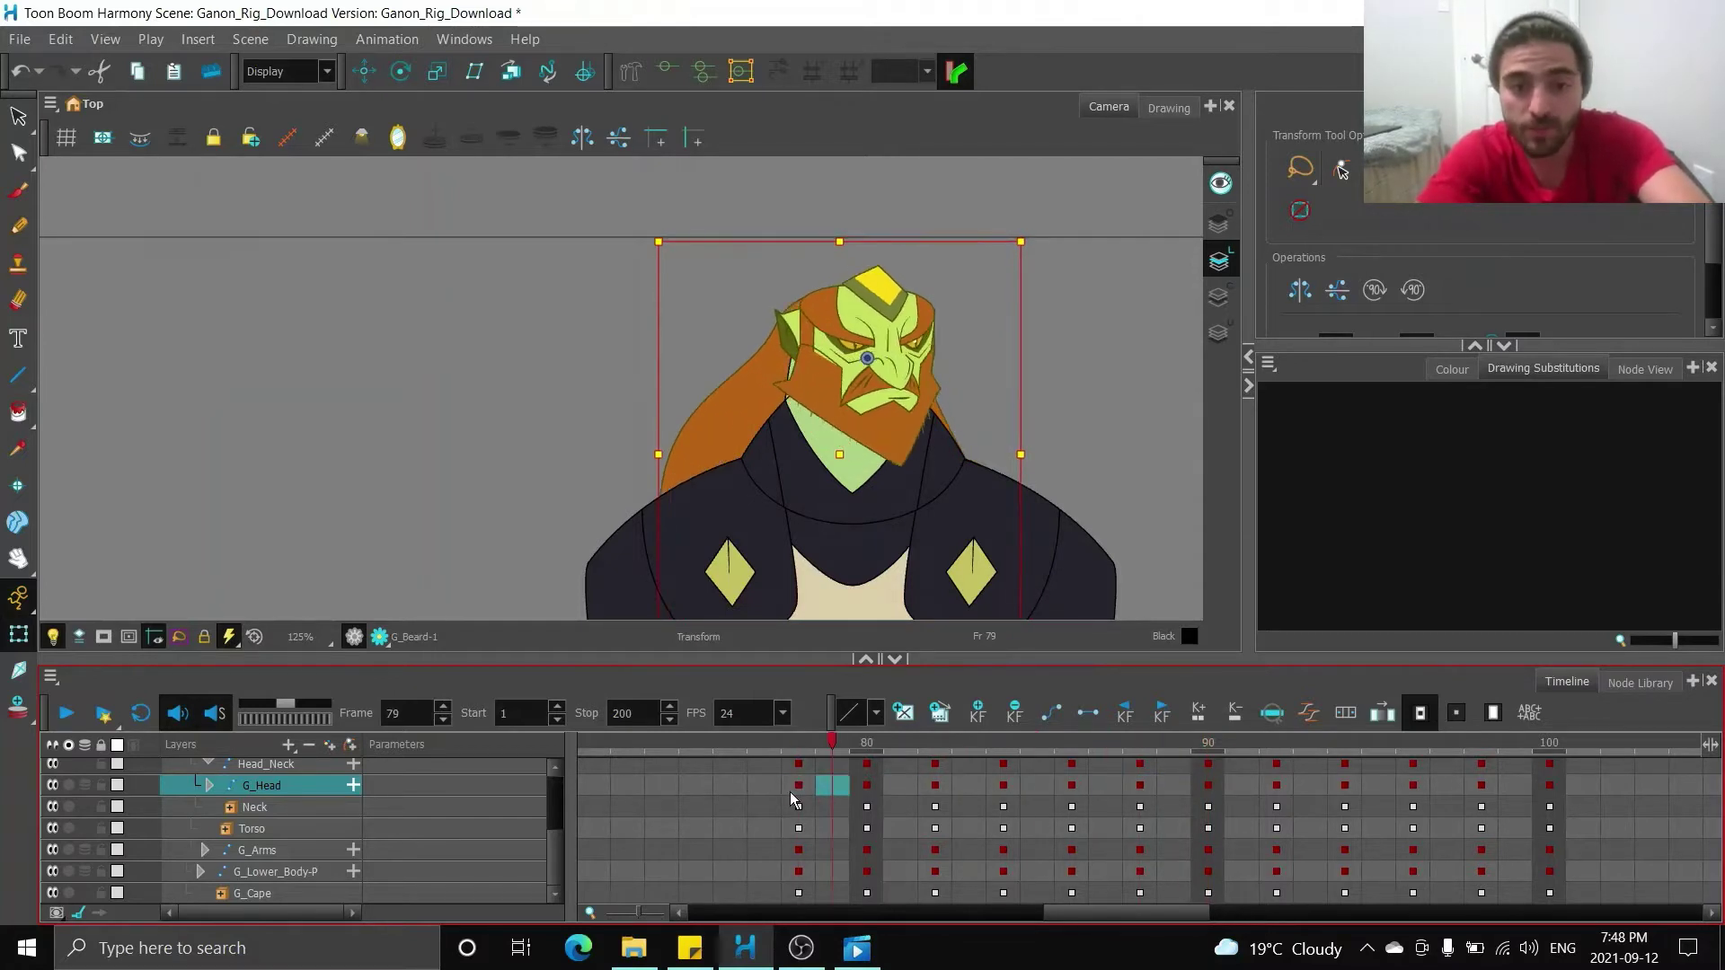
- Review the complete head turn frame by frame from frame 79 to frame 100
key("period")
key("period")
key("period")
key("period")
key("period")
key("period")
key("period")
key("period")
key("period")
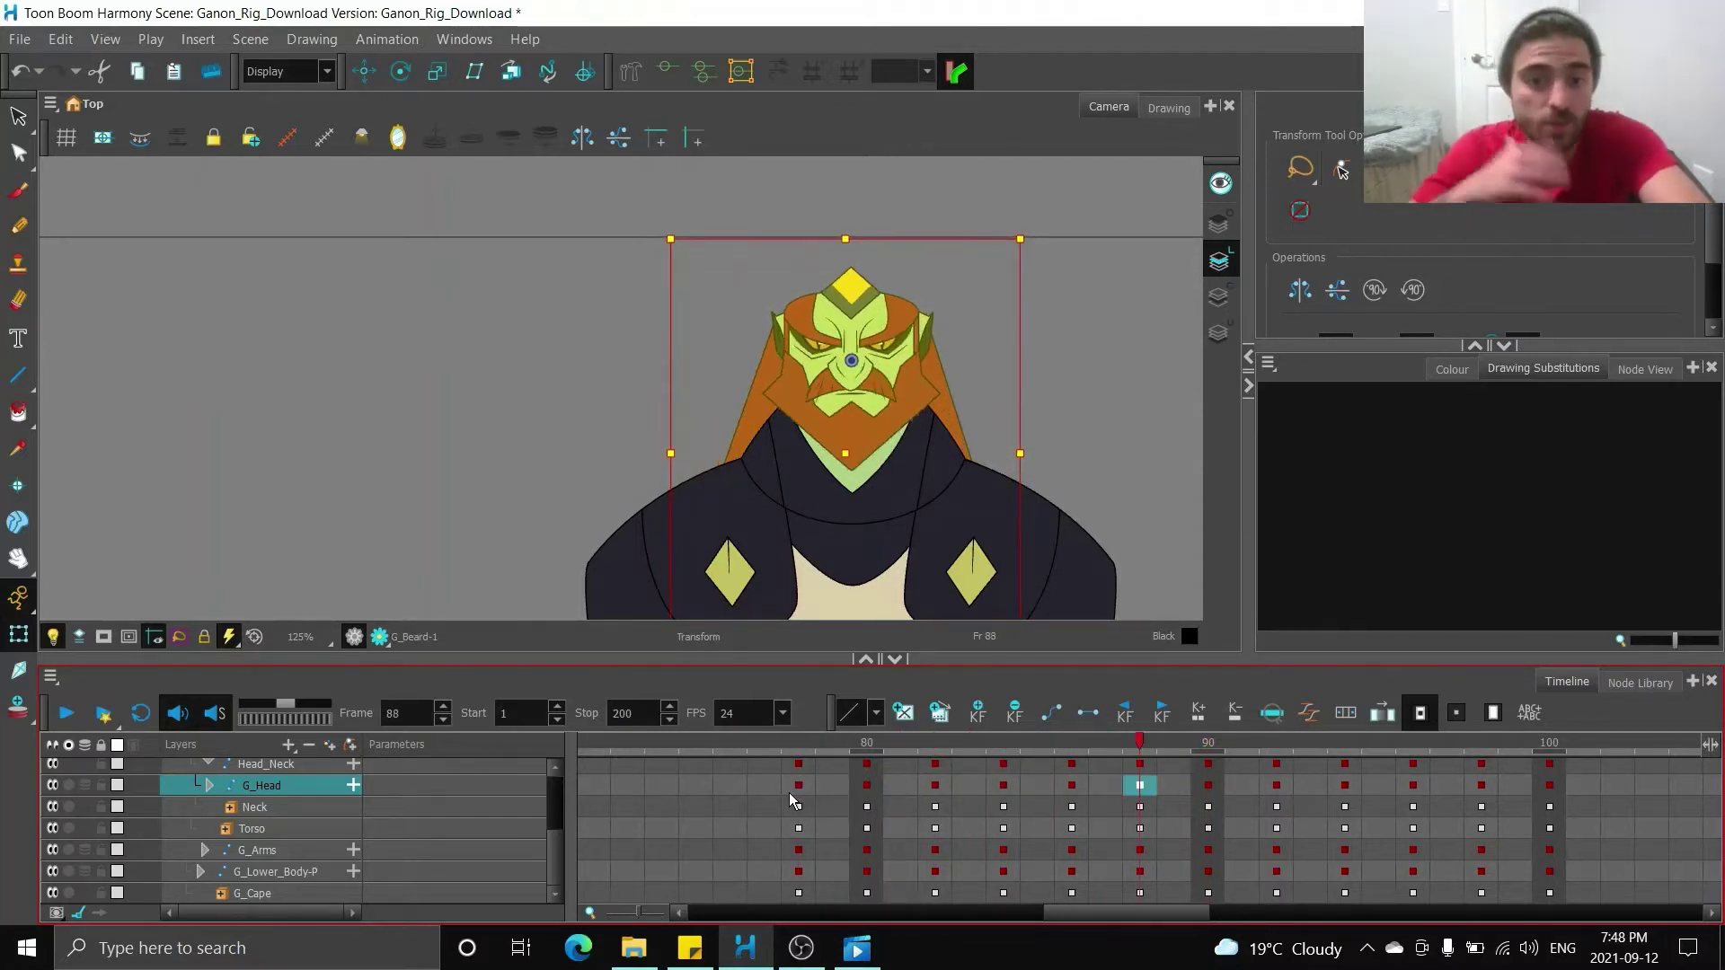
key("period")
key("period")
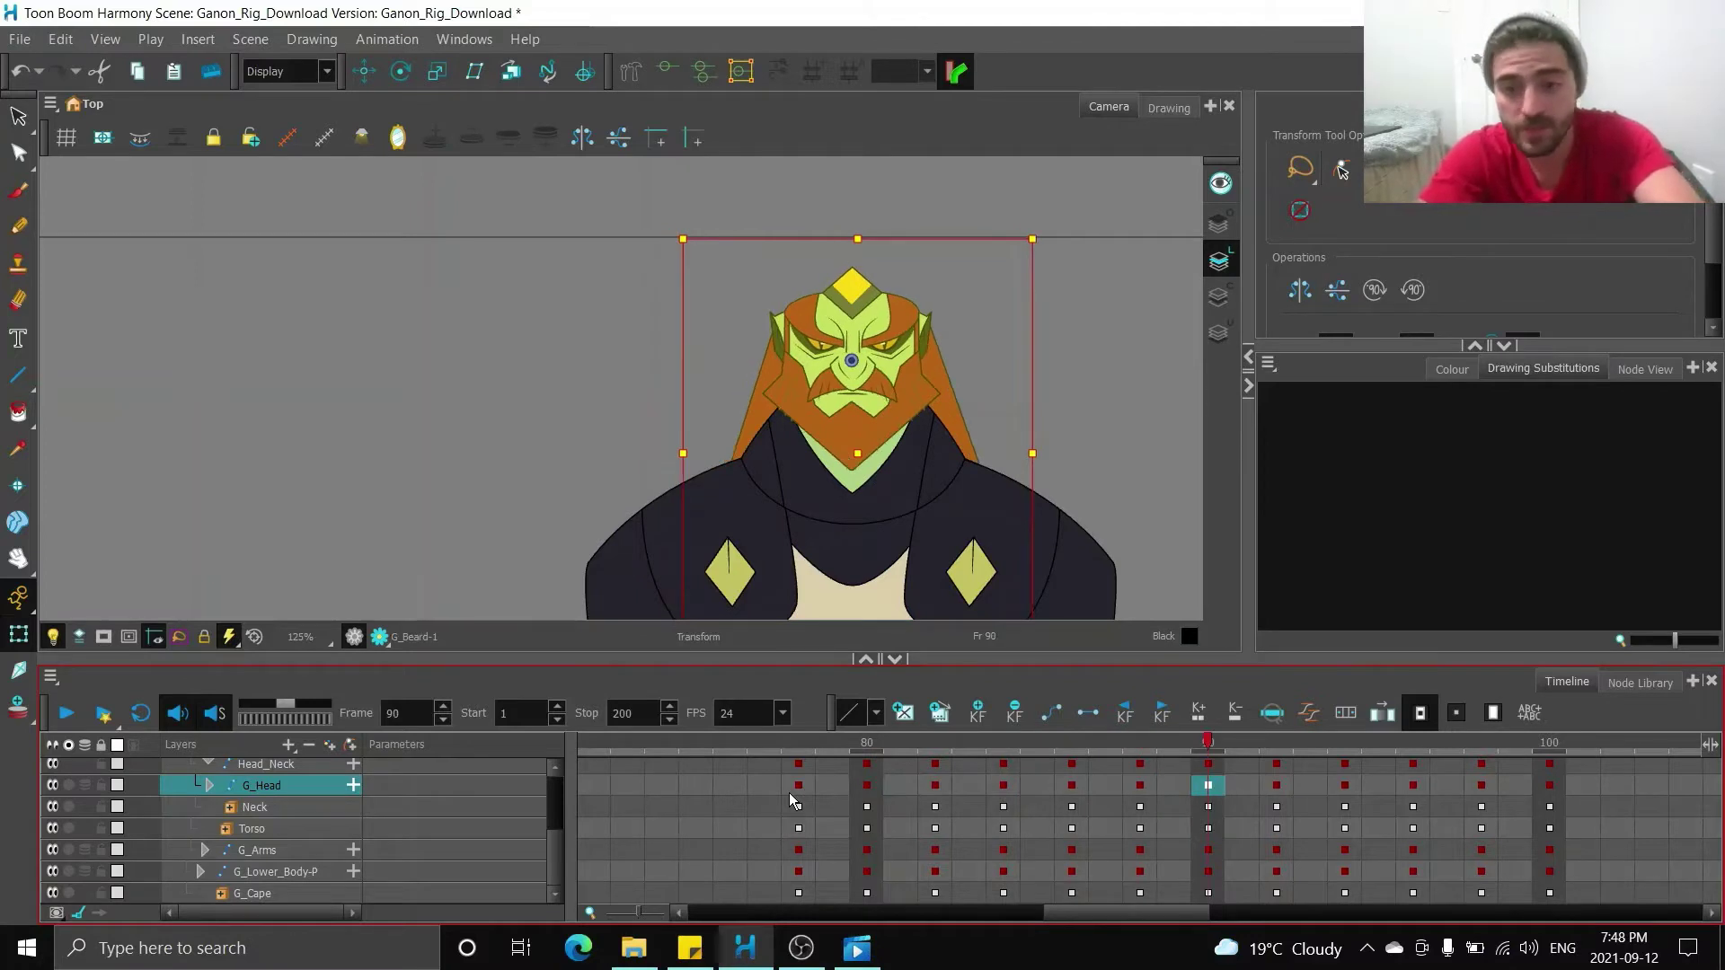
key("period")
key("period")
key("period")
key("period")
key("period")
key("period")
key("period")
key("period")
key("period")
key("period")
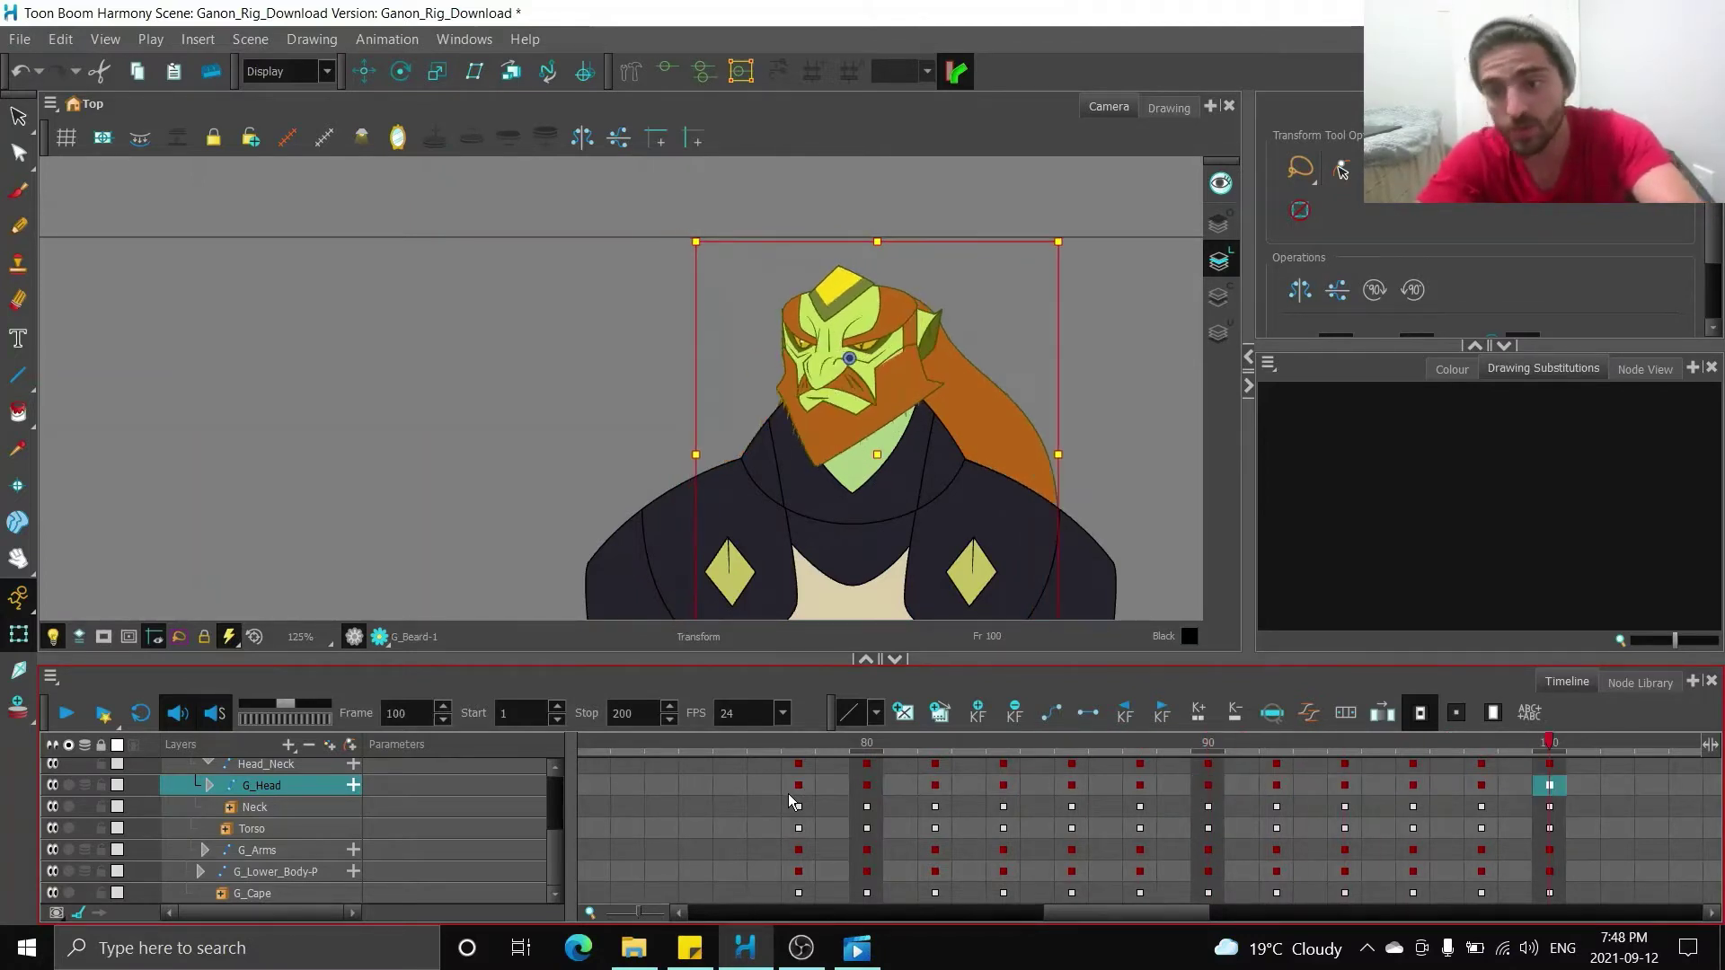
- Compare the G_Head key poses at frames 78, 100, 82, 84 and 88
left_click(796, 789)
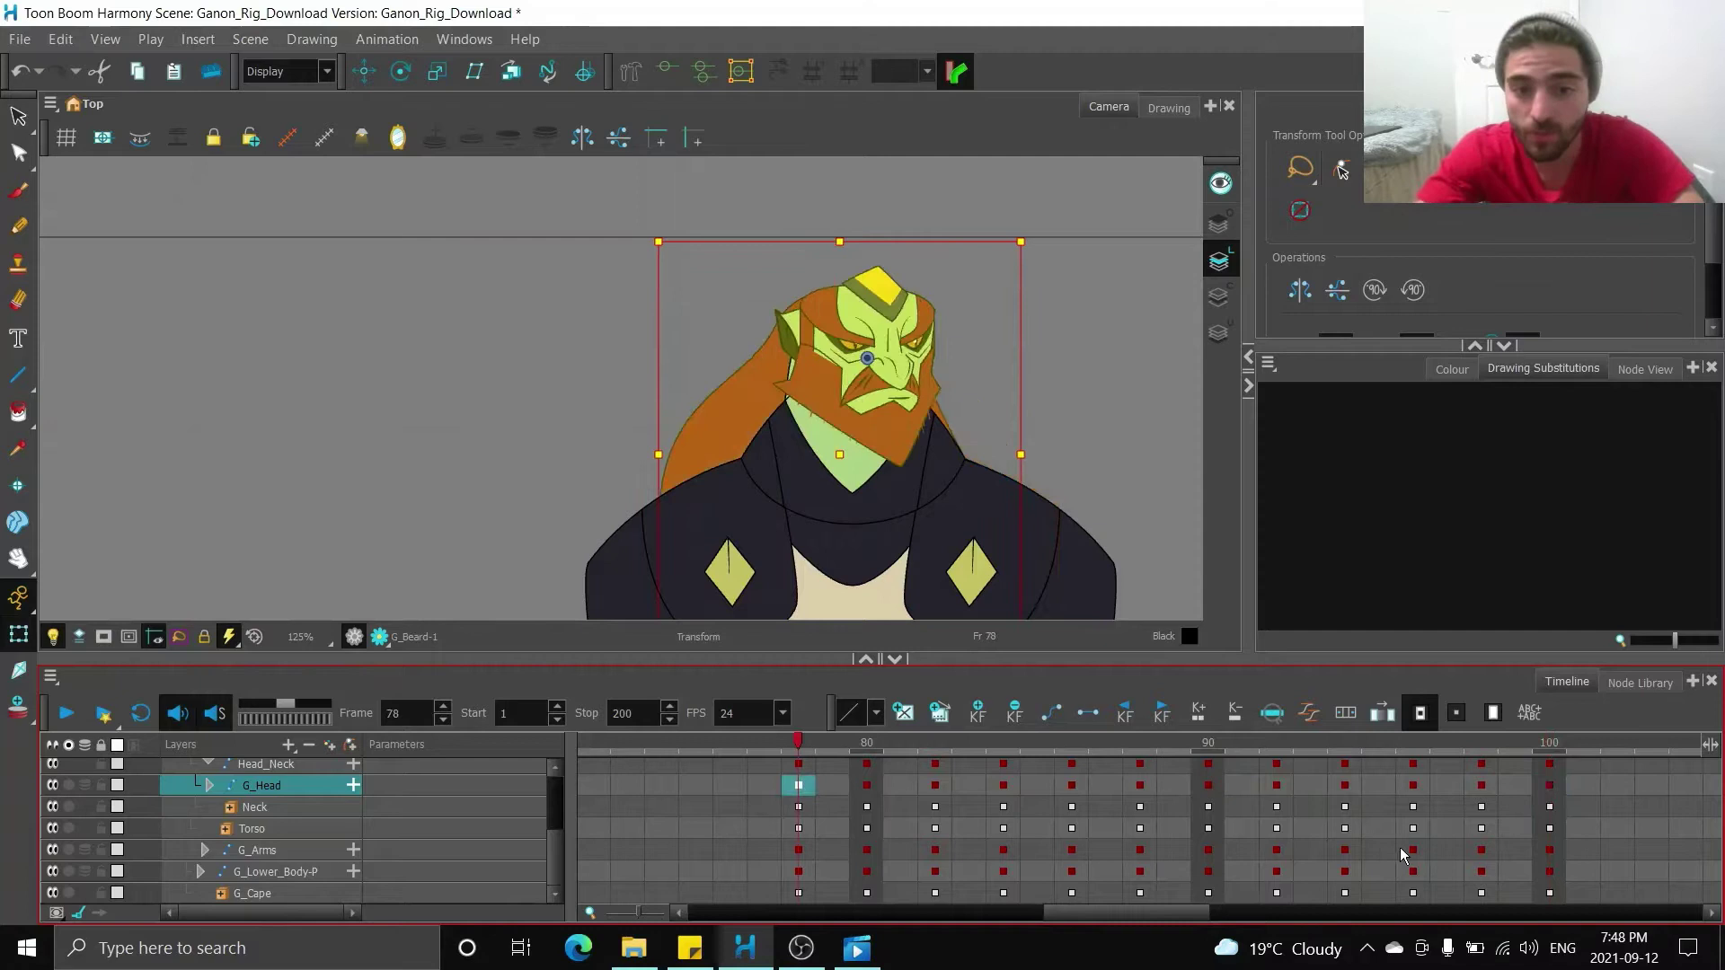
left_click(1558, 787)
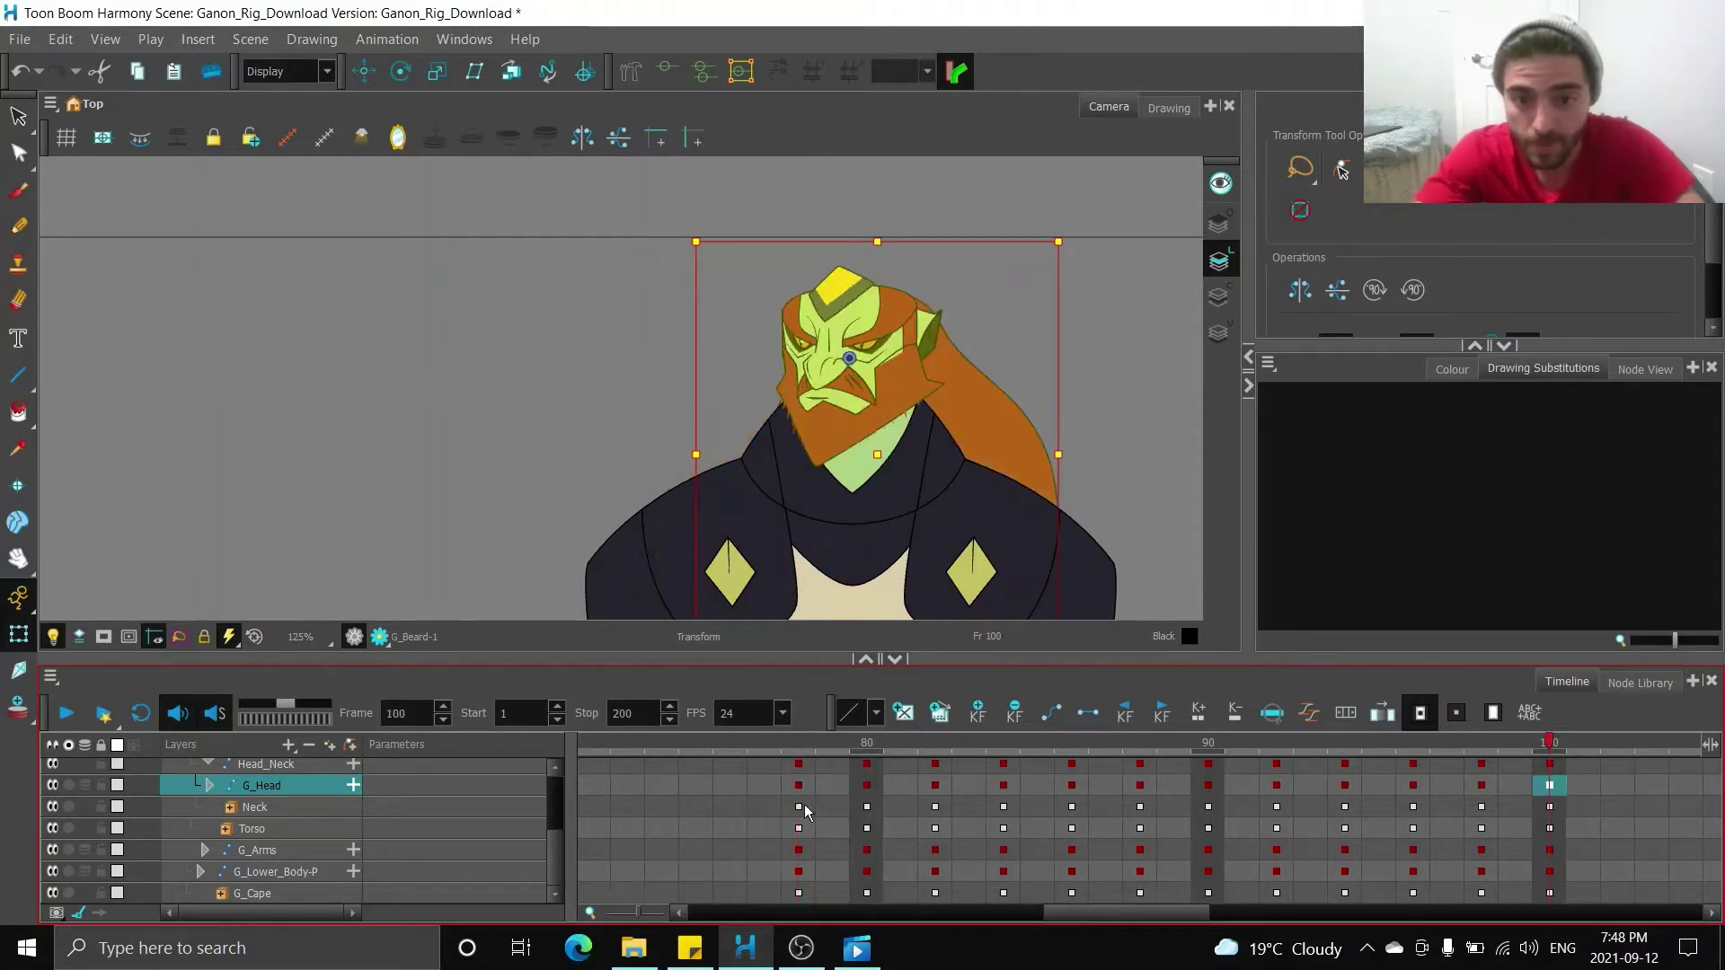
left_click(937, 789)
left_click(1004, 789)
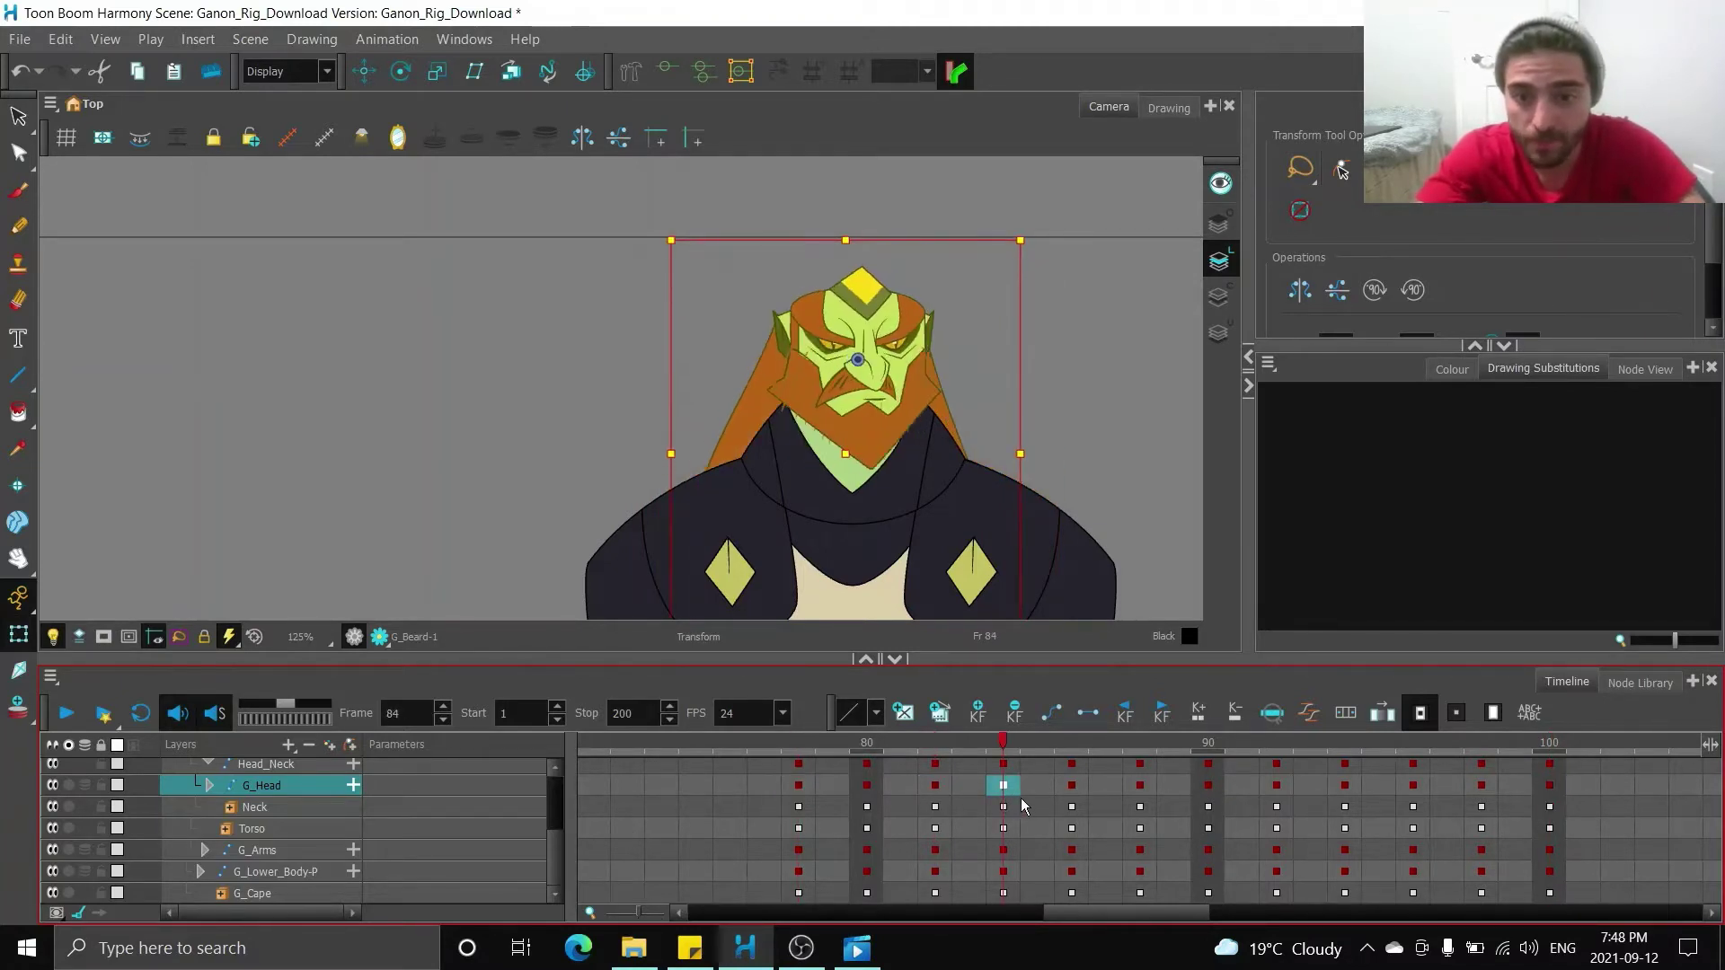
left_click(1140, 787)
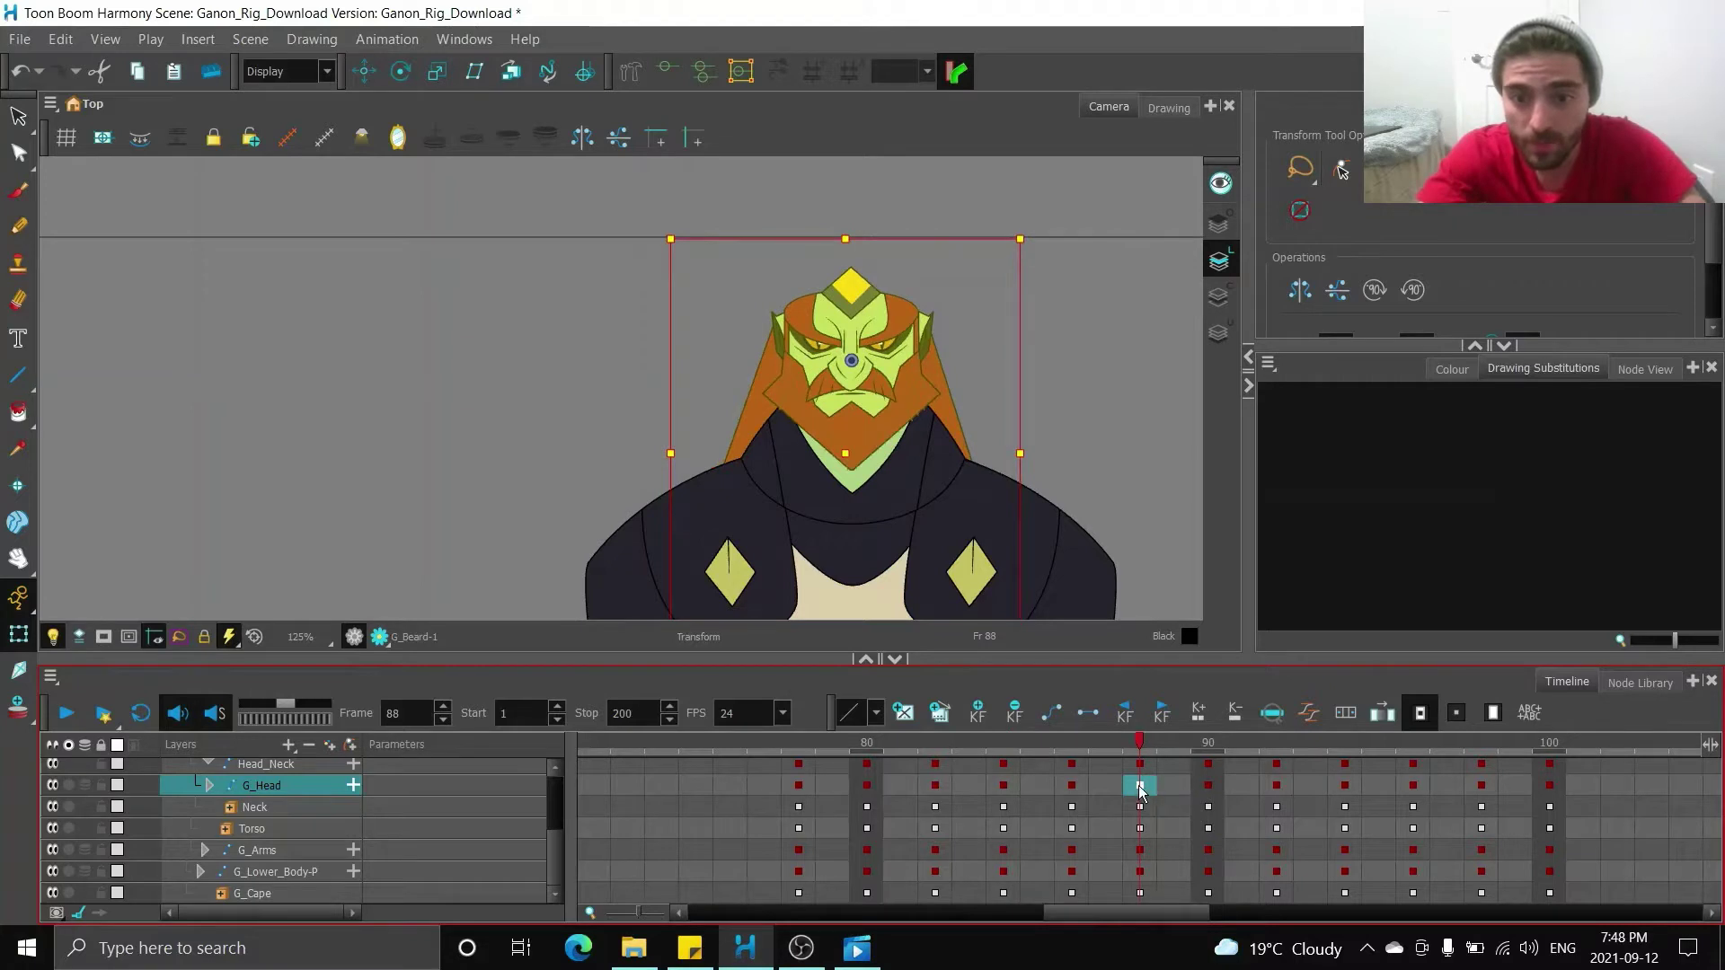
- Copy the G_Head pose from frame 84 and paste it at frame 5
left_click(1003, 789)
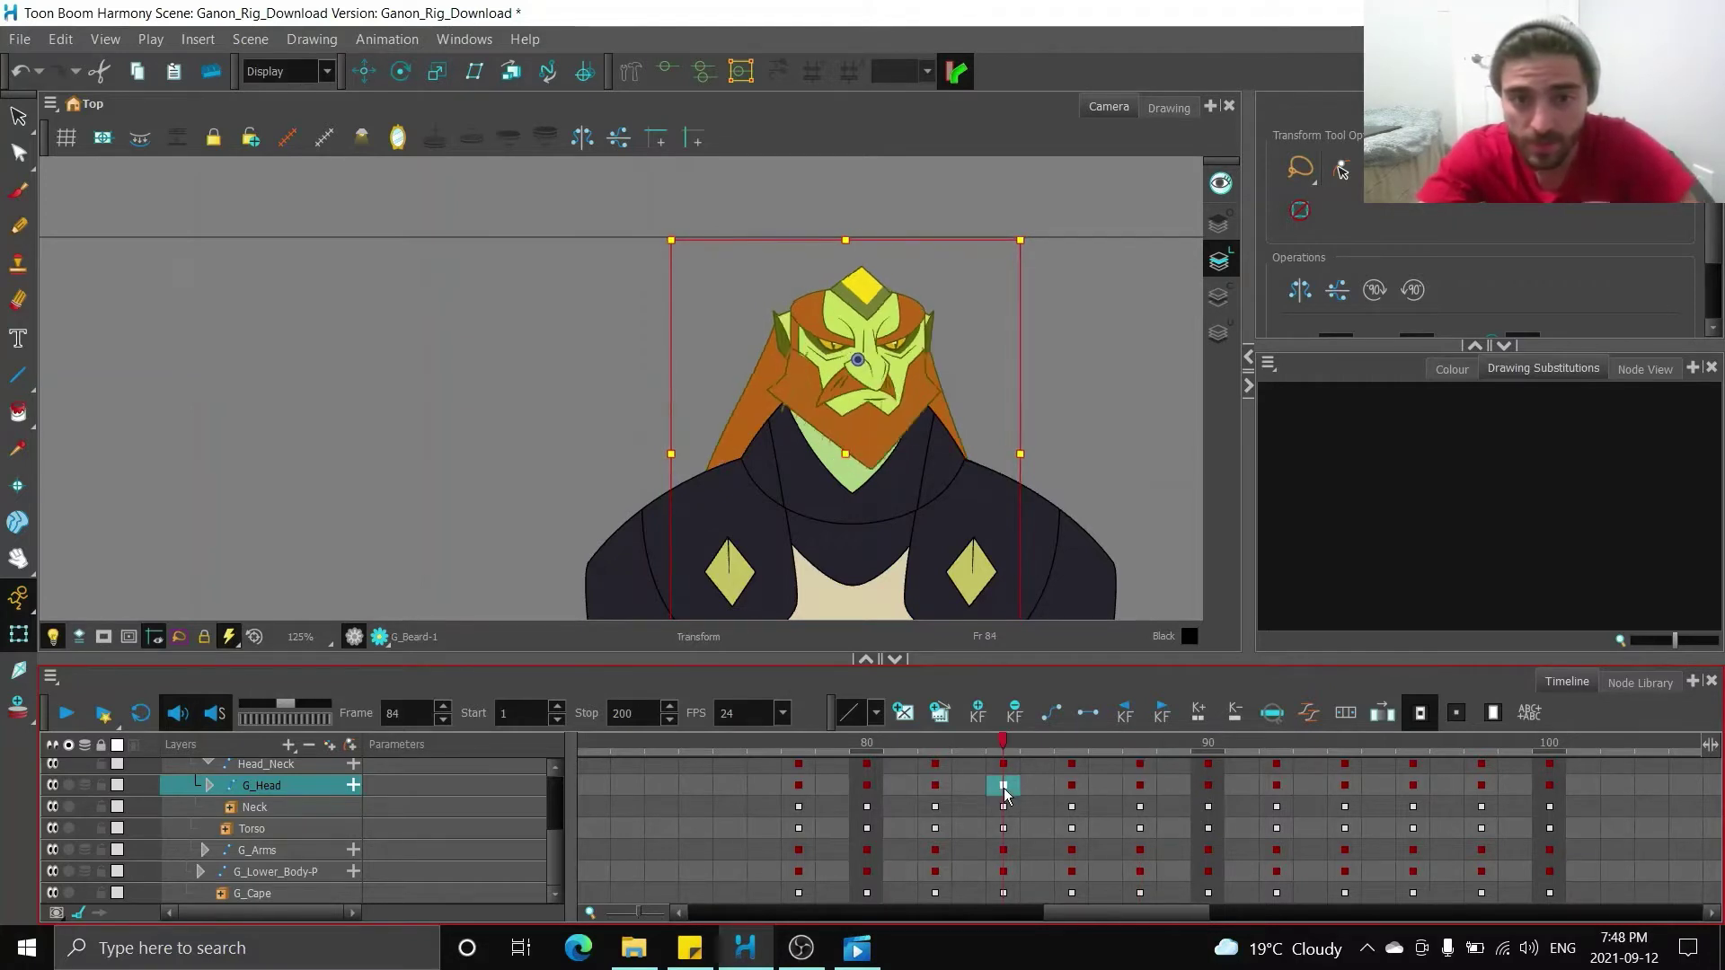
left_click_drag(1065, 915, 640, 897)
left_click(662, 786)
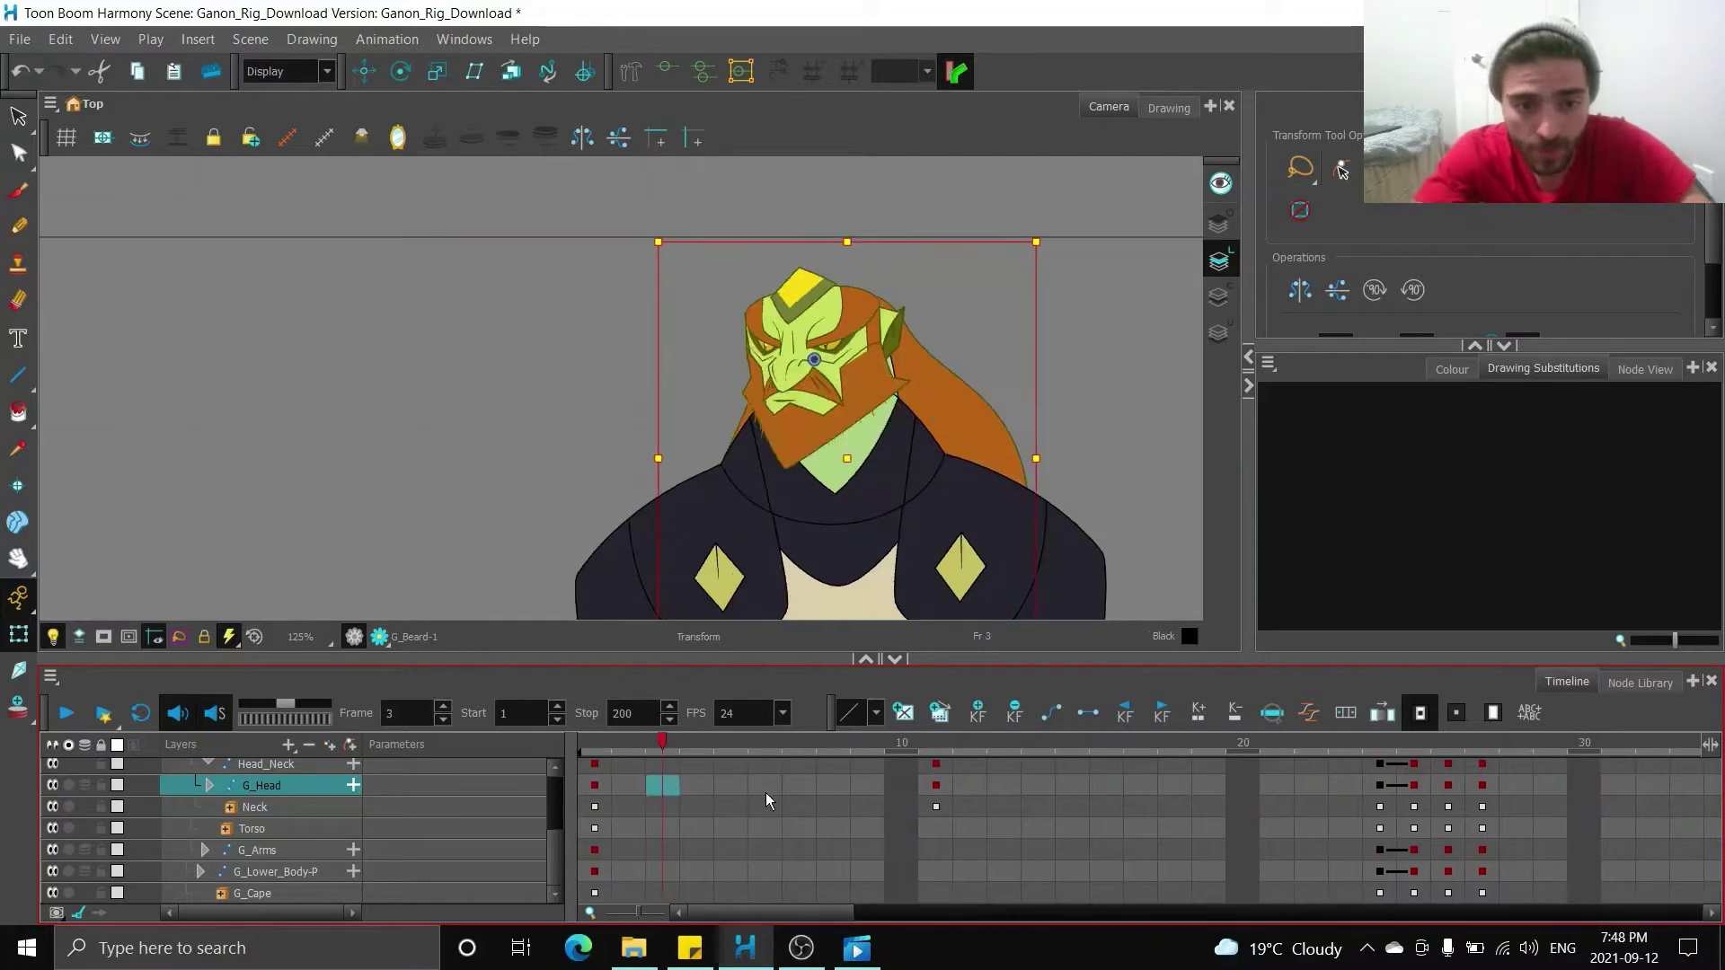
left_click(733, 785)
key("ctrl+v")
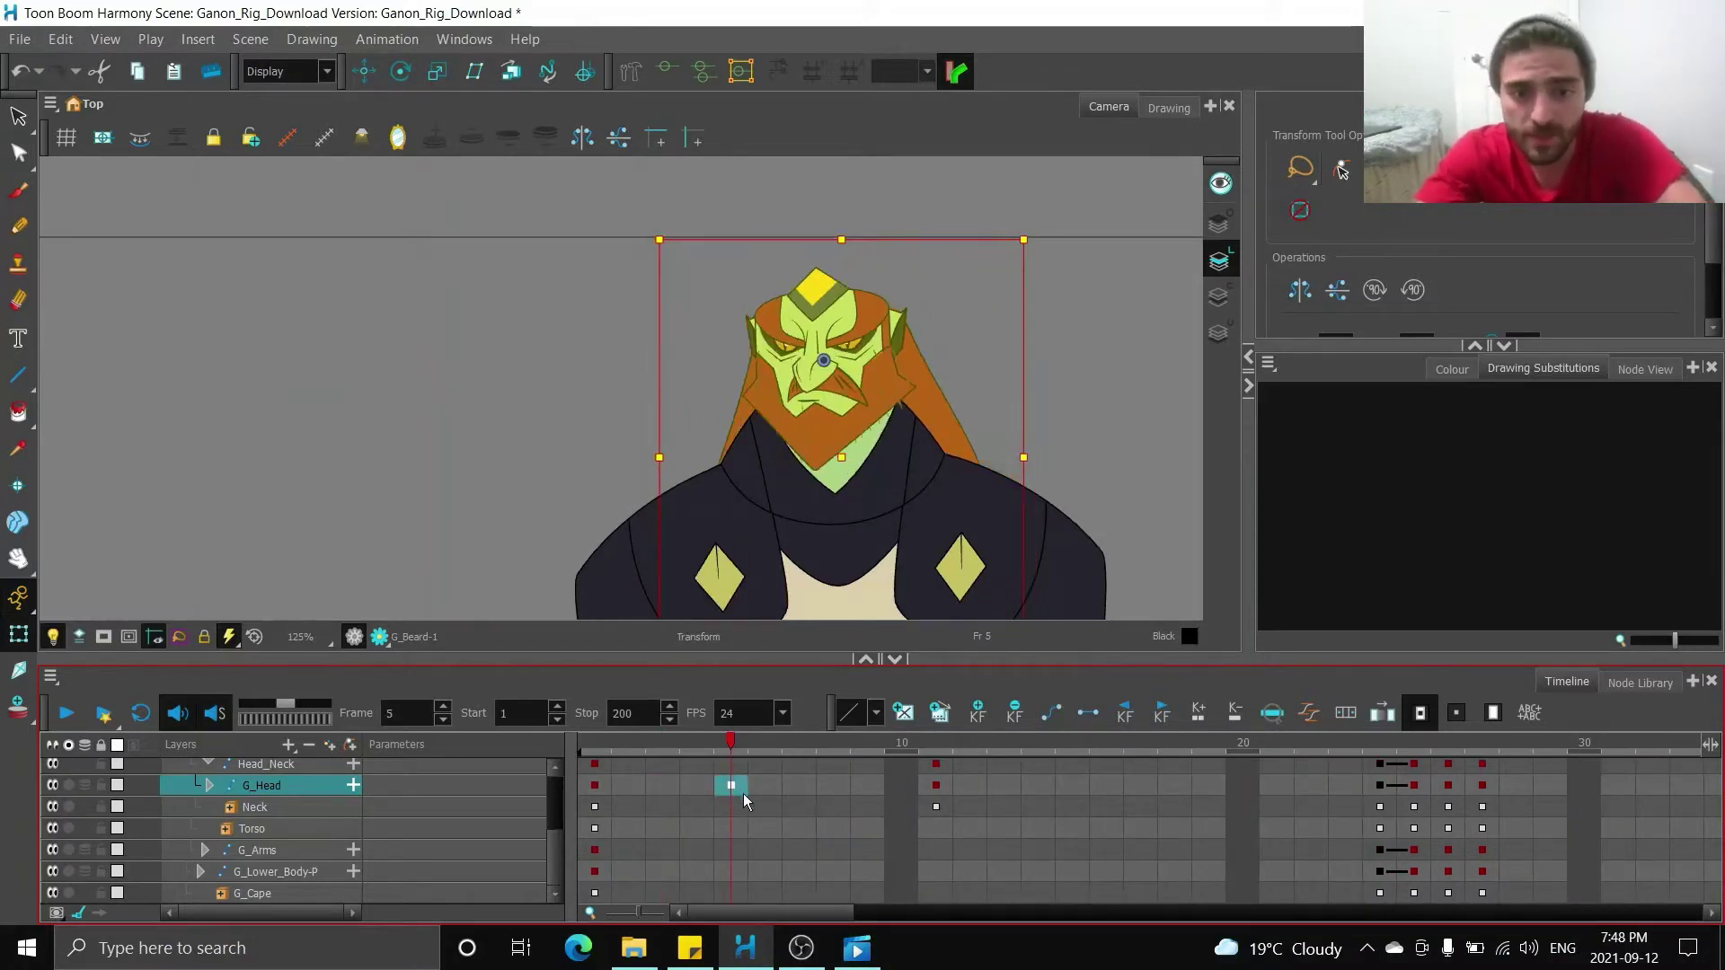
- Interpolate G_Head between frames 1 and 5 with a motion keyframe and check the in-between poses
left_click(604, 786)
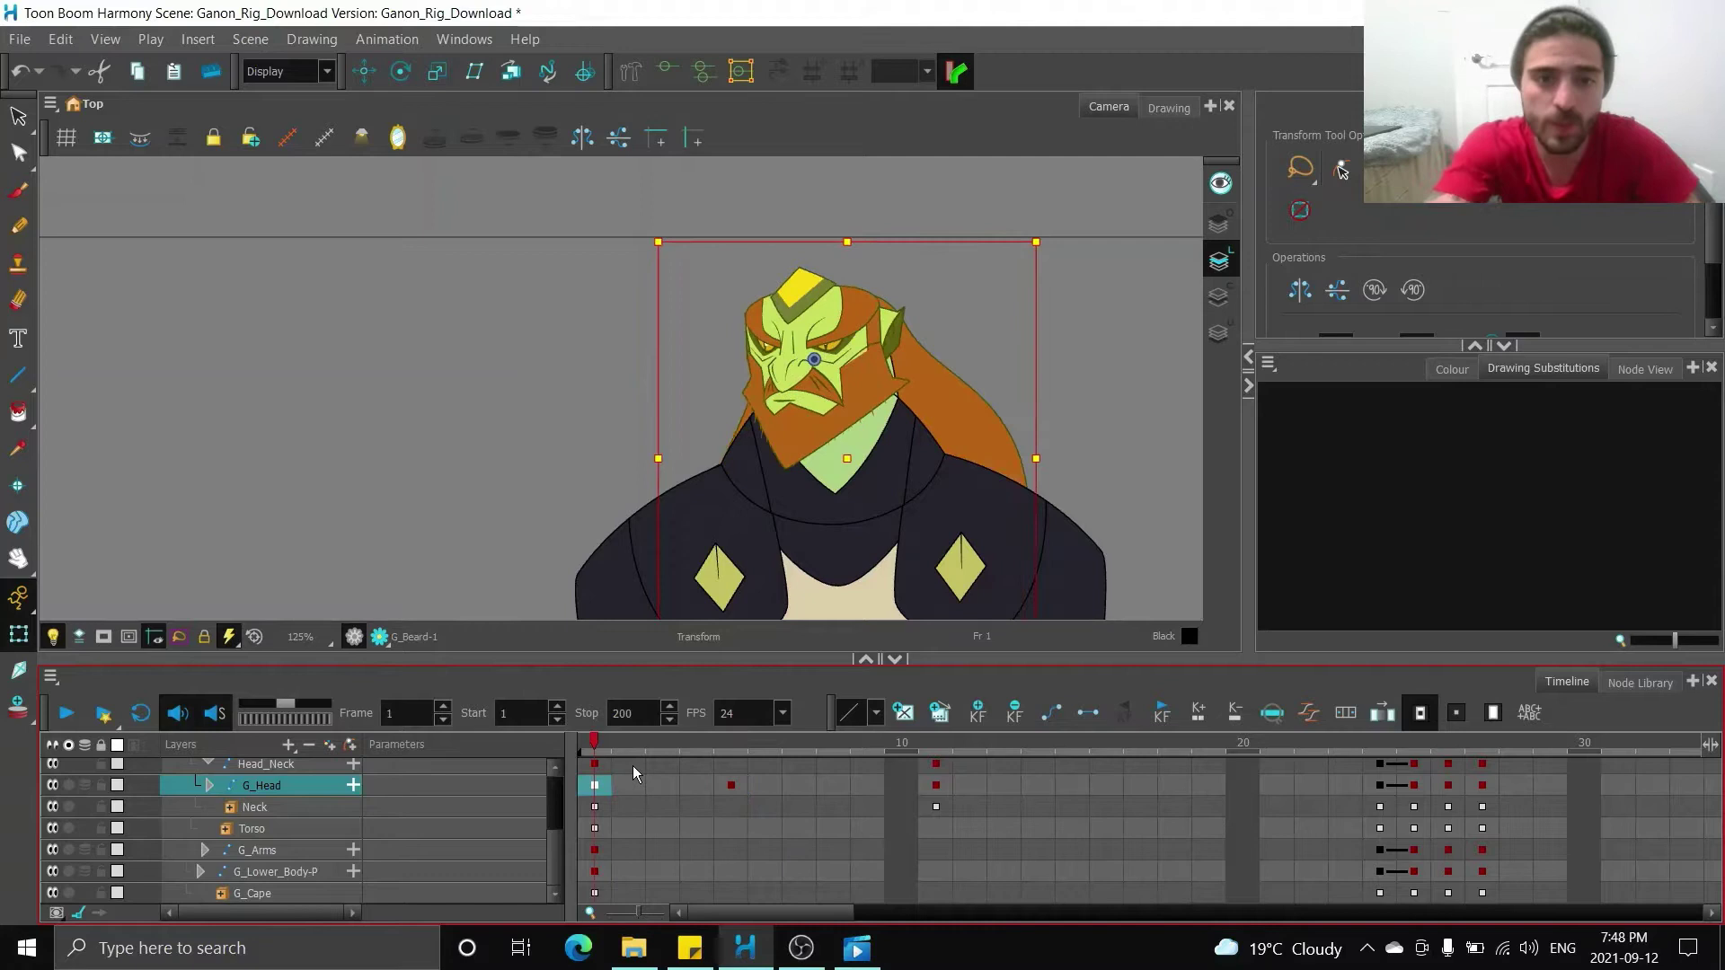
key("period")
key("period")
key("period")
key("period")
key("comma")
key("comma")
key("ctrl+l")
key("period")
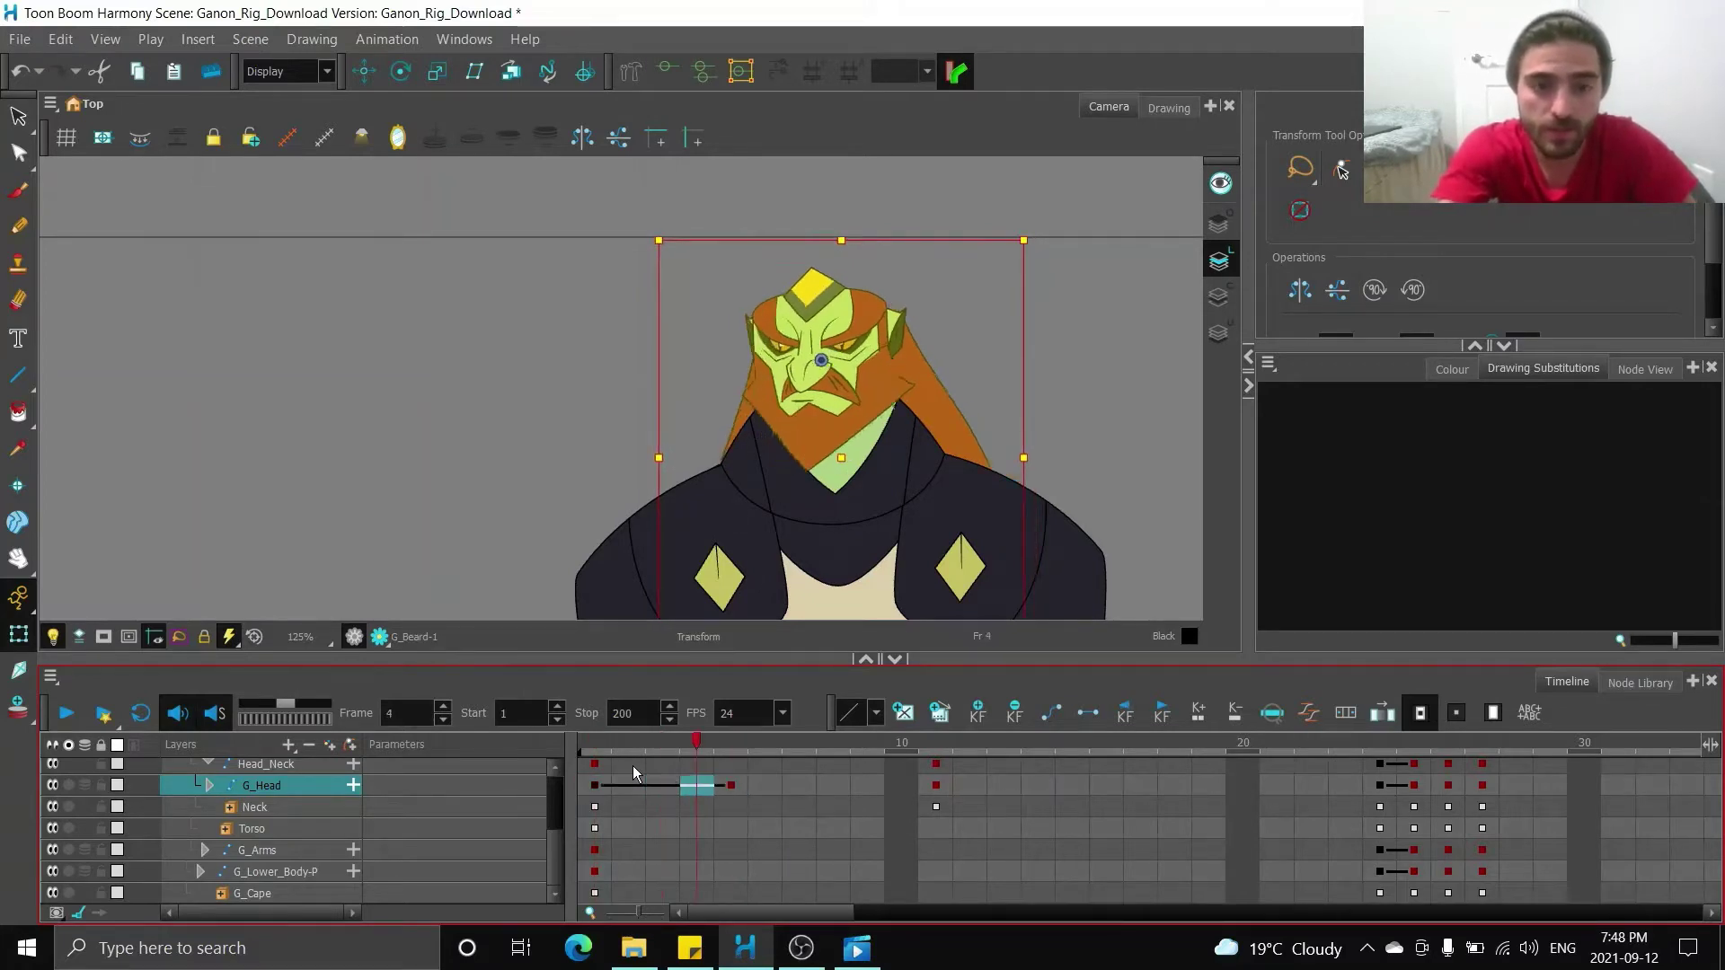
key("comma")
key("comma")
key("comma")
- Compare the G_Head turnaround key poses from frame 86 to frame 94
left_click_drag(764, 913, 1185, 935)
left_click(1020, 790)
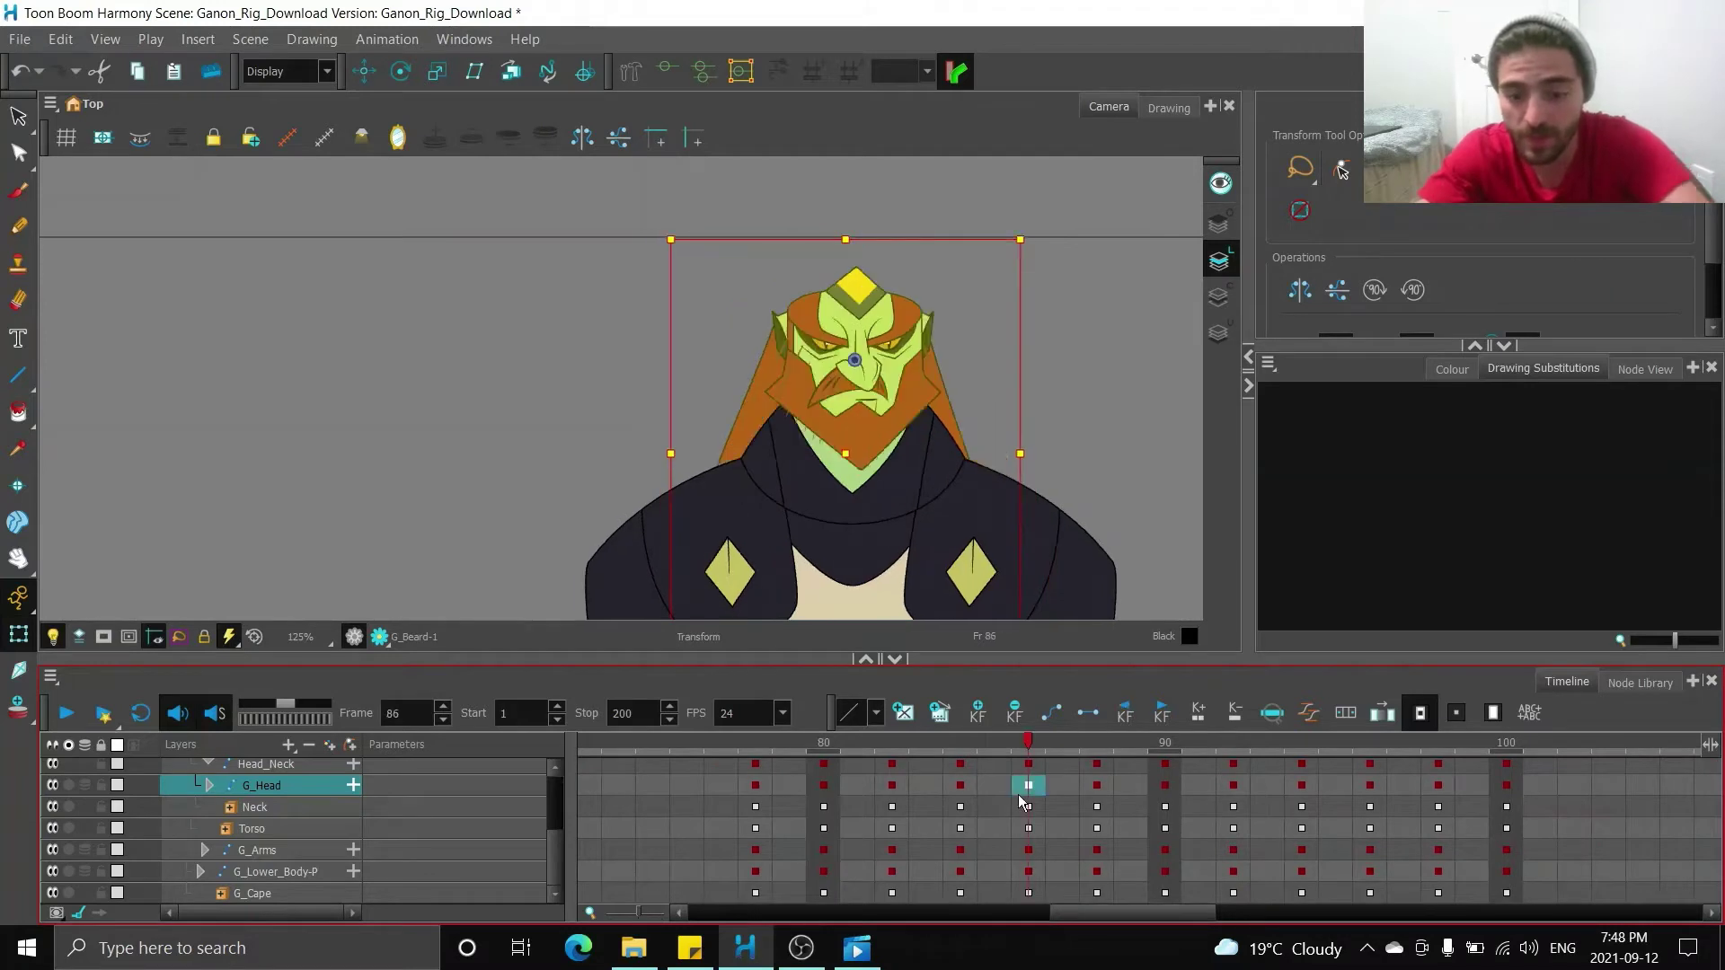
key("period")
key("period")
key("period")
key("period")
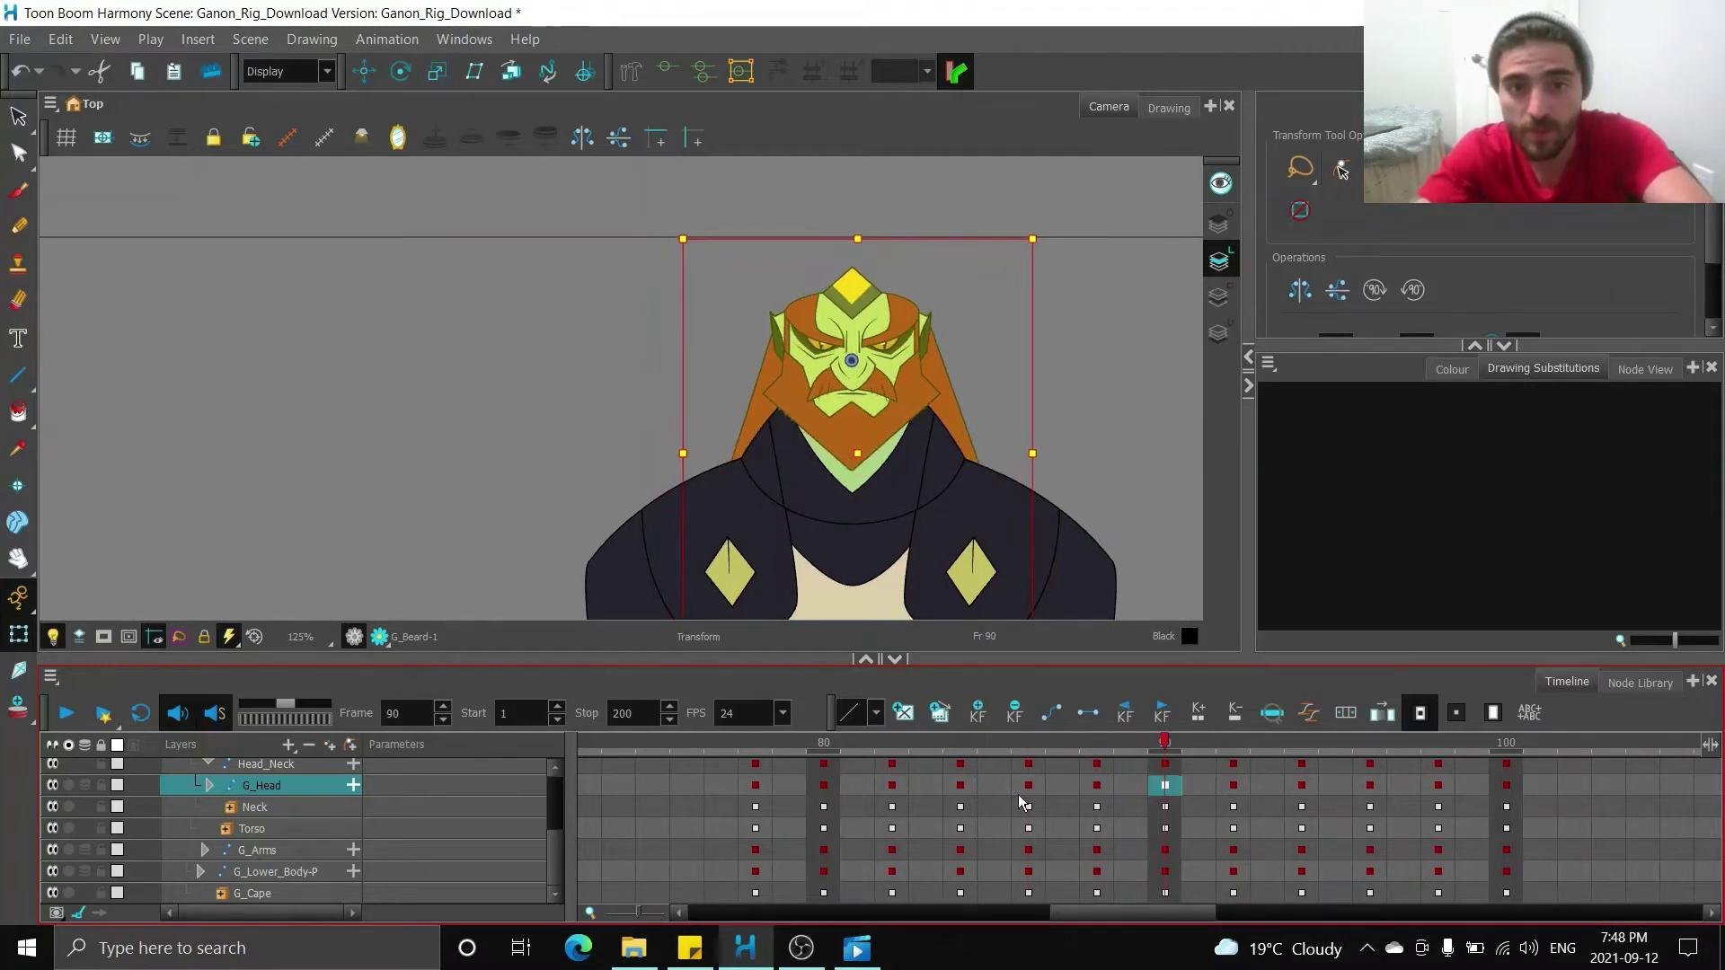
key("comma")
key("period")
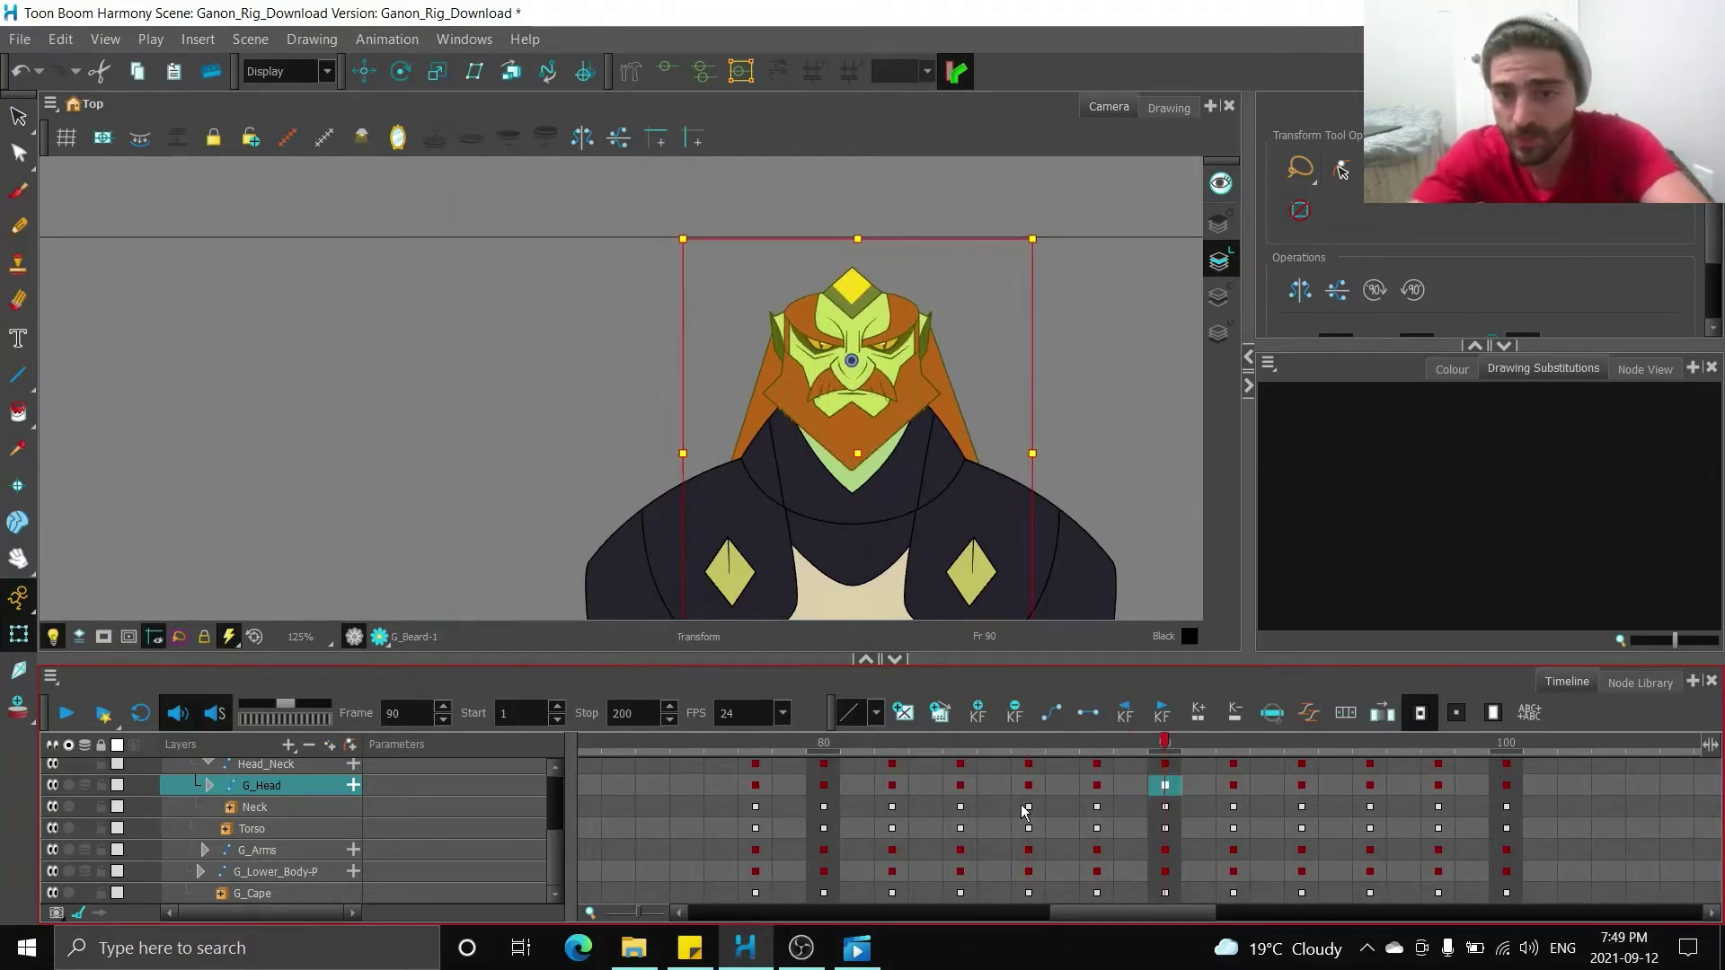
key("period")
key("period")
key("period")
key("period")
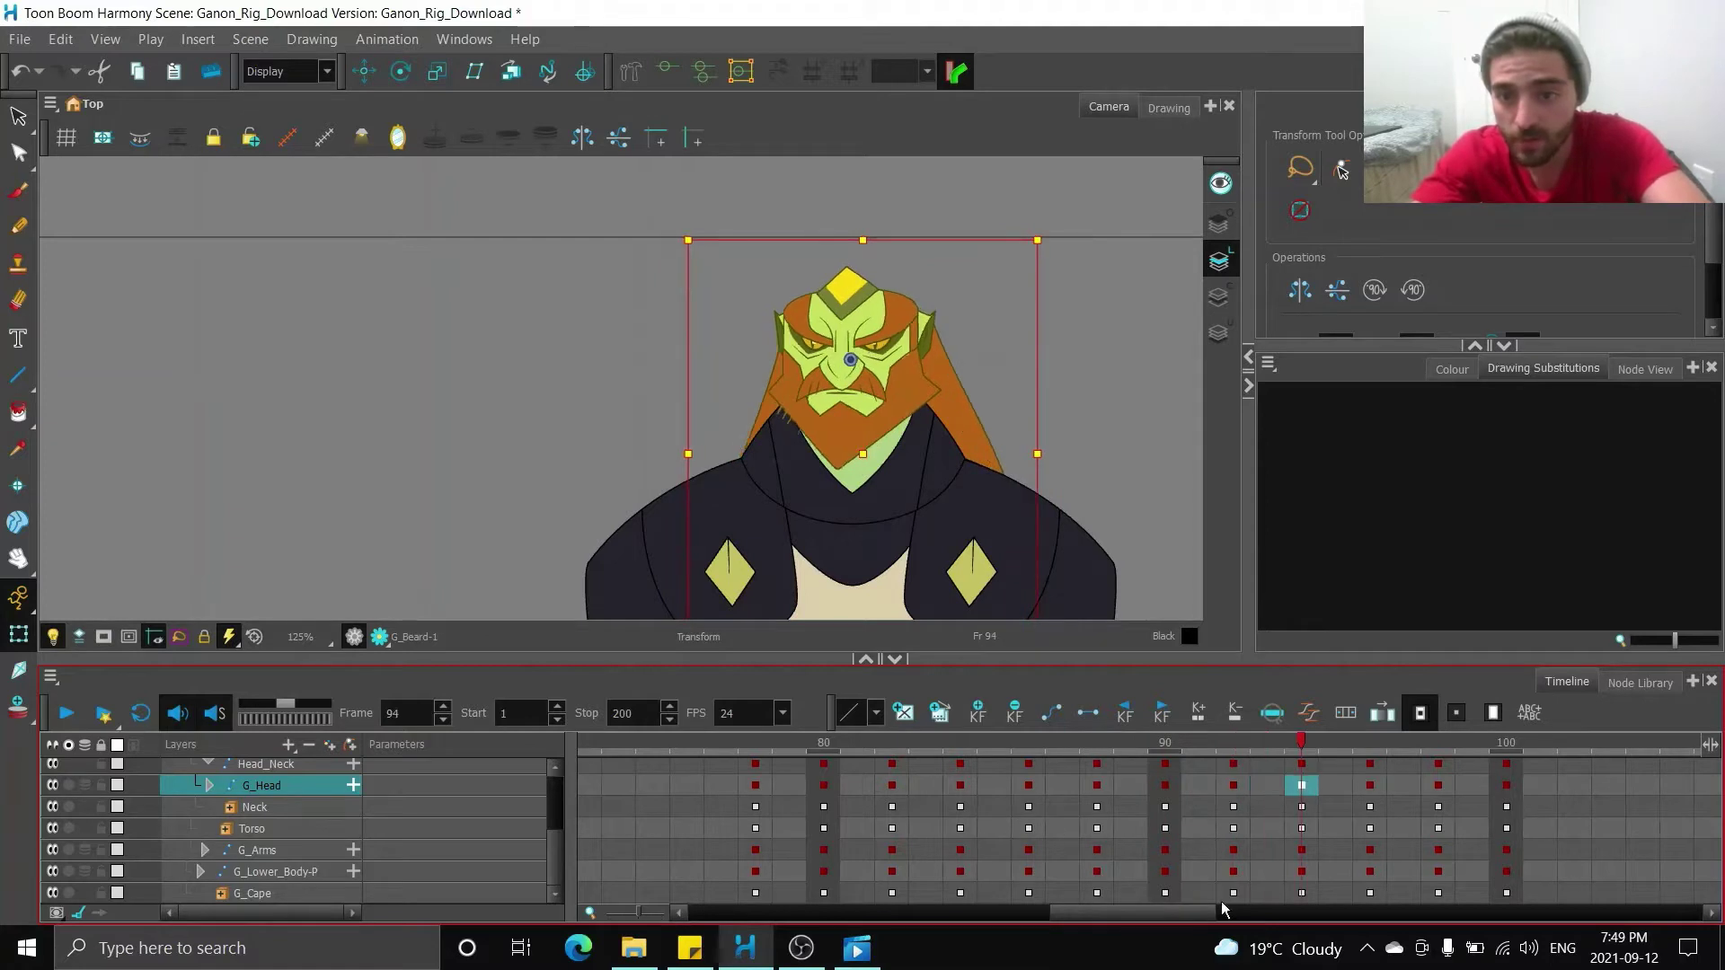
- Paste the copied G_Head turnaround pose as a key at frame 7
left_click_drag(1183, 924, 767, 915)
left_click_drag(799, 795, 799, 764)
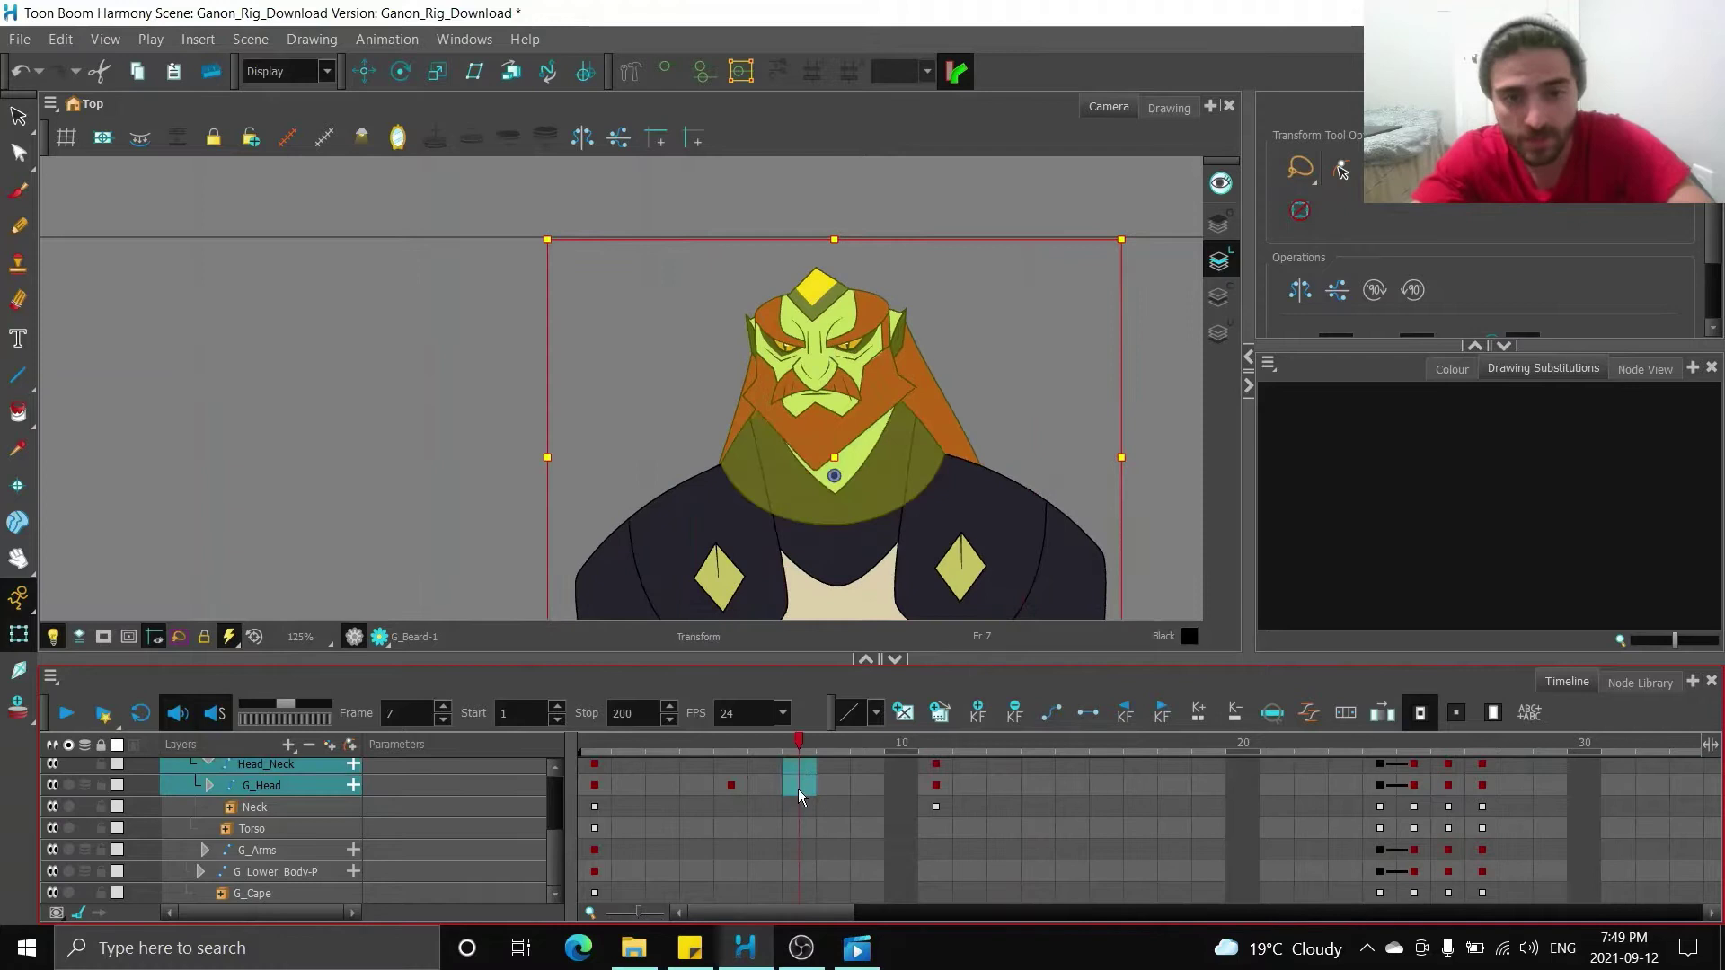
left_click(798, 789)
key("F6")
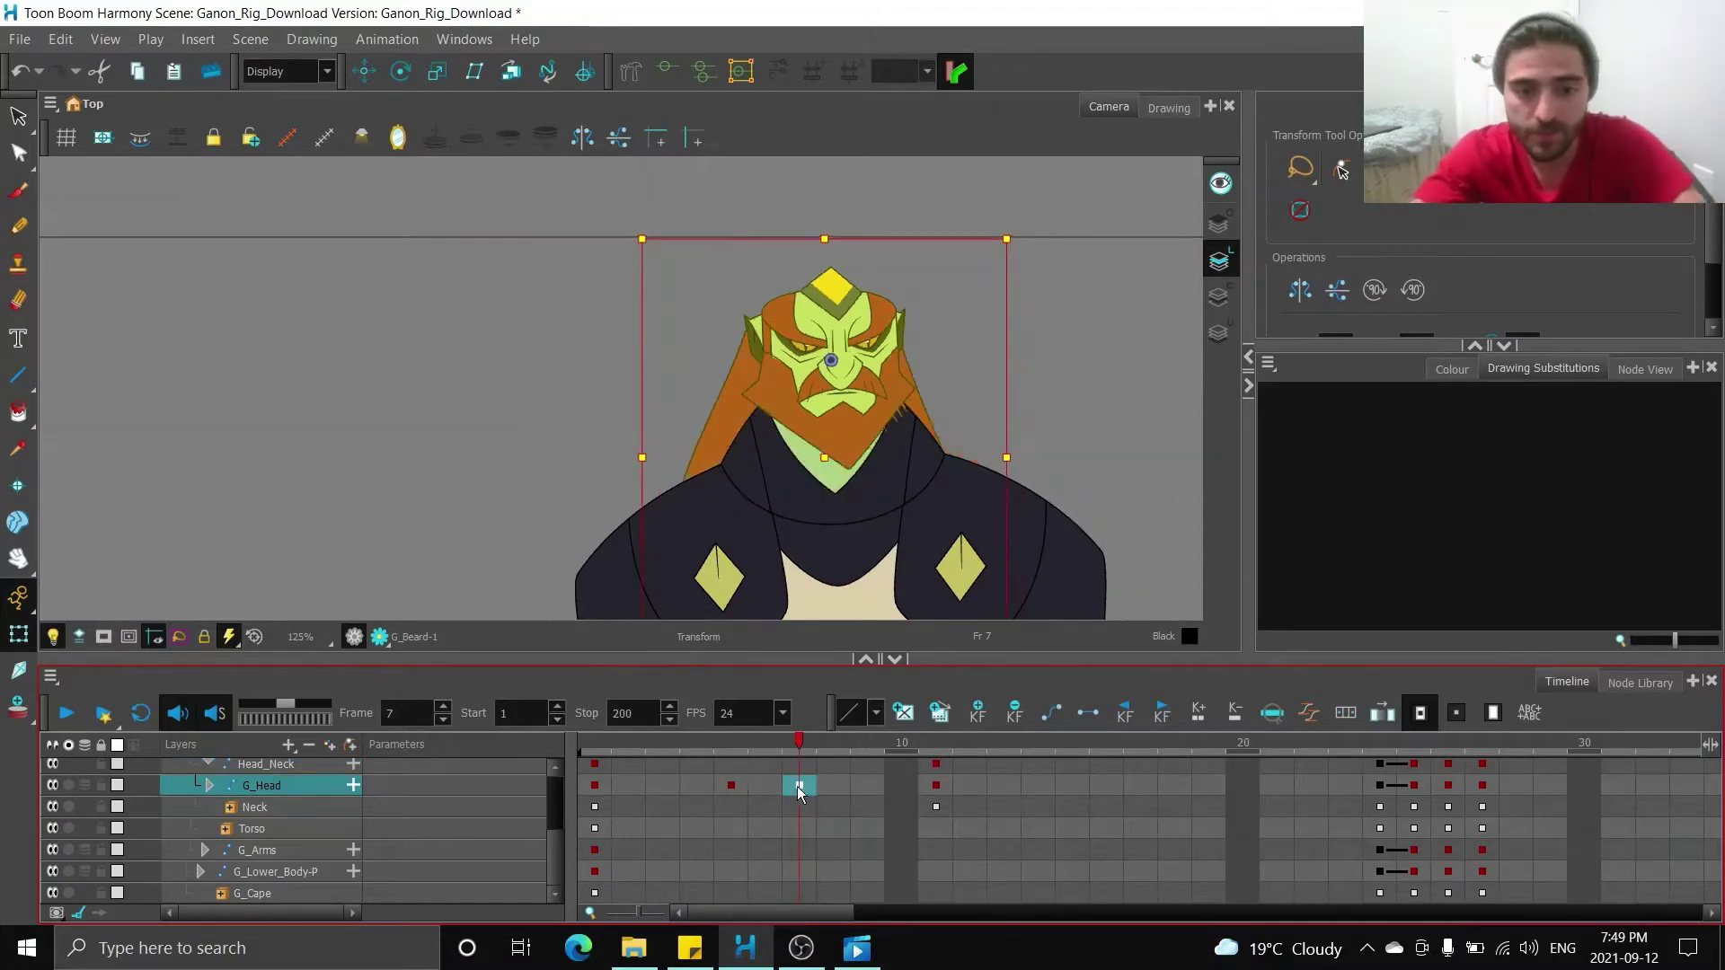
- Interpolate G_Head between frames 7 and 11 with a motion keyframe and step through the in-betweens
key("comma")
key("comma")
key("comma")
key("comma")
key("comma")
key("period")
key("period")
key("period")
key("period")
key("period")
key("period")
key("period")
key("period")
key("period")
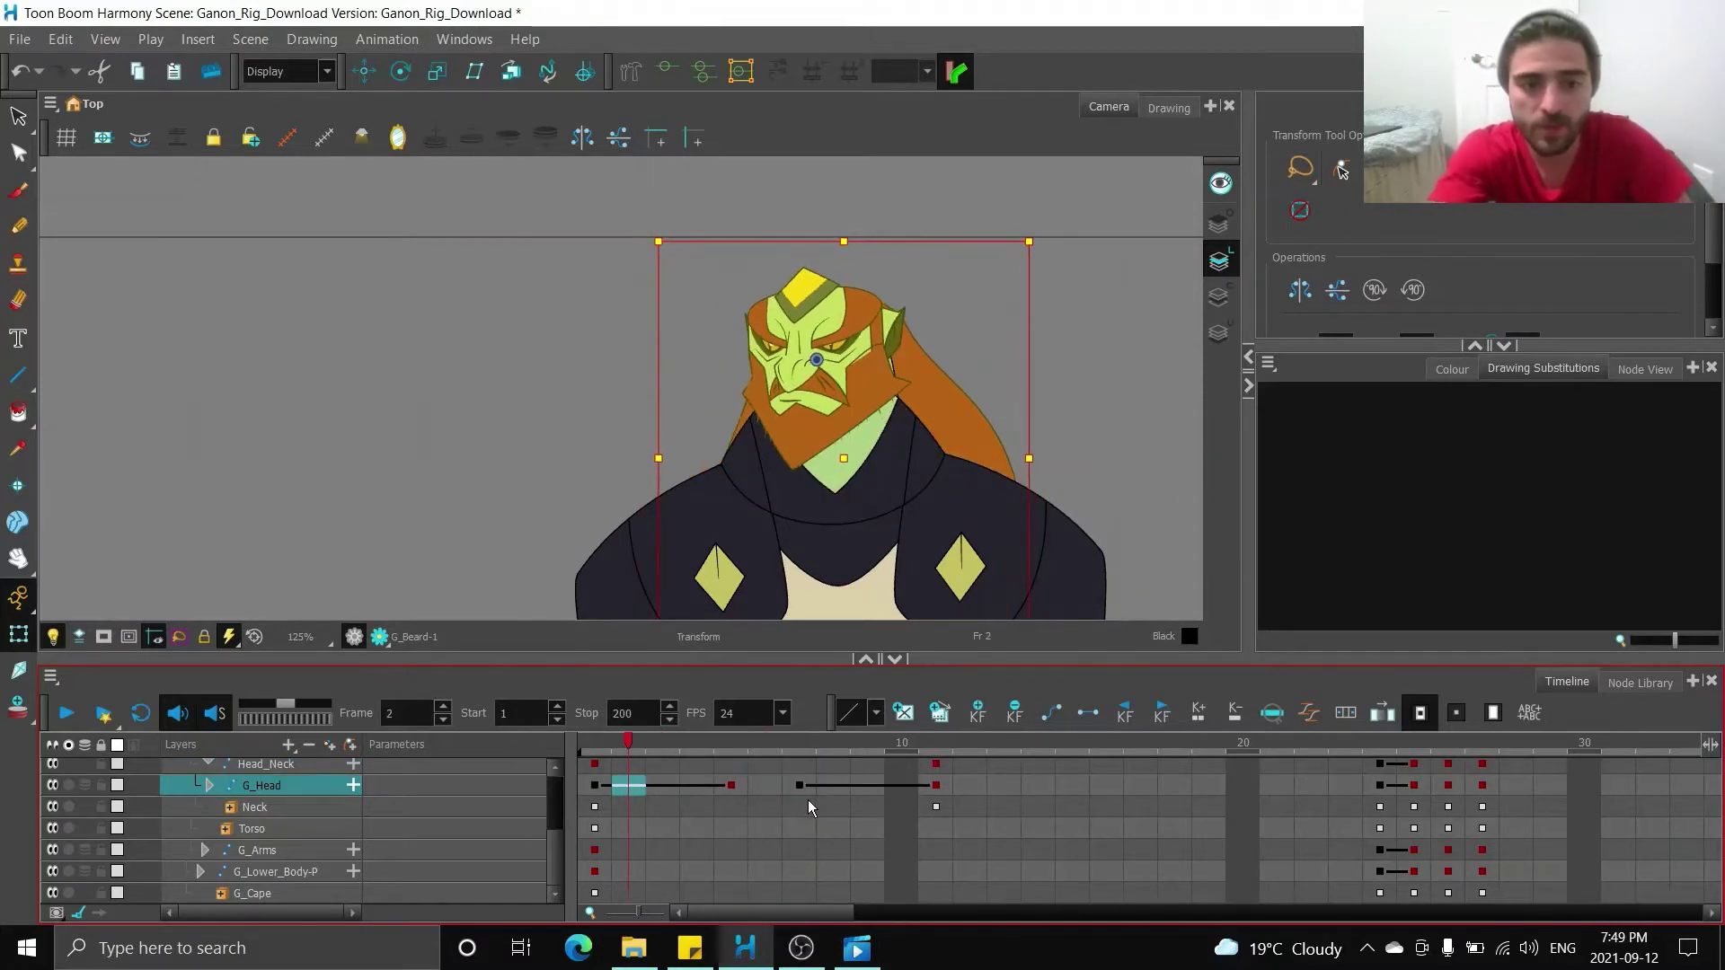
- Review the head turn frame by frame between frames 1 and 11, then compare the breakdown poses at frames 5 and 7
key("comma")
key("comma")
key("comma")
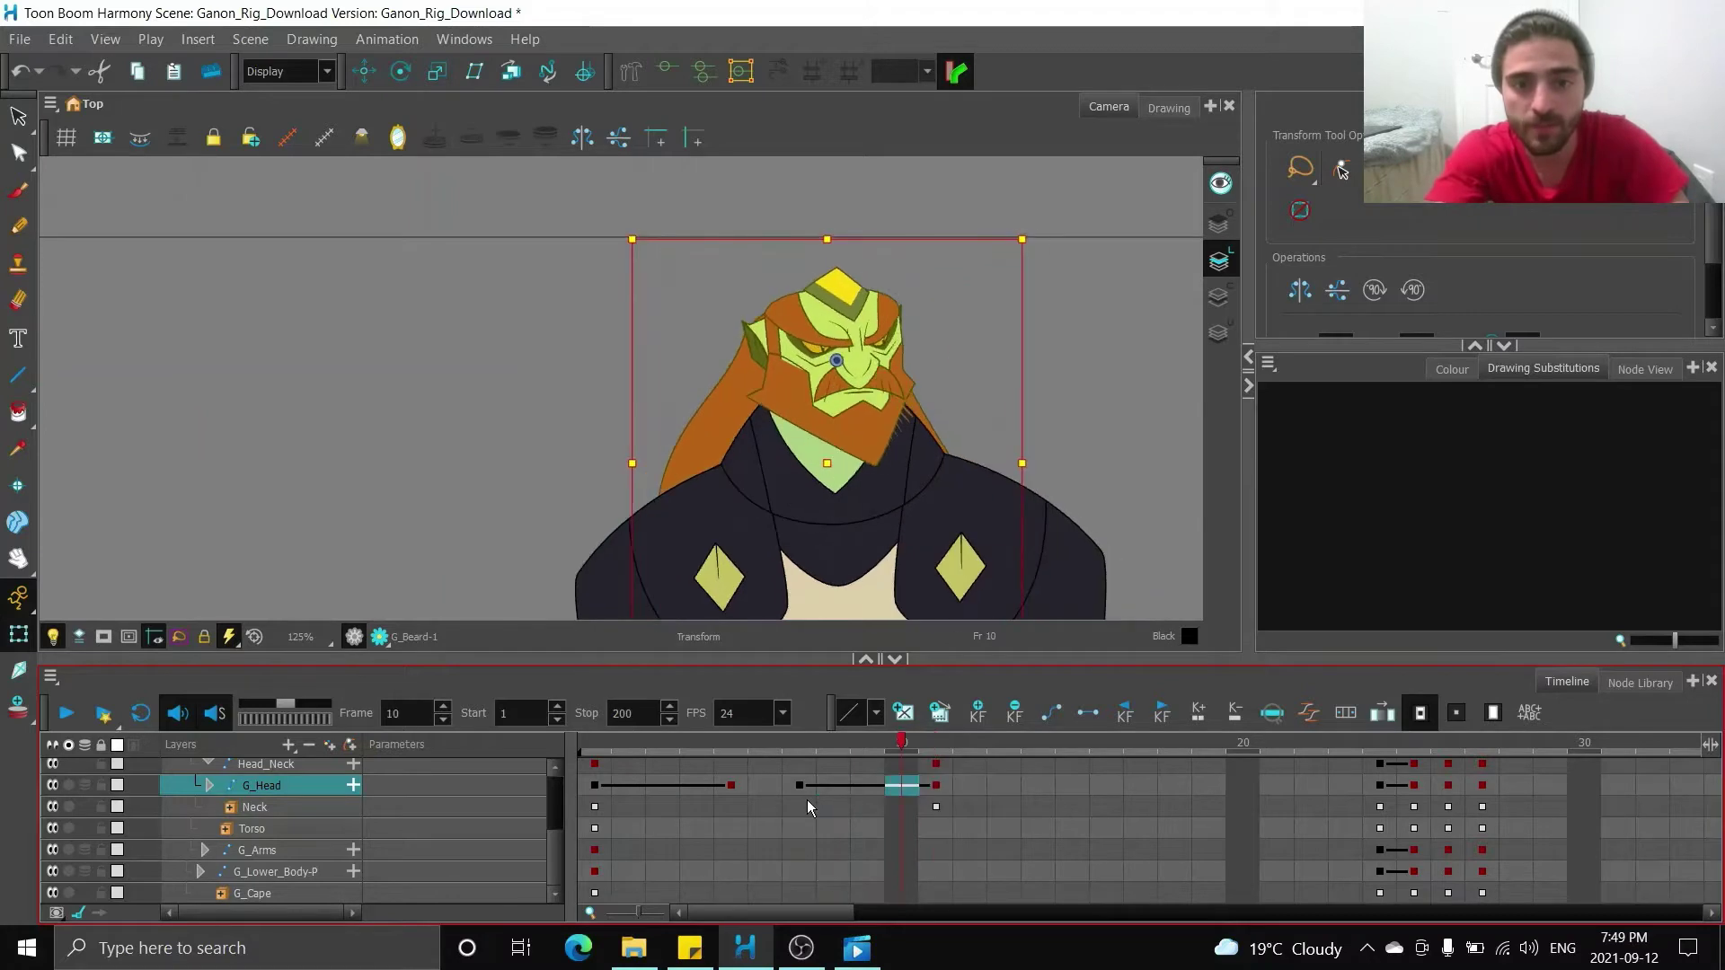
key("comma")
key("comma")
key("comma")
key("comma")
key("comma")
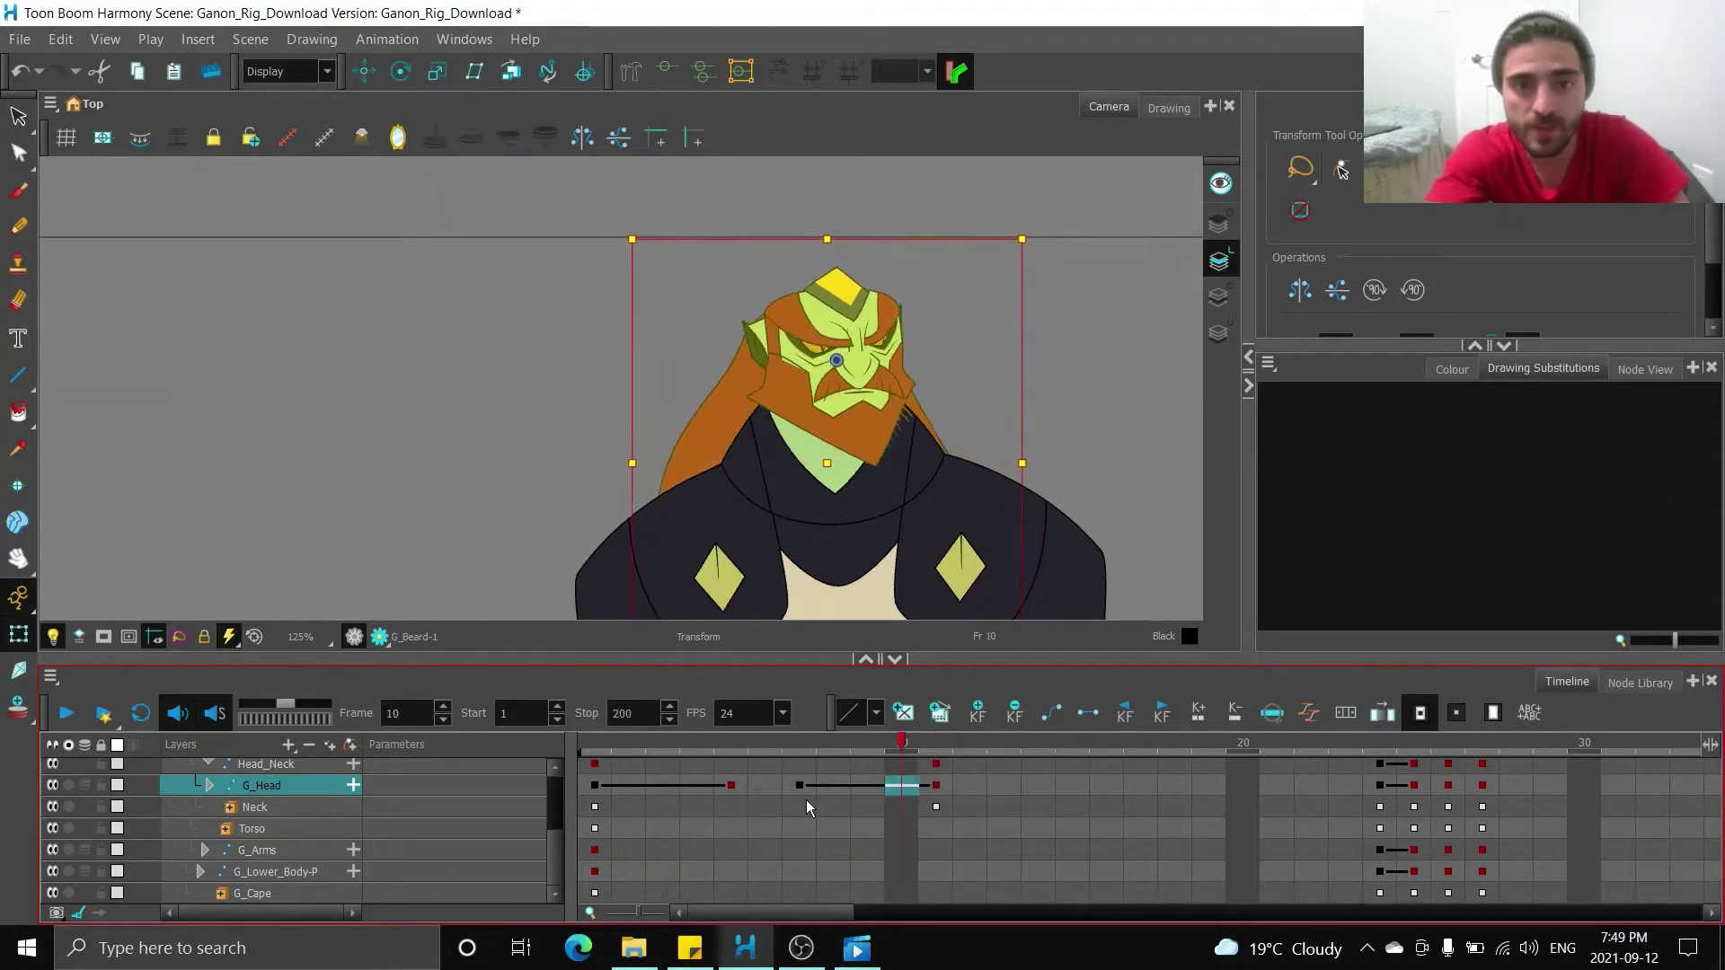
key("period")
key("period")
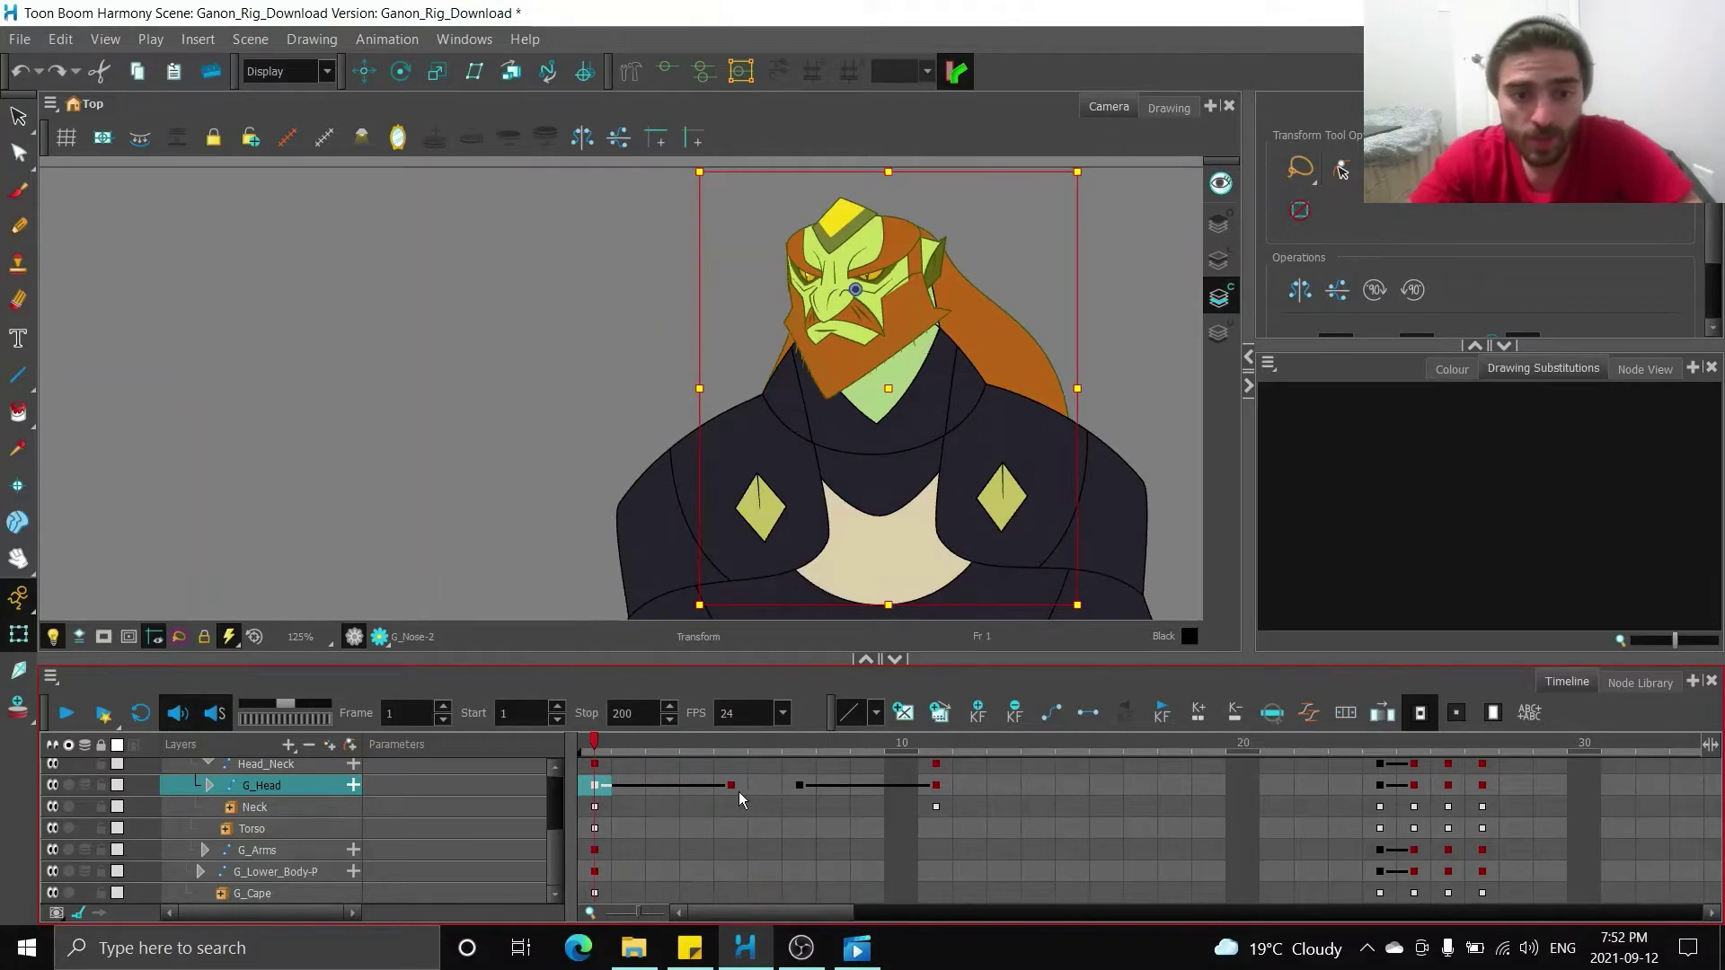
left_click(739, 791)
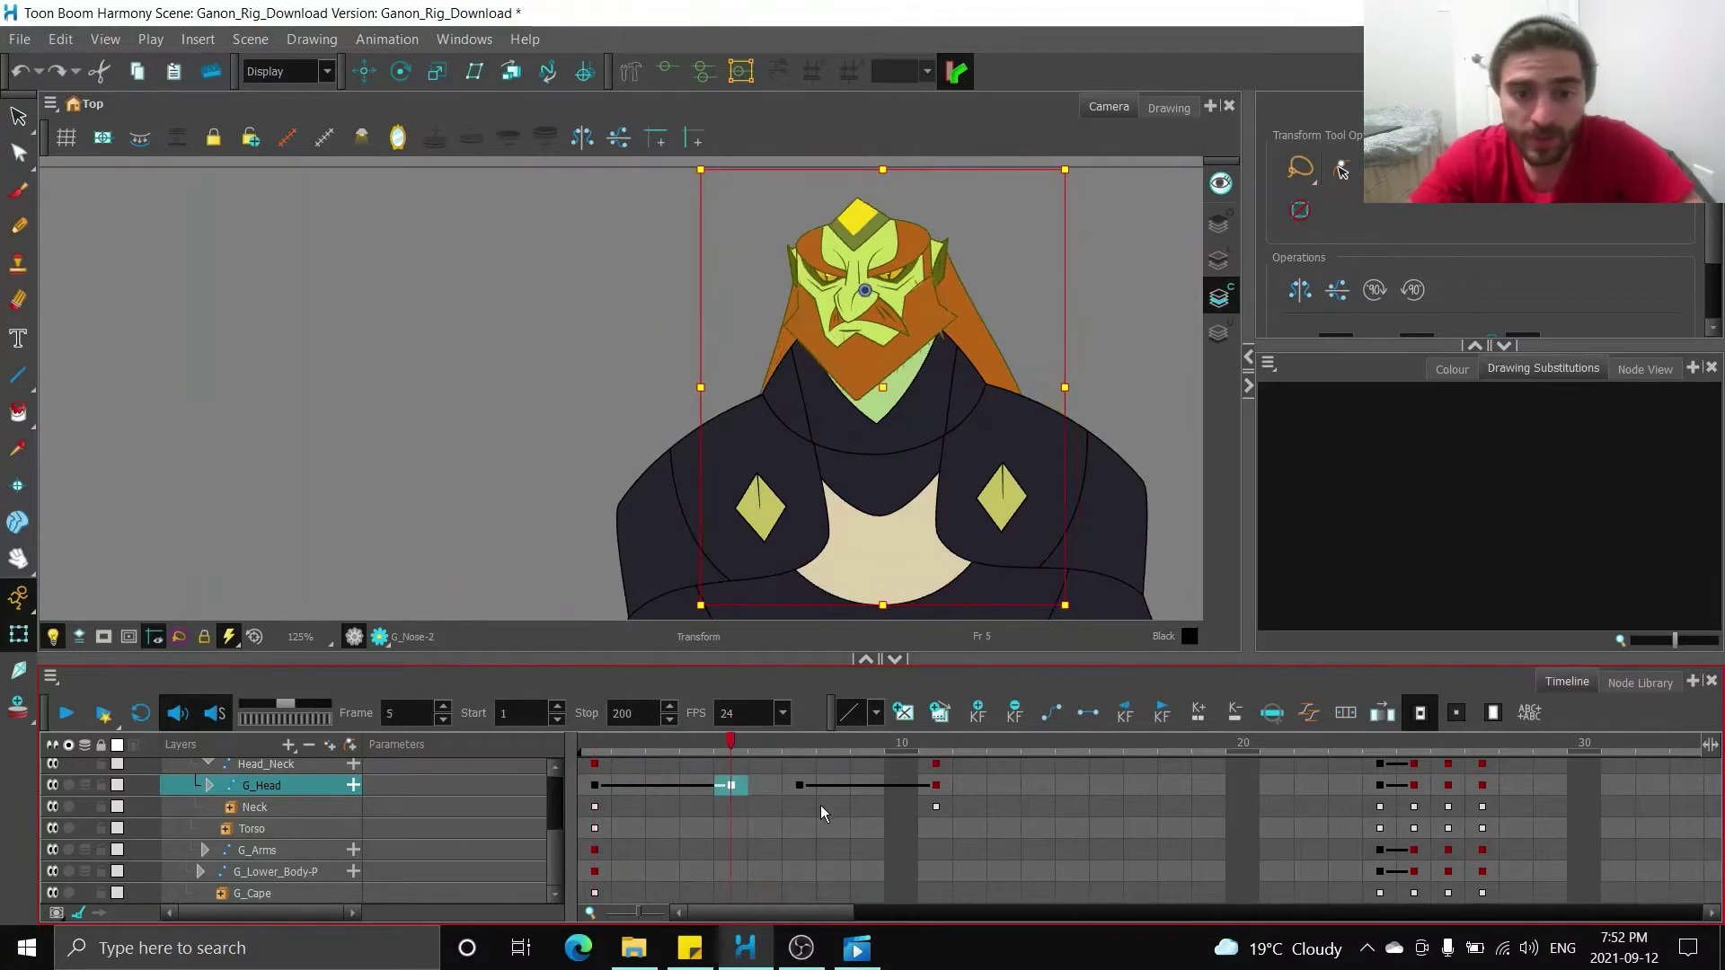
left_click(802, 787)
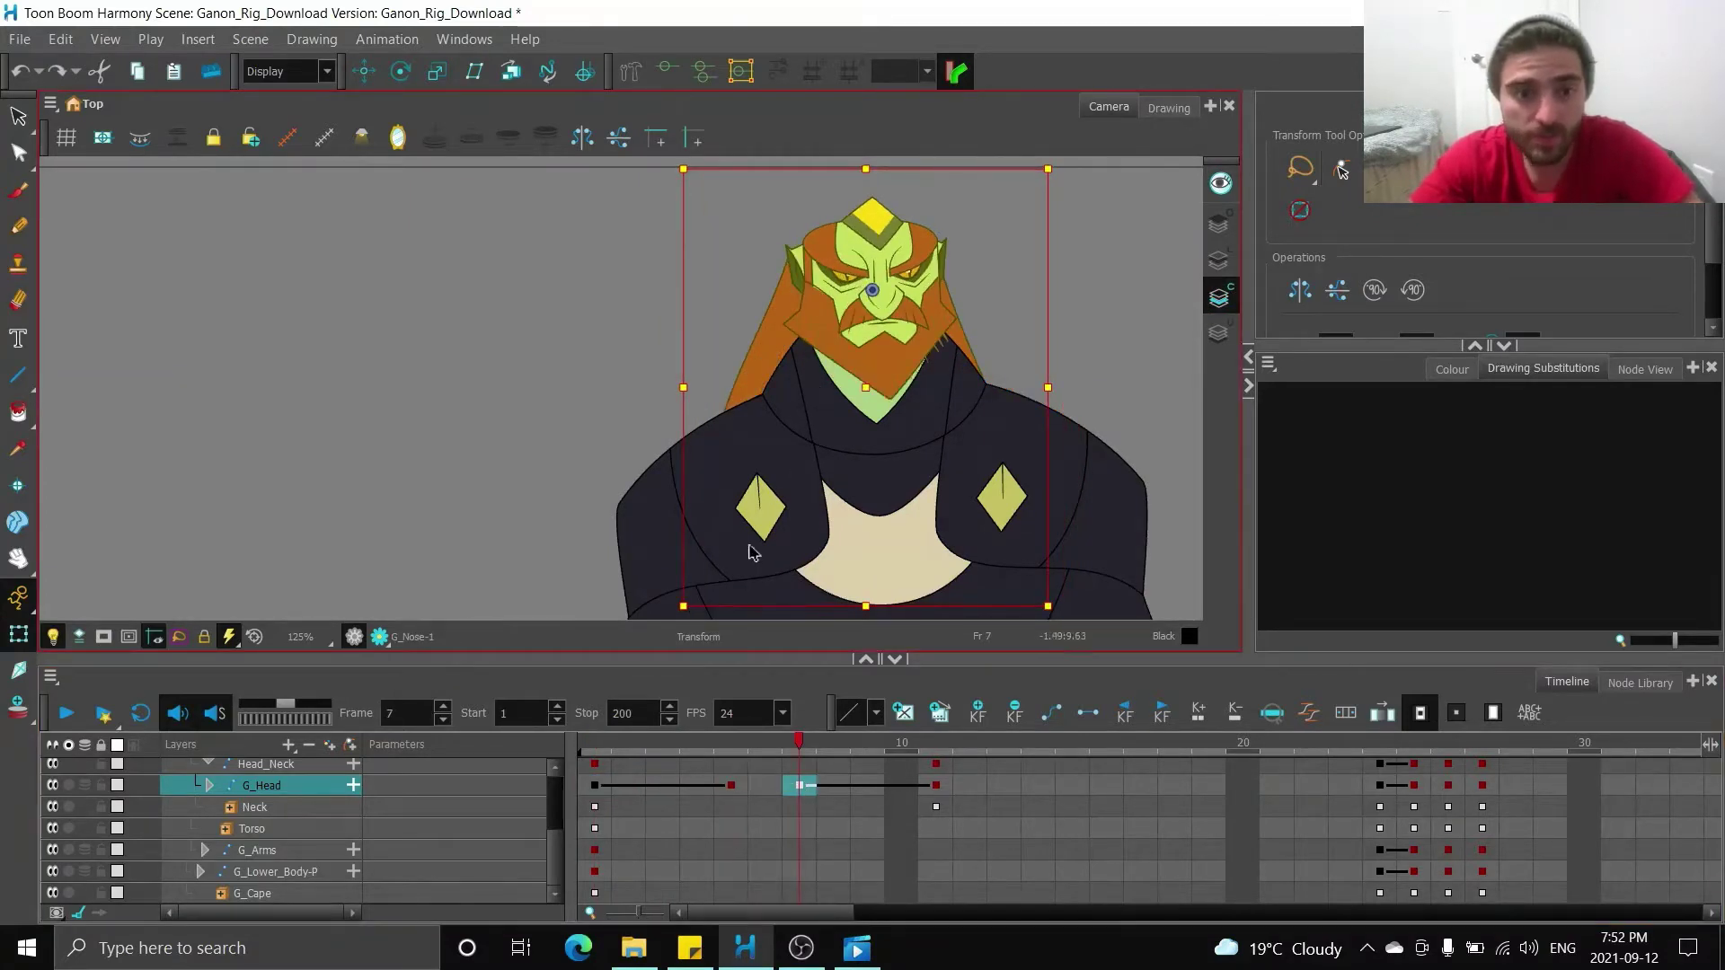
- Try shifting the facial features sideways on the head at frame 1, and undo the move
left_click(595, 783)
scroll(790, 351, "up", 6)
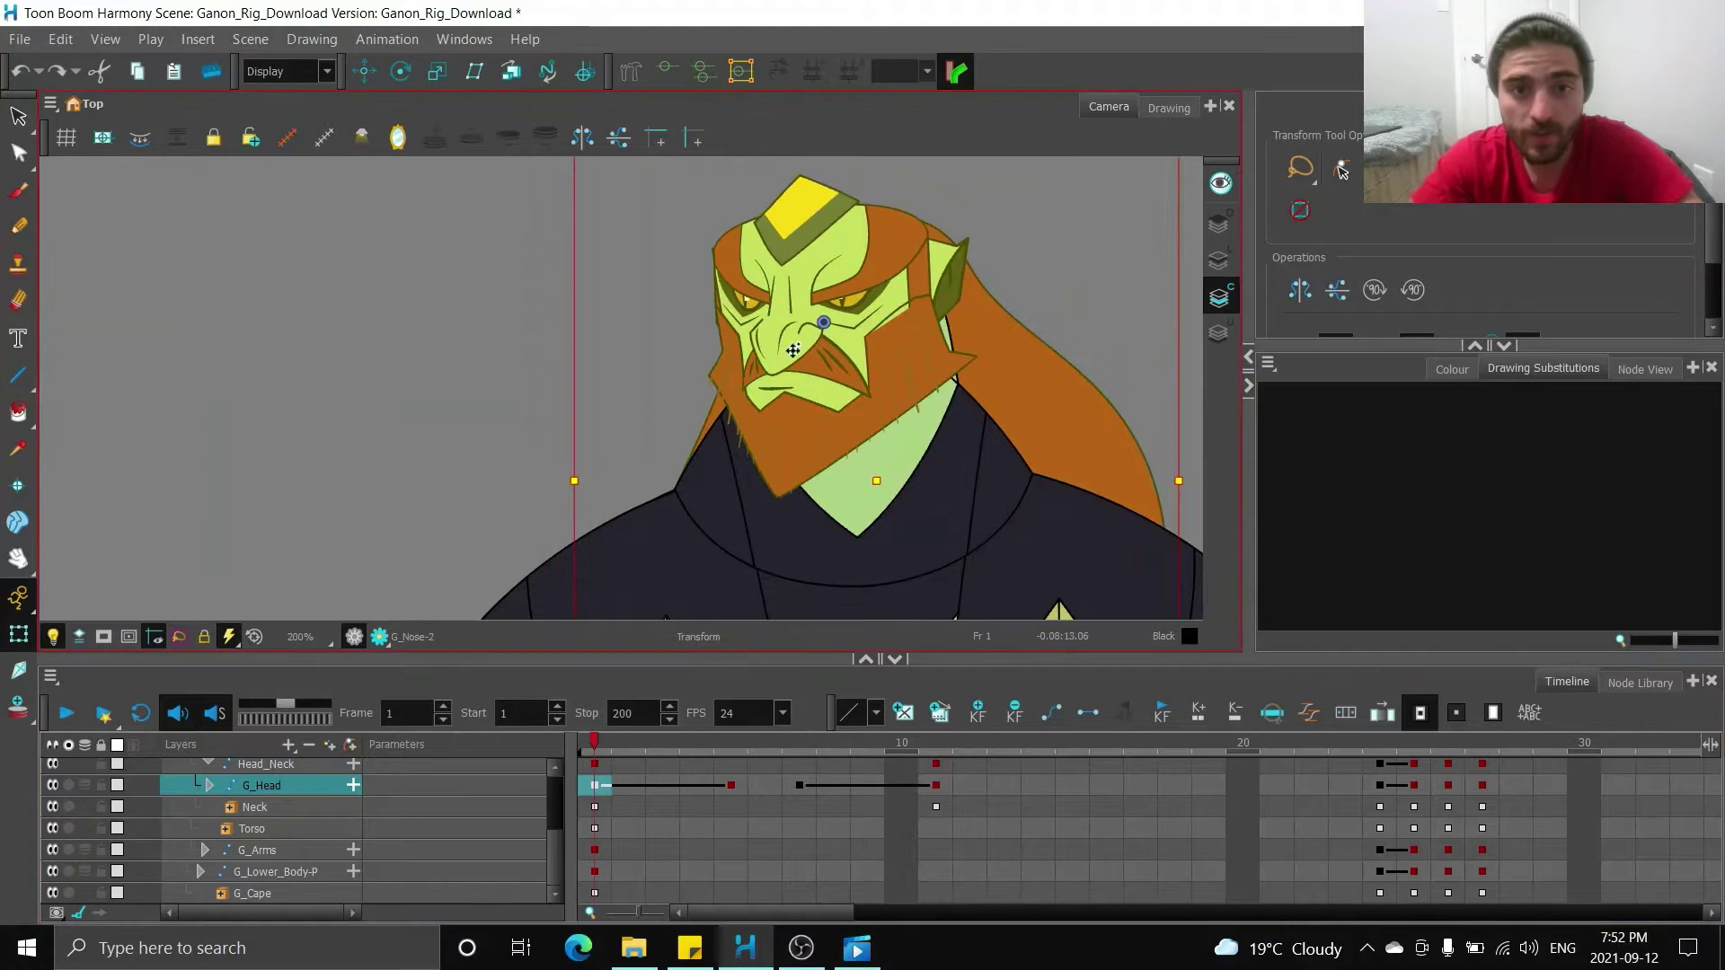
left_click(790, 351)
key("b")
key("b")
scroll(791, 353, "down", 2)
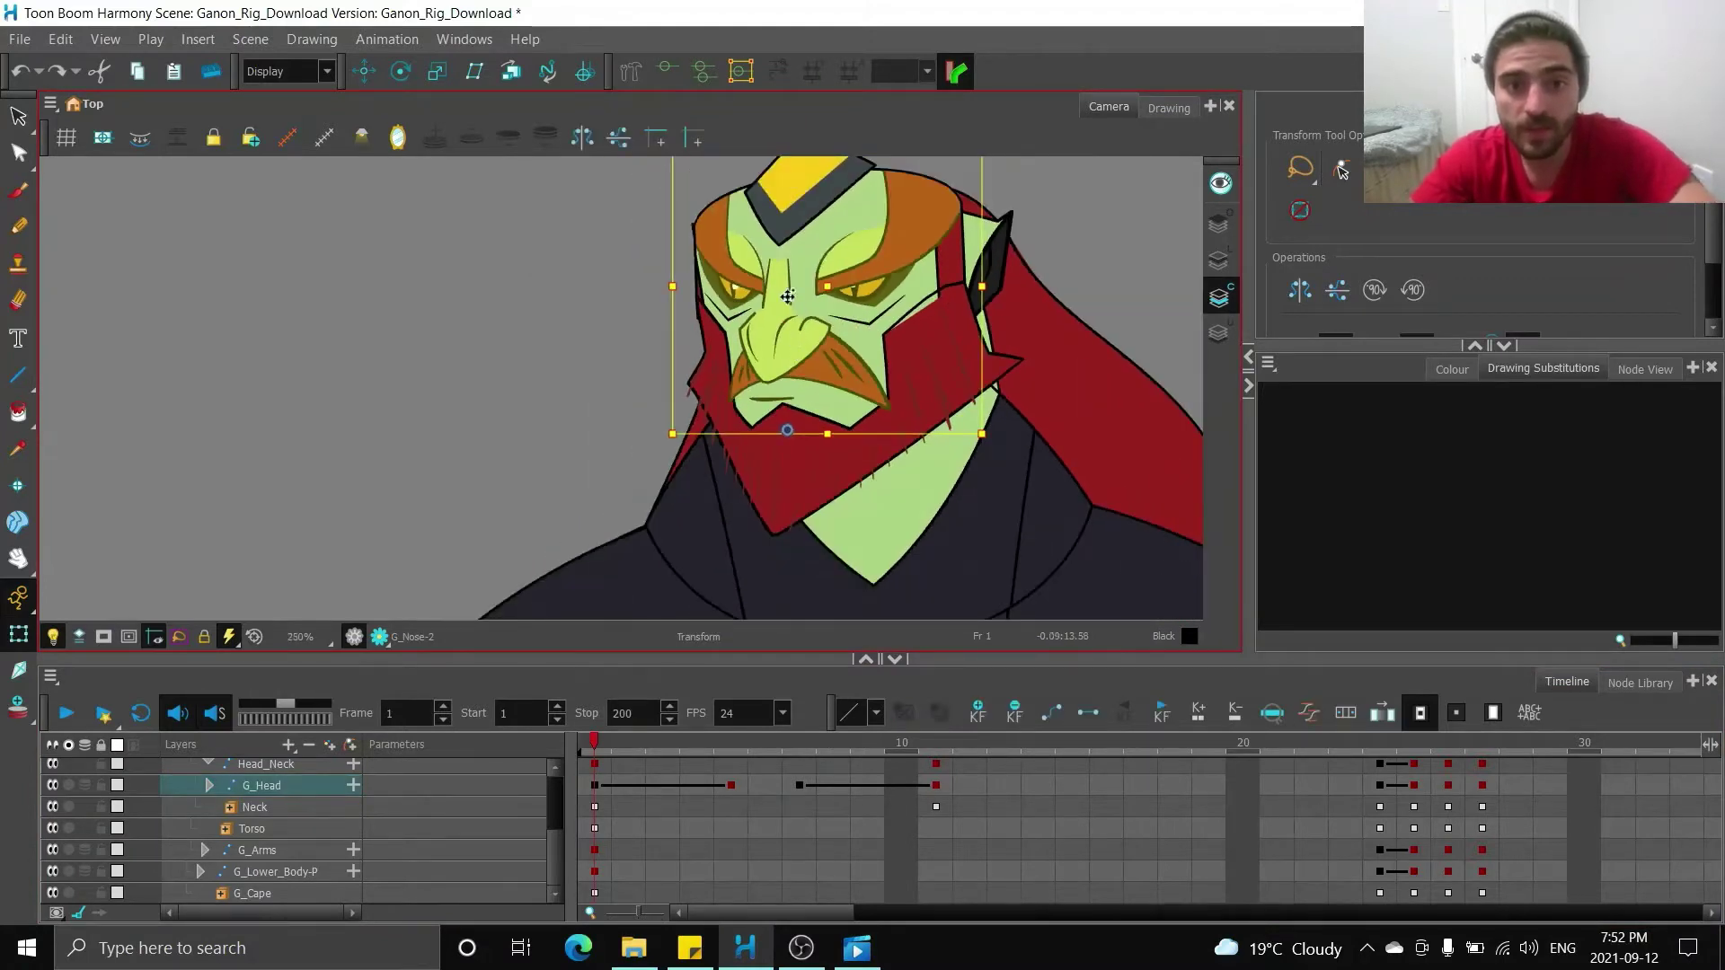
left_click_drag(773, 317, 795, 320)
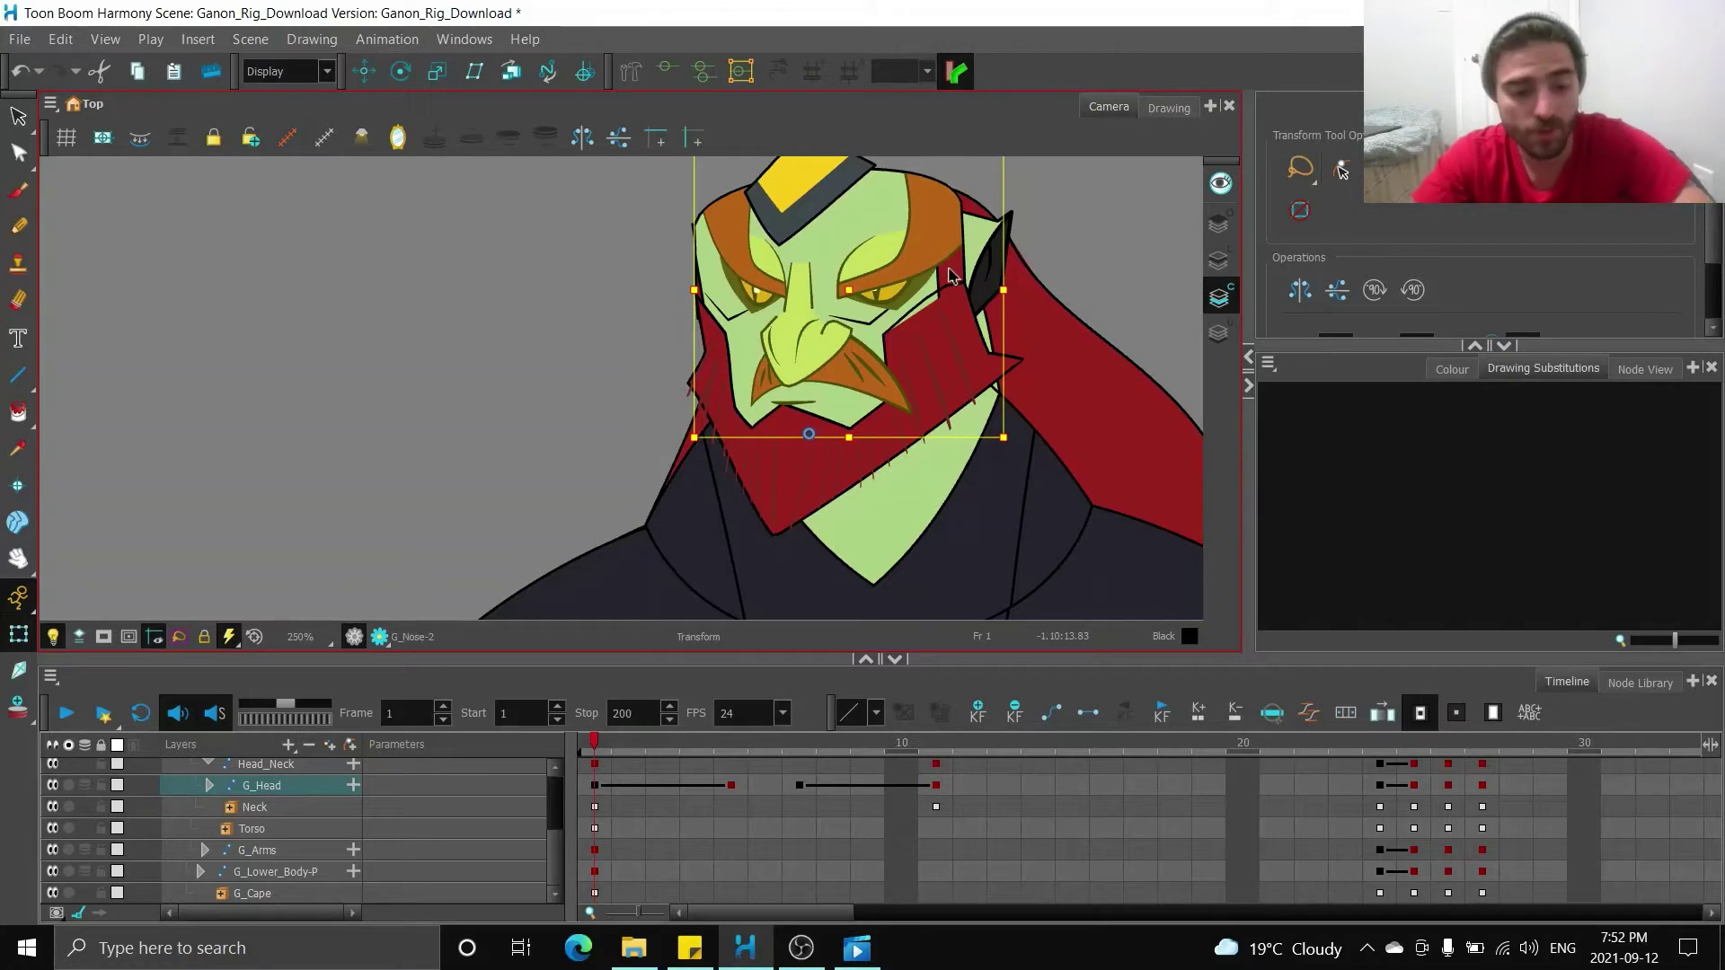
key("ctrl+z")
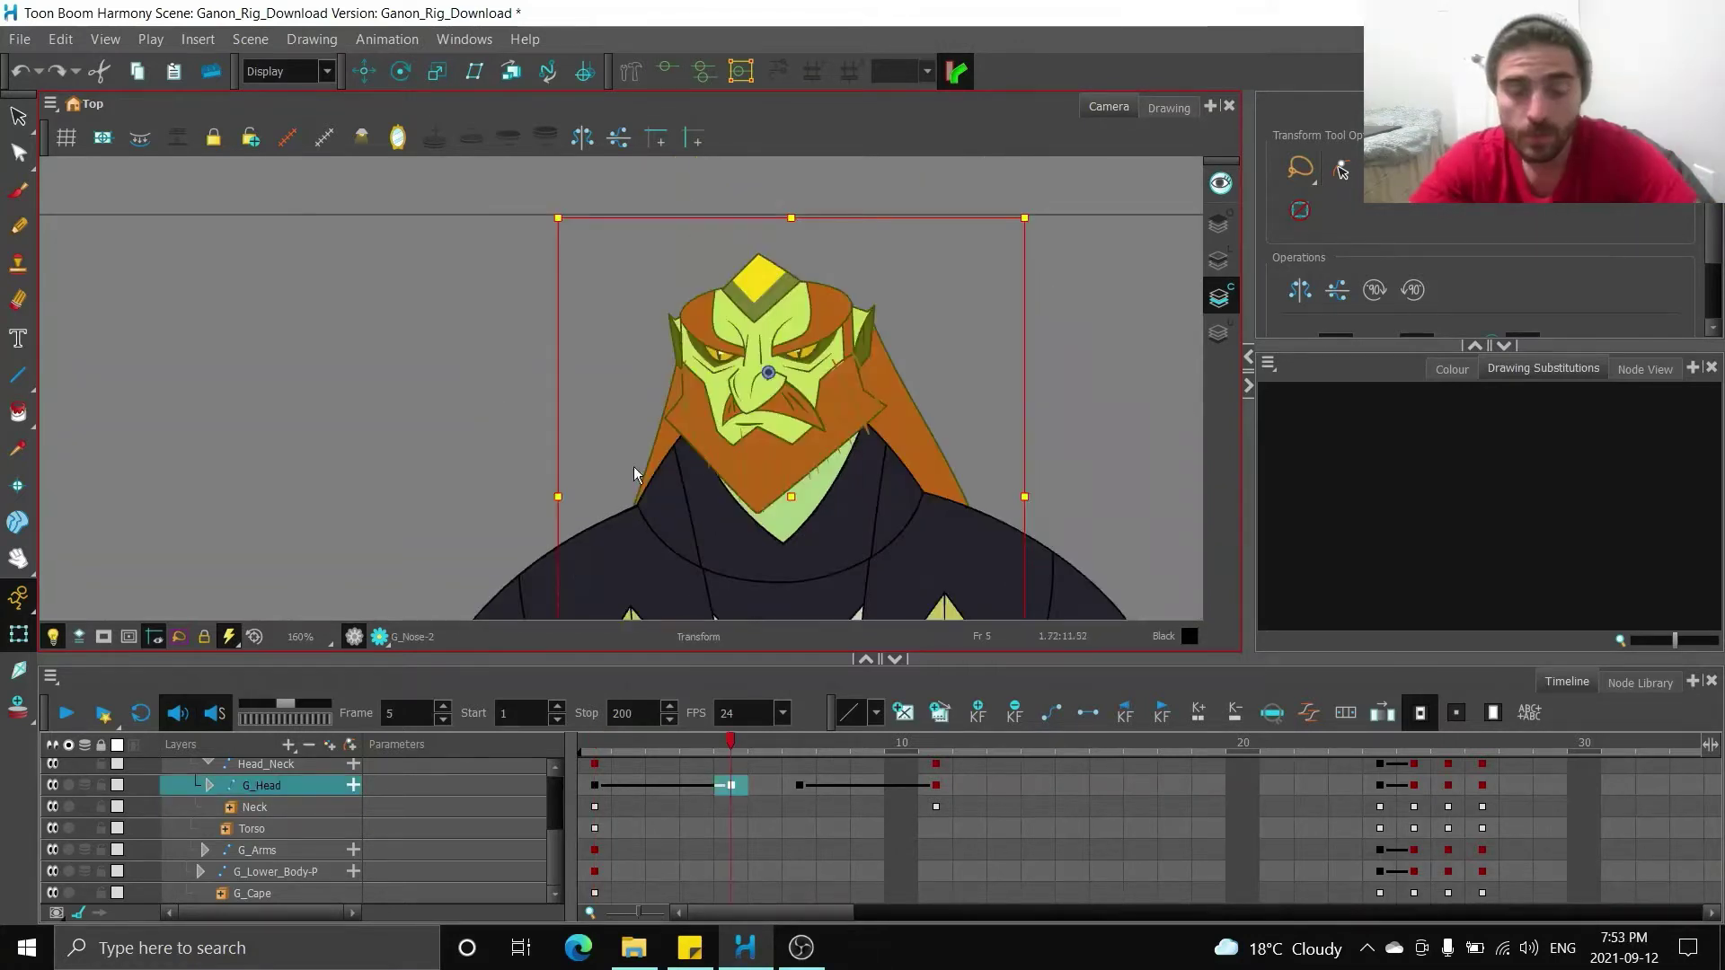
- Nudge the whole G_Head group slightly down and left at frame 5 so the head dips mid-turn
scroll(667, 443, "down", 2)
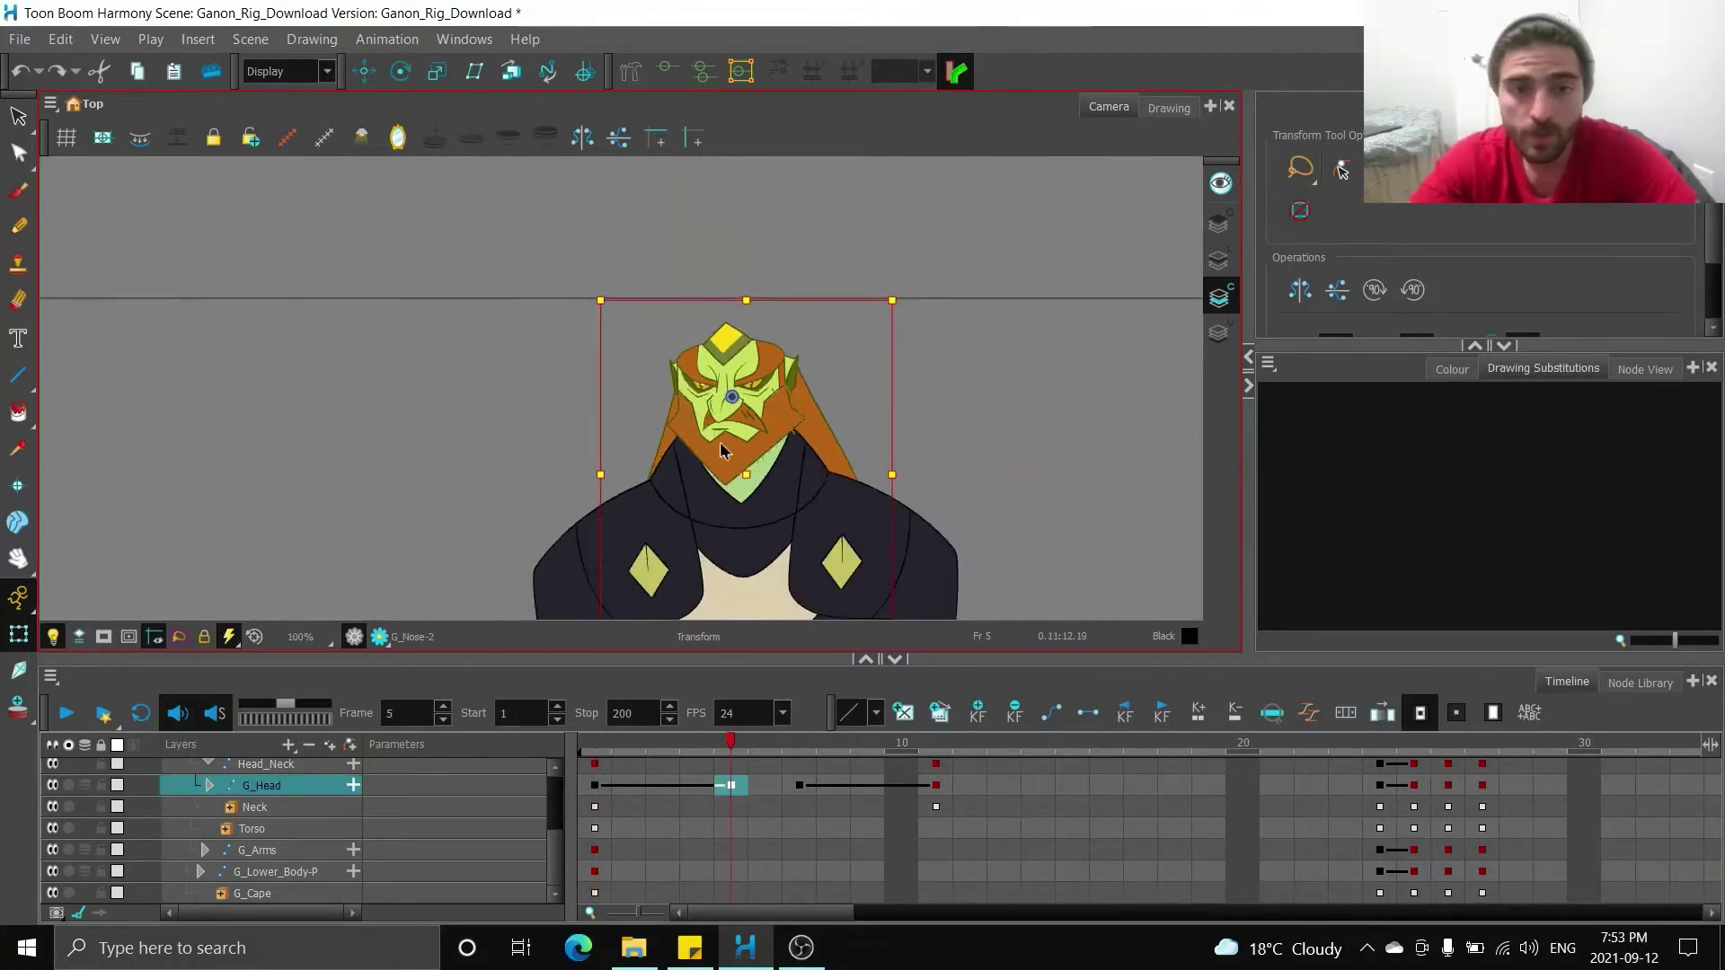
scroll(719, 443, "up", 3)
left_click(720, 449)
key("b")
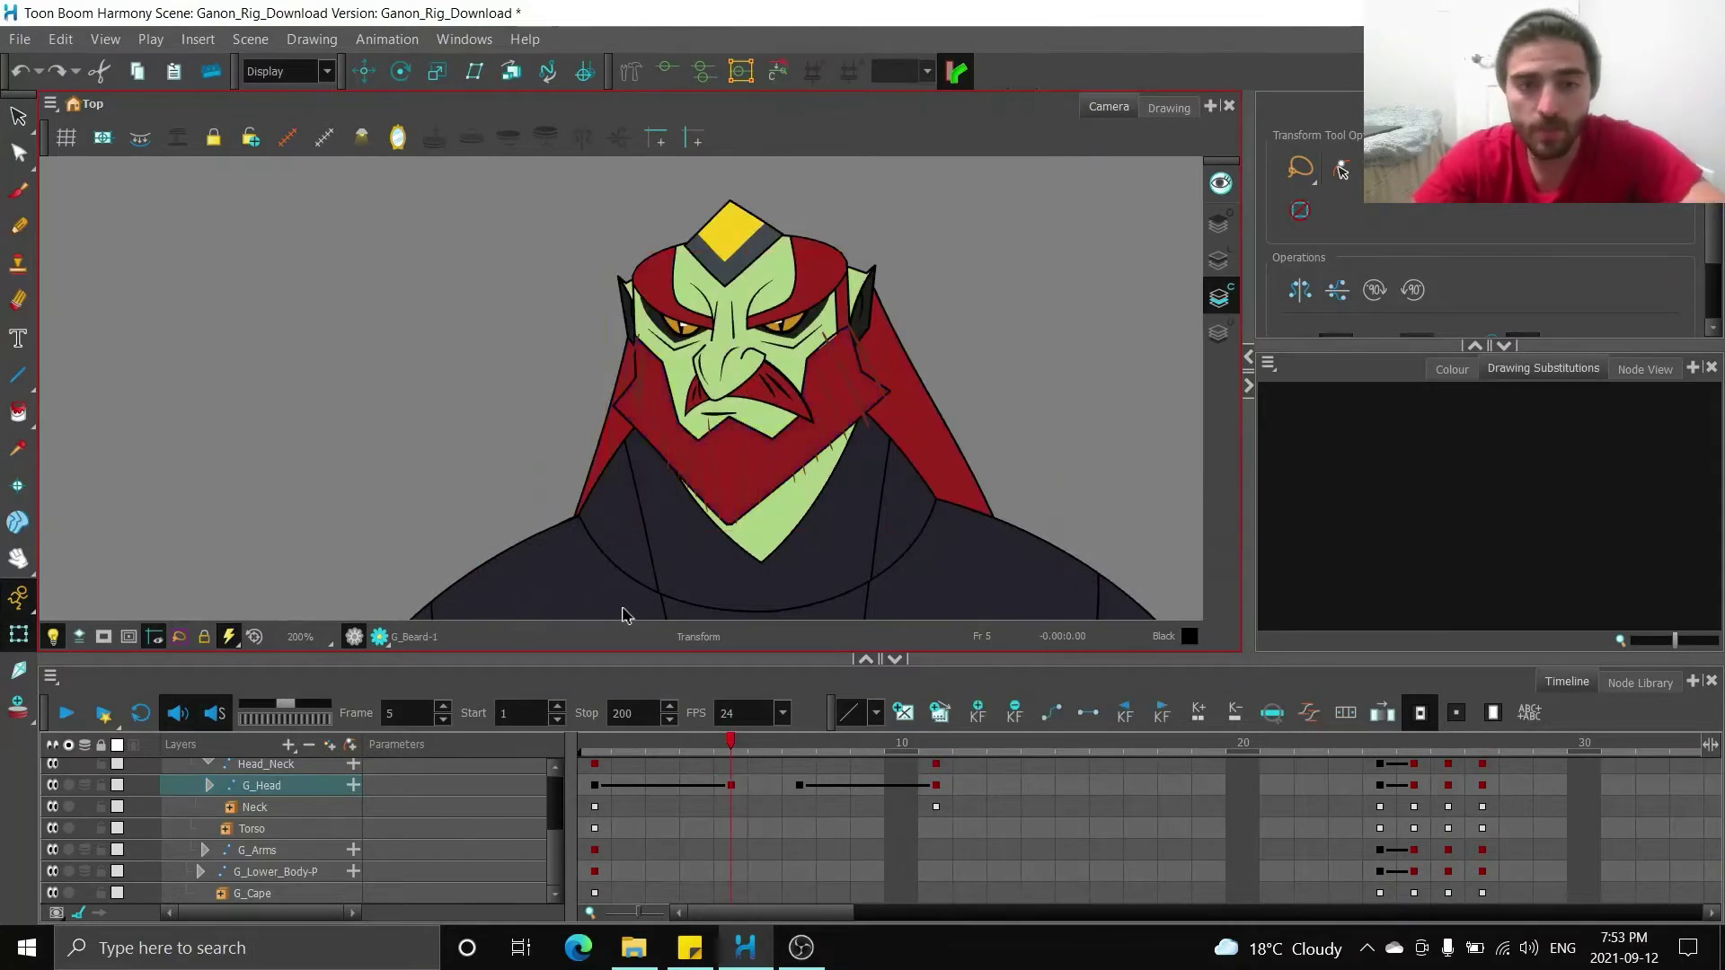
left_click(635, 512)
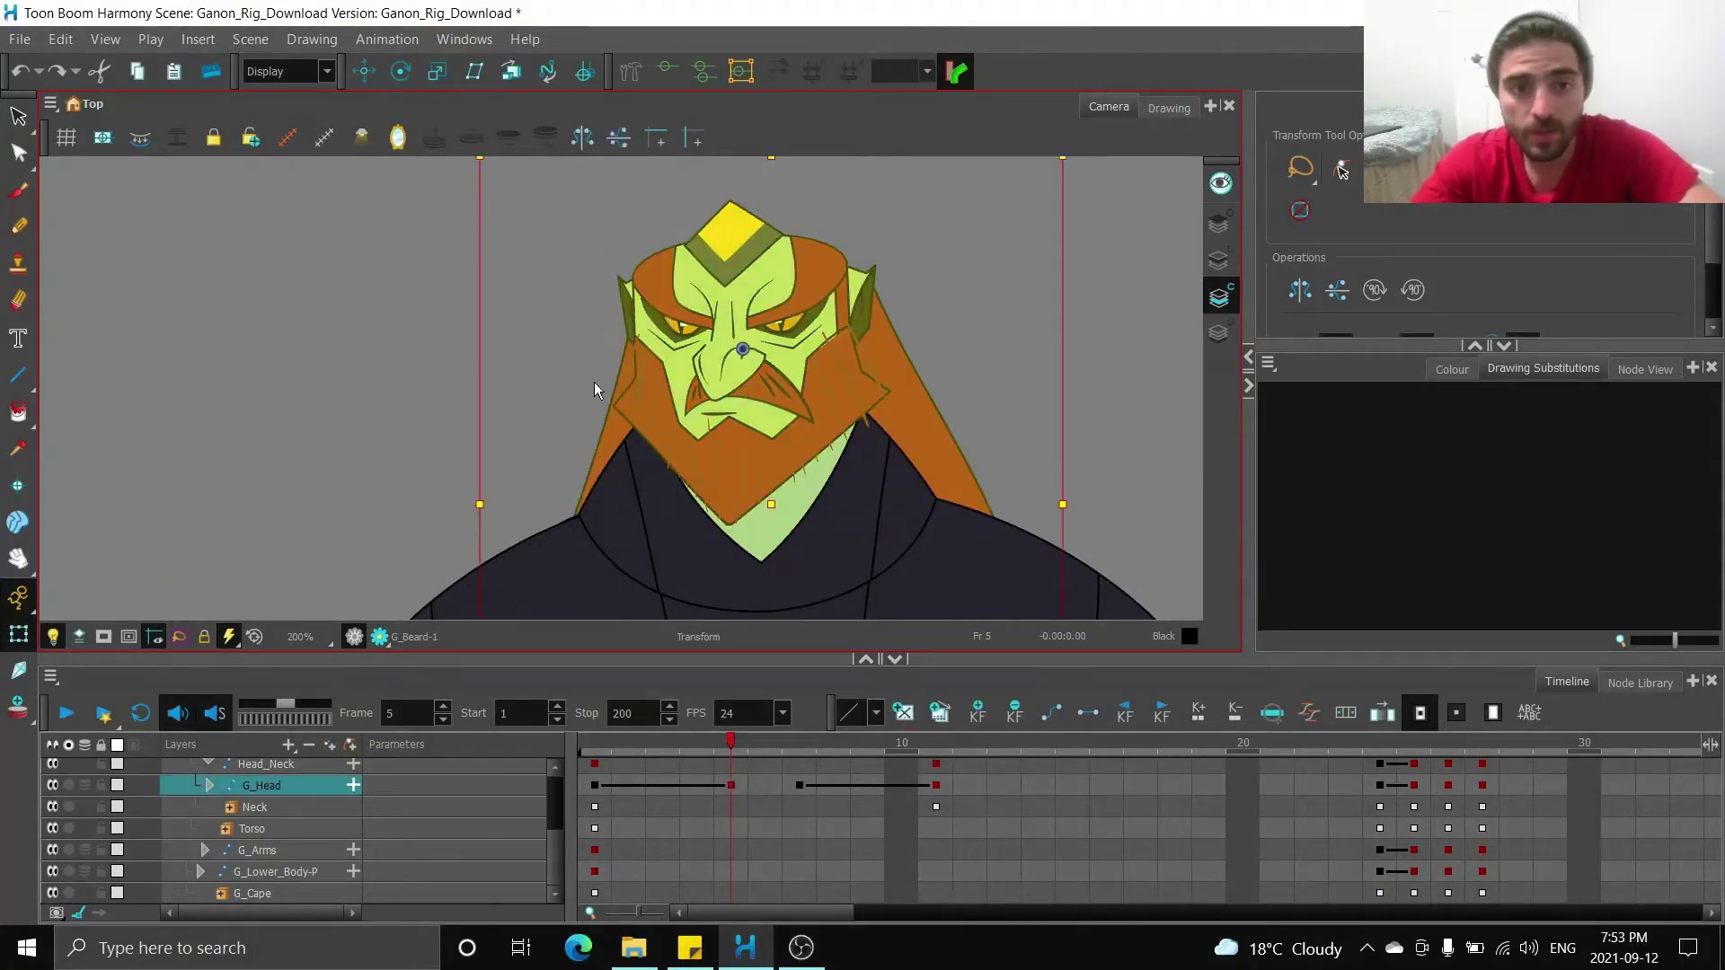
key("Down")
key("Down")
key("Down")
key("Down")
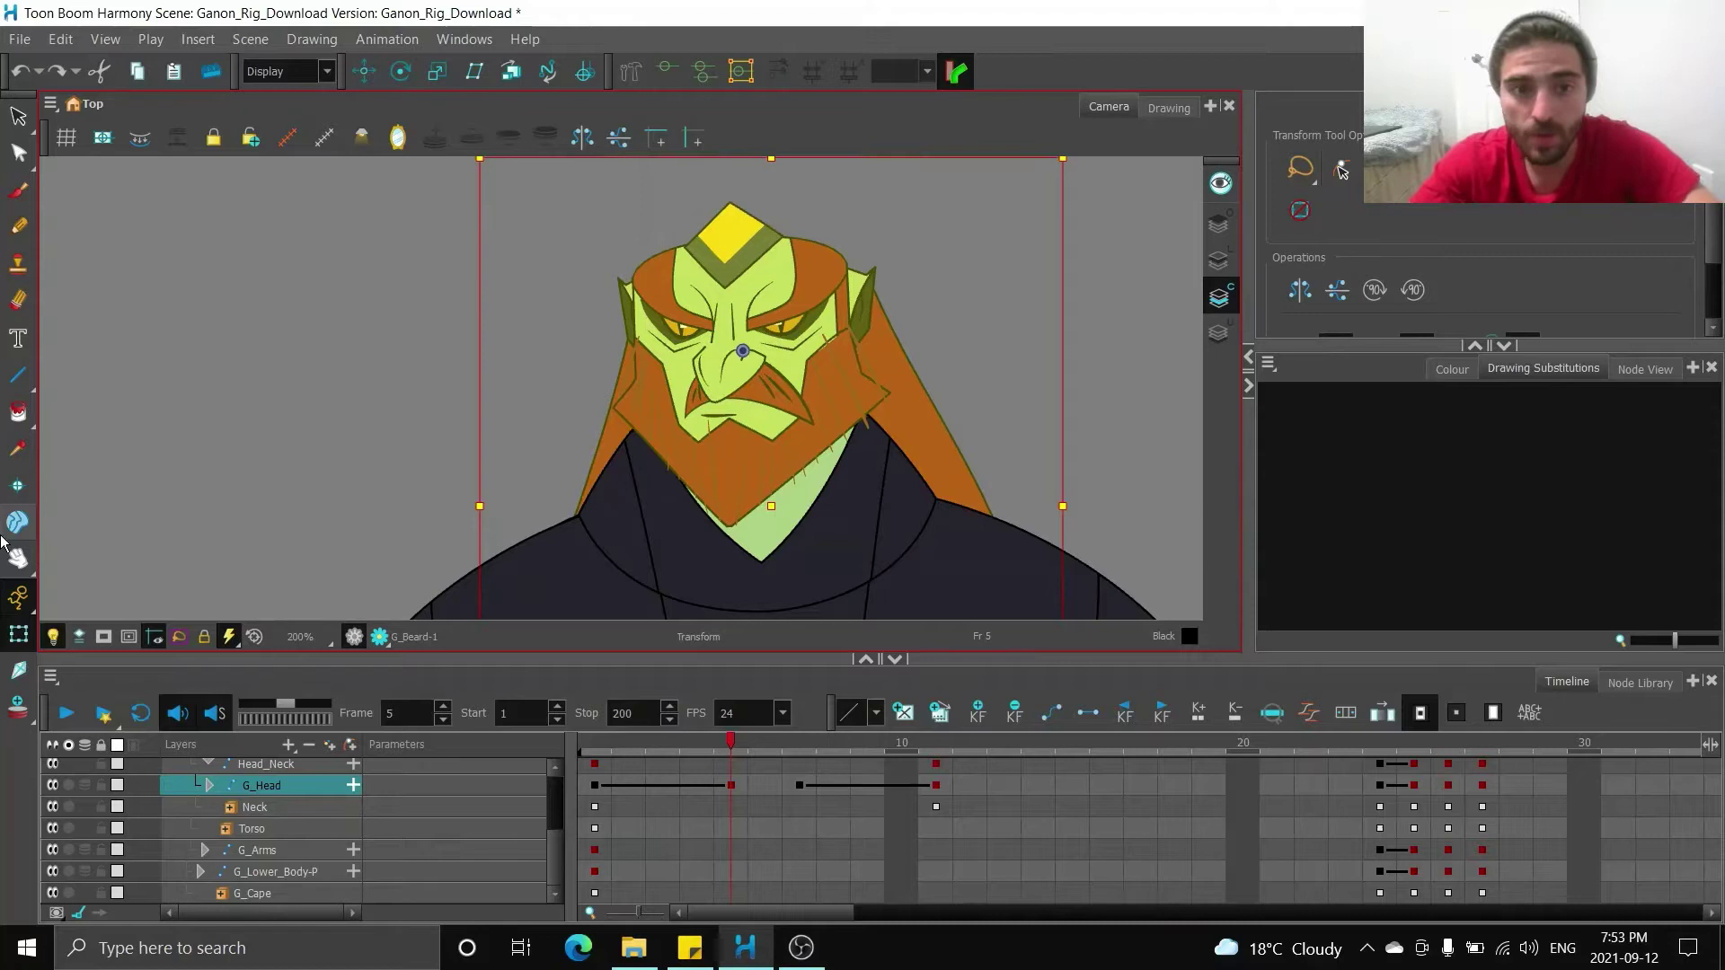
key("Down")
key("Down")
key("Down")
key("Down")
key("Down")
key("Down")
key("Left")
key("Left")
key("Left")
key("Left")
key("Left")
key("Left")
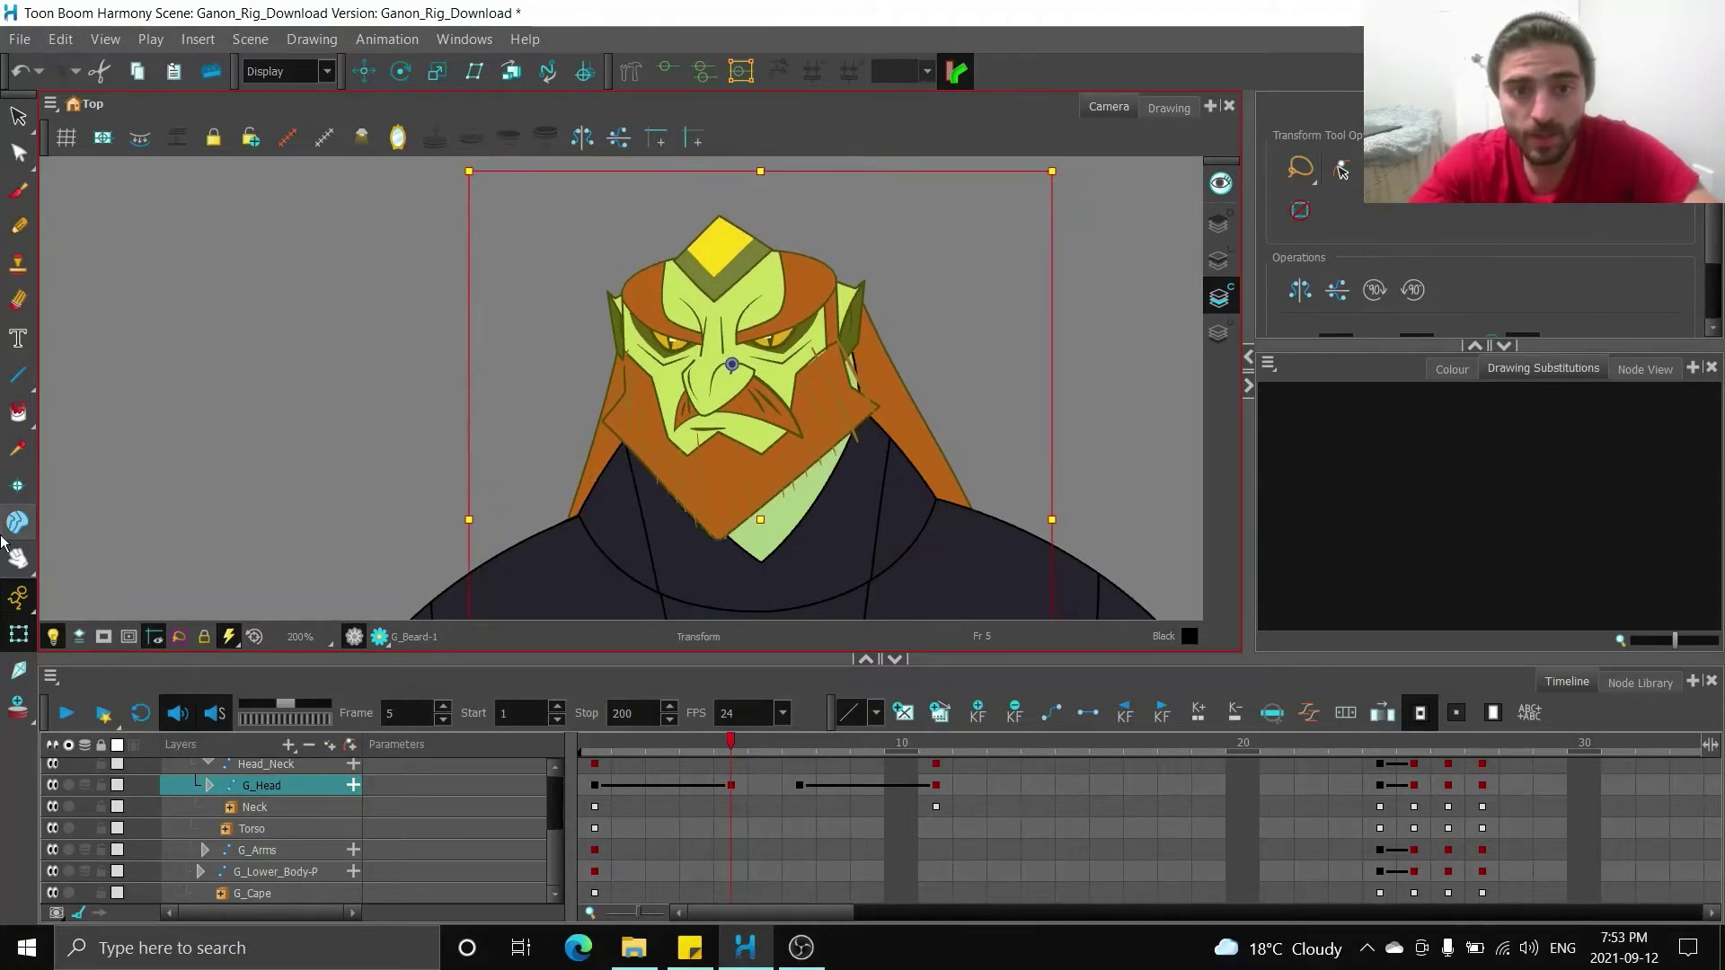
key("Down")
- Nudge the parent Head_Neck group slightly down at frame 5 and deselect it
key("b")
key("Down")
key("Down")
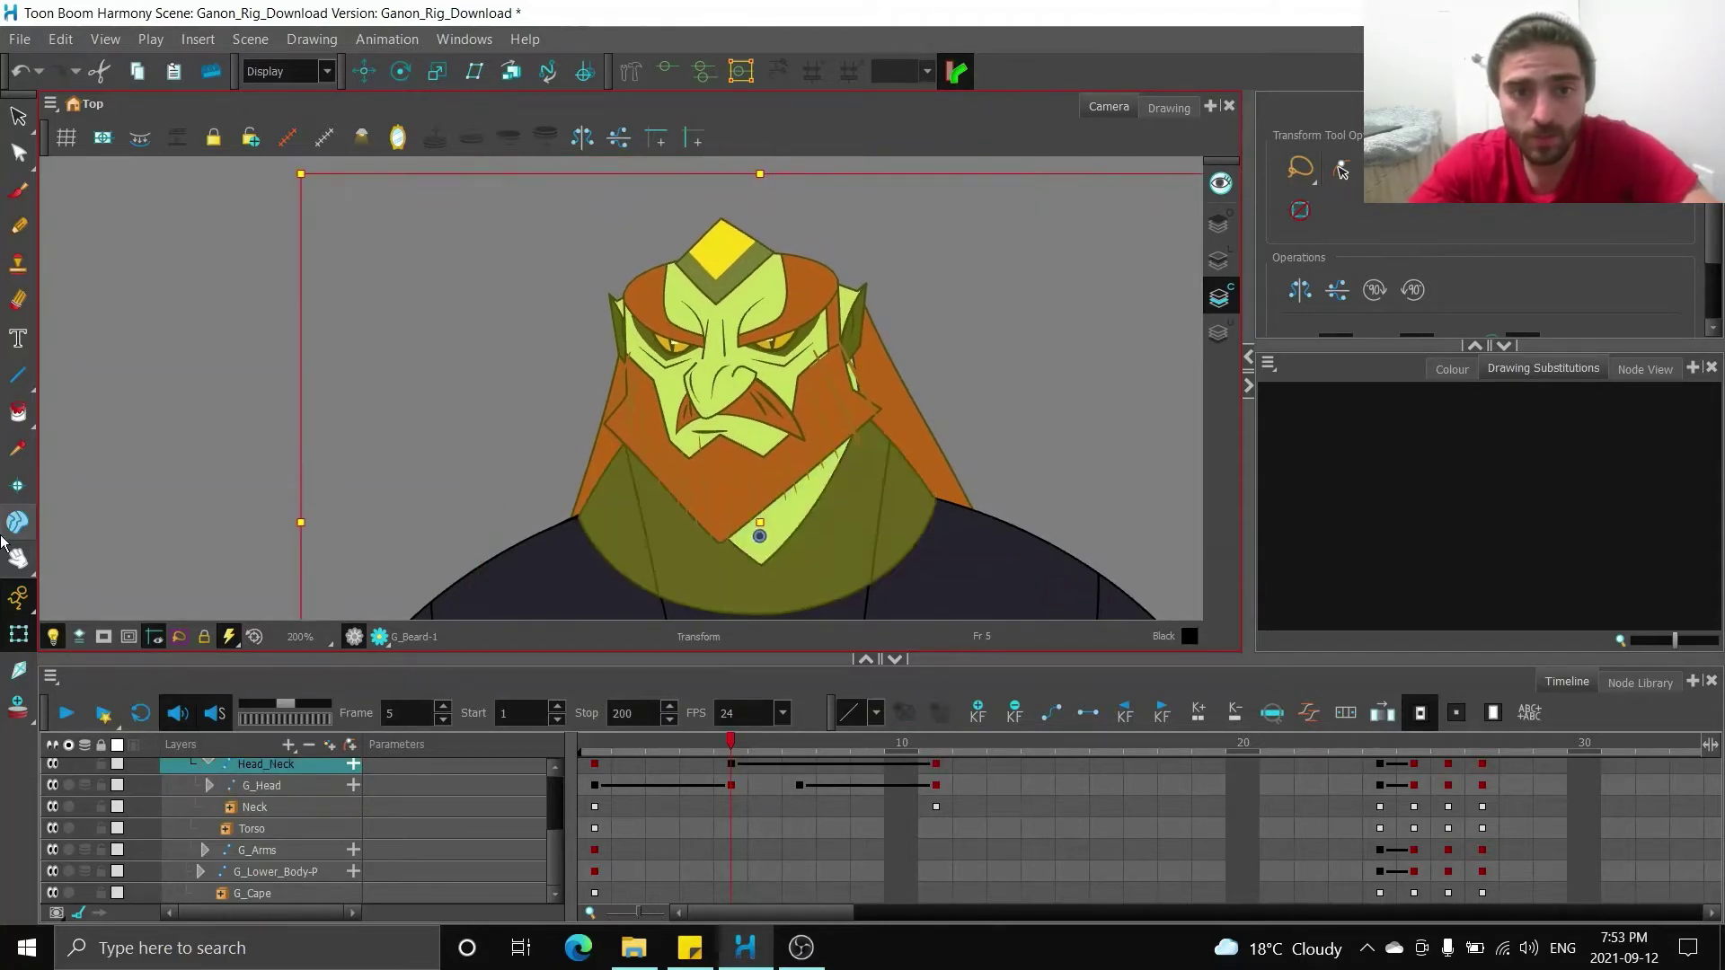
left_click(489, 405)
- Shift the mouth and moustache group slightly left at frame 5 and skew it a little along its lower edge
scroll(723, 391, "up", 2)
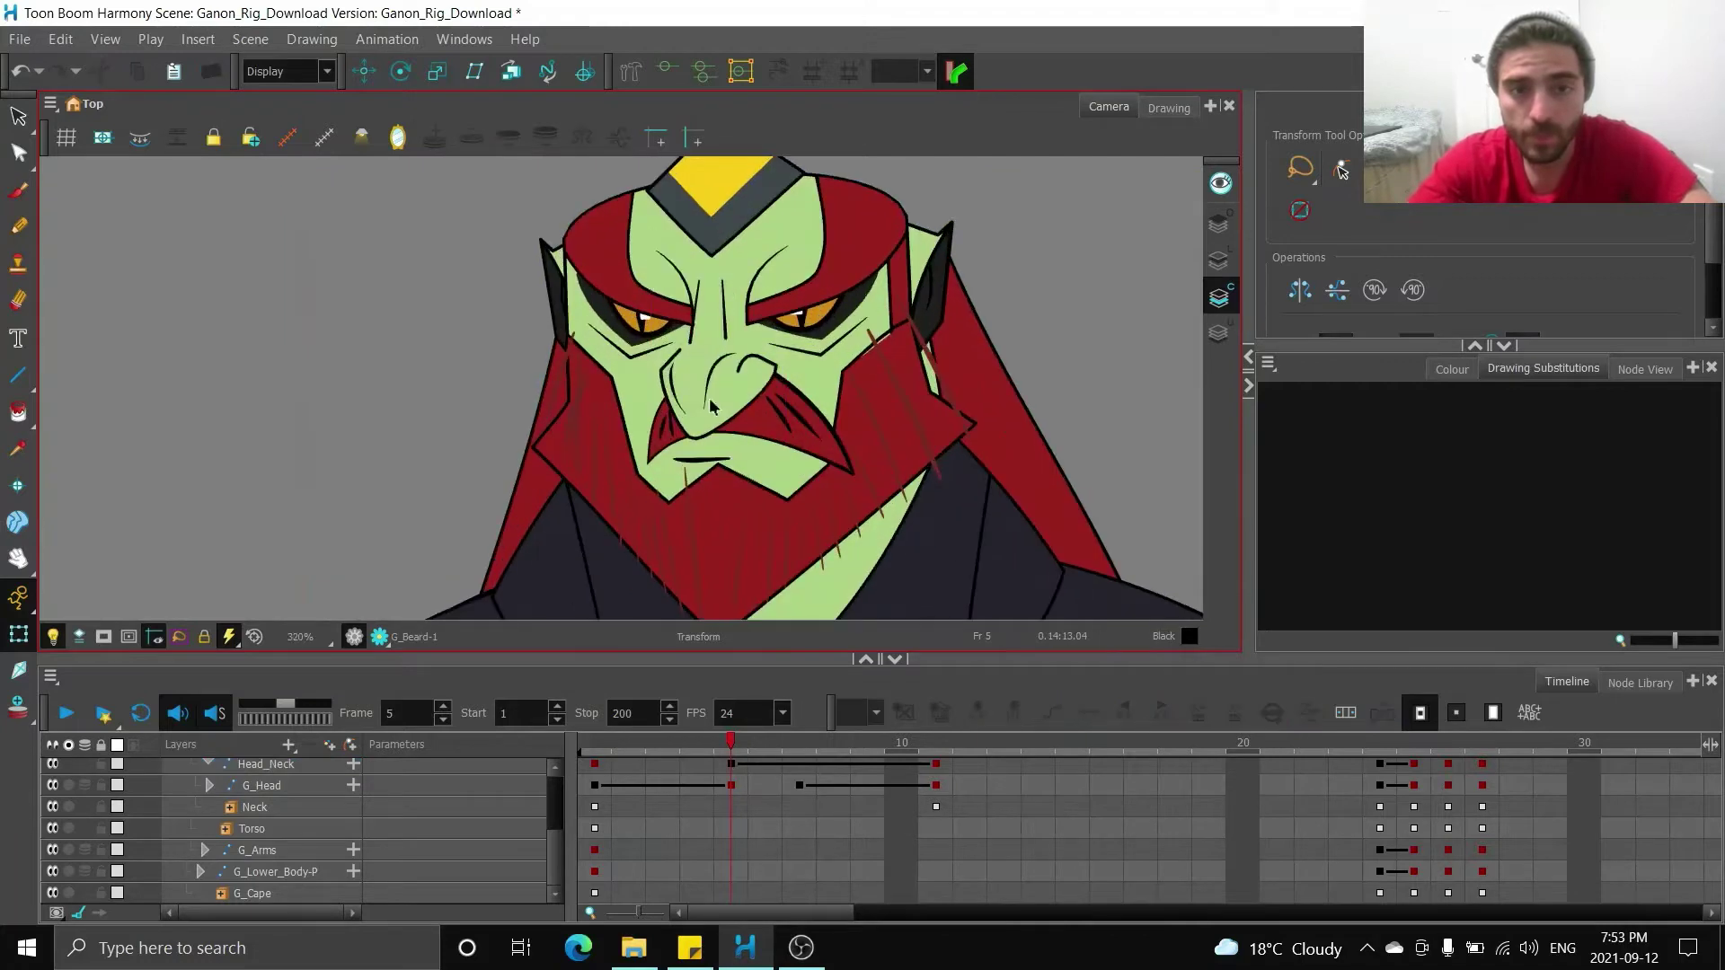
left_click(724, 391)
scroll(580, 508, "up", 1)
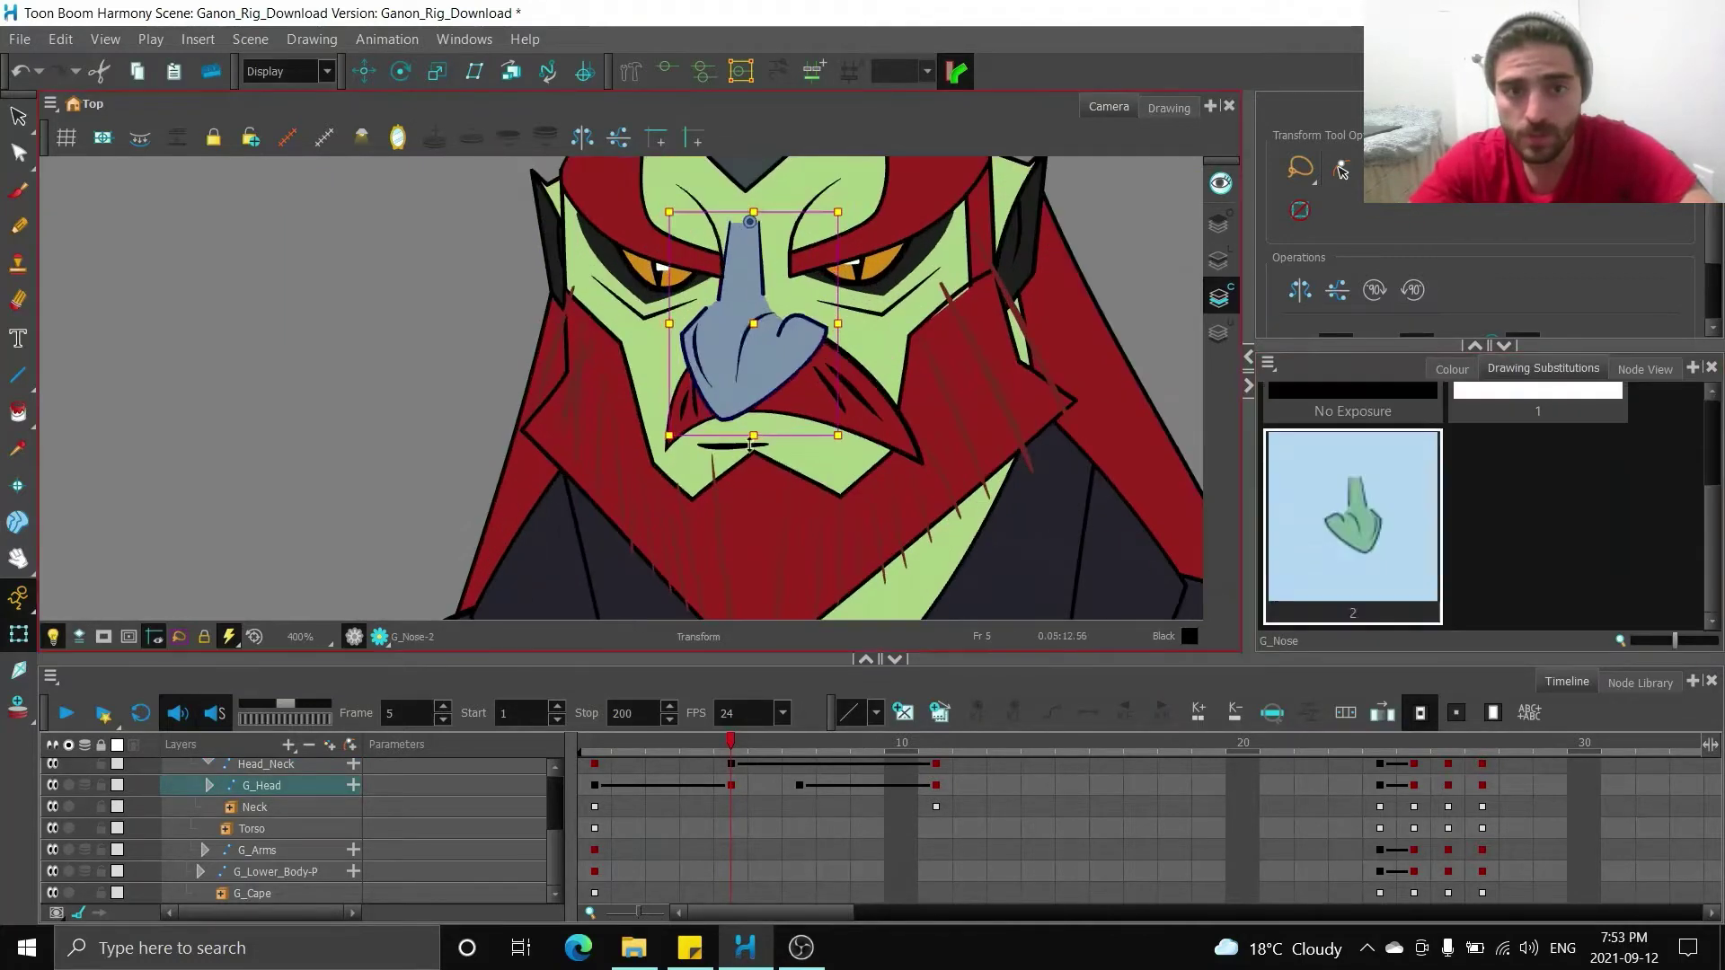
key("b")
left_click_drag(793, 434, 762, 398)
left_click(804, 397)
key("b")
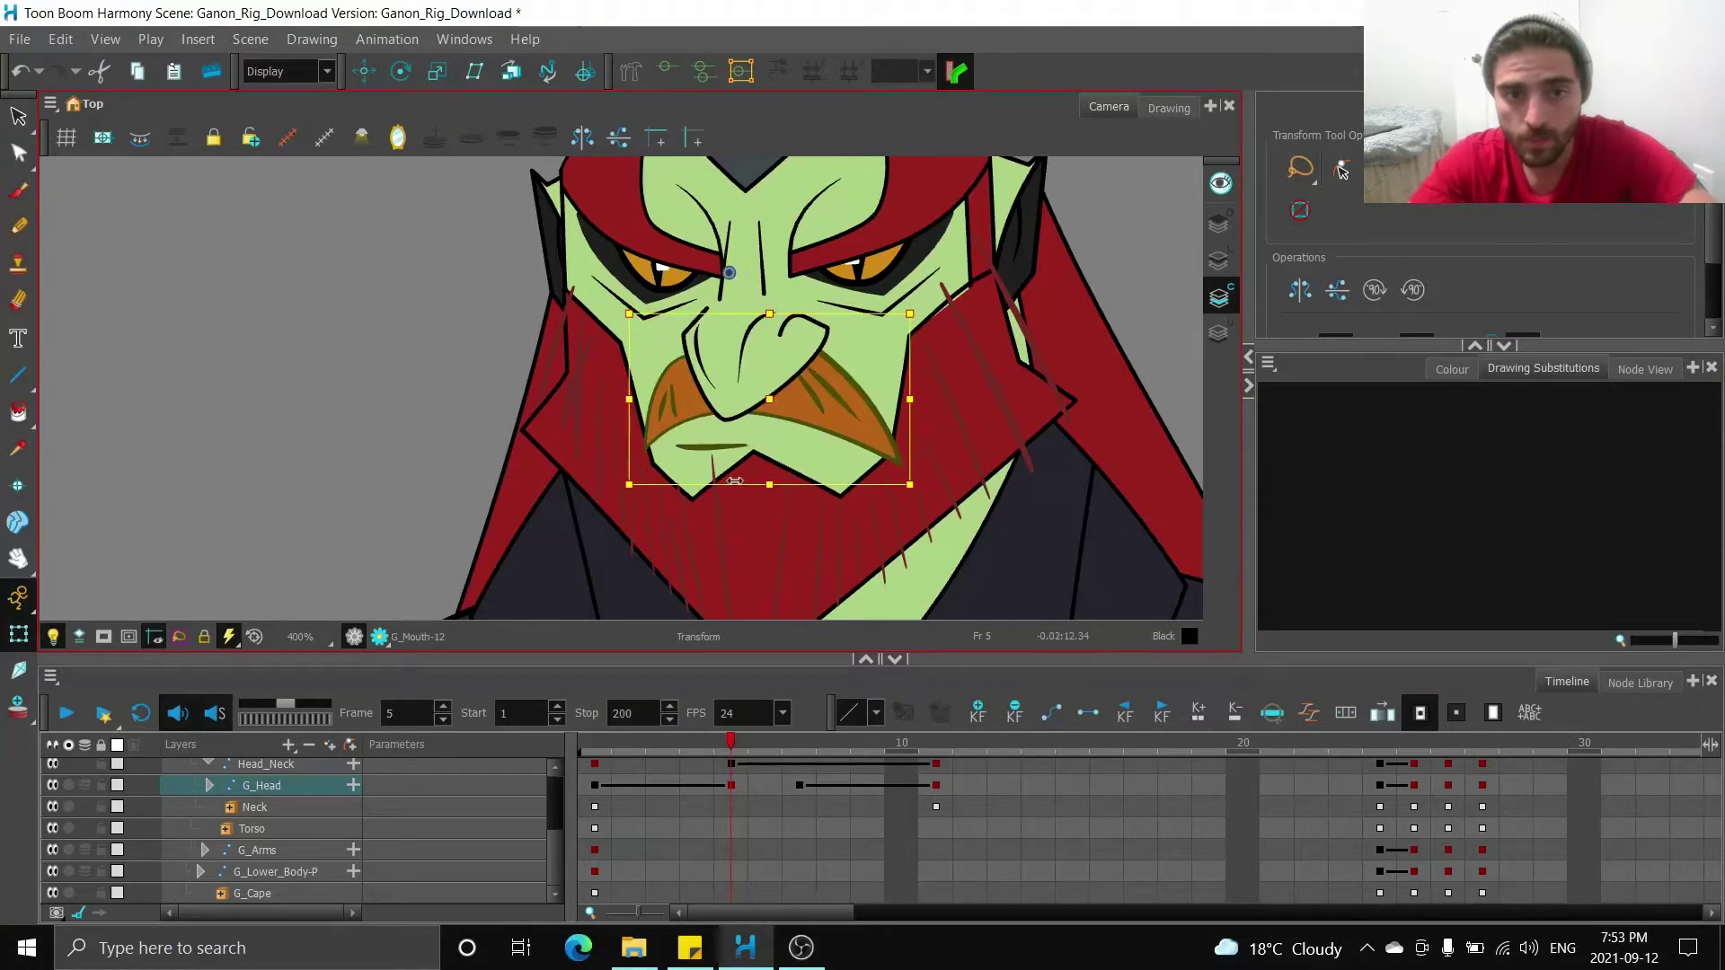
left_click_drag(734, 481, 744, 482)
- Bend the curve deformer of the eyebrow on the left side of the face downward over the eye at frame 5
scroll(744, 482, "down", 2)
scroll(719, 338, "up", 4)
left_click(693, 329)
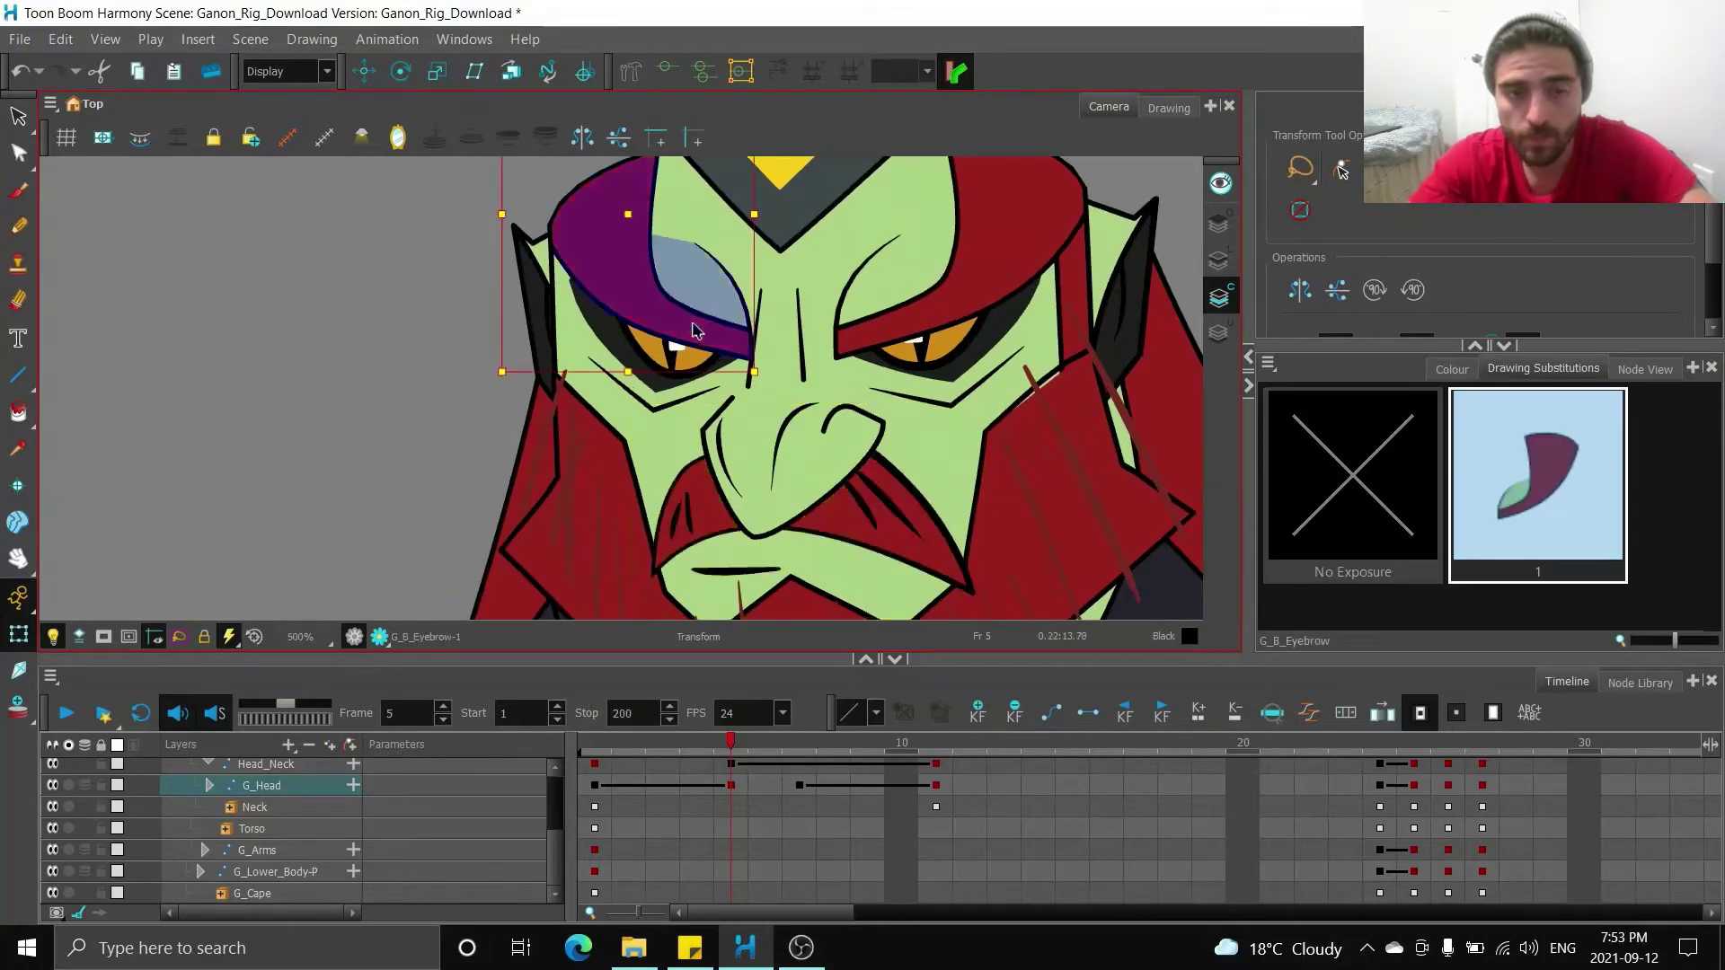
scroll(709, 329, "up", 2)
key("b")
key("shift+F11")
key("shift+b")
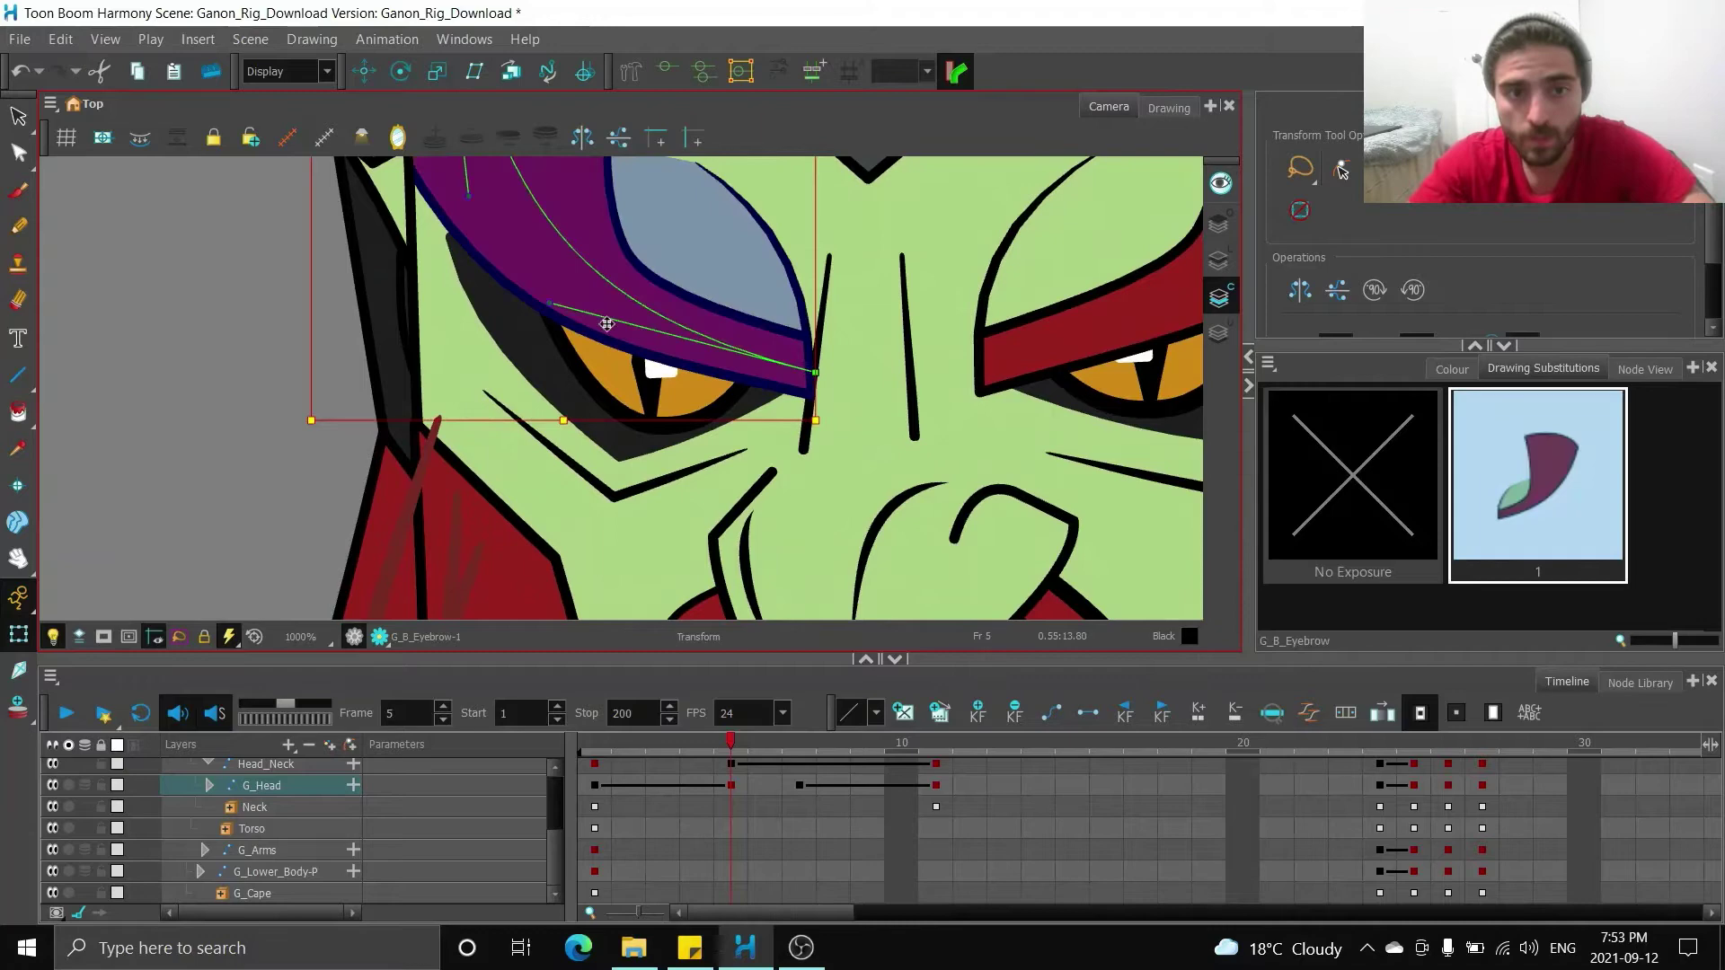
left_click_drag(554, 307, 533, 372)
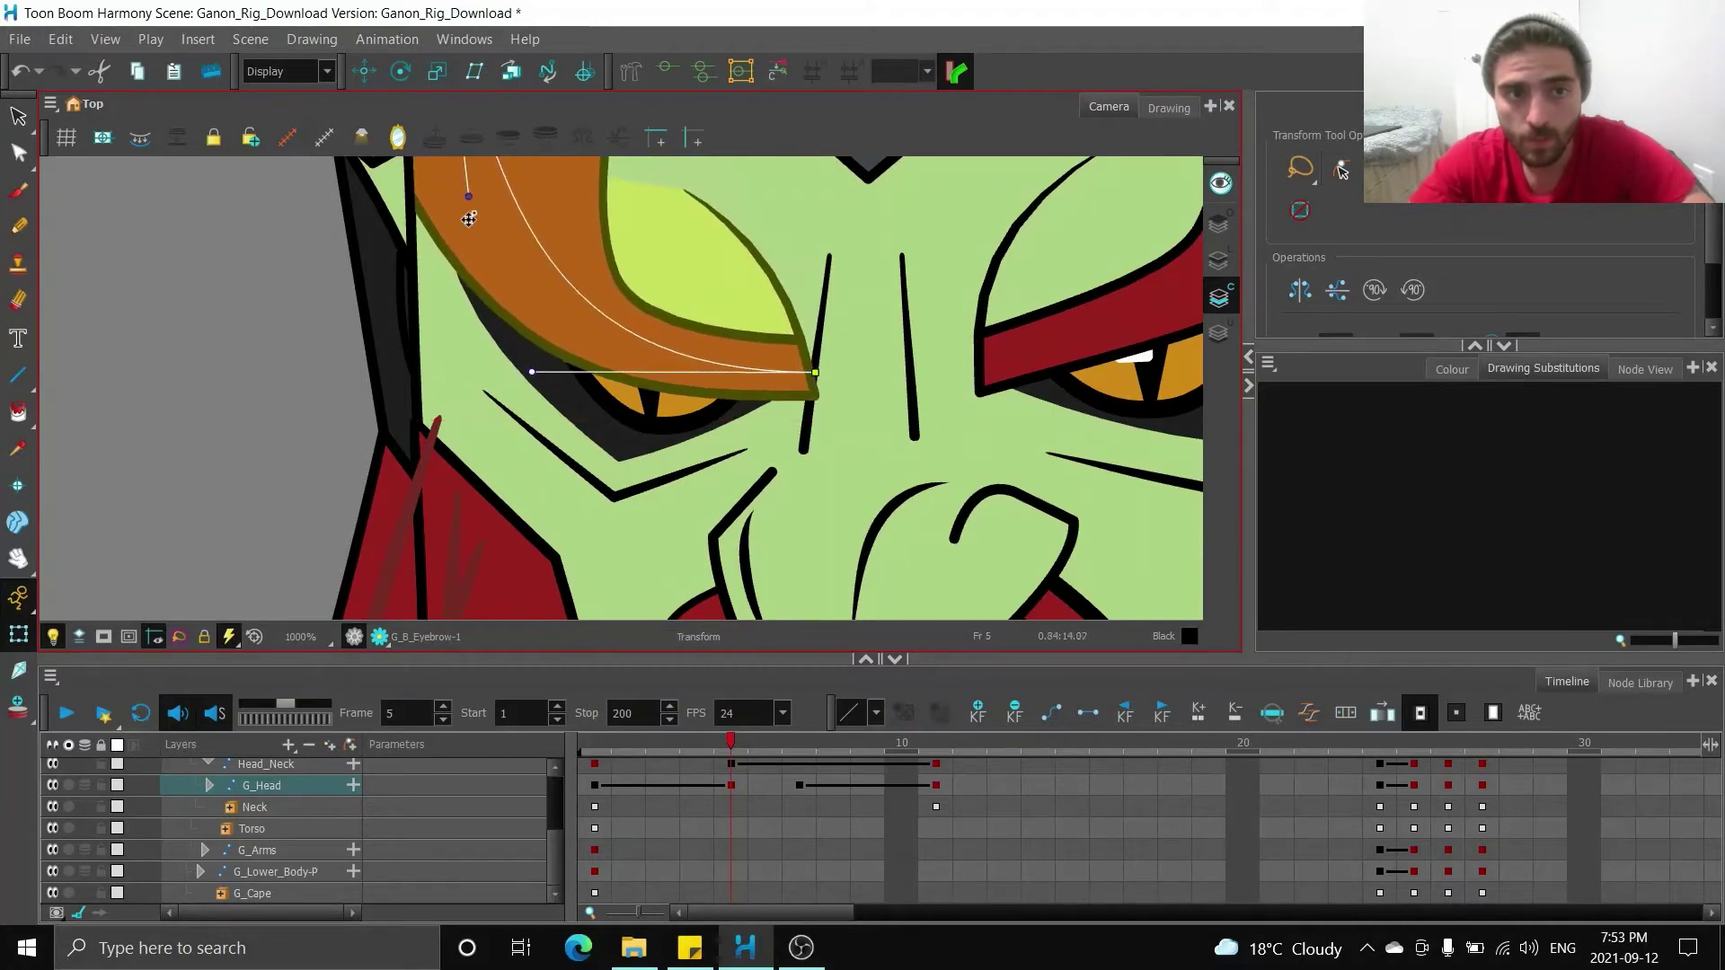
left_click_drag(468, 196, 441, 234)
scroll(500, 300, "down", 3)
- Lower the other eyebrow at frame 5 by moving its inner deformer point and pulling both curve handles down
scroll(889, 278, "up", 2)
left_click(763, 344)
left_click_drag(681, 369, 663, 355)
left_click_drag(913, 283, 903, 349)
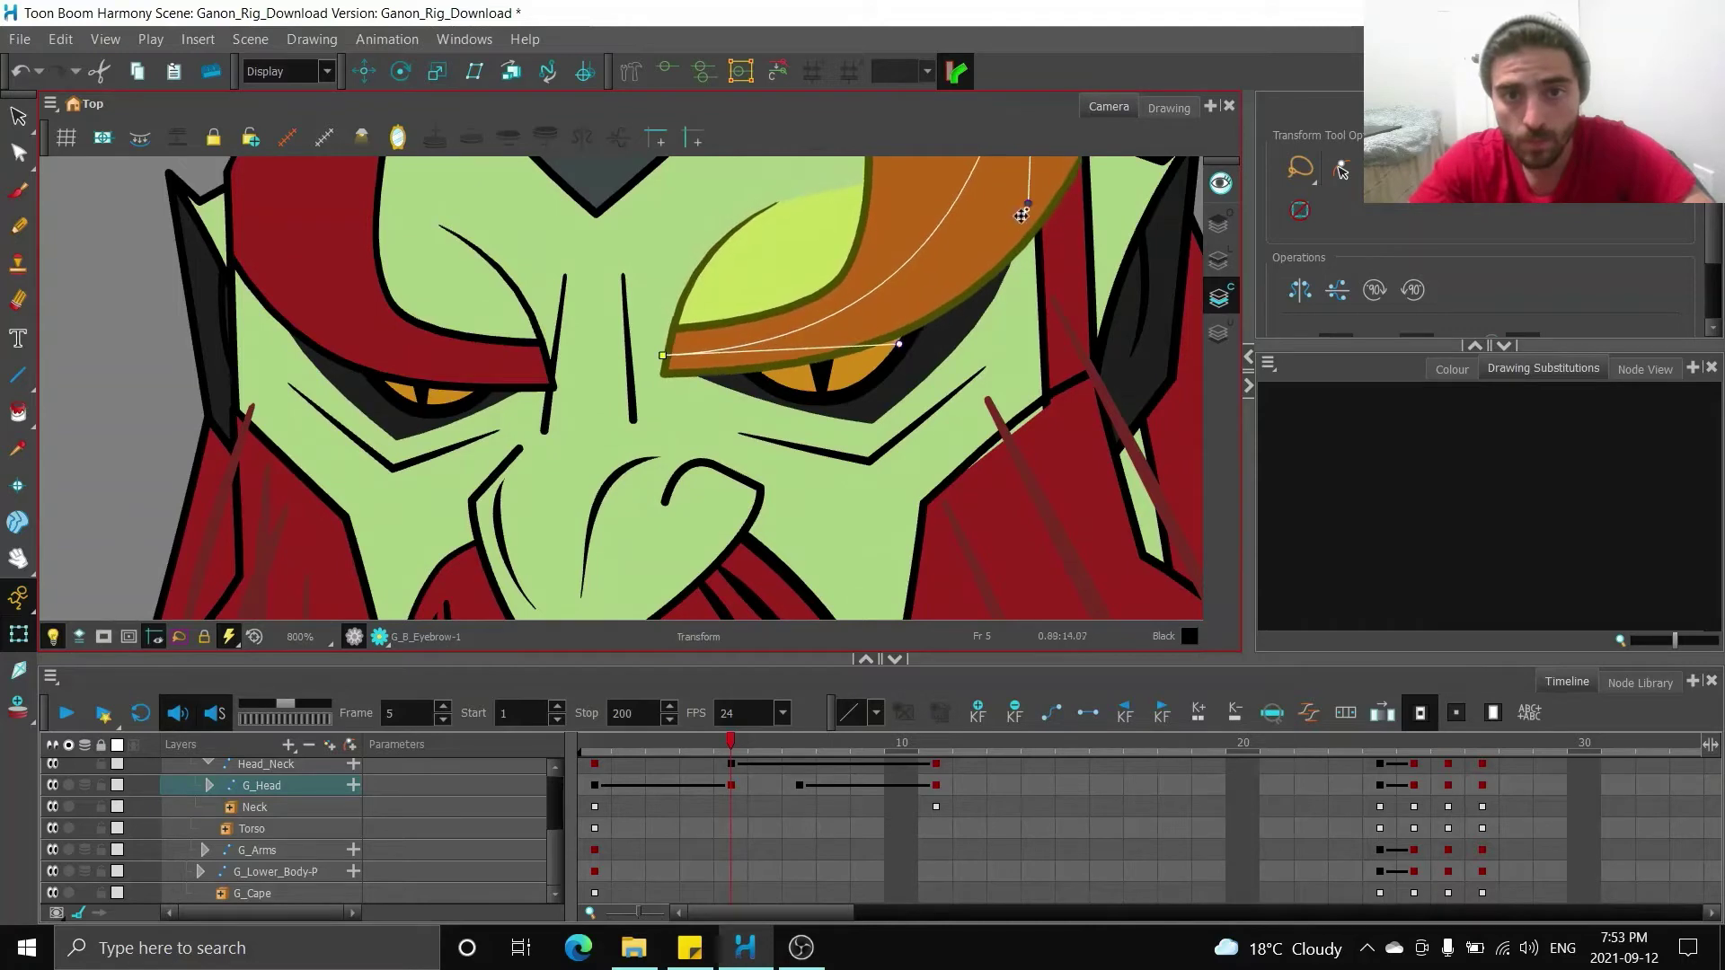
left_click_drag(1026, 207, 998, 269)
scroll(998, 272, "down", 3)
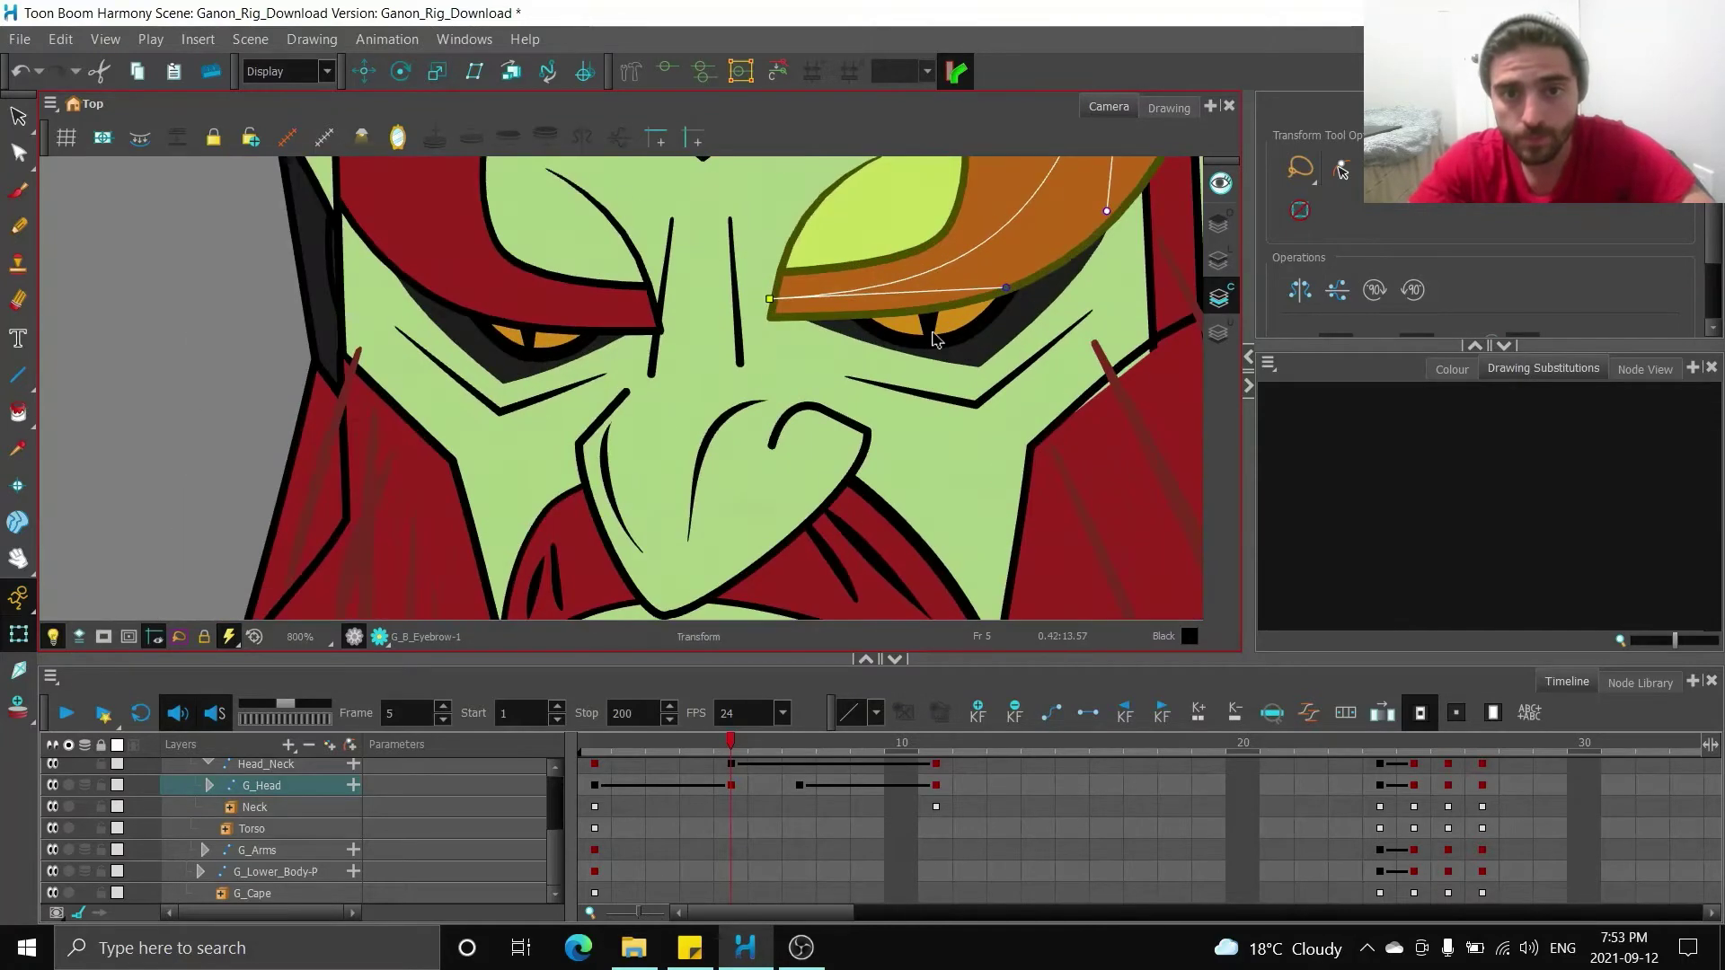
- Close both eyes at frame 5 by reshaping their deformers
left_click(934, 339)
scroll(936, 340, "up", 3)
key("b")
scroll(937, 265, "down", 3)
scroll(354, 314, "up", 2)
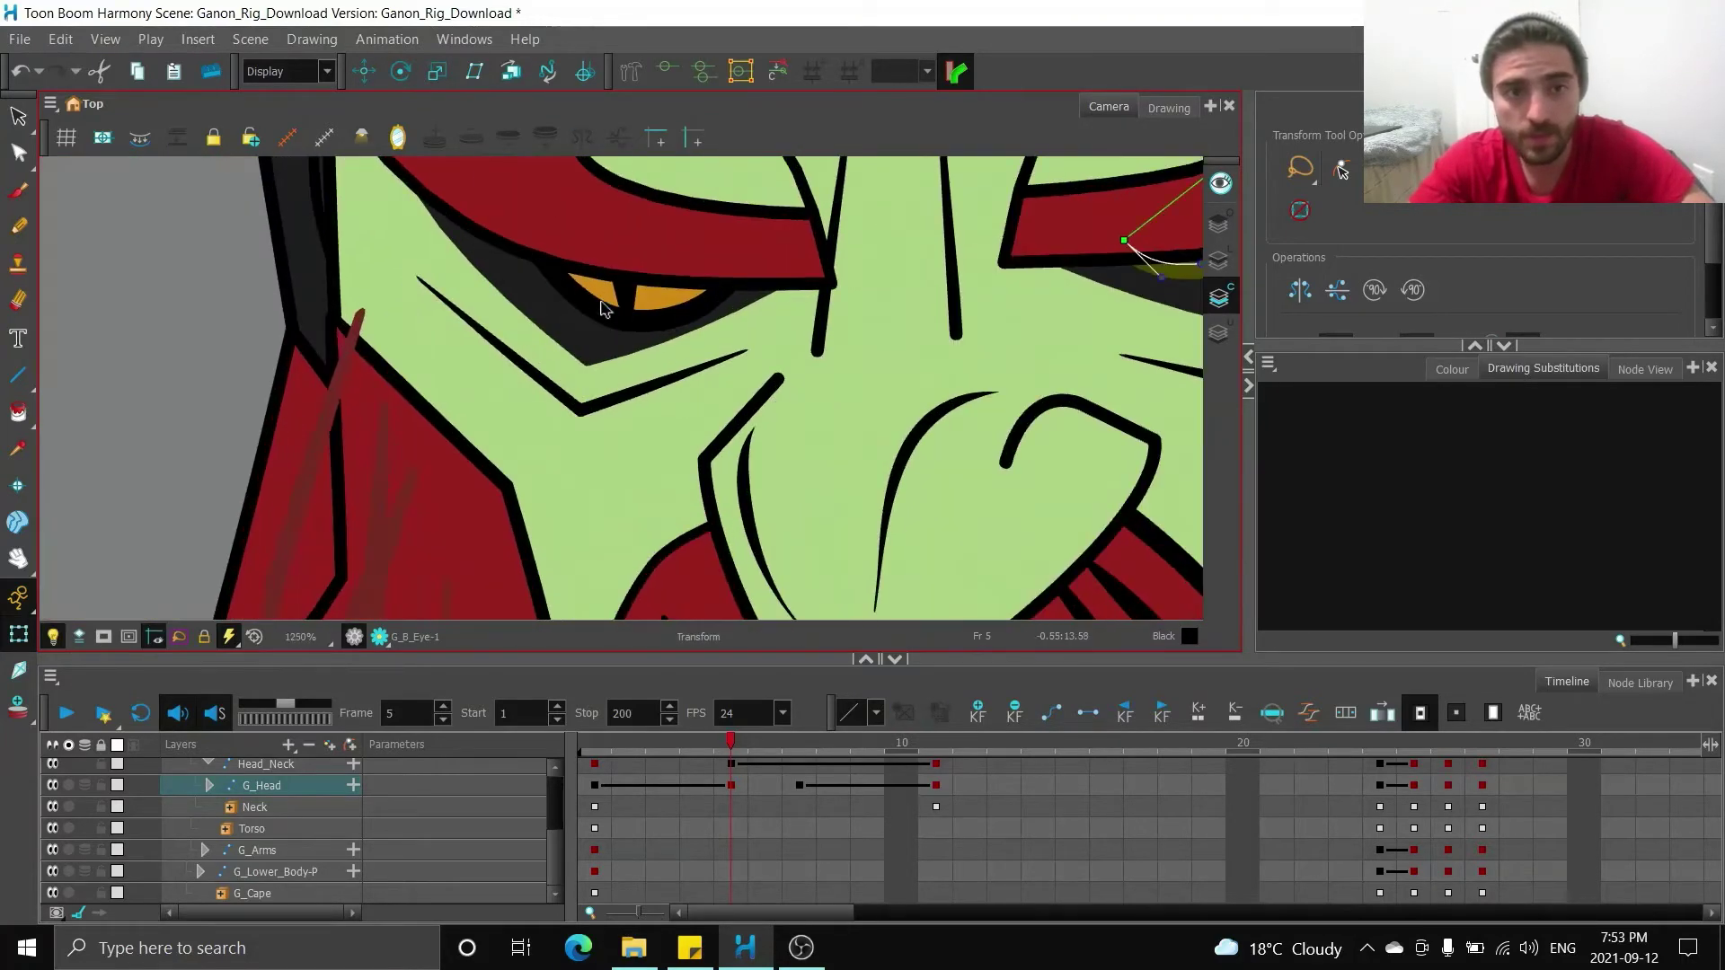
left_click(616, 310)
key("d")
scroll(638, 278, "down", 5)
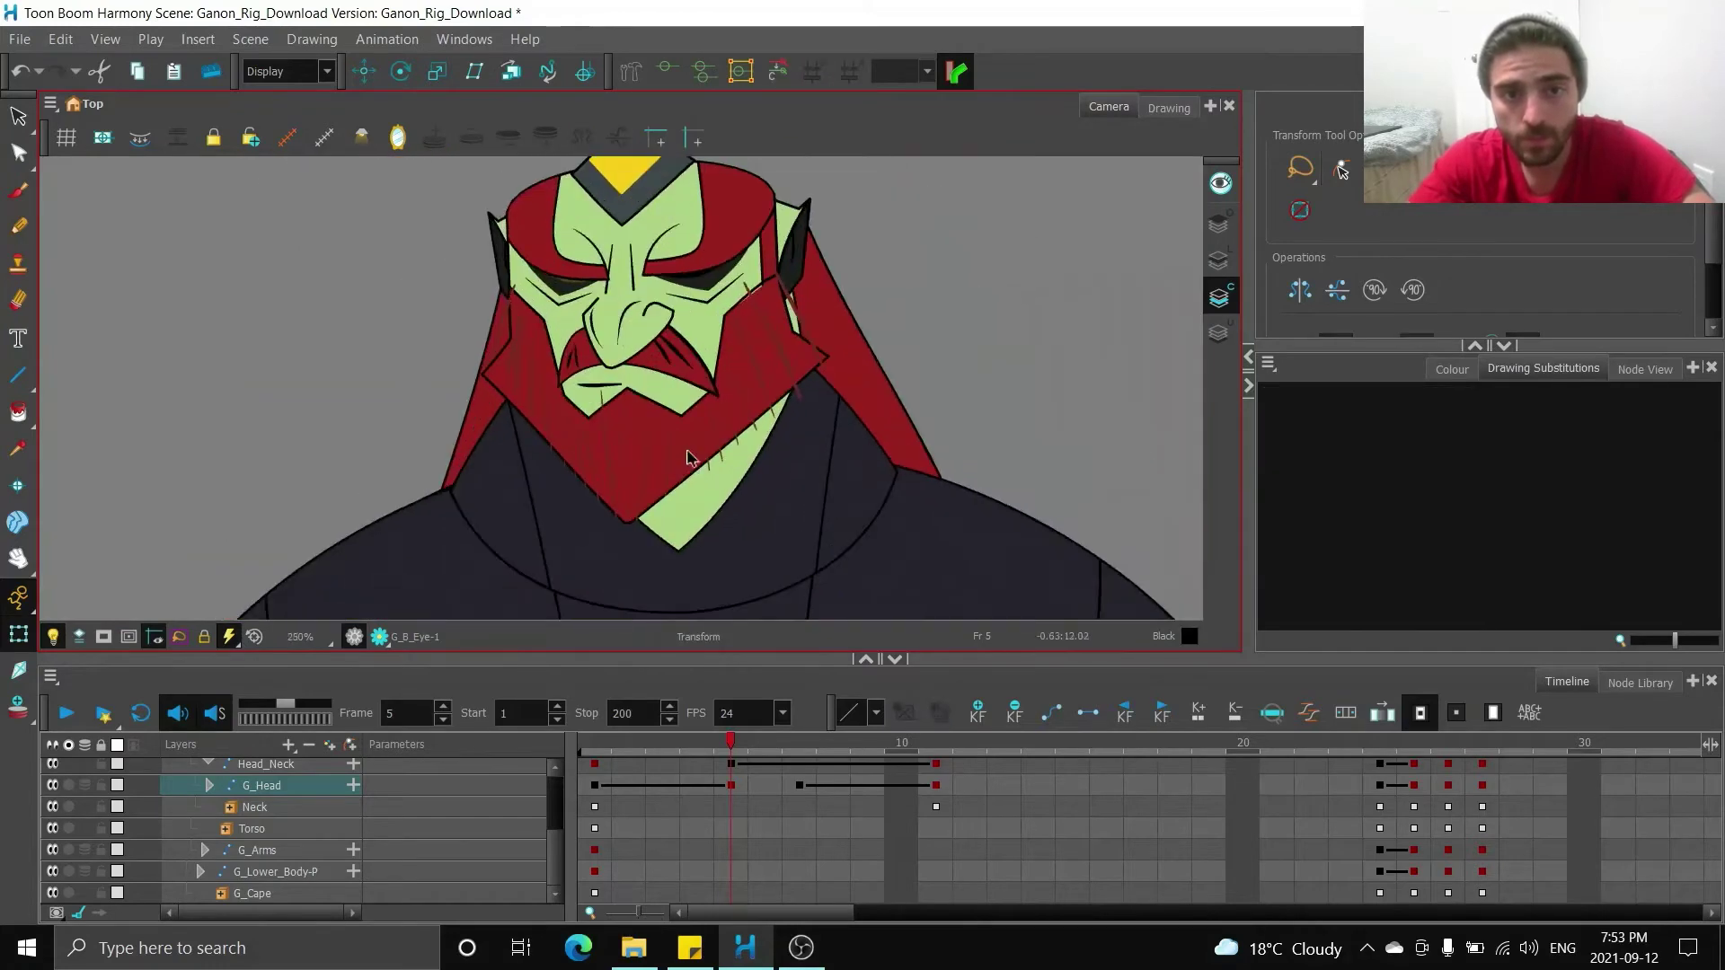
- Adjust the beard's deformer points around the chin tip at frame 5
left_click(685, 460)
scroll(650, 501, "up", 2)
left_click(648, 510)
left_click(602, 546)
scroll(595, 543, "down", 3)
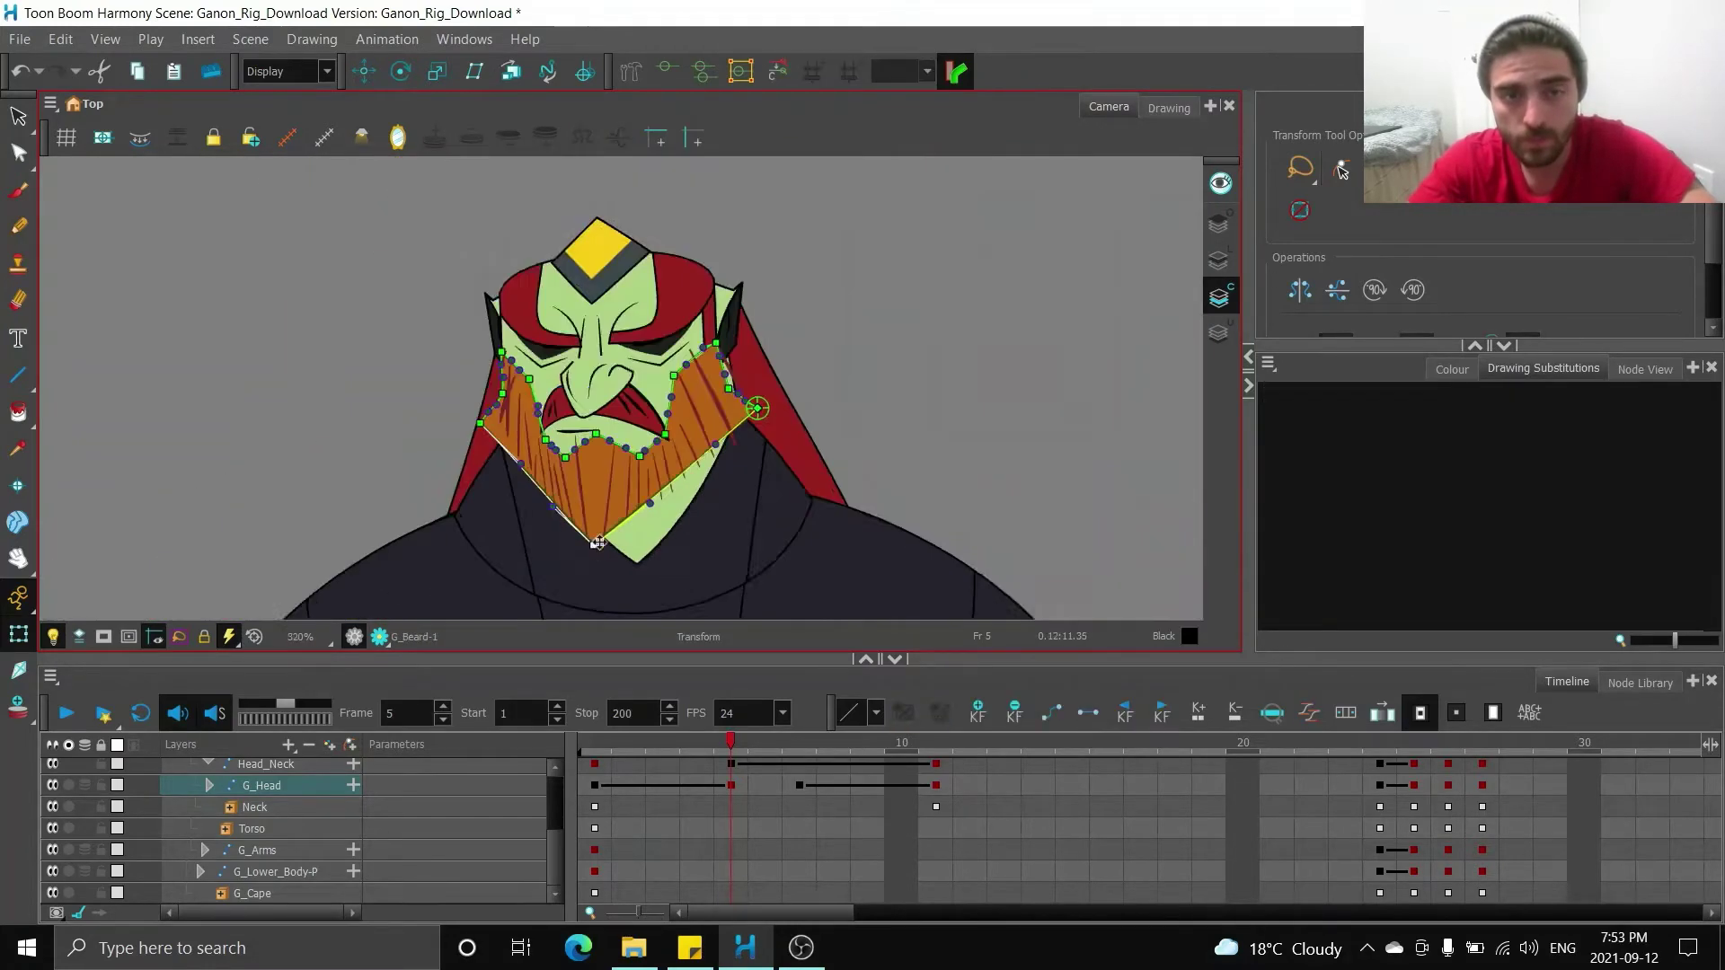
scroll(654, 392, "up", 2)
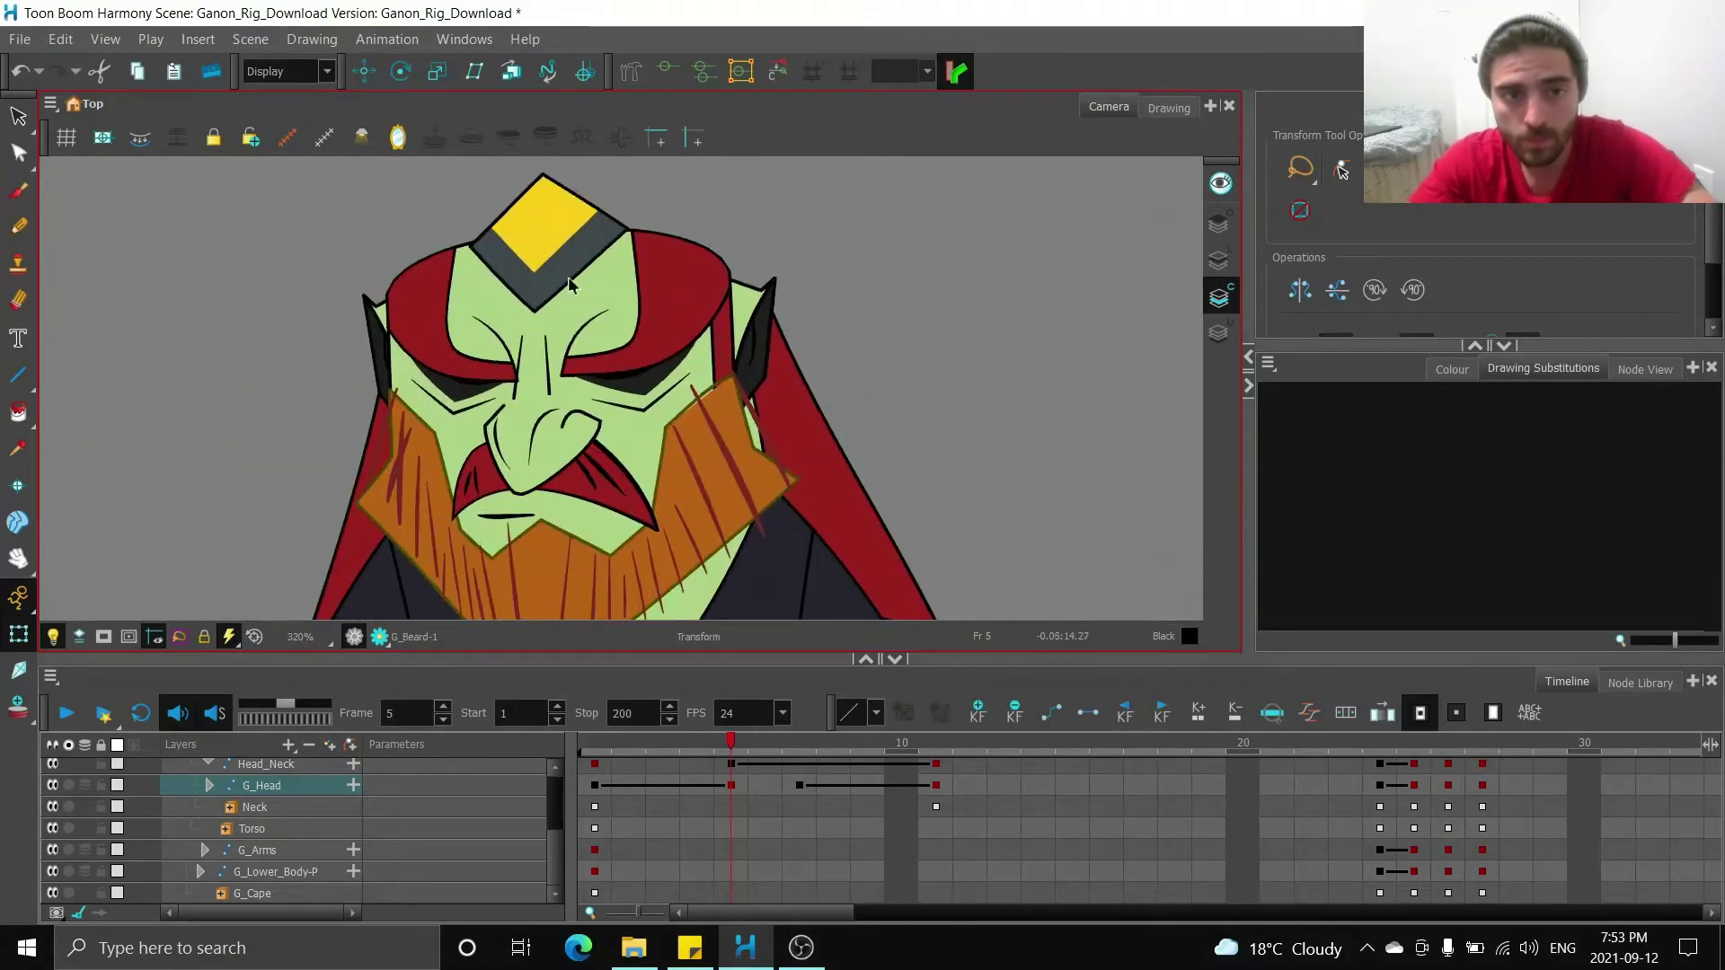
- Select the forehead jewel at frame 5 and shift it slightly downward
left_click(567, 285)
scroll(568, 286, "up", 2)
key("b")
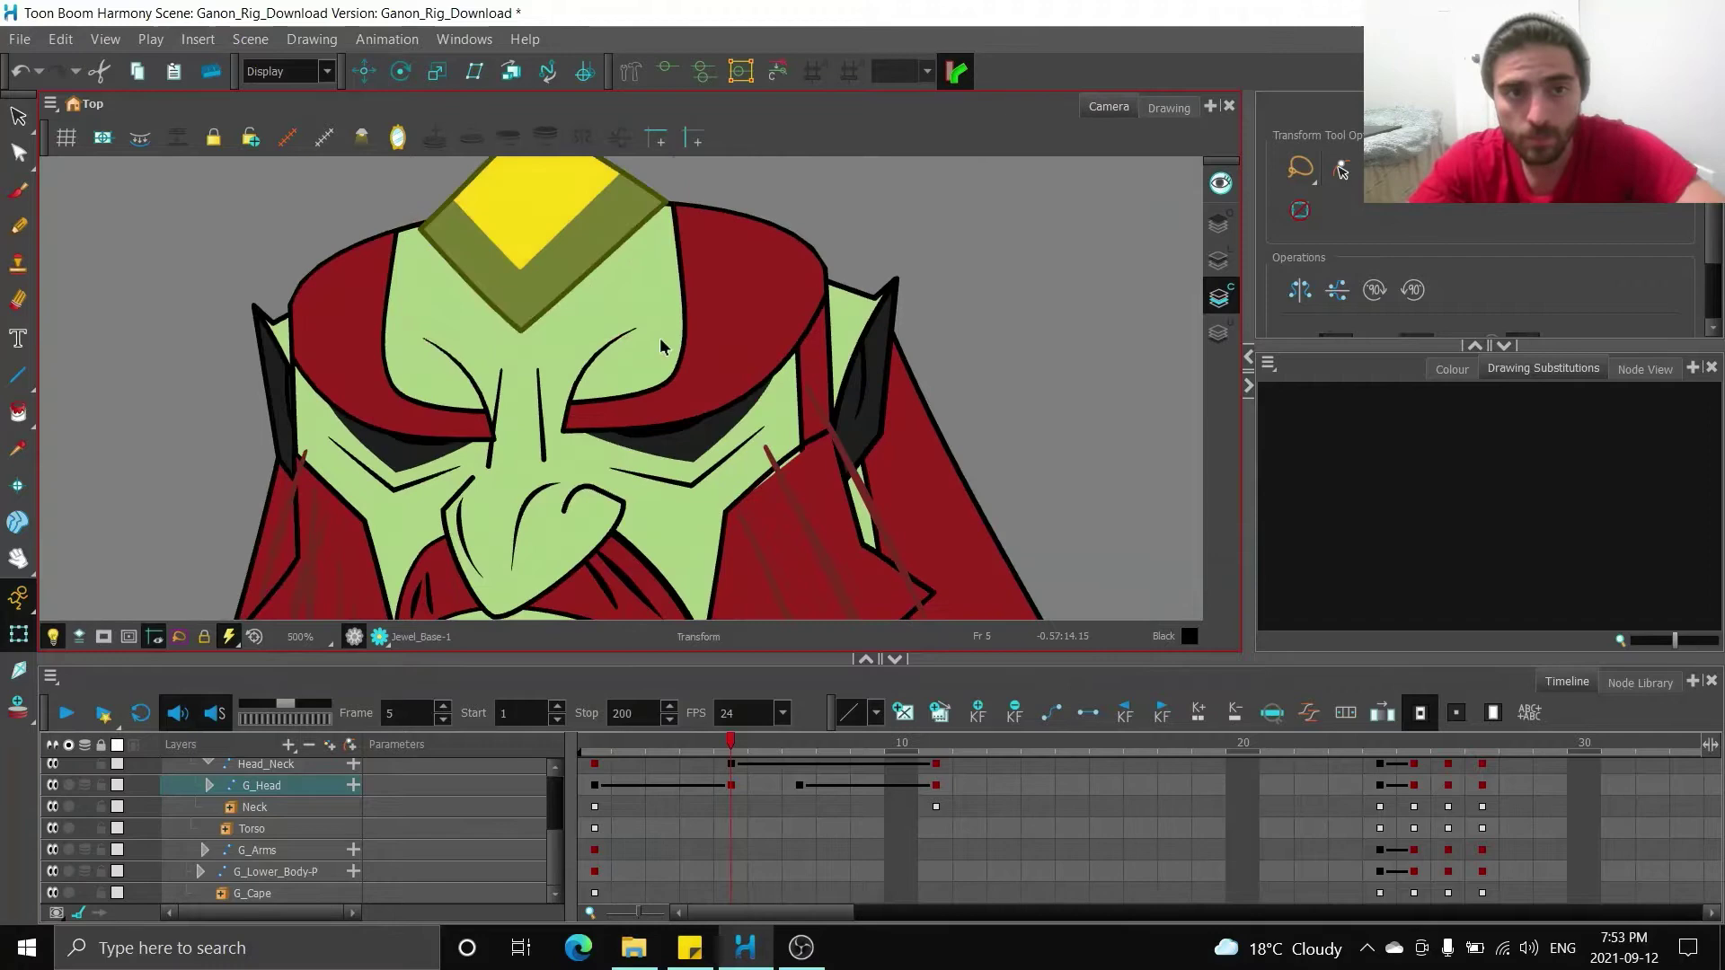
left_click_drag(662, 339, 685, 431)
- Select the whole G_Head group at frame 7 and nudge it slightly downward
left_click(772, 395)
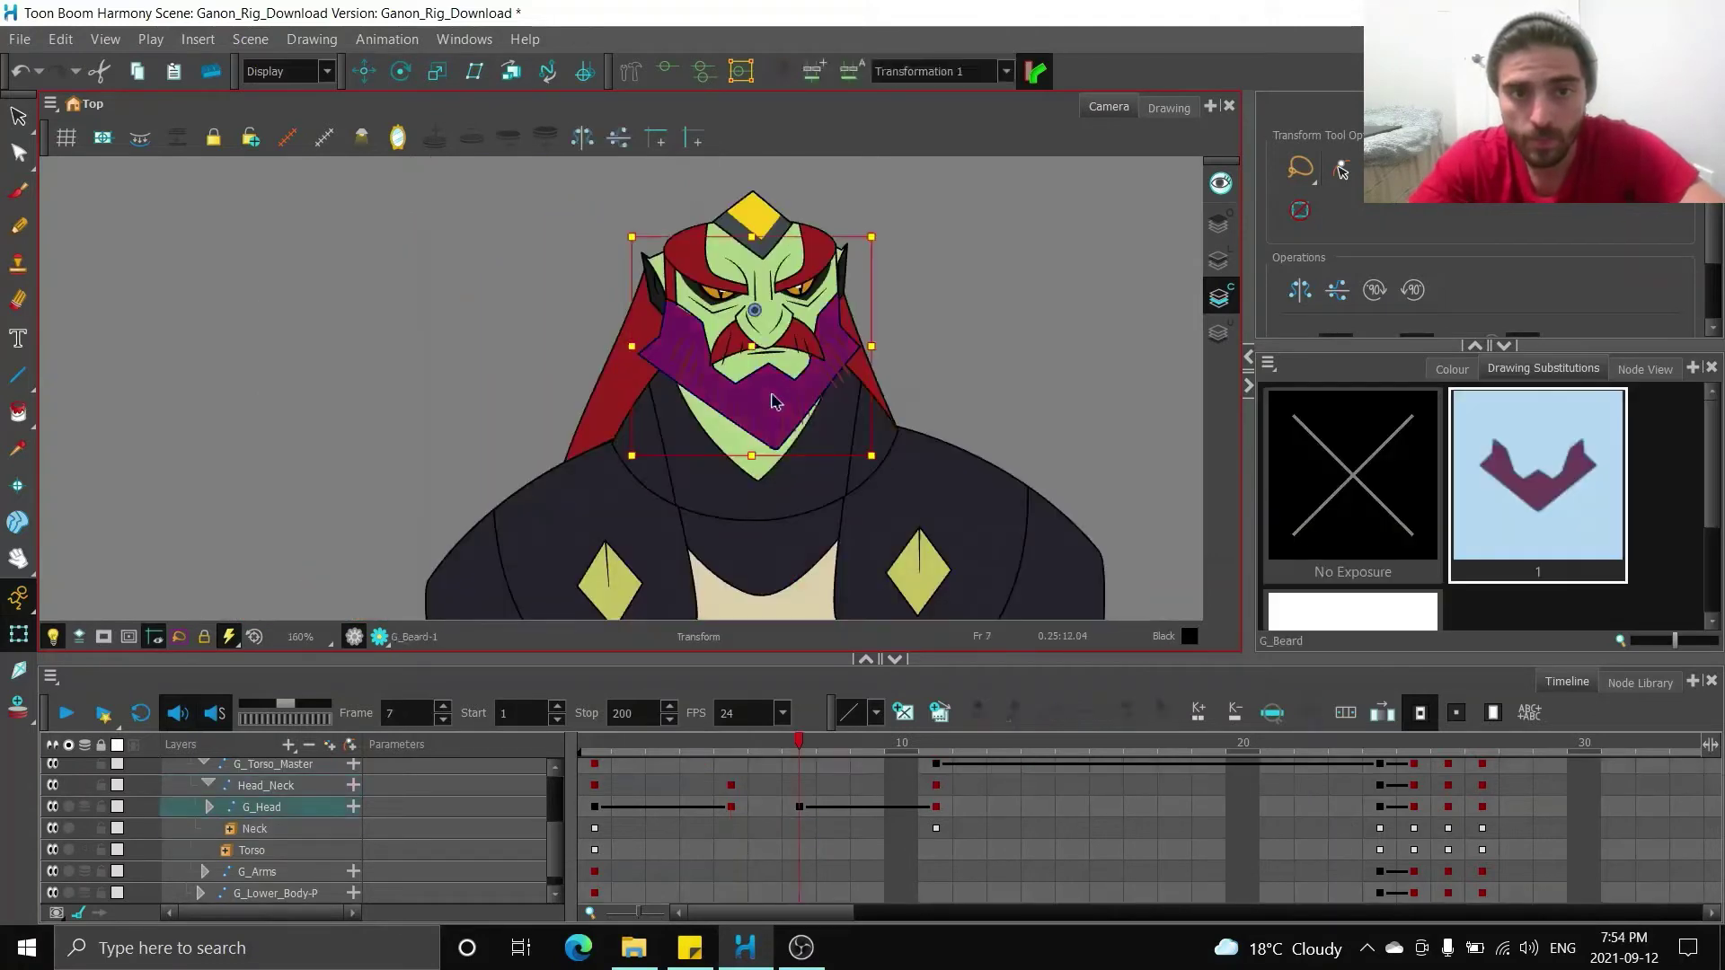
key("b")
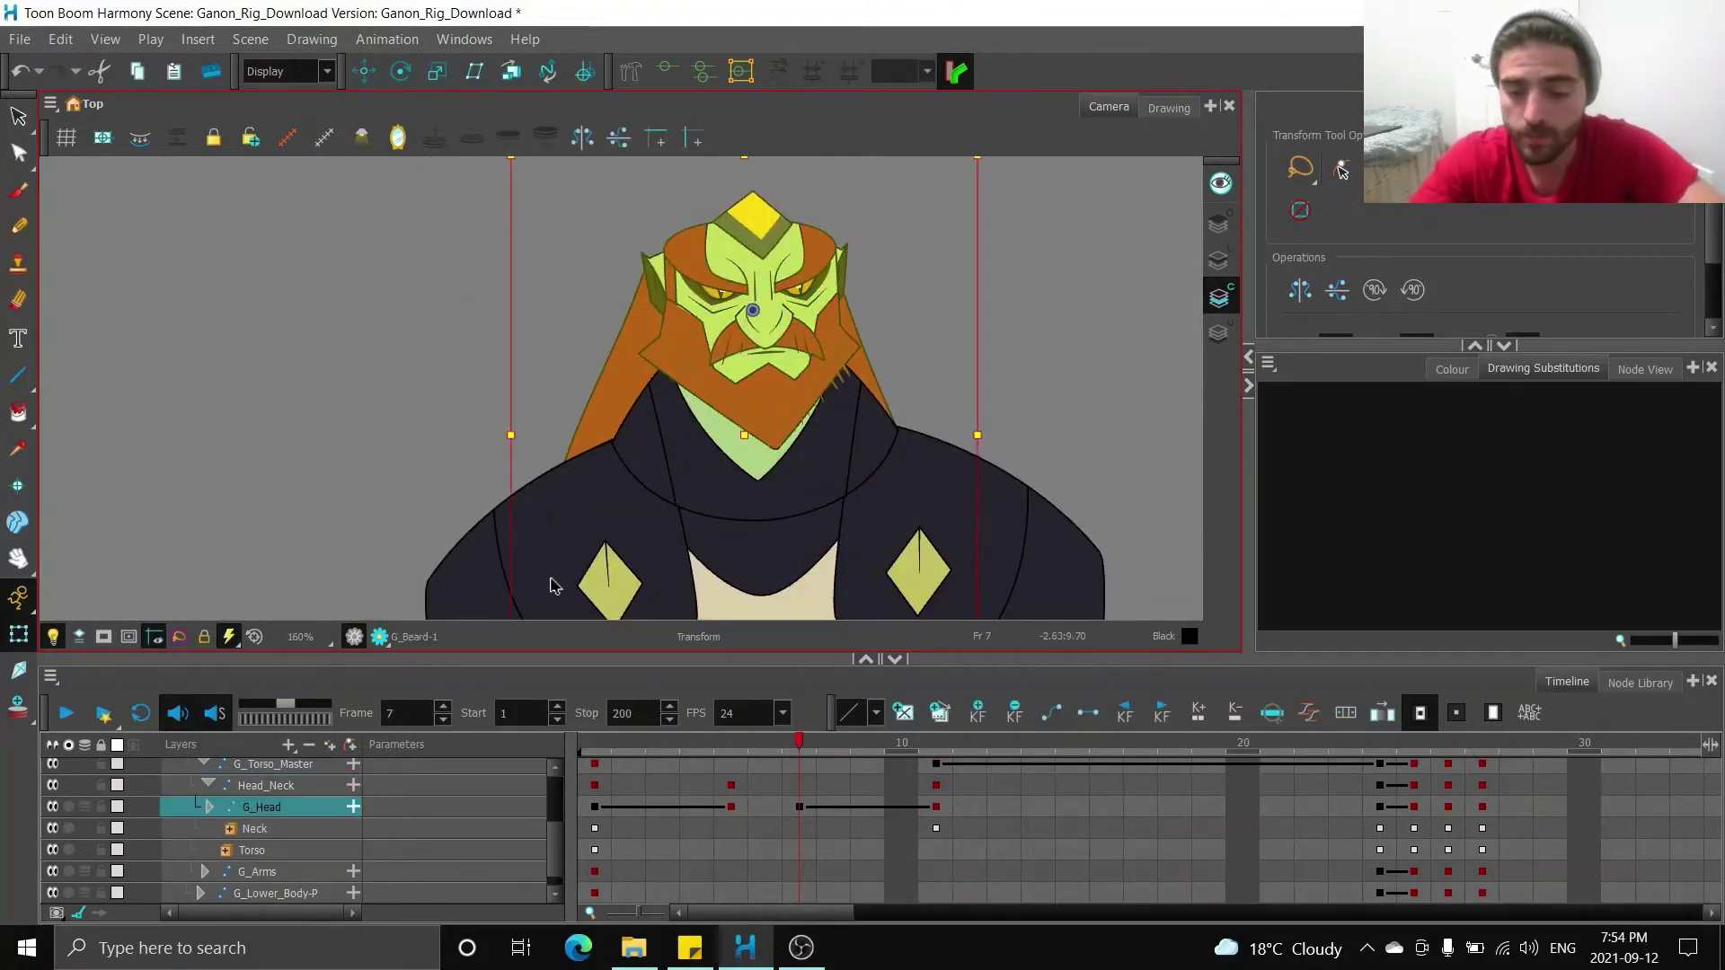
key("ctrl+z")
key("Down")
key("Down")
key("Down")
key("Down")
key("Down")
key("Down")
key("Down")
key("Down")
key("Down")
key("Down")
key("Down")
key("Down")
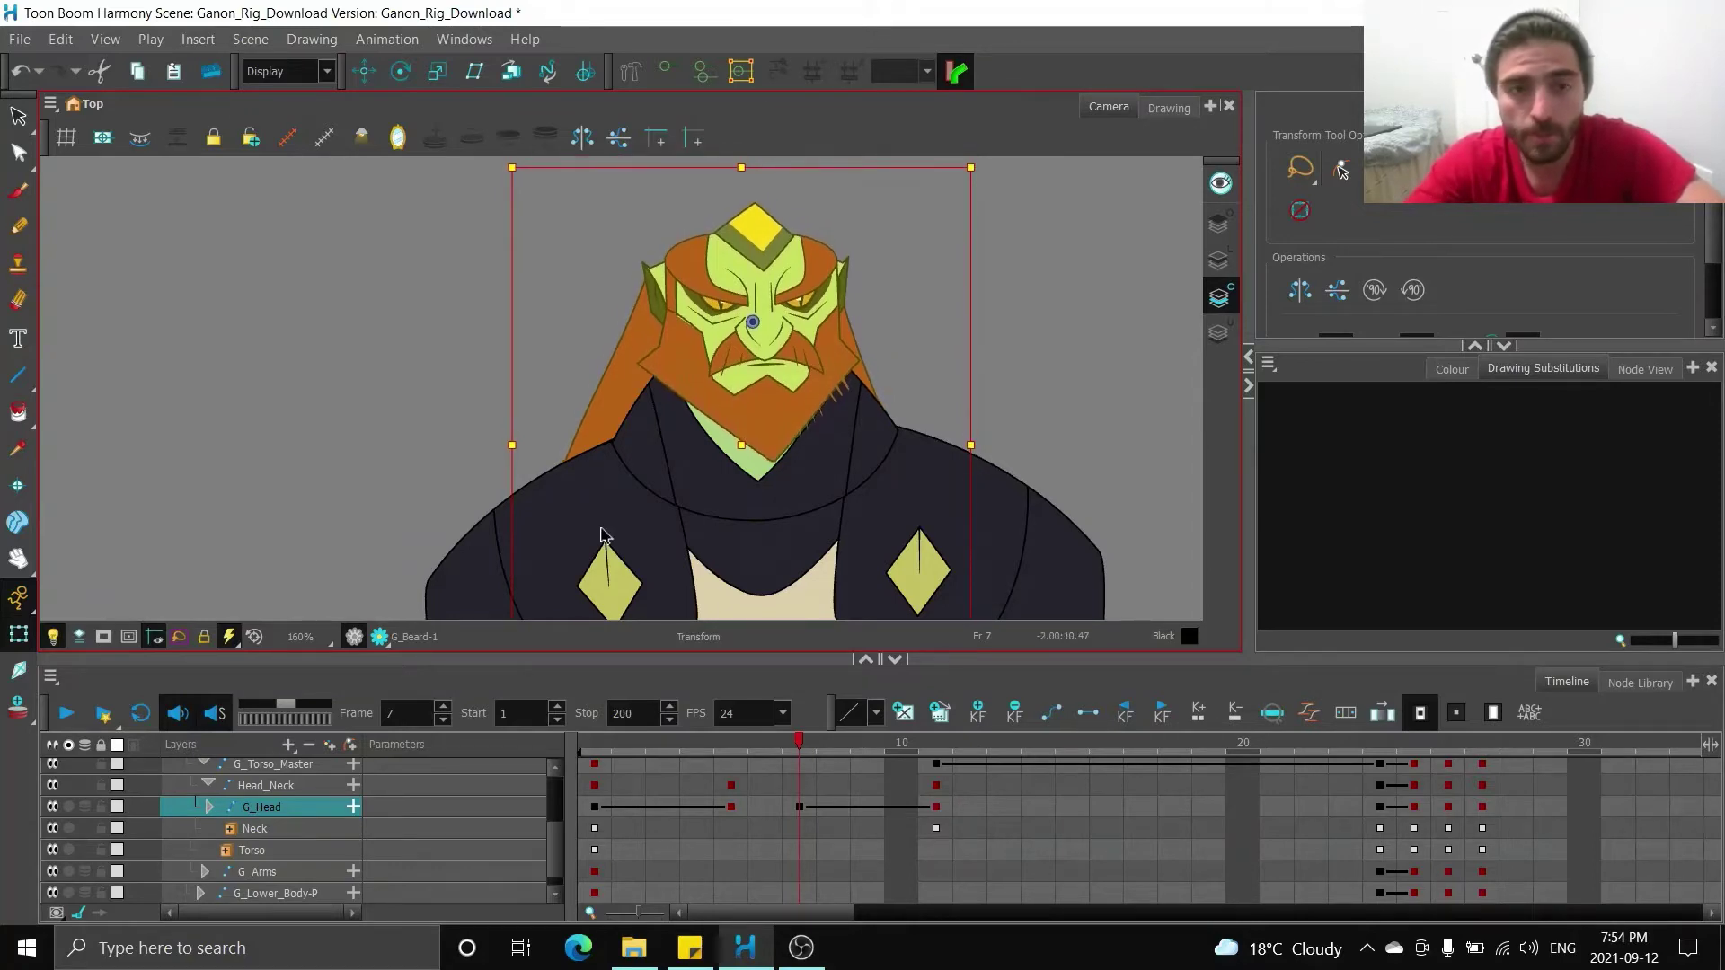
- Lower the inner ends of both eyebrows over the eyes at frame 7 with their curve deformers
left_click(1060, 336)
scroll(790, 265, "up", 2)
scroll(800, 269, "up", 5)
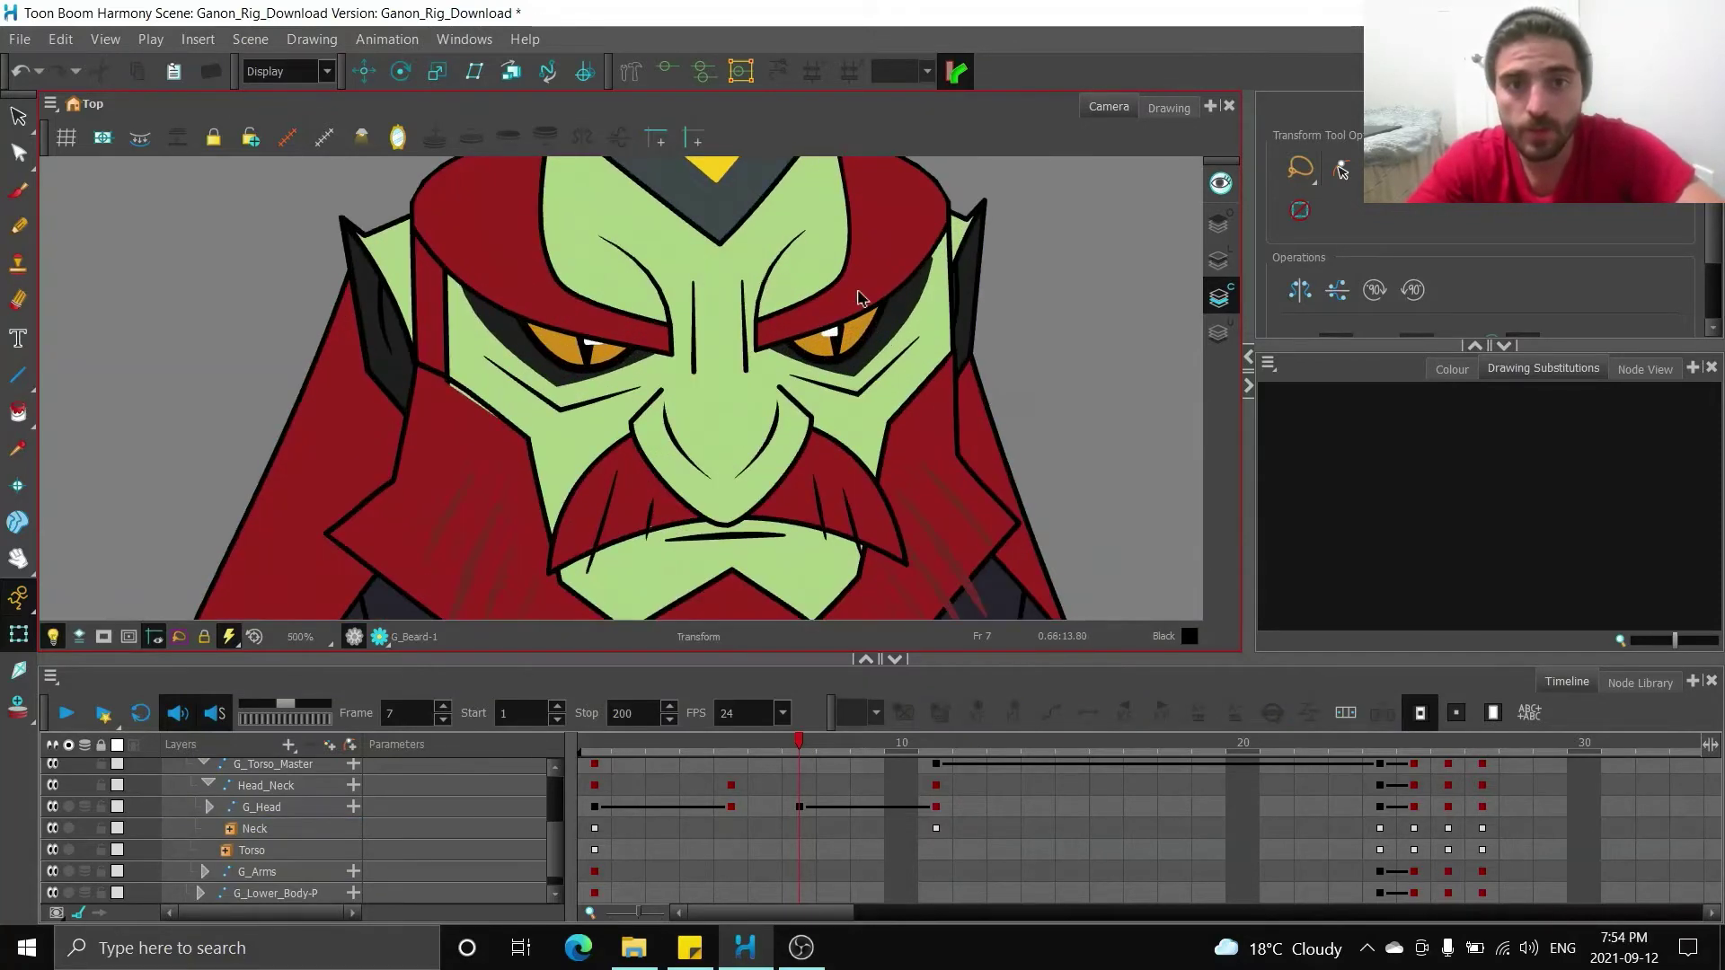
left_click(852, 289)
mouse_move(852, 289)
left_mouse_down()
mouse_move(915, 318)
mouse_move(928, 373)
left_mouse_up()
left_click(401, 384)
scroll(404, 387, "down", 2)
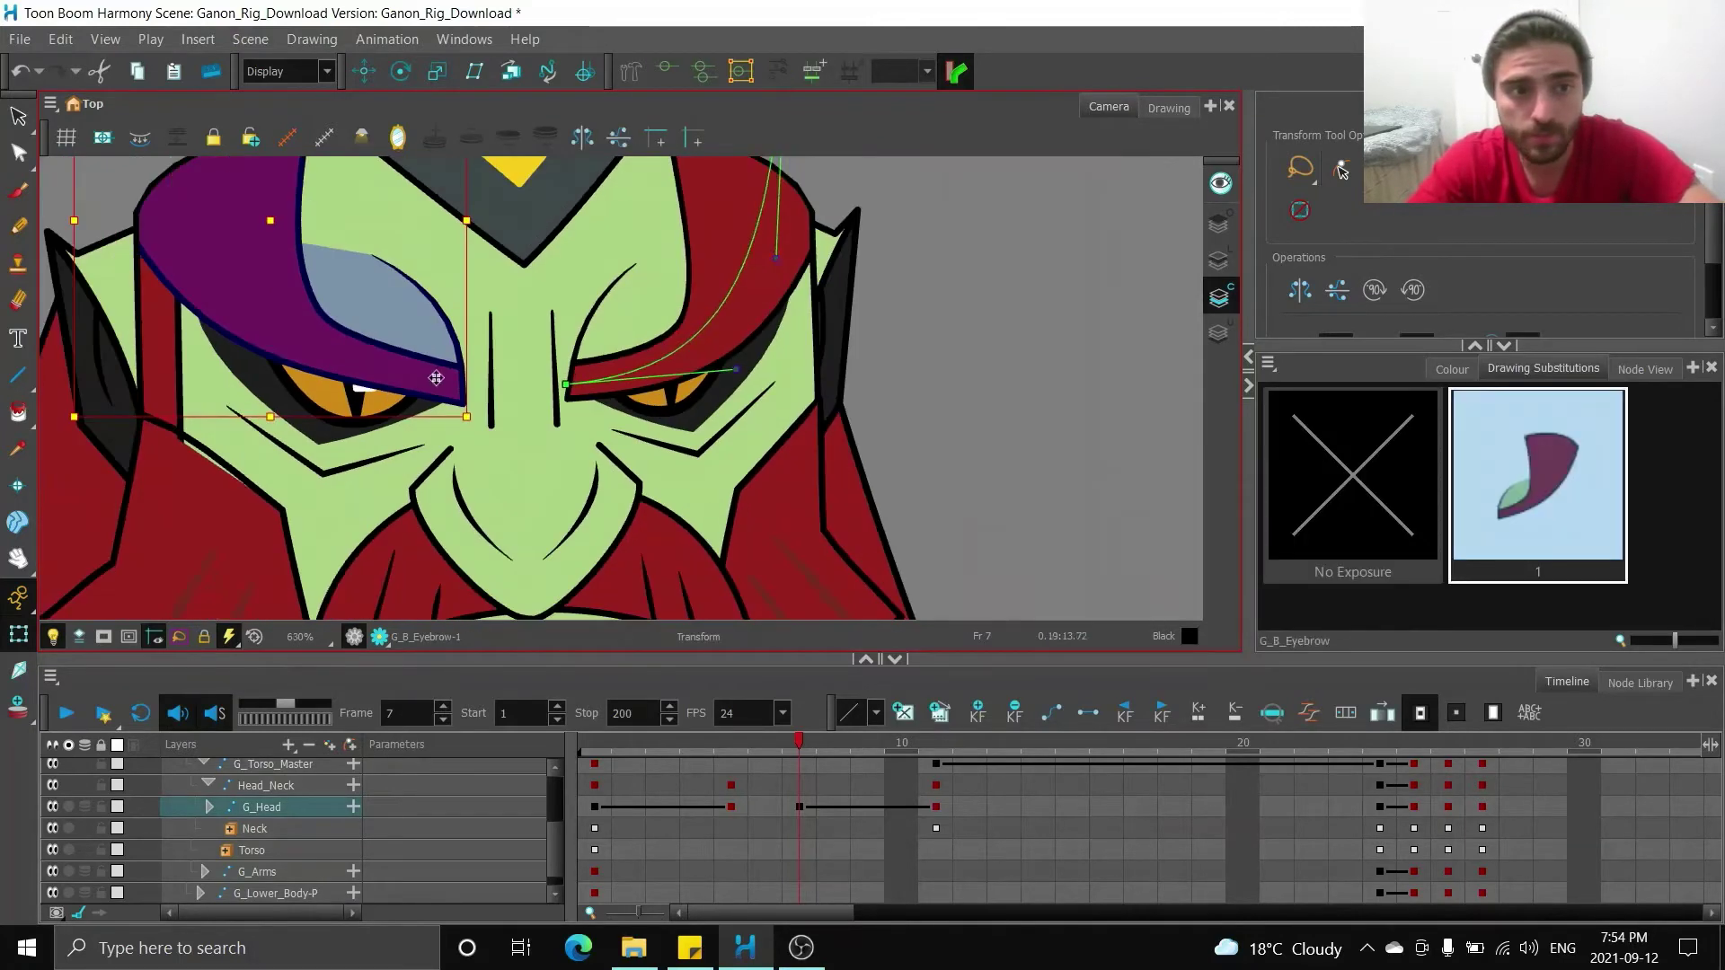
scroll(328, 363, "up", 4)
left_click_drag(154, 309, 162, 423)
scroll(216, 418, "down", 2)
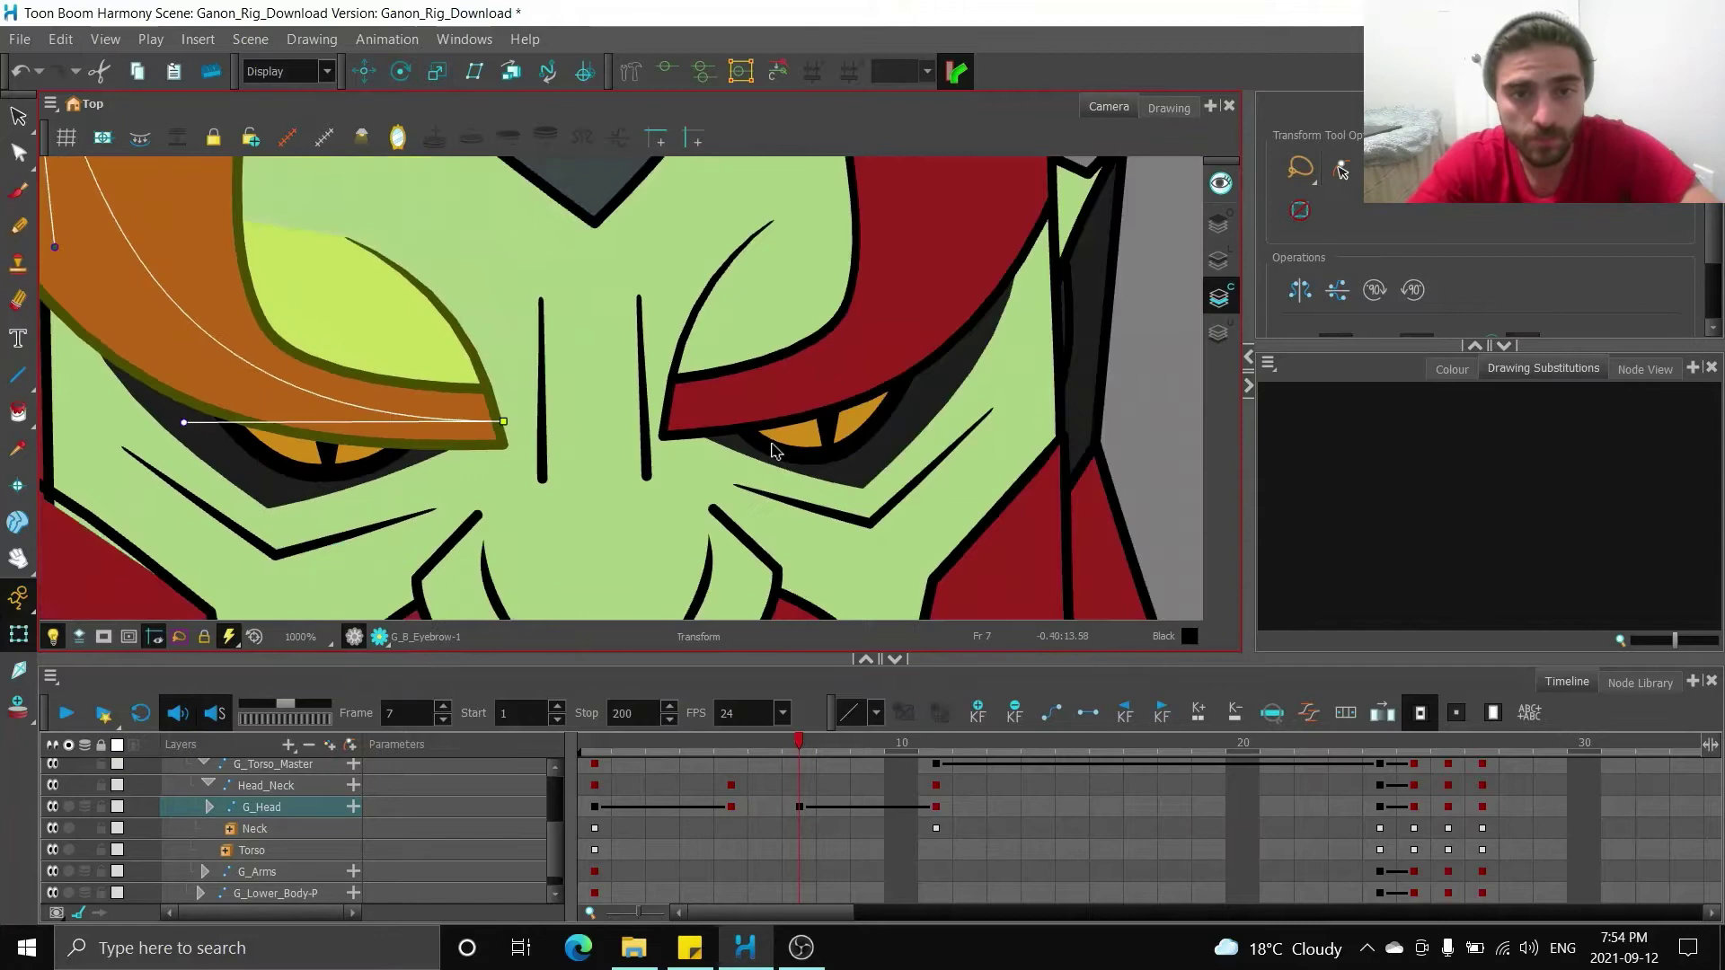
- Close both eyes at frame 7 by raising the lower deformer point of each eye up behind the eyebrow
scroll(774, 451, "up", 2)
left_click(780, 448)
left_click_drag(750, 443, 746, 369)
scroll(748, 369, "down", 2)
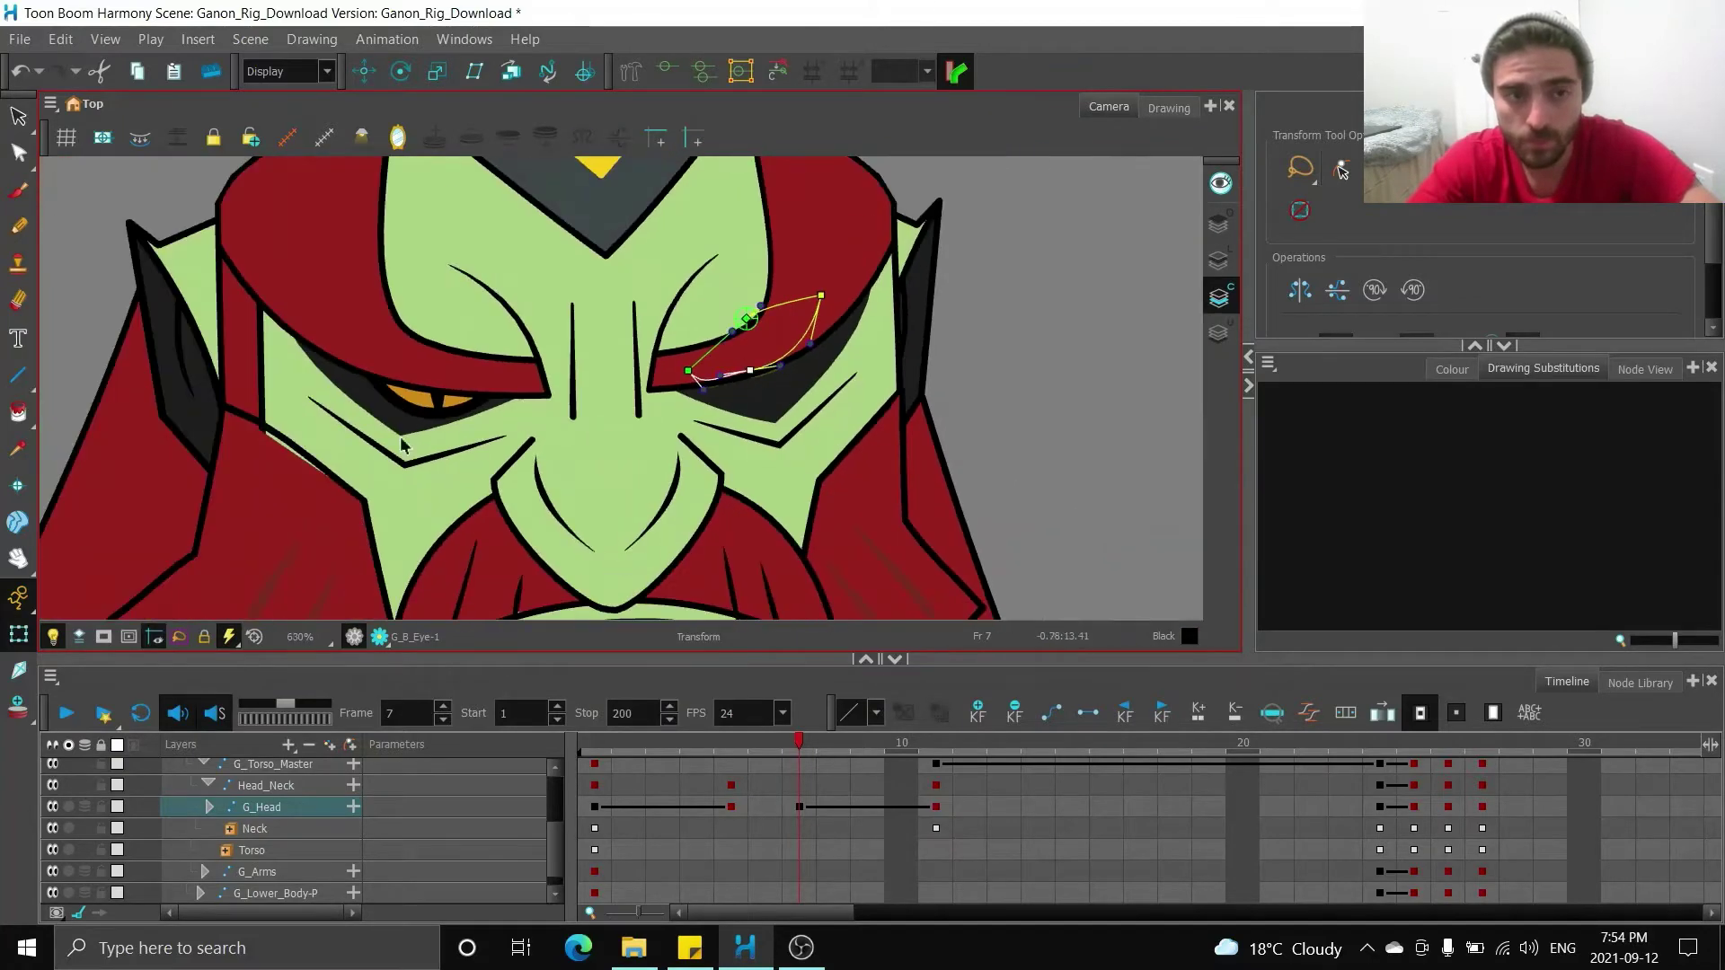
scroll(431, 424, "up", 2)
left_click(424, 451)
key("shift+F11")
left_click_drag(443, 436, 436, 334)
scroll(436, 334, "down", 2)
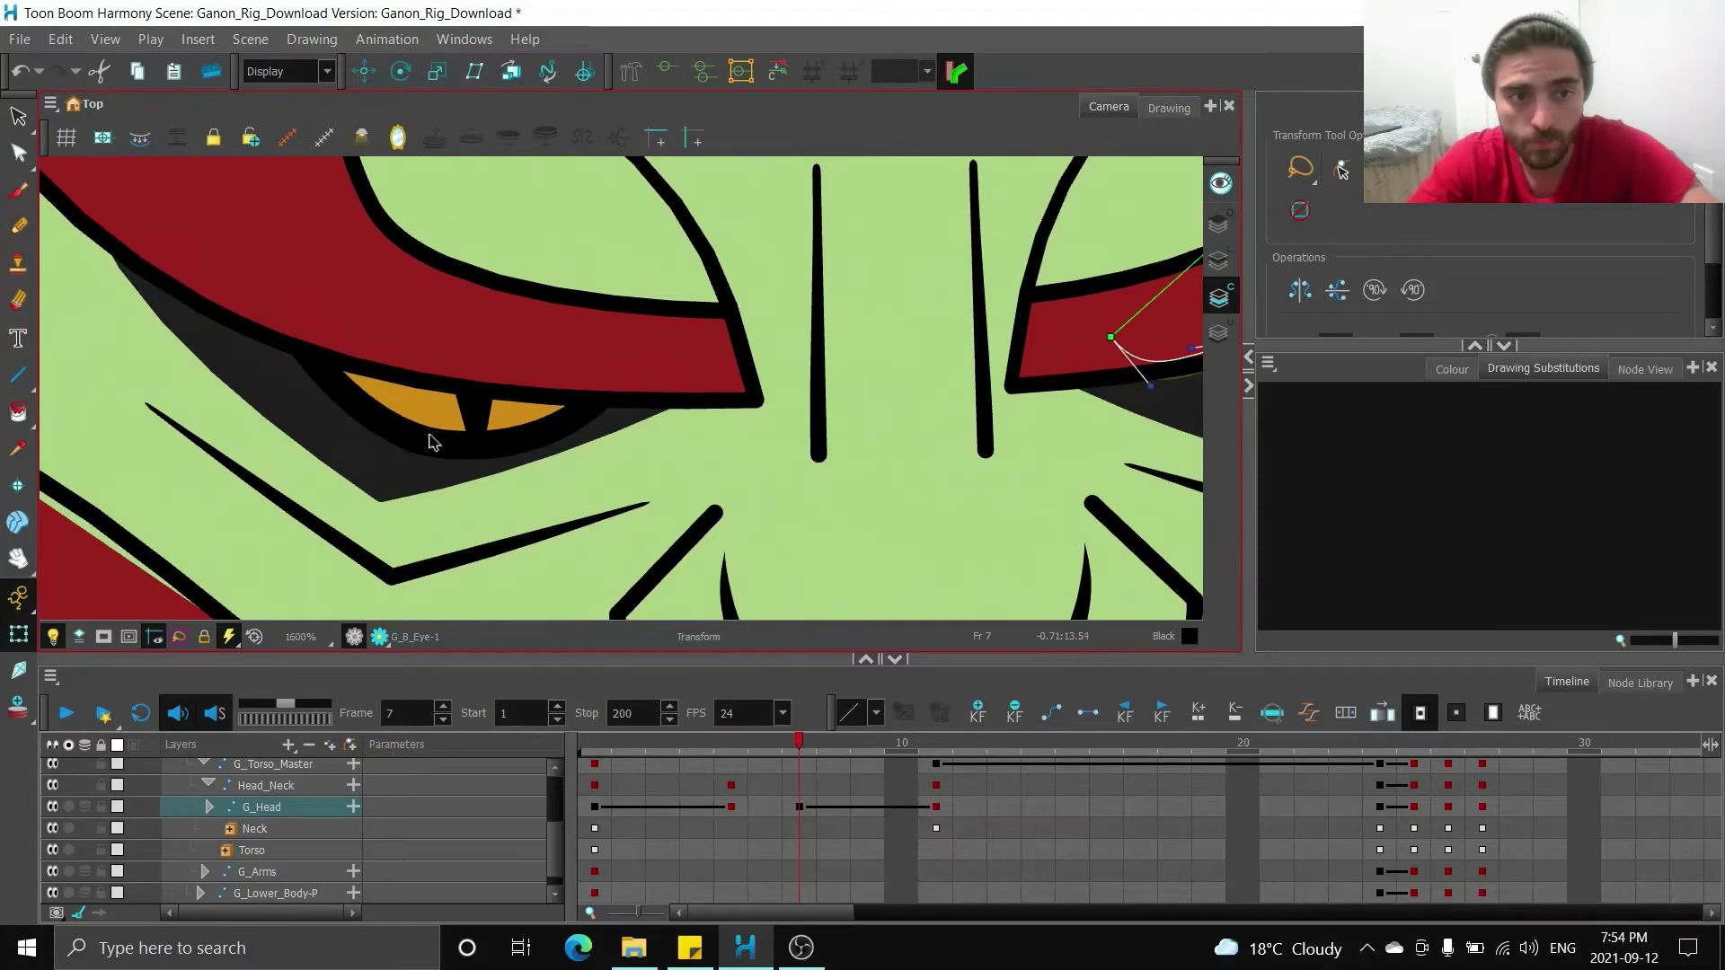
left_click(424, 451)
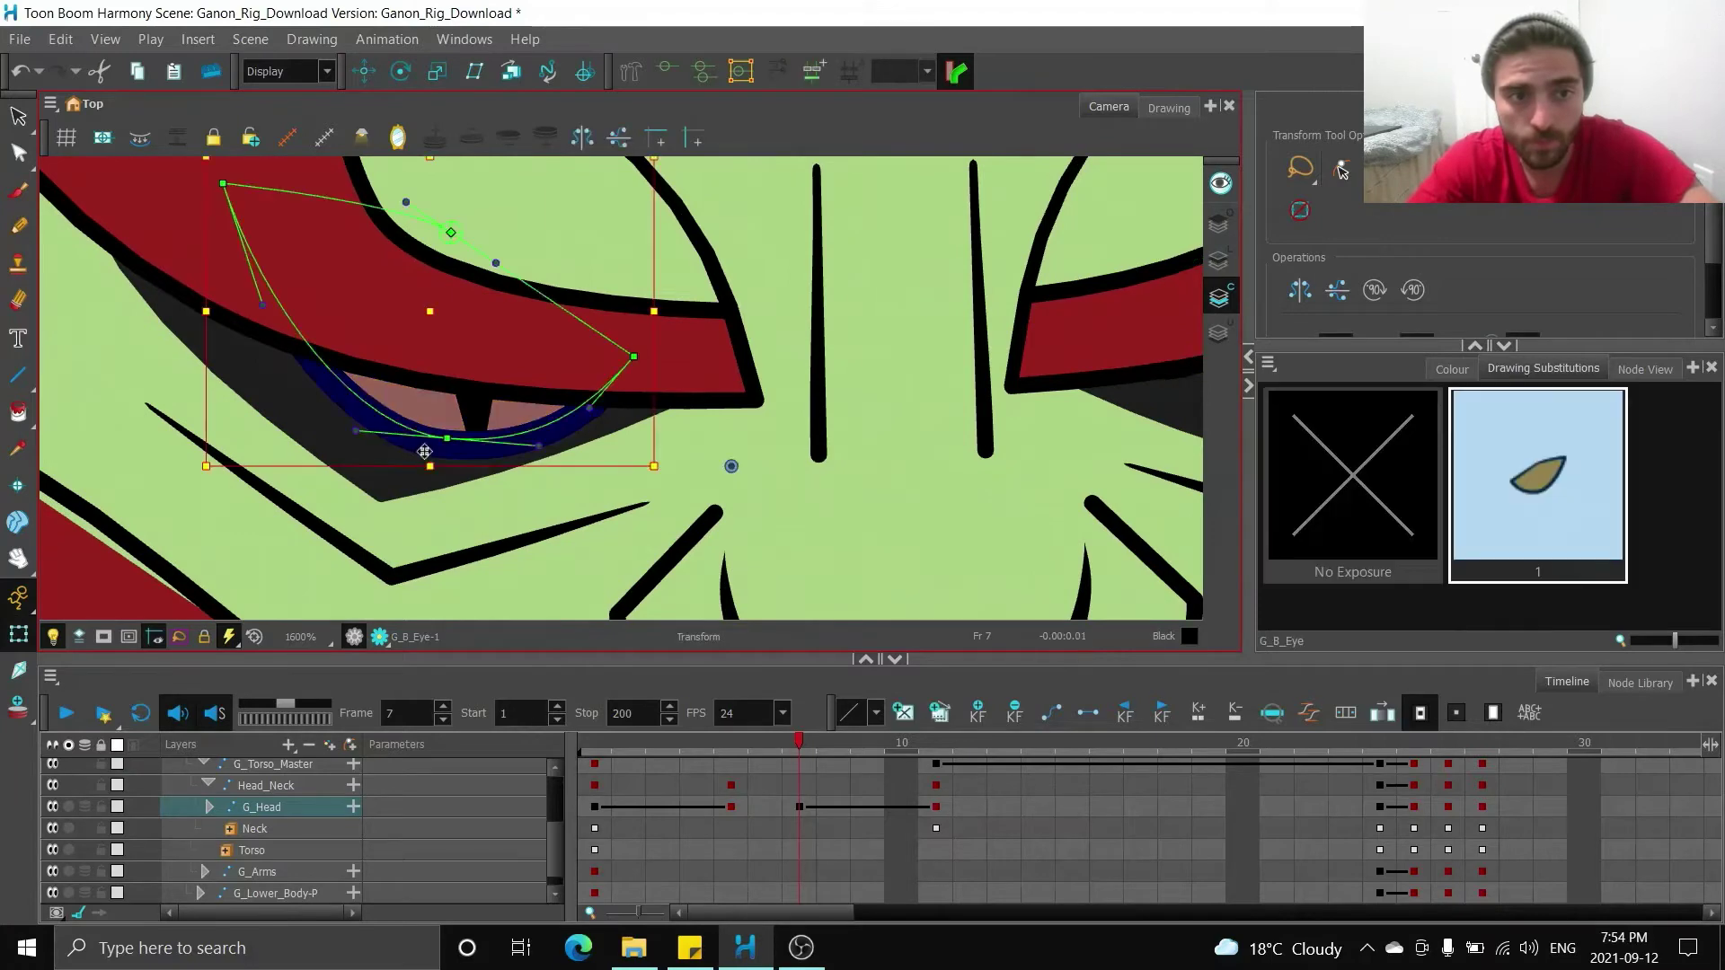
left_click(444, 438)
scroll(443, 374, "down", 3)
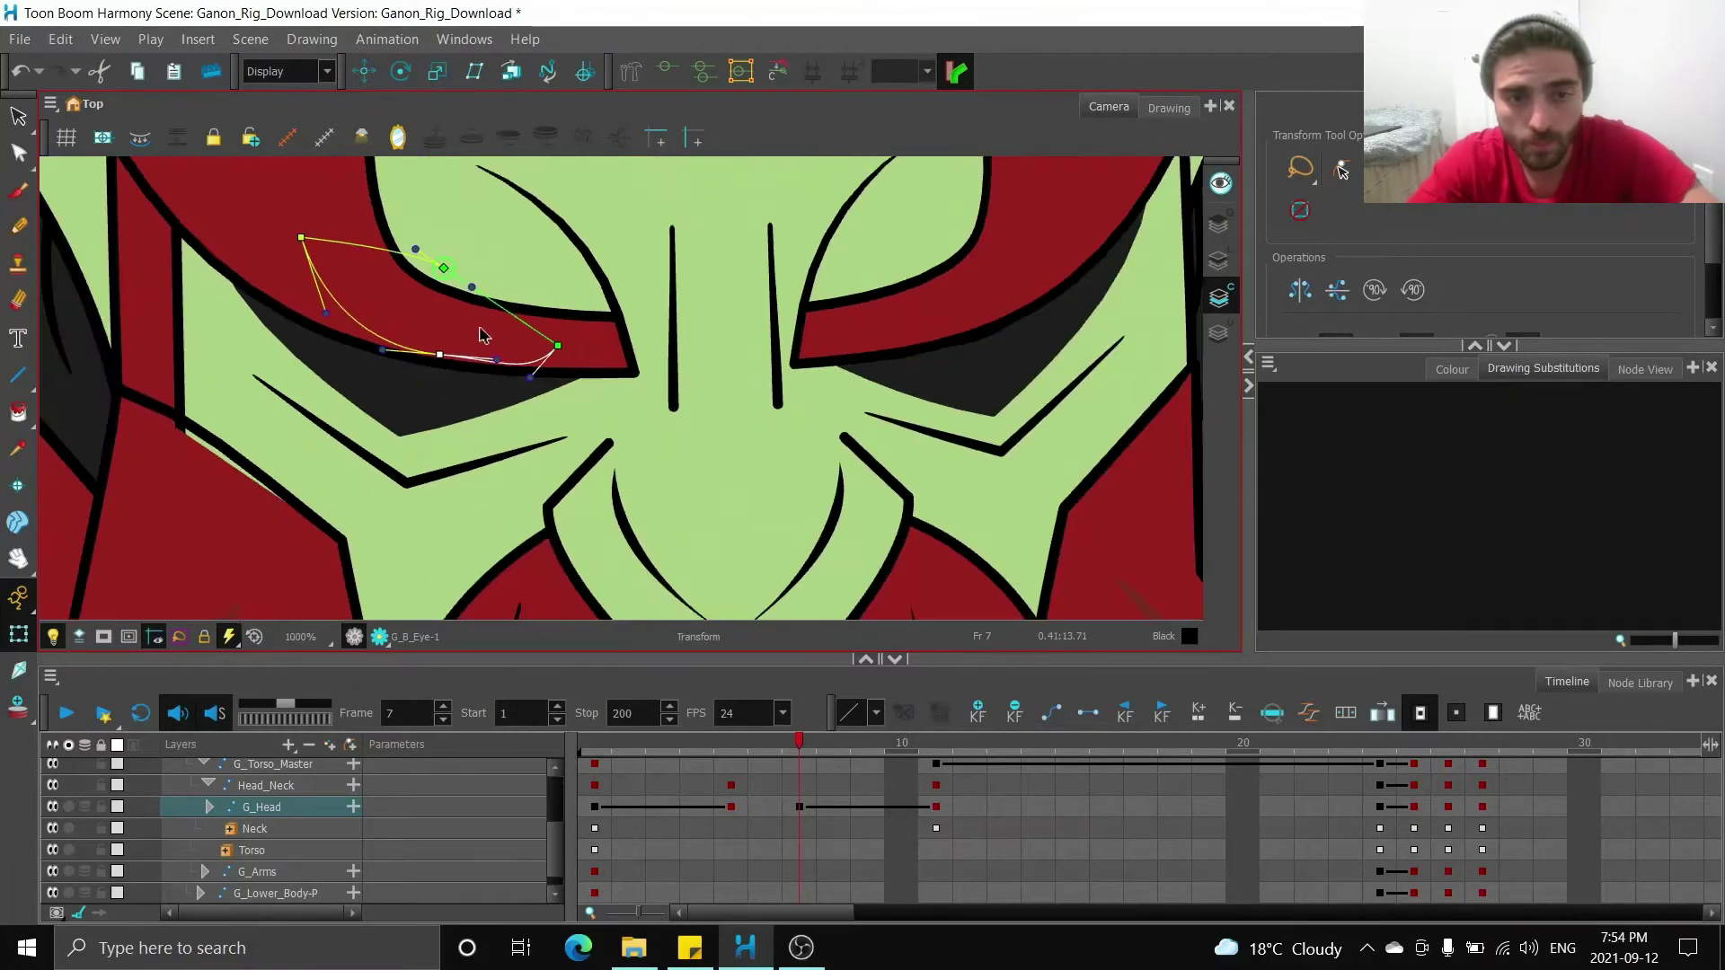
- Rotate the mouth and moustache group slightly clockwise at frame 7
scroll(682, 391, "down", 3)
left_click(719, 432)
scroll(720, 436, "up", 6)
key("b")
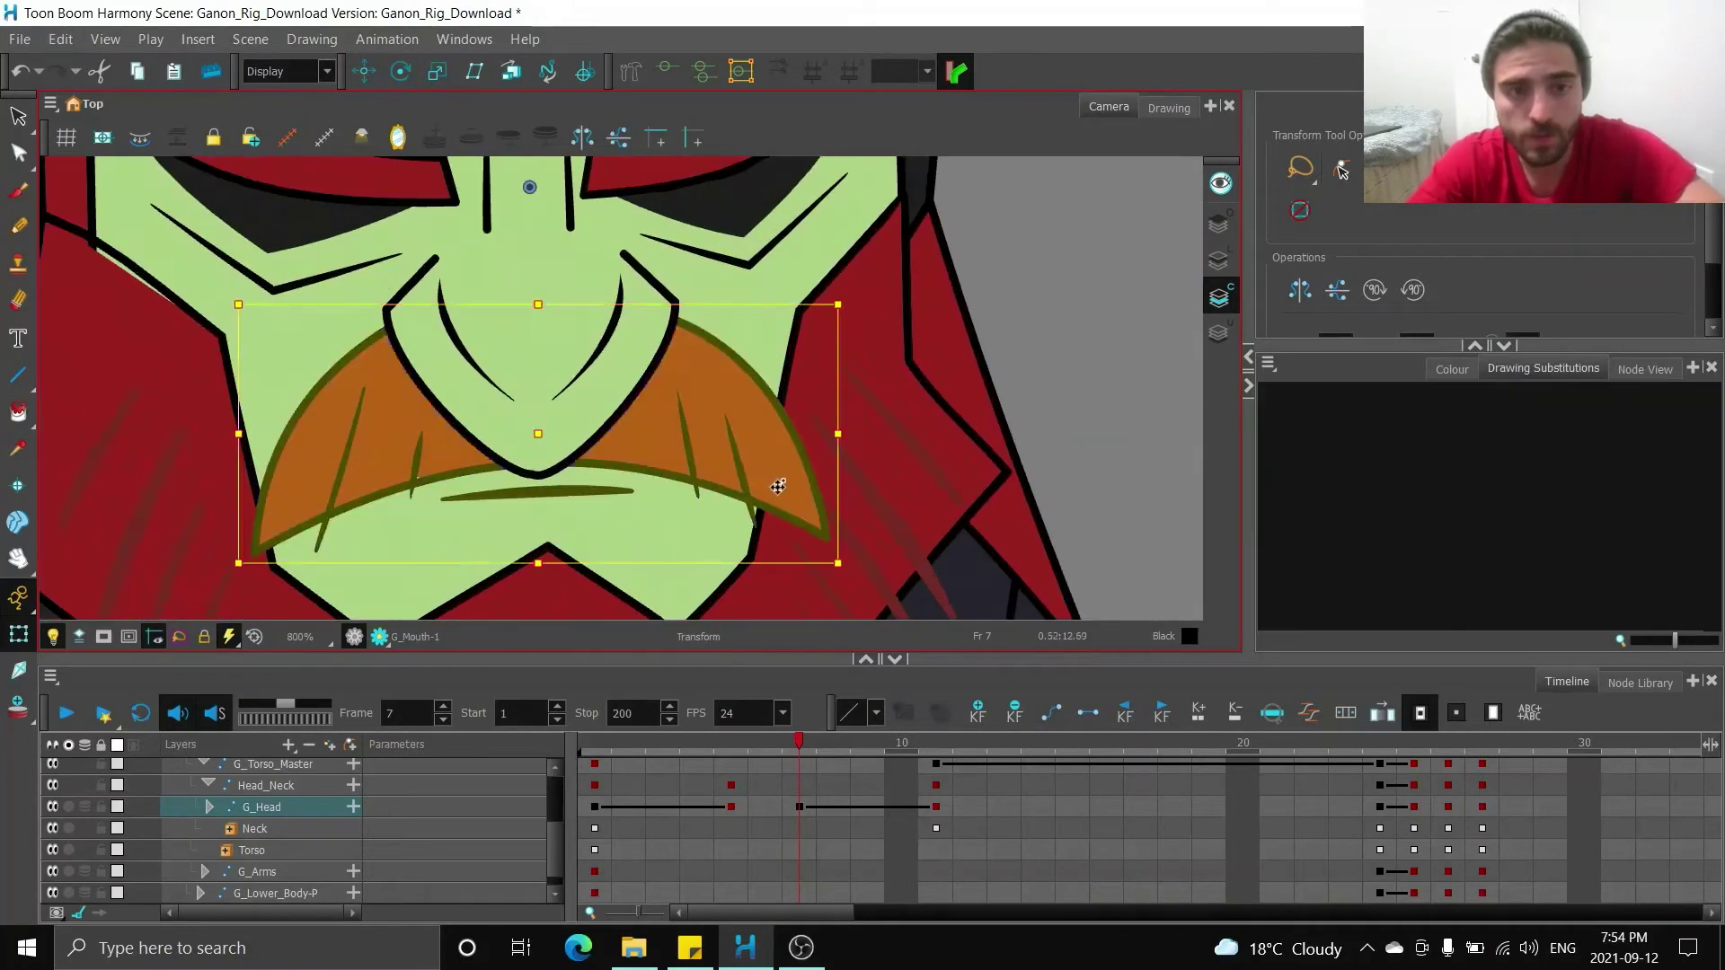
key("b")
key("shift+b")
left_click_drag(859, 573, 841, 596)
scroll(616, 562, "down", 3)
scroll(616, 562, "up", 2)
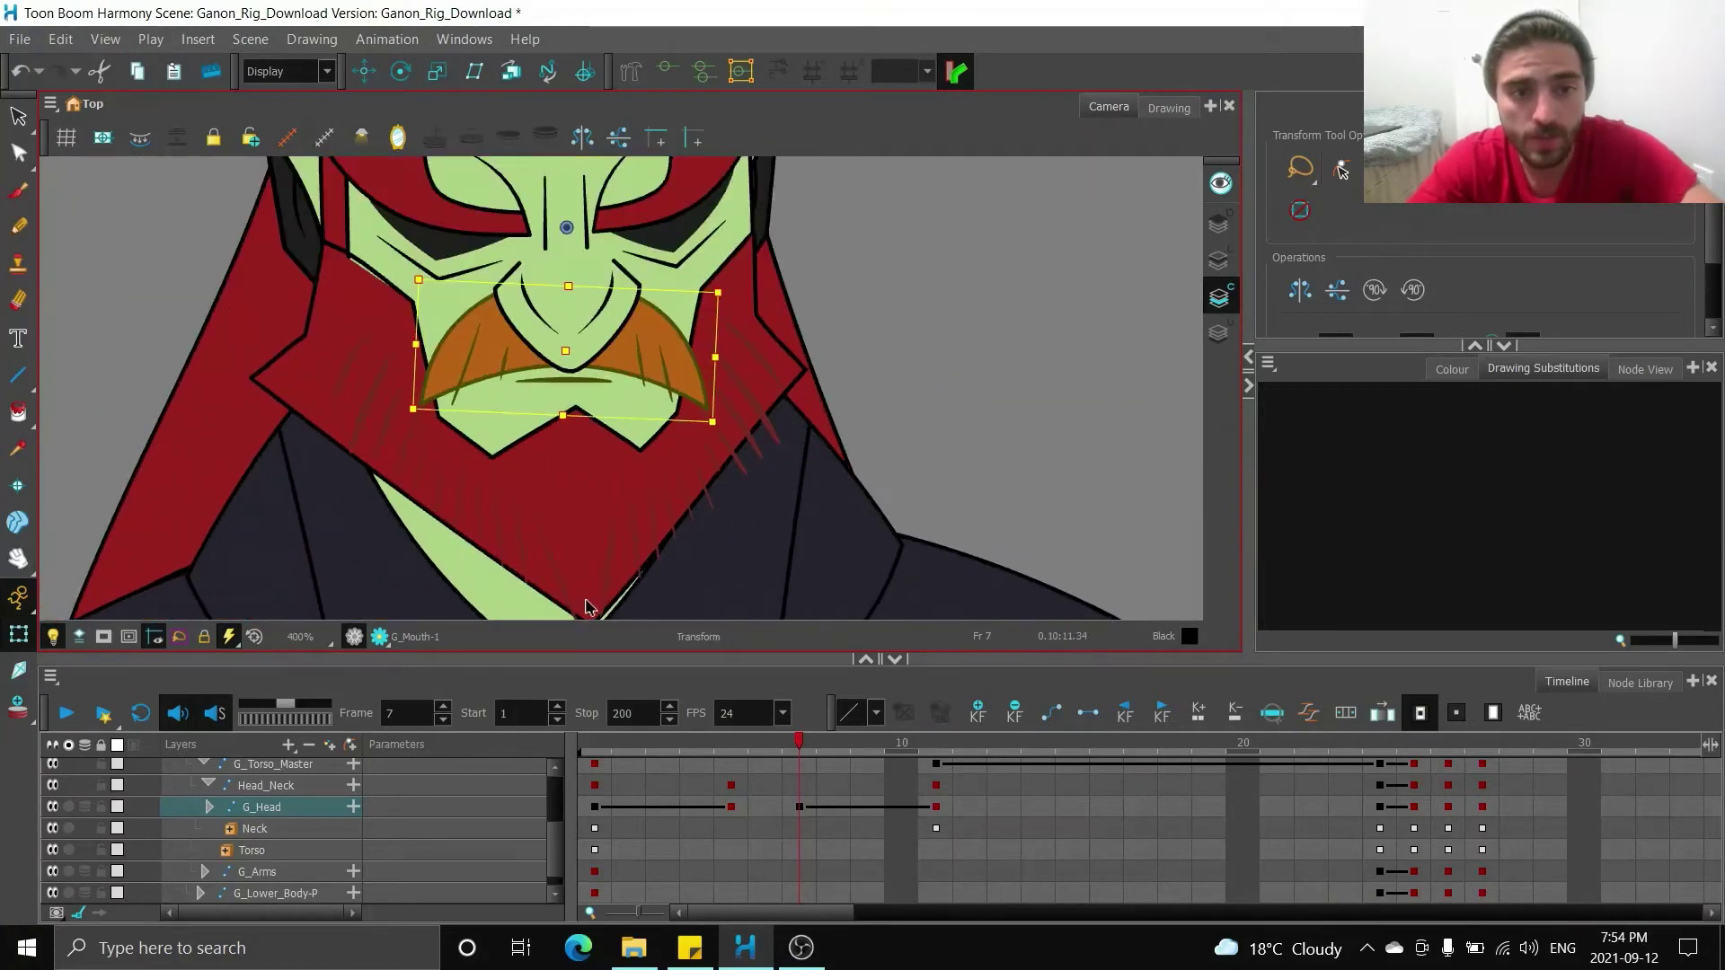
- Shift the beard's deformer point at the chin tip slightly at frame 7, and scrub back to frame 1
left_click(616, 562)
scroll(611, 553, "down", 3)
scroll(577, 512, "up", 5)
scroll(577, 512, "up", 3)
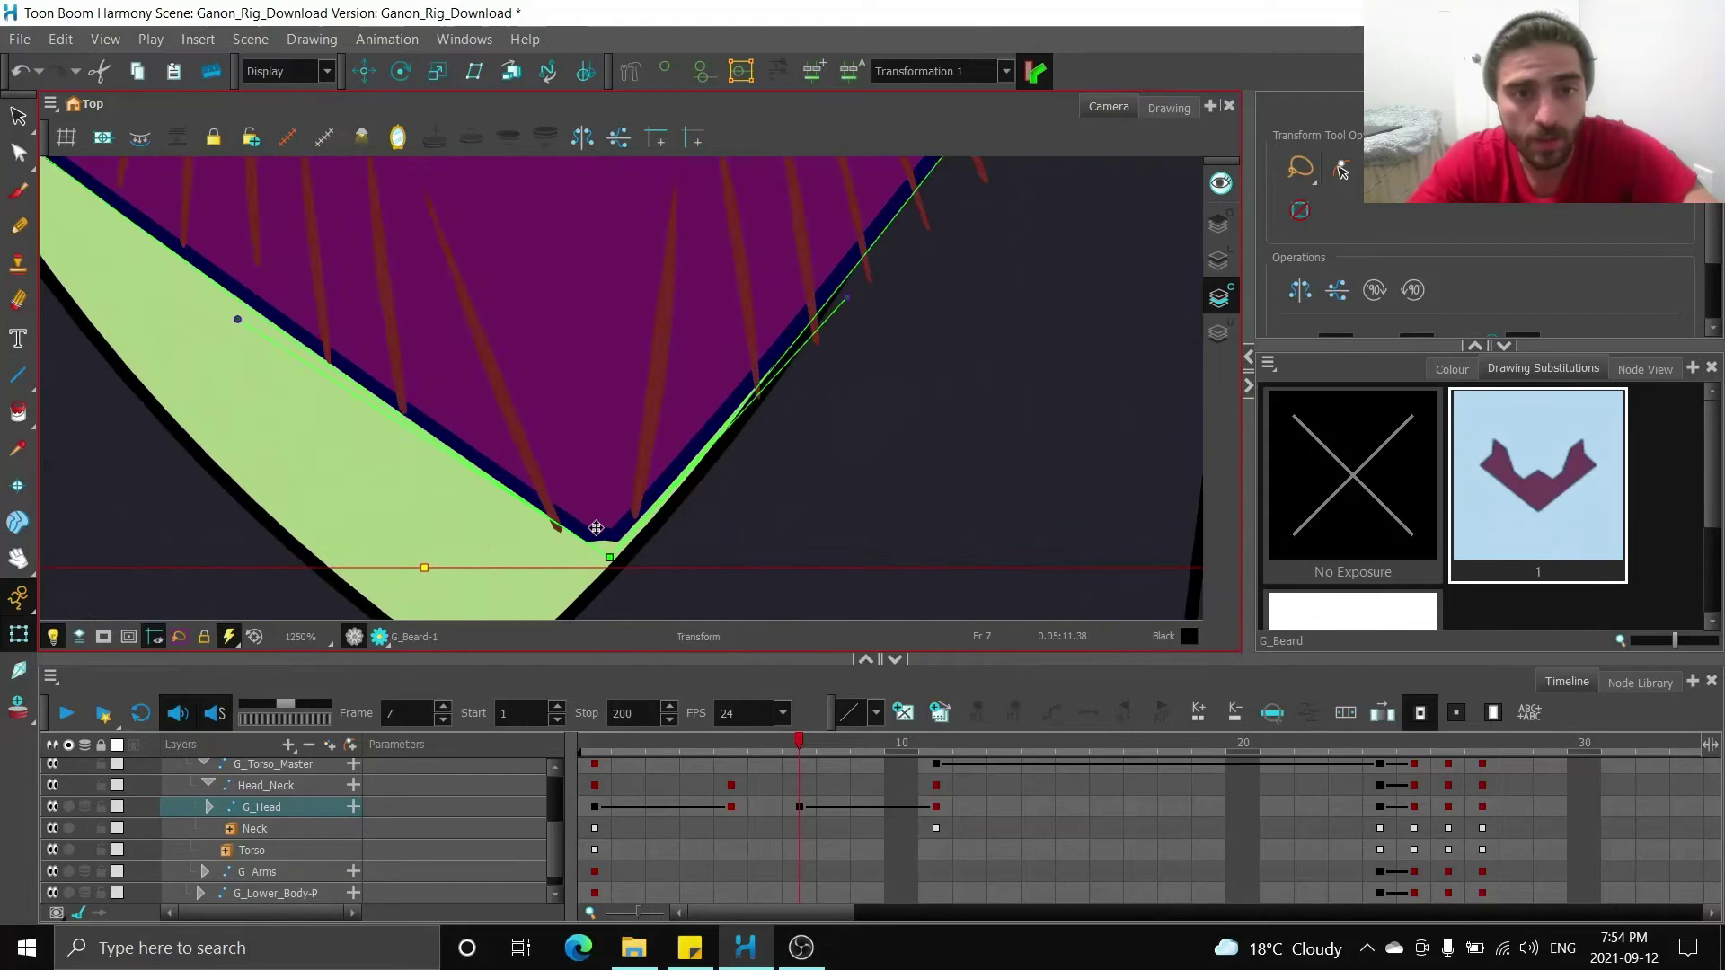
key("b")
left_click_drag(614, 557, 600, 562)
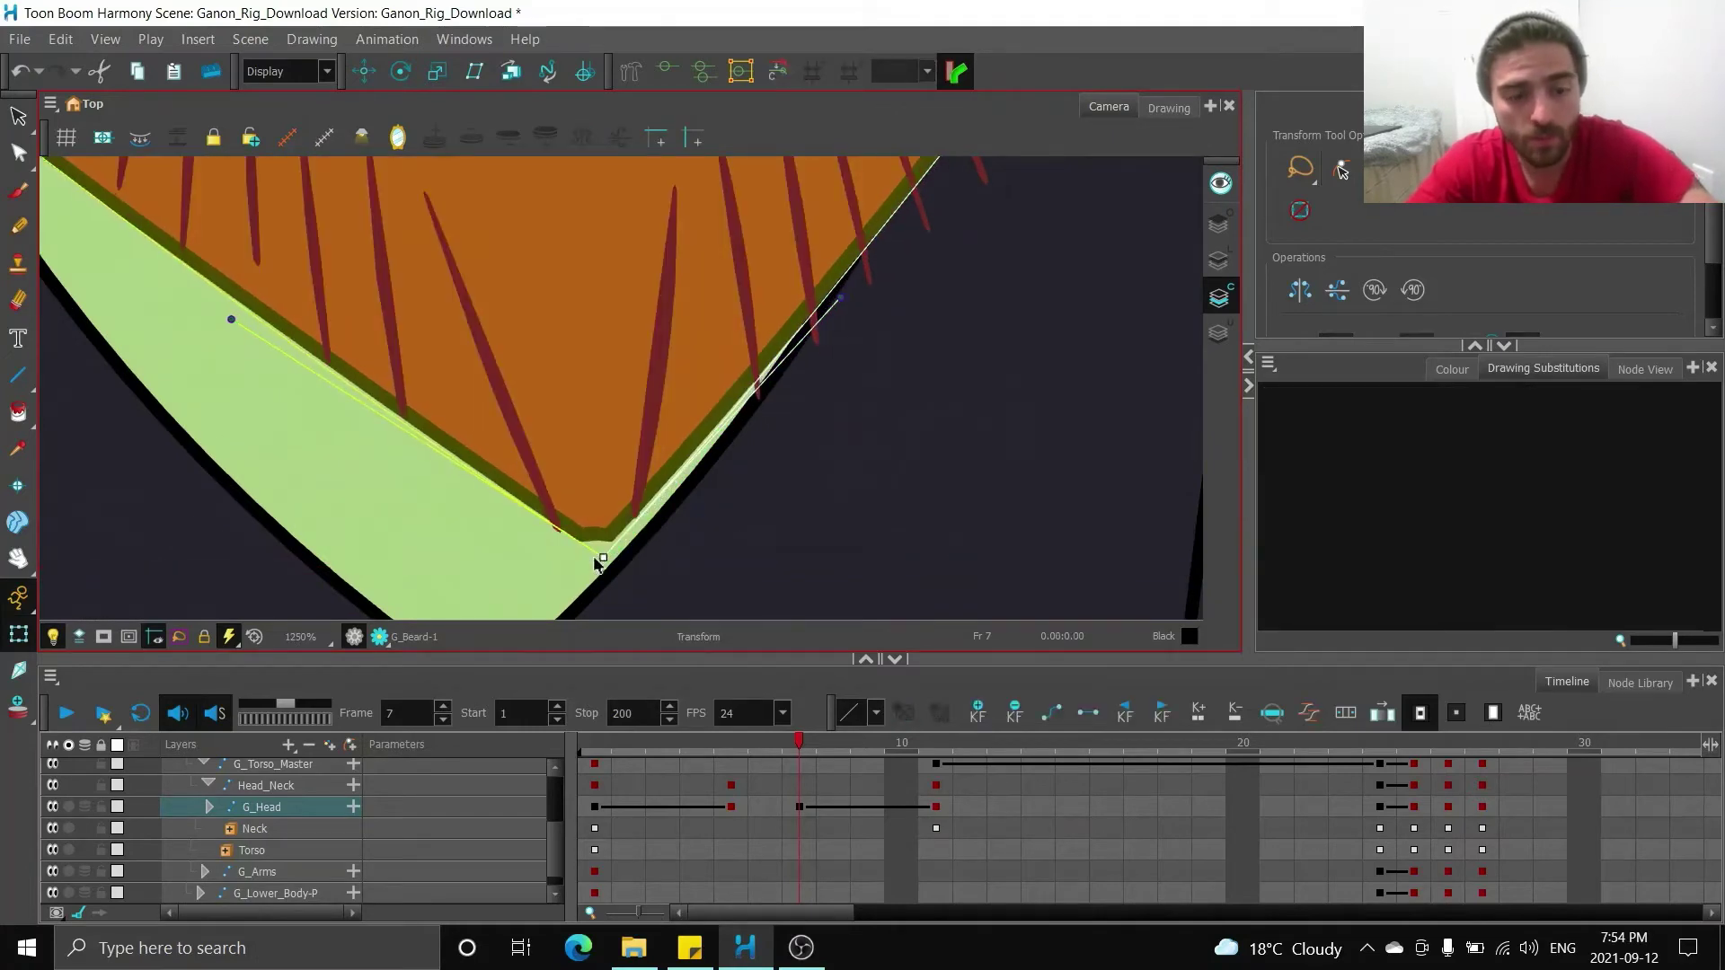
scroll(597, 523, "down", 5)
scroll(596, 524, "down", 7)
scroll(609, 518, "up", 3)
left_click_drag(934, 744, 616, 773)
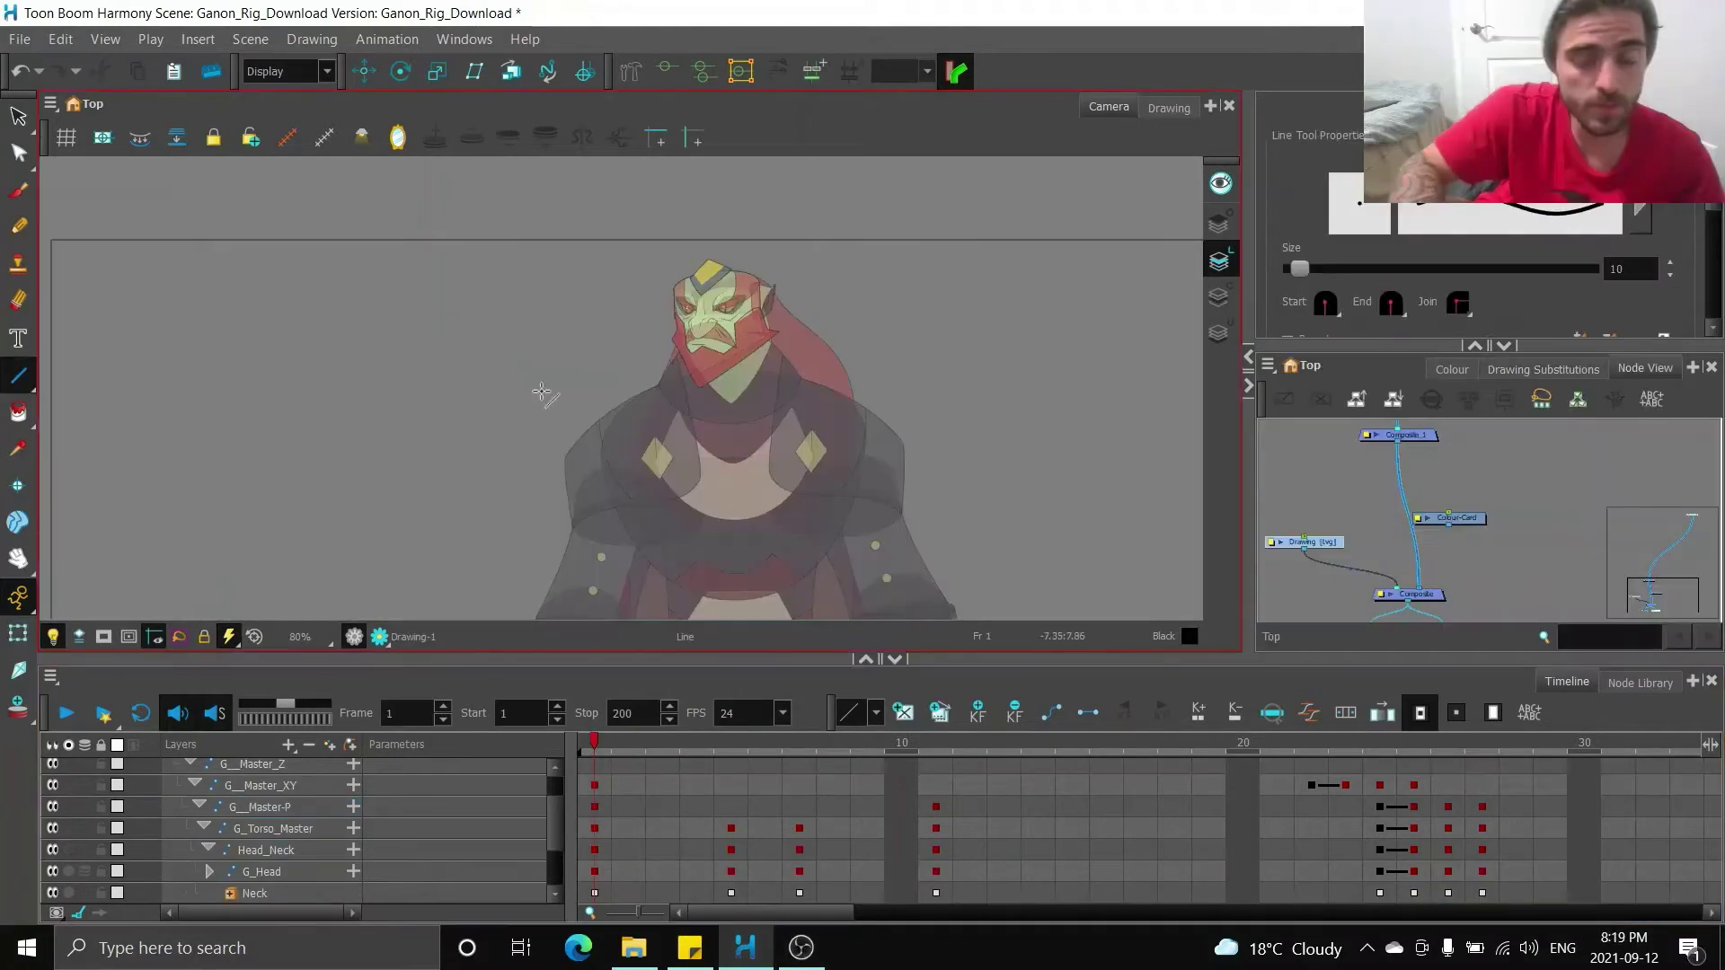
- Draw a rising diagonal line beside the character on the Drawing layer
left_click(1309, 555)
left_click(569, 515)
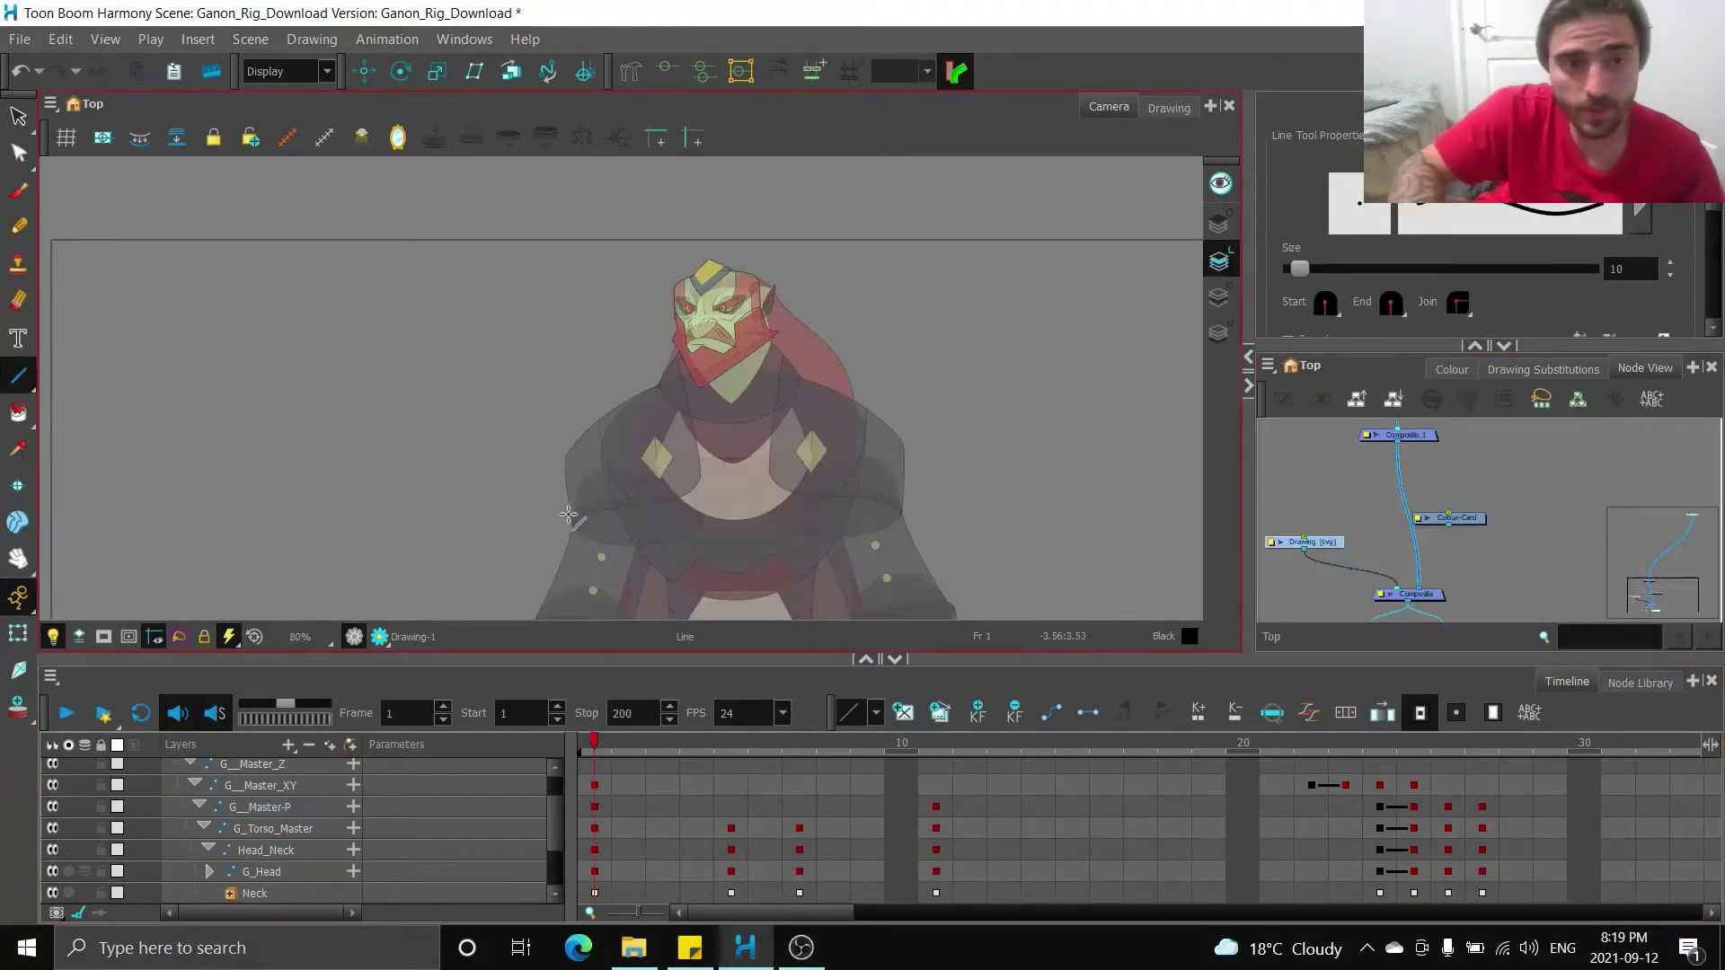
left_click_drag(315, 440, 496, 290)
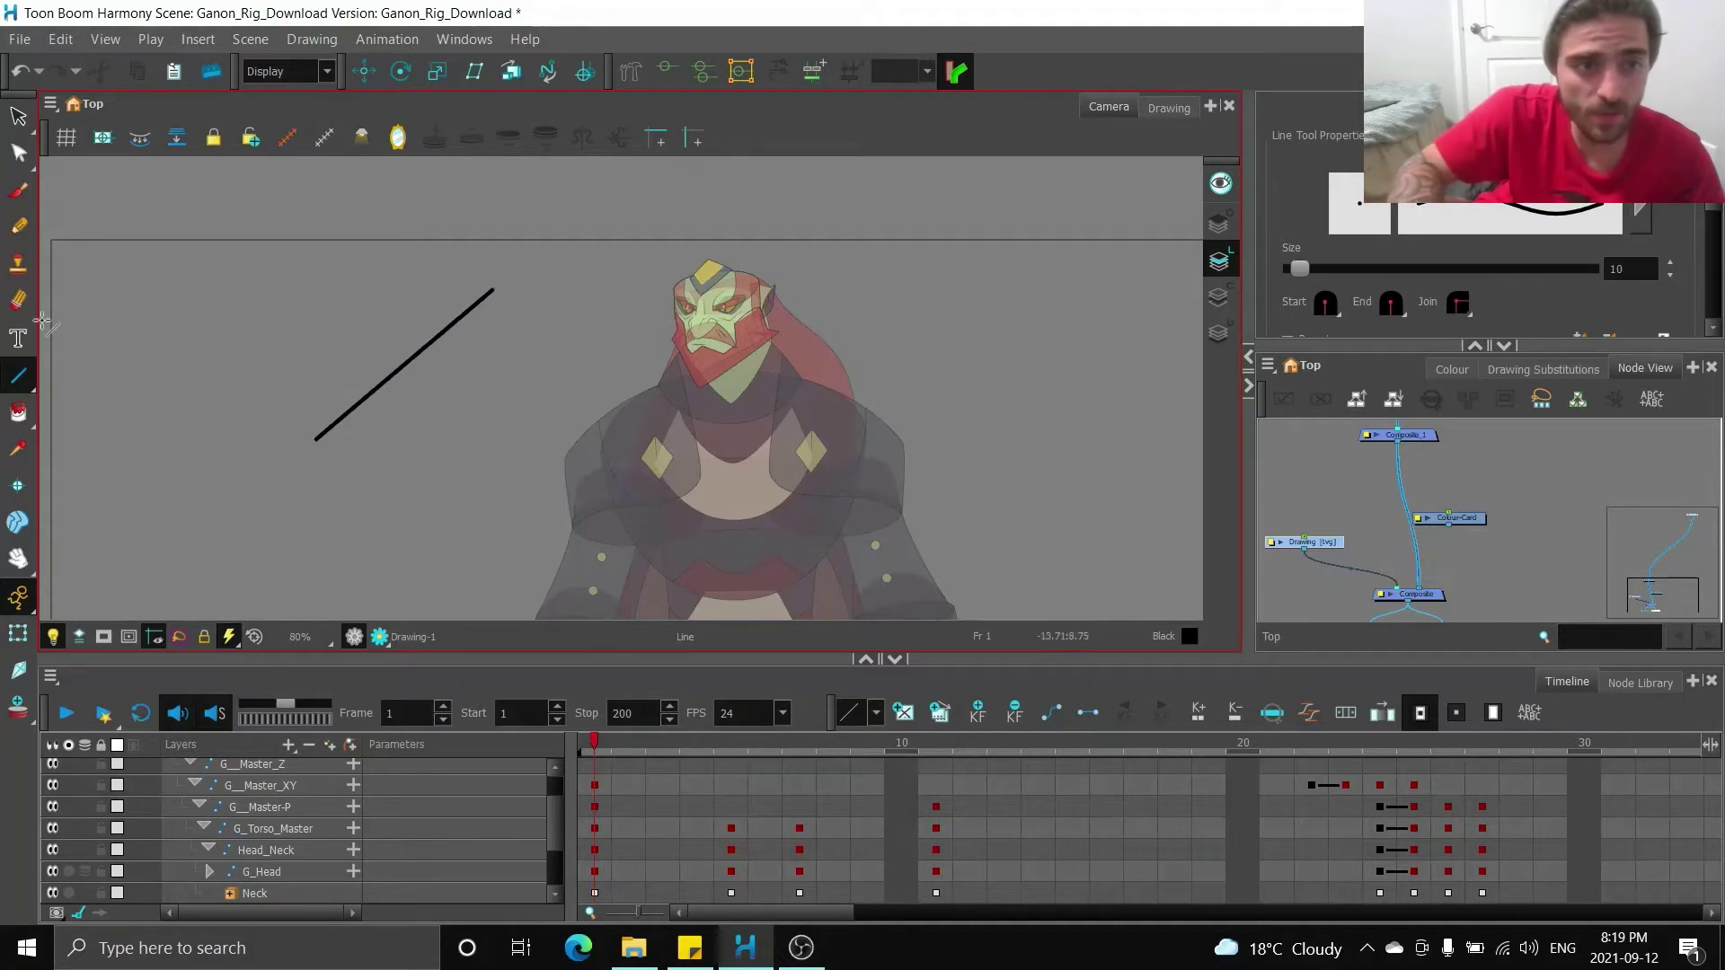
- Bend the diagonal line into an S-shaped ease curve by pulling horizontal handles from both ends with the Contour Editor
left_click(18, 152)
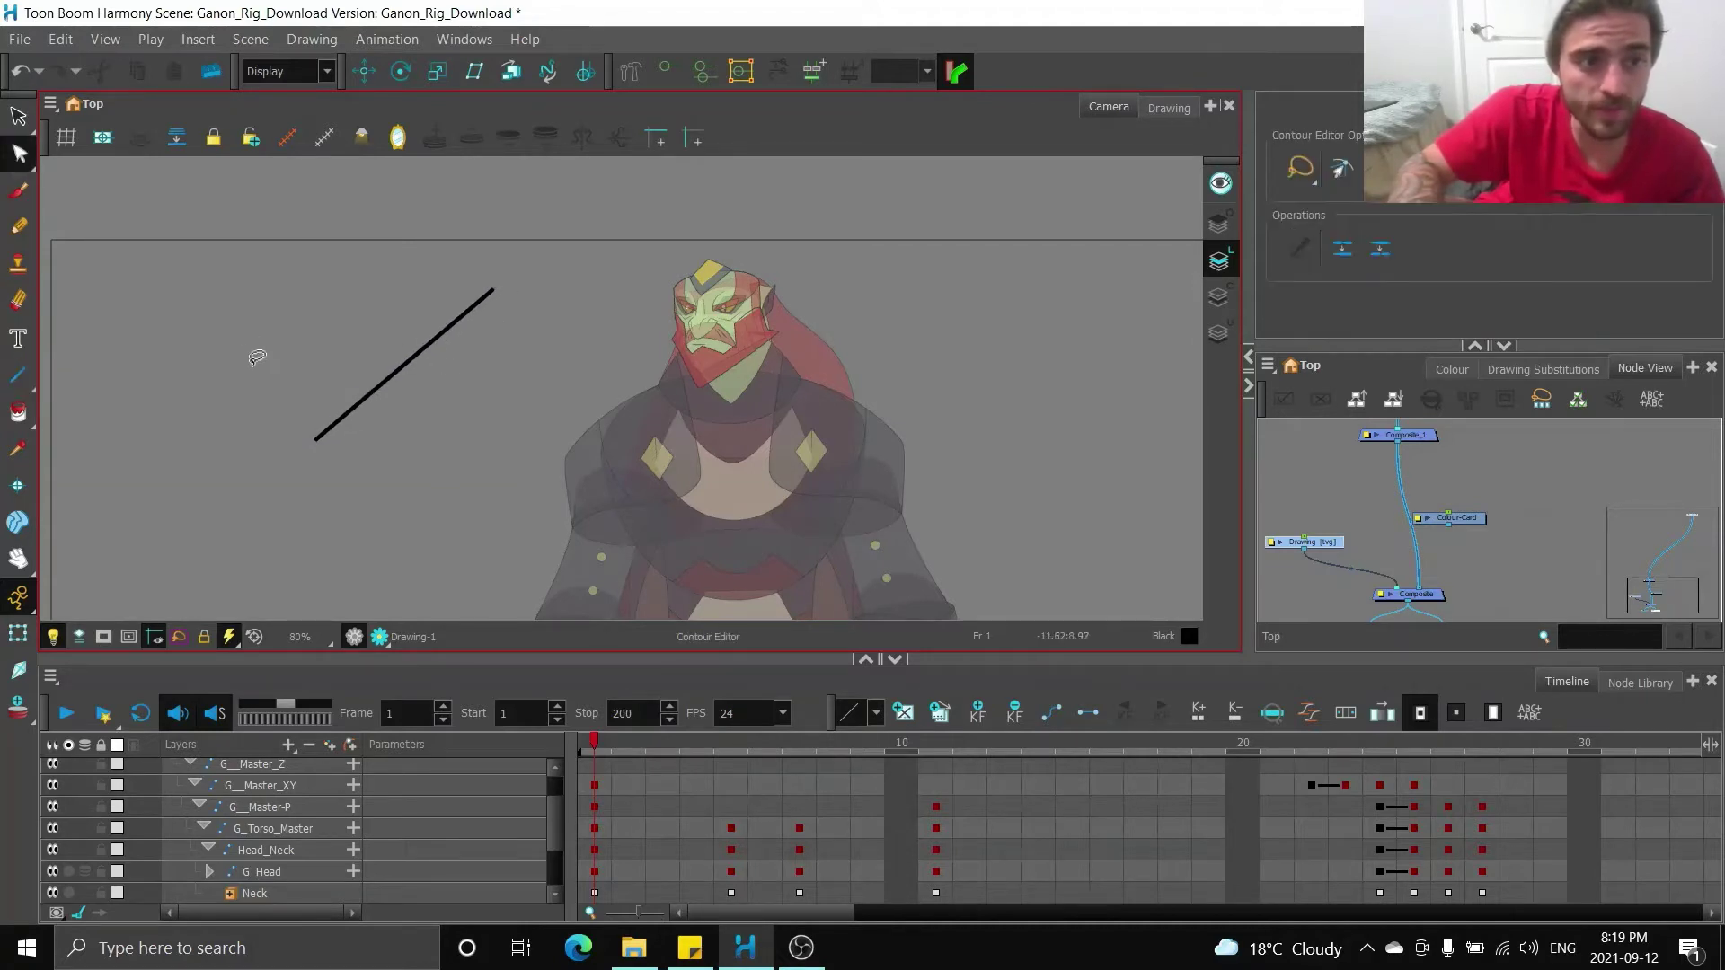
left_click(320, 444)
left_click_drag(316, 443, 413, 449)
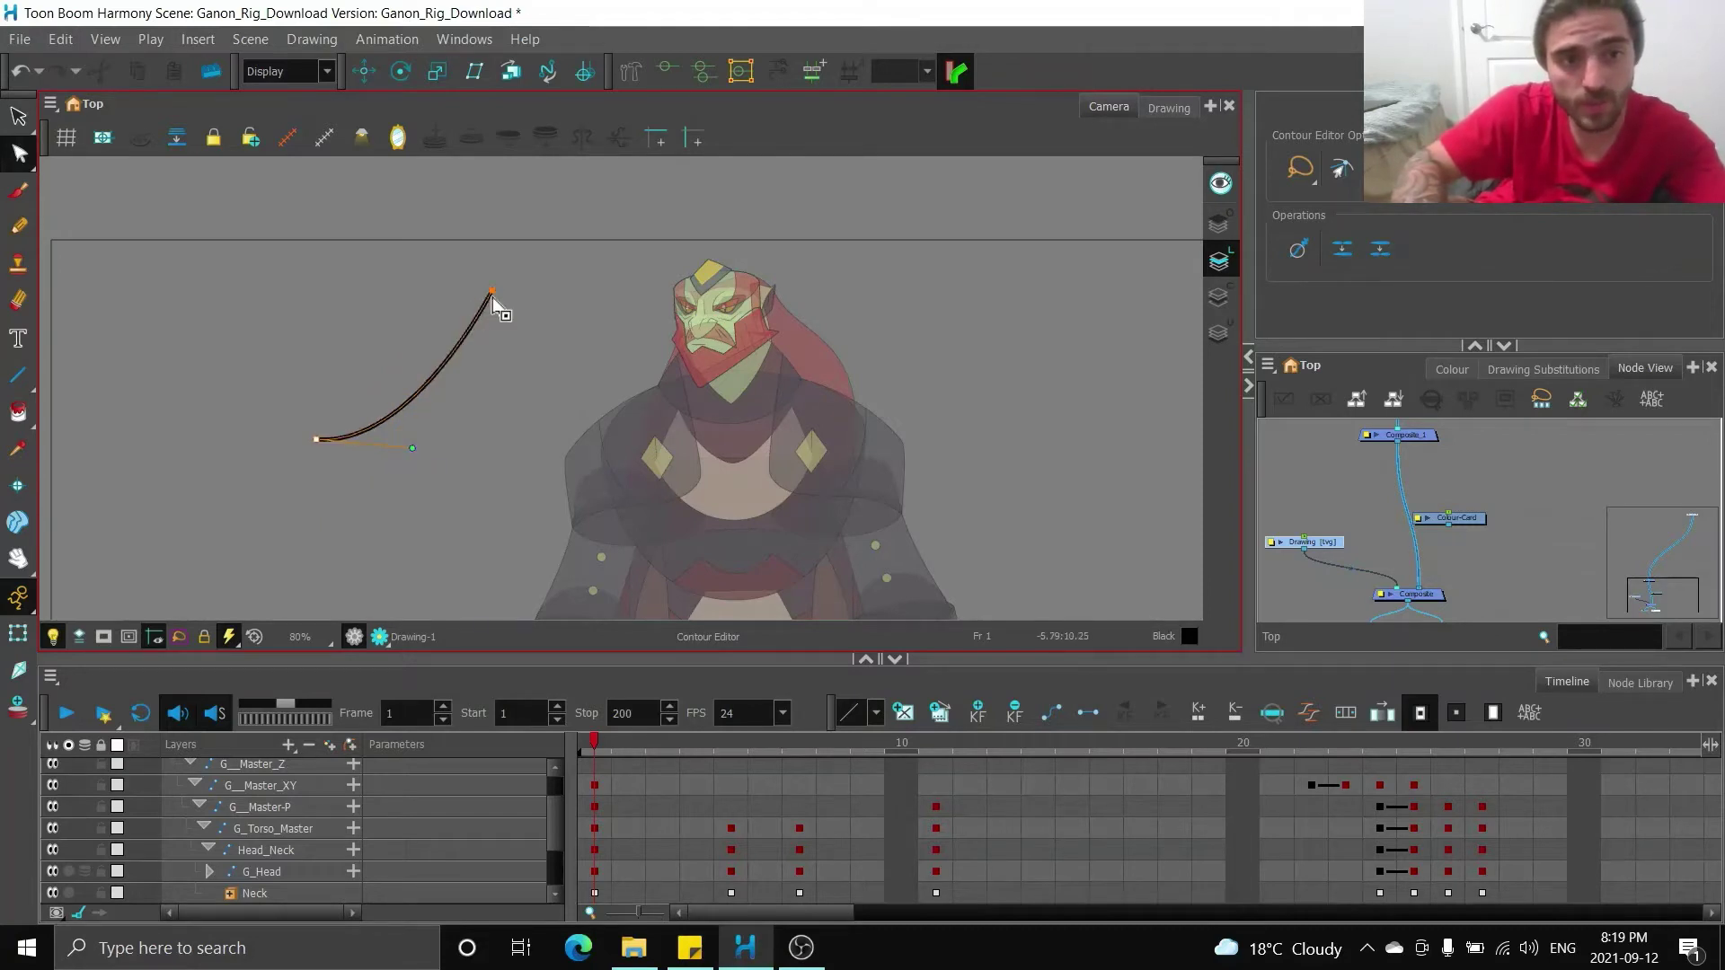
left_click_drag(417, 291, 380, 290)
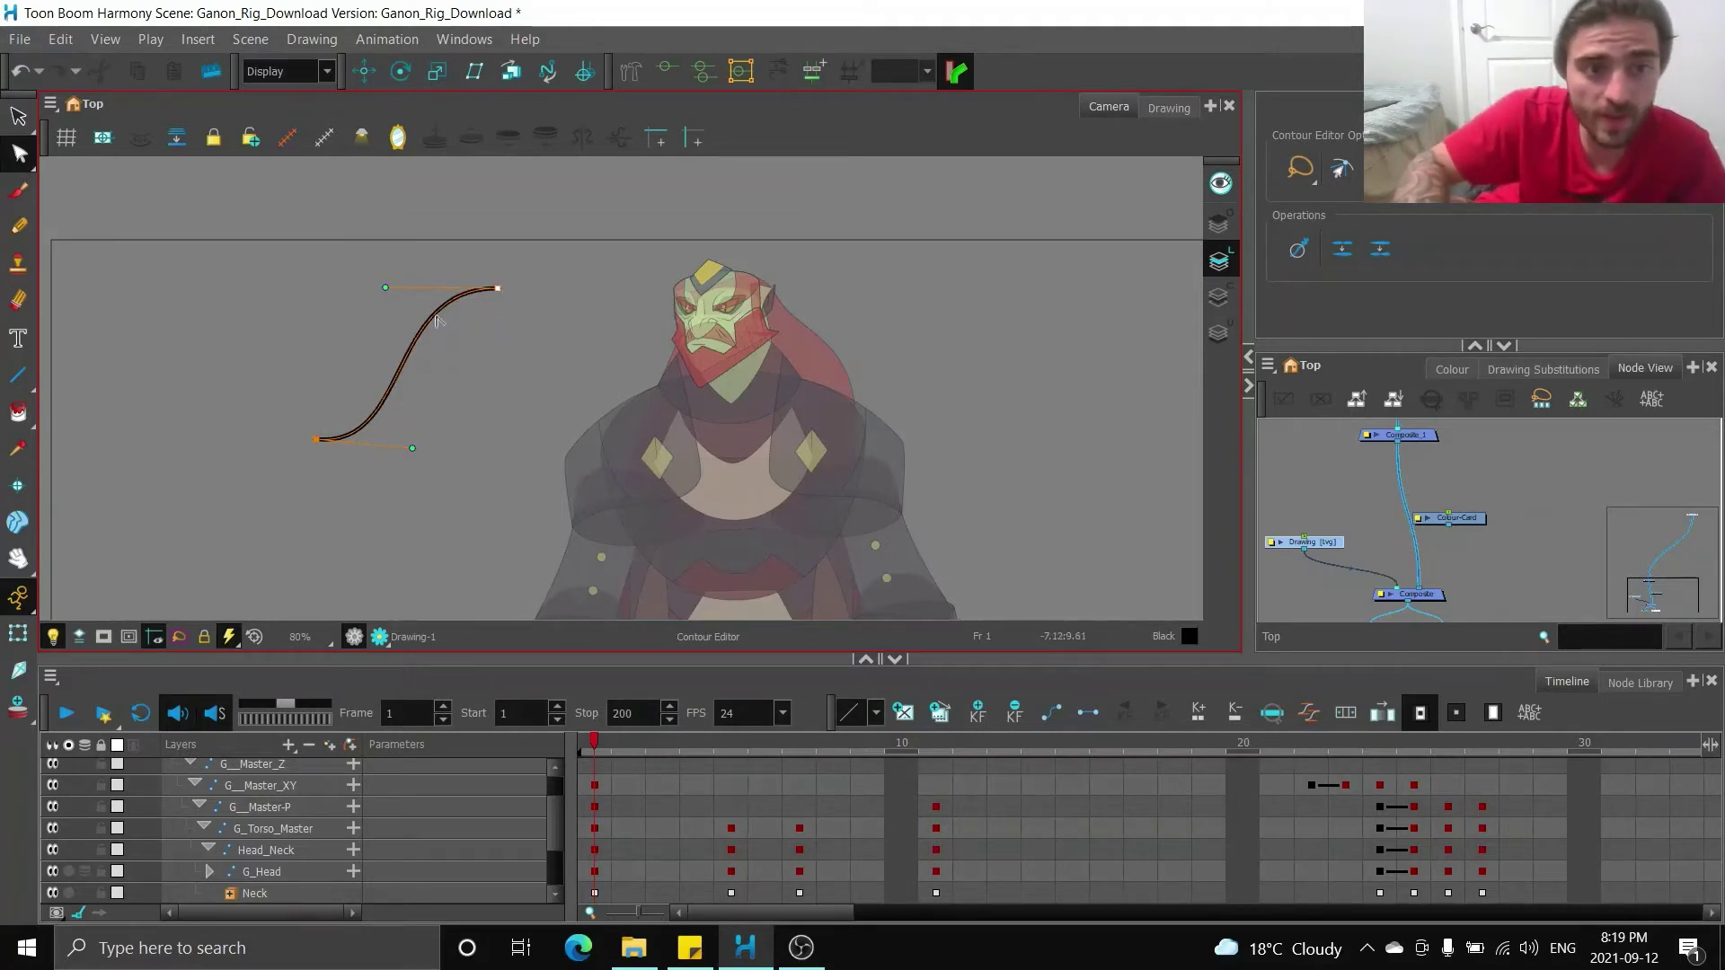
left_click(407, 355)
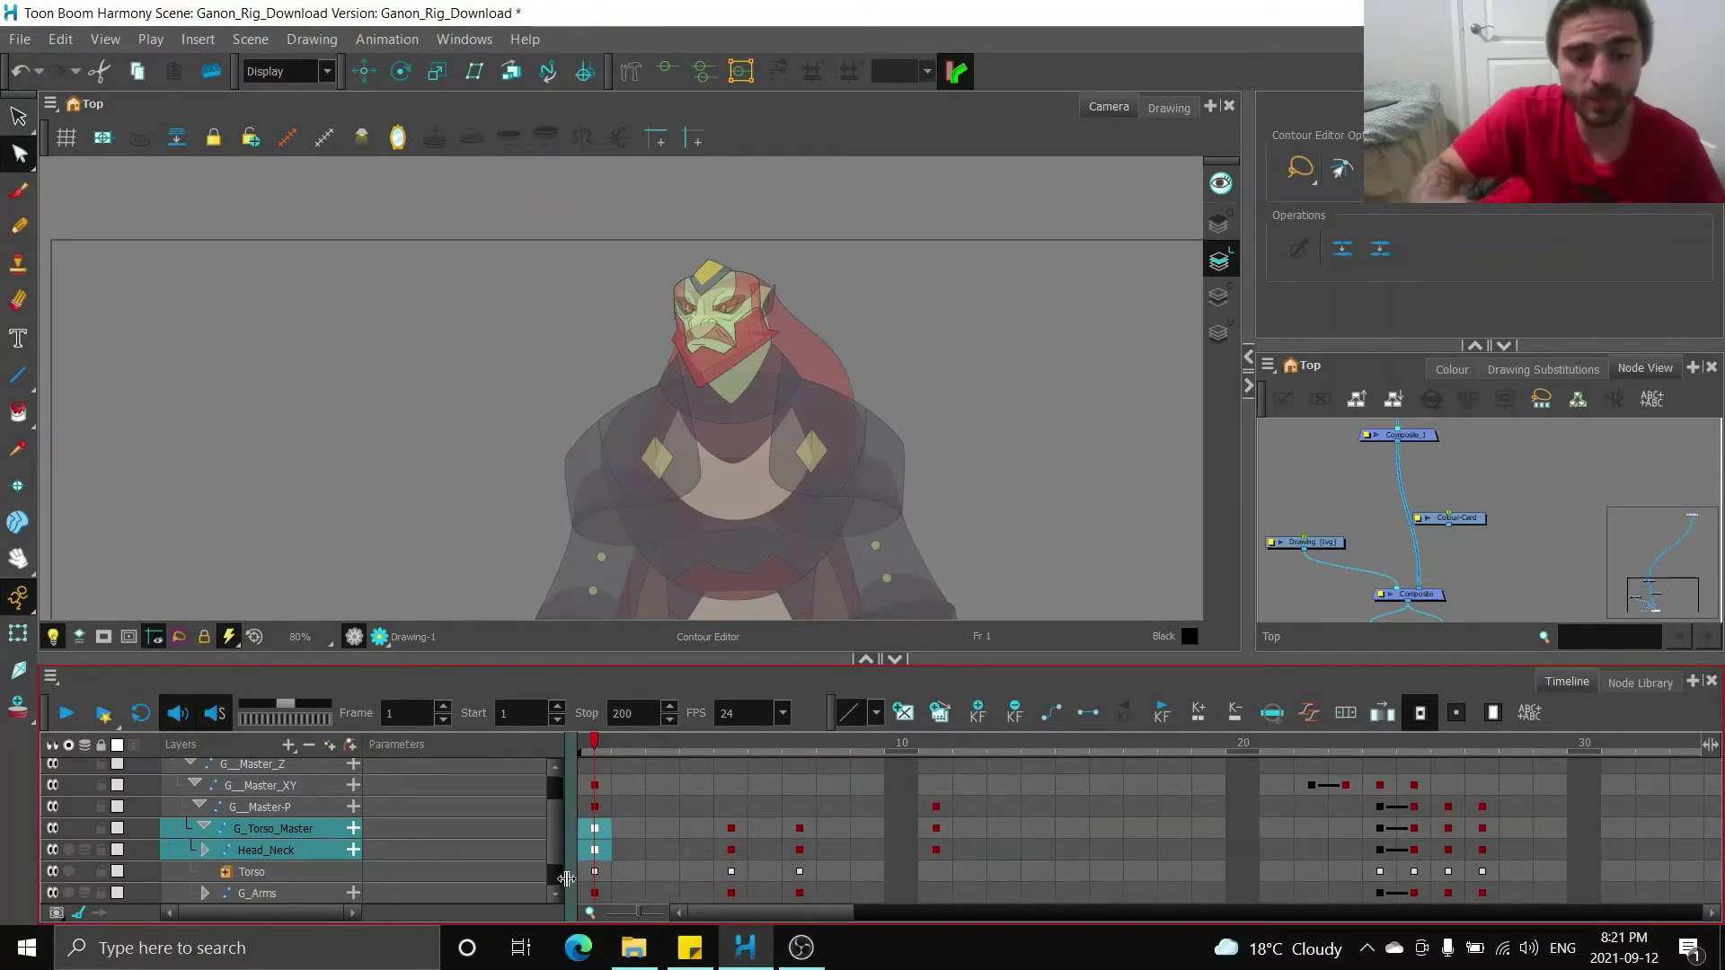
- Turn the G_Torso_Master and Head_Neck keyframes at frames 1 and 7 into motion keyframes, and scrub through the result
key("ctrl+l")
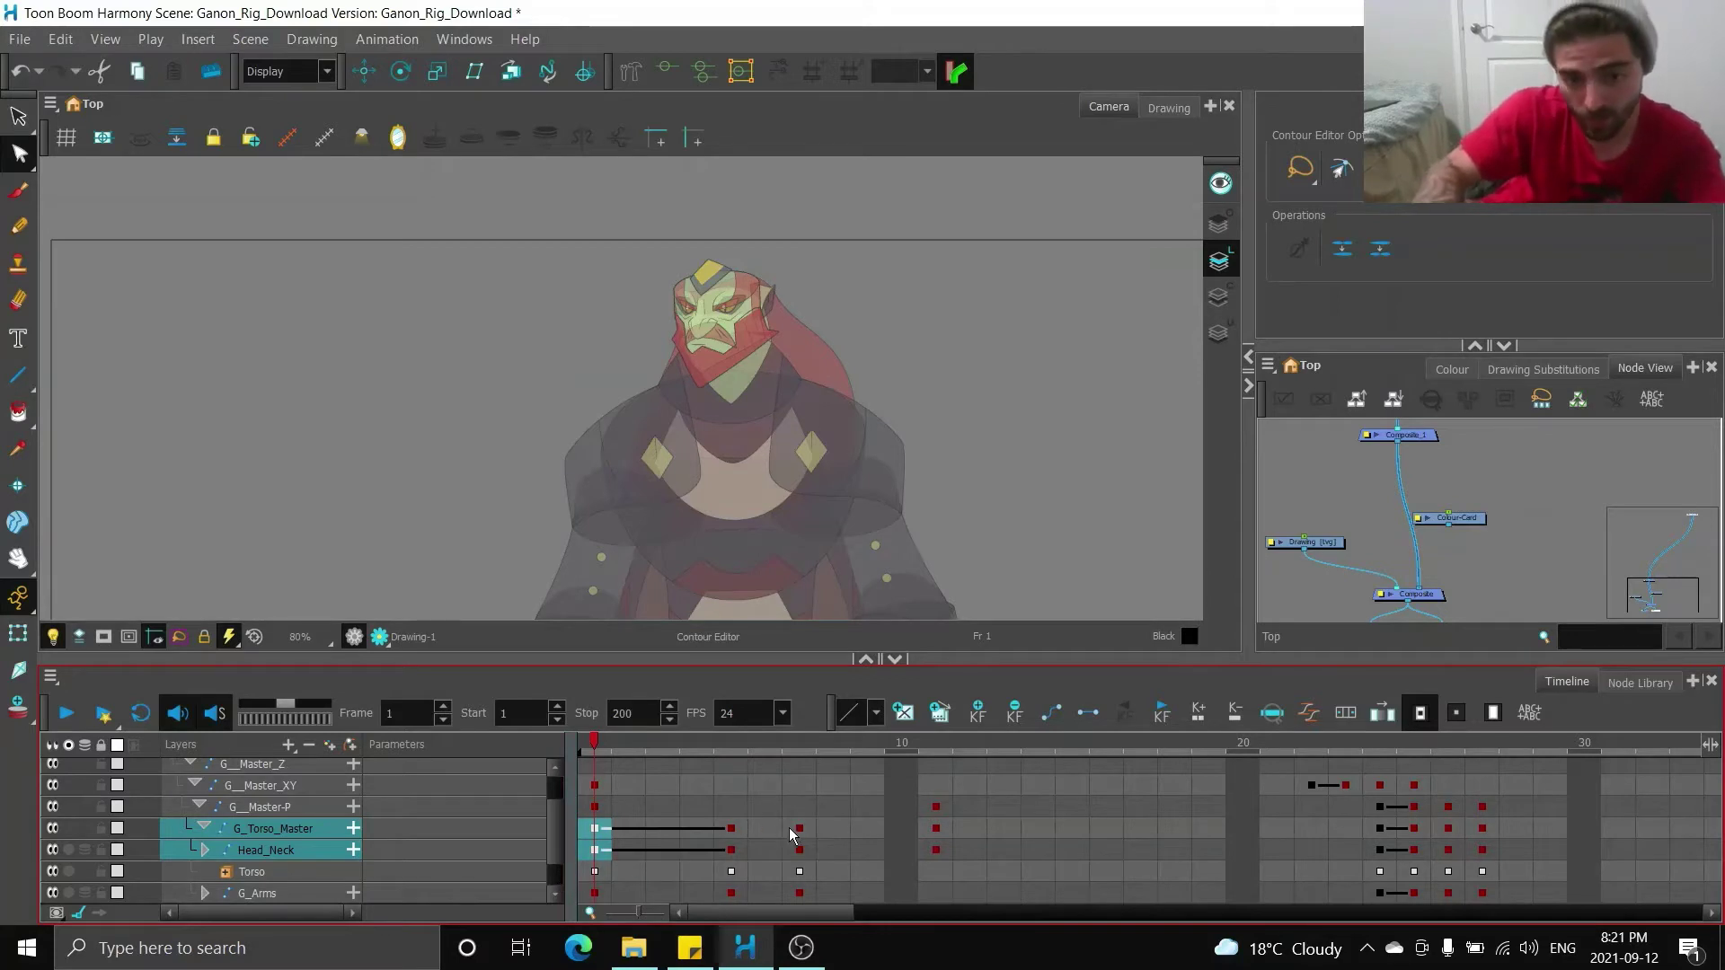
left_click_drag(790, 829, 800, 850)
key("ctrl+k")
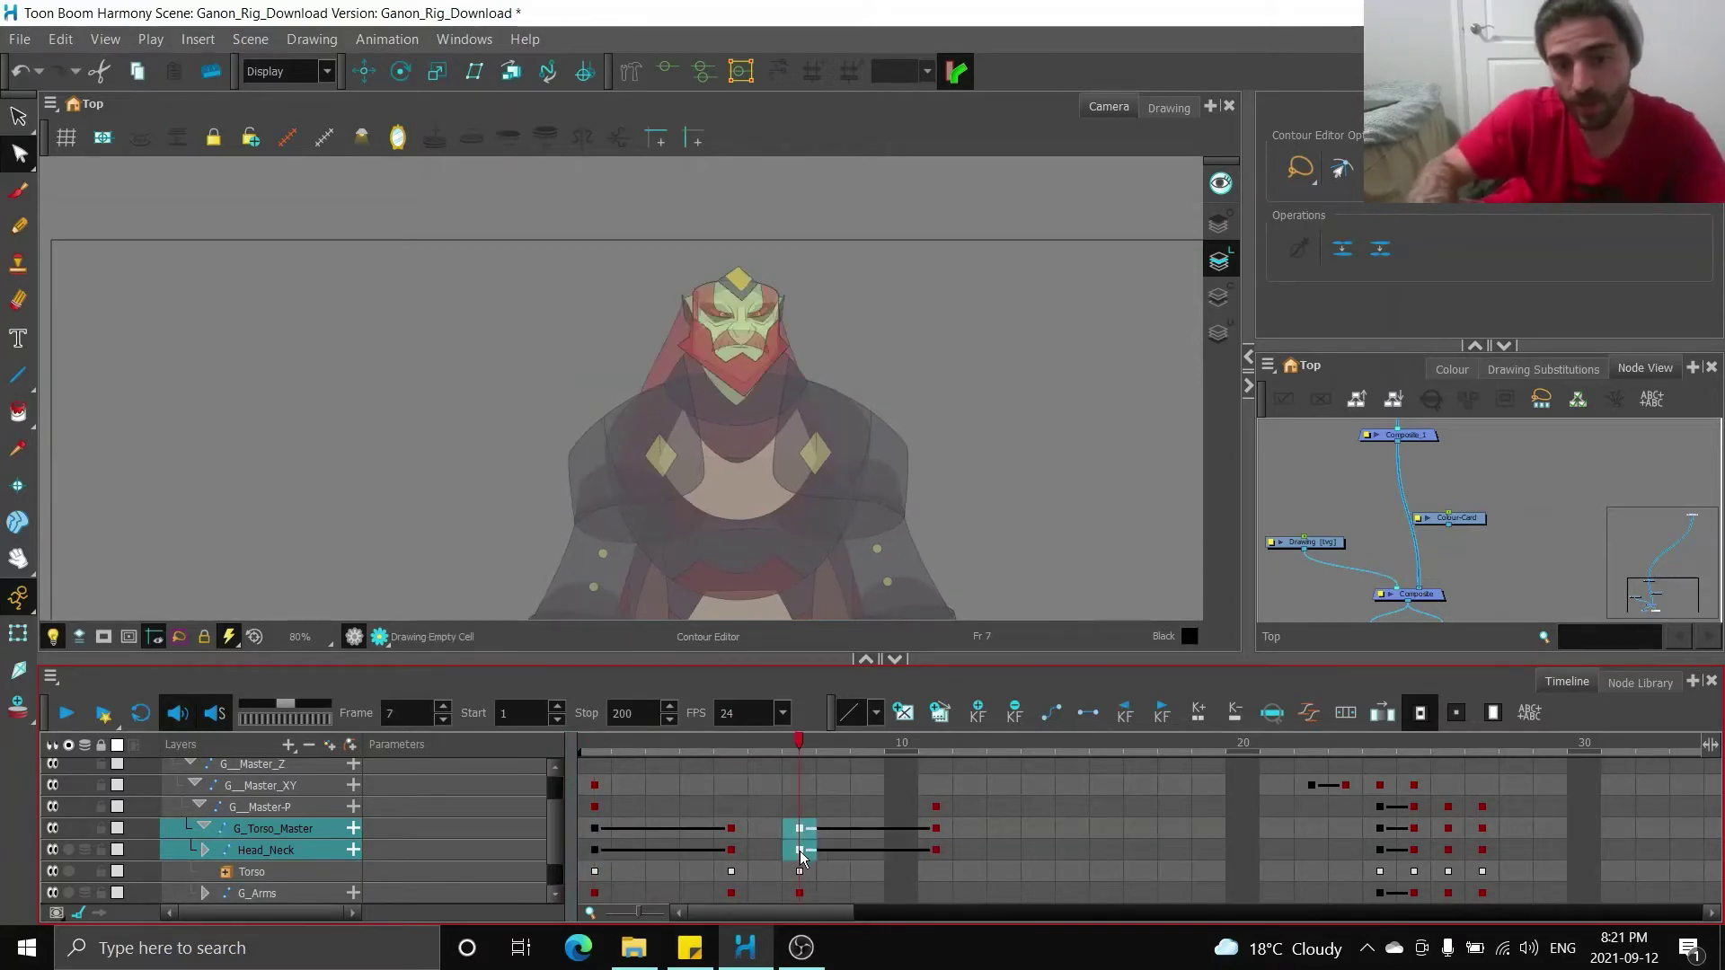
left_click(595, 850)
left_click_drag(593, 741, 785, 799)
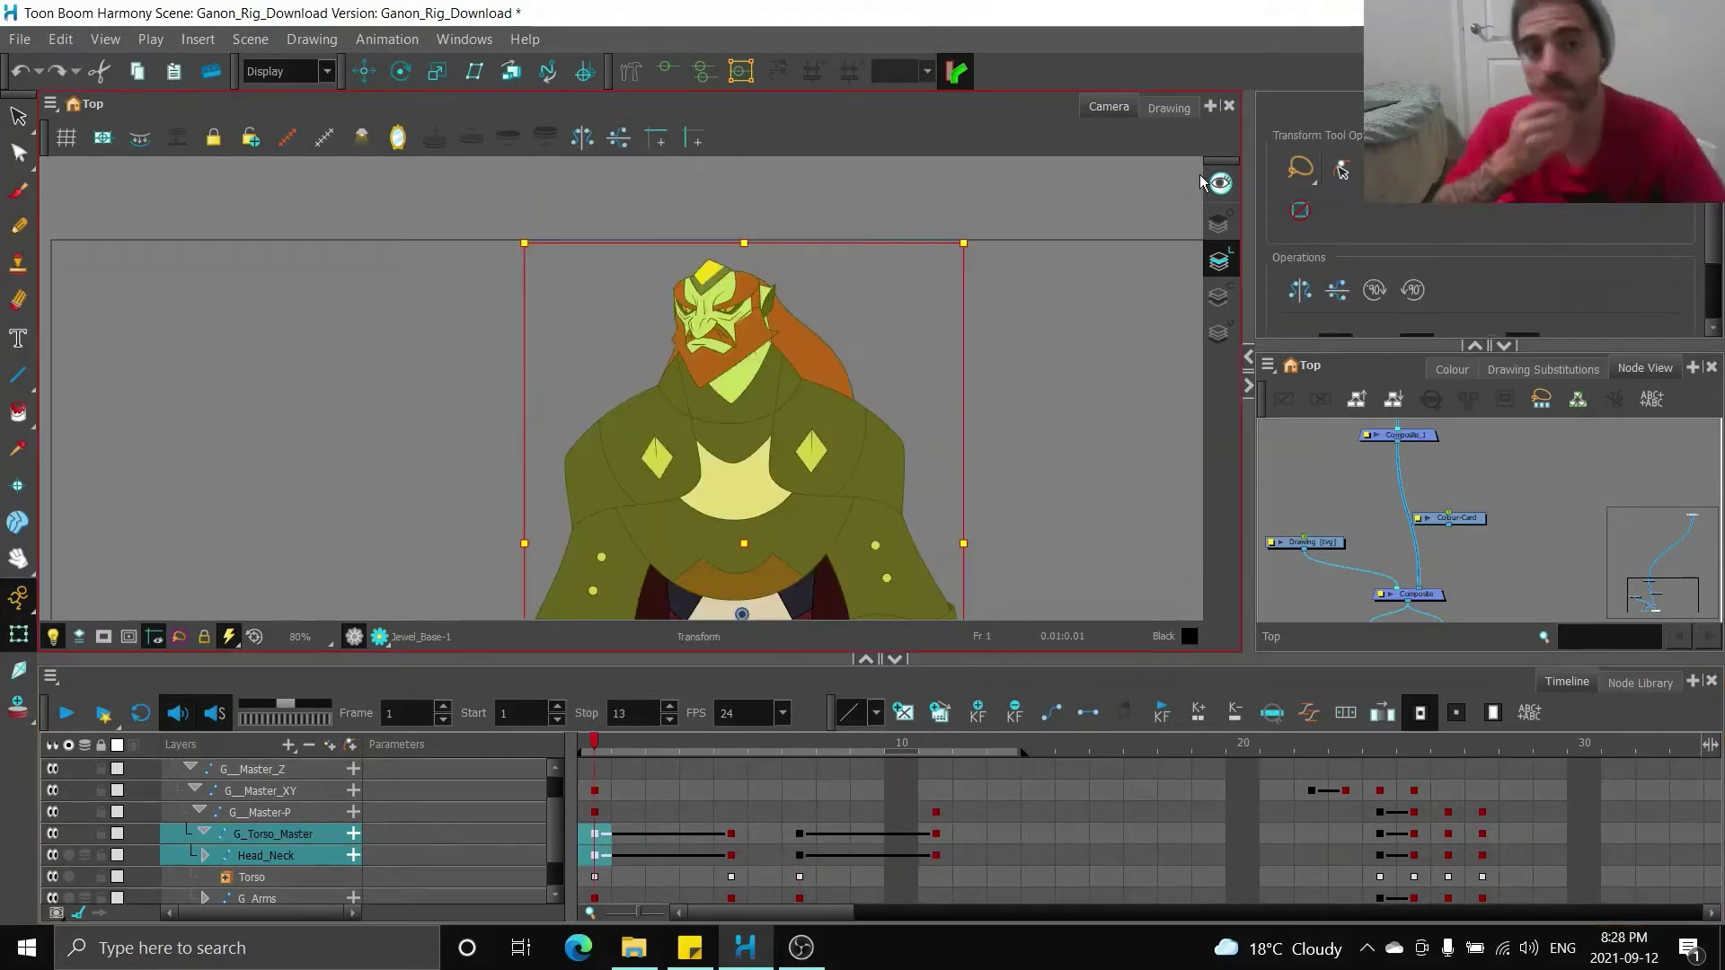
- Open Set Ease for Multiple Parameters for the frame 1 keyframes and apply a Right Time Ratio of 40
left_click(1261, 584)
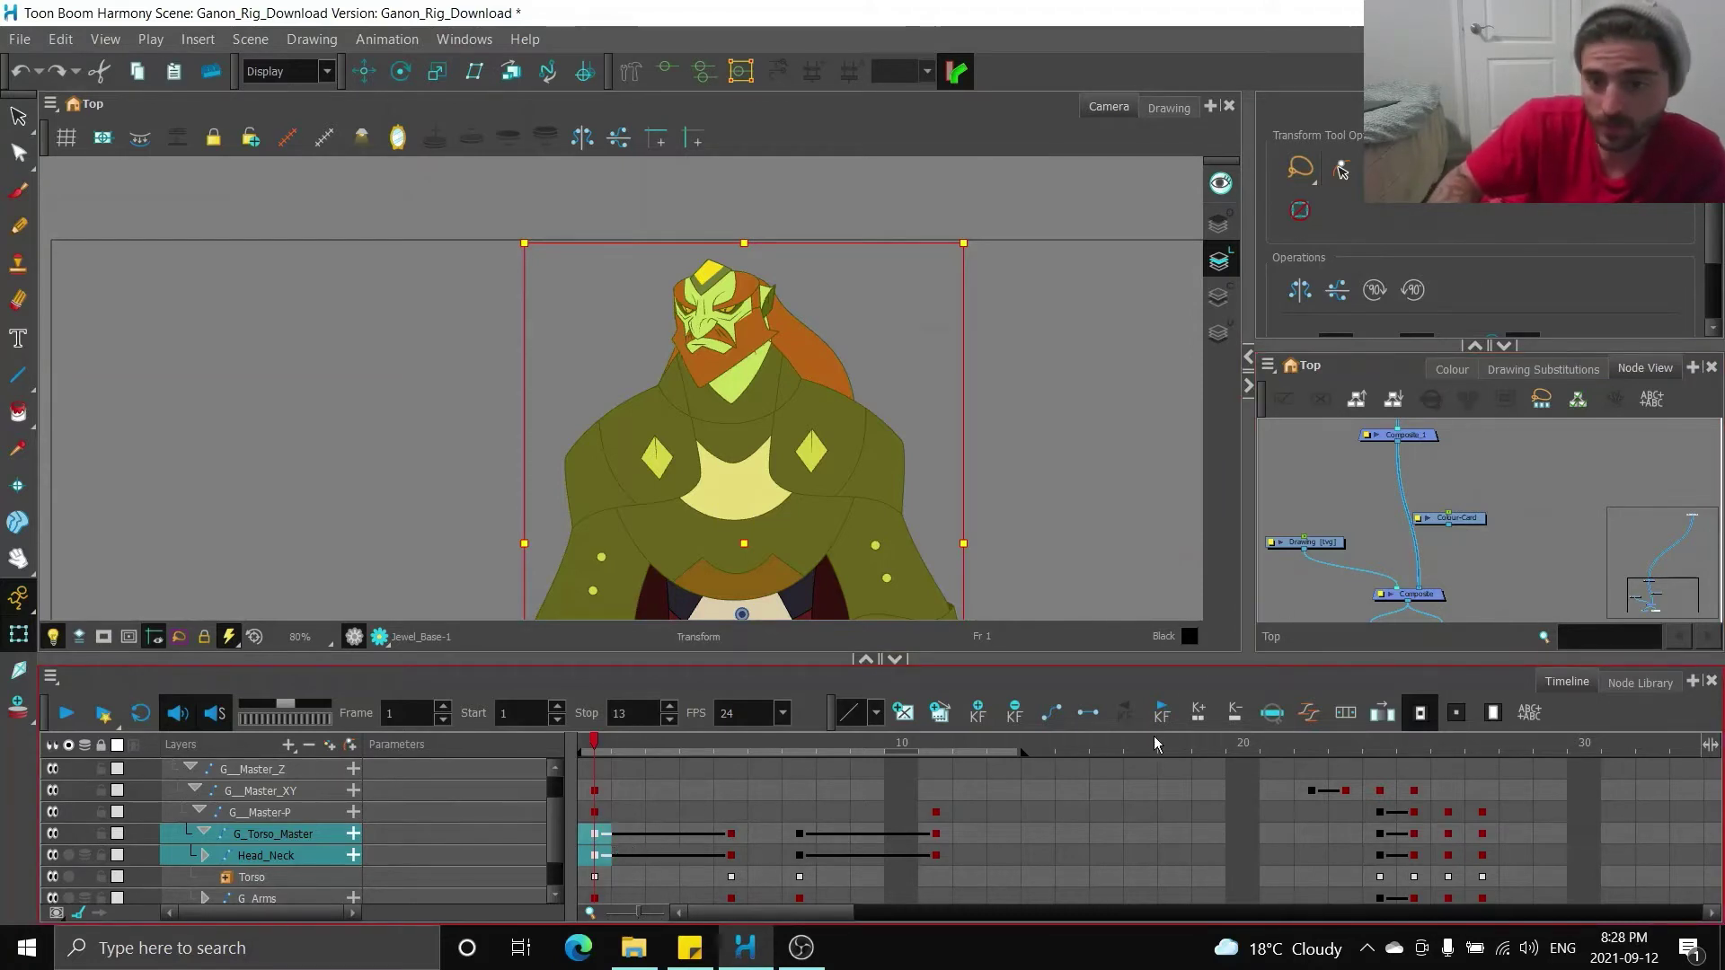
left_click(1309, 714)
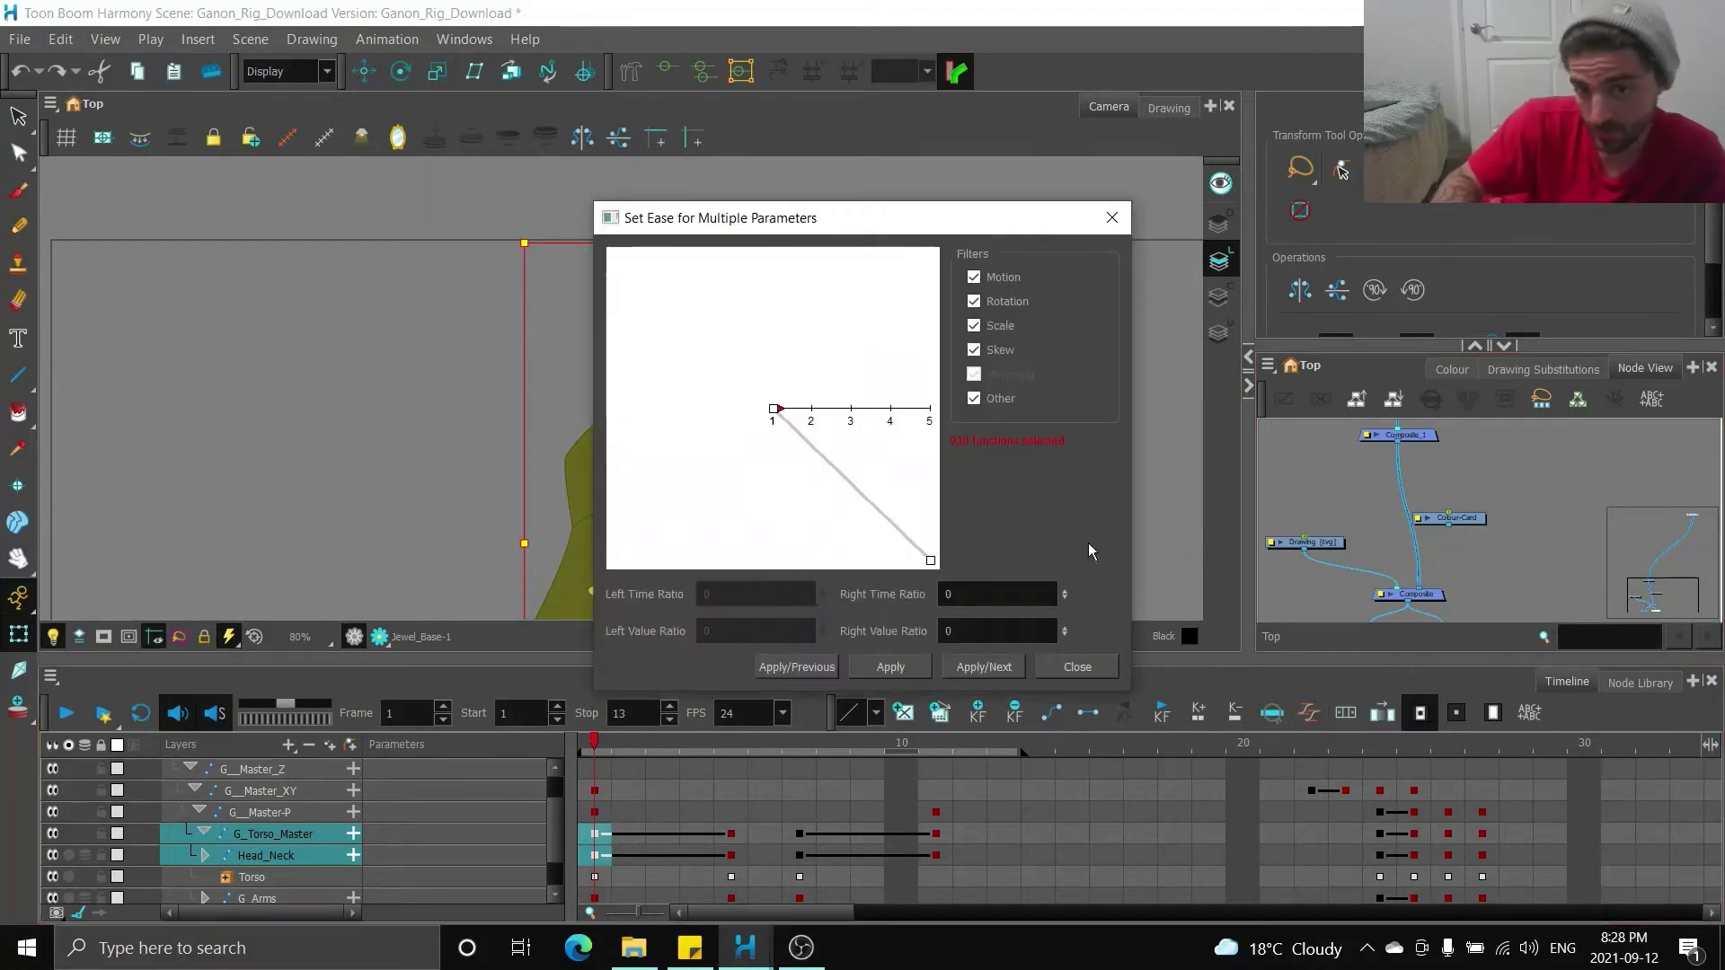
left_click_drag(899, 228, 948, 197)
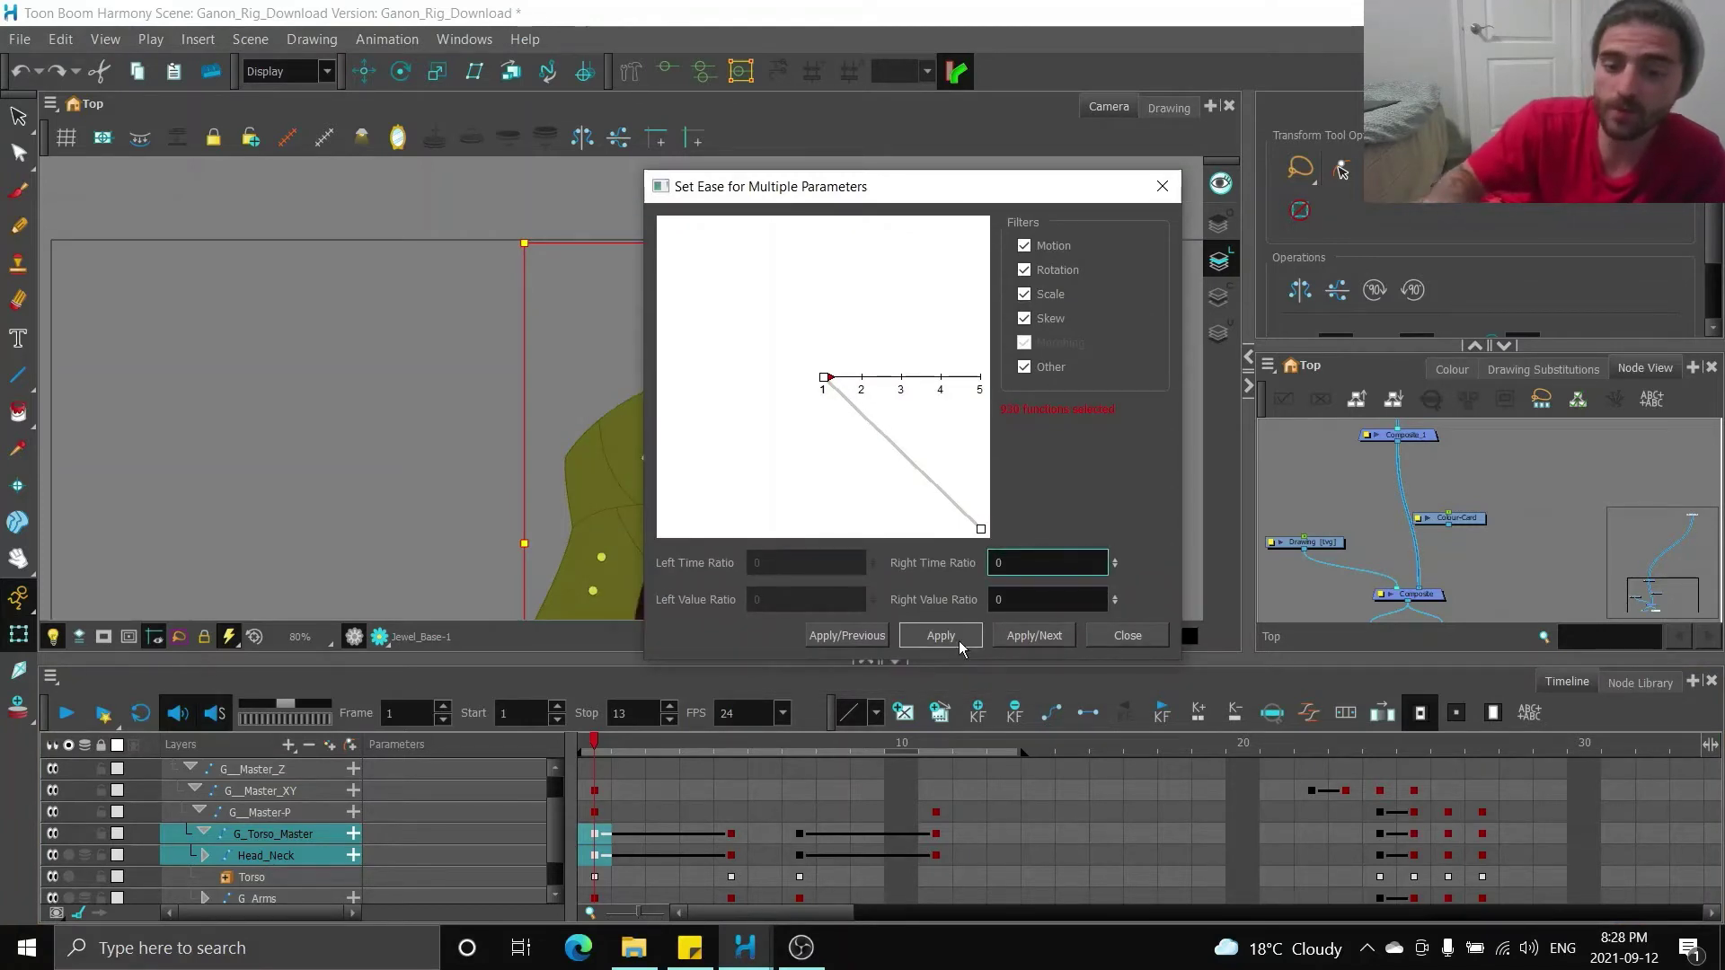
key("BackSpace")
type("40")
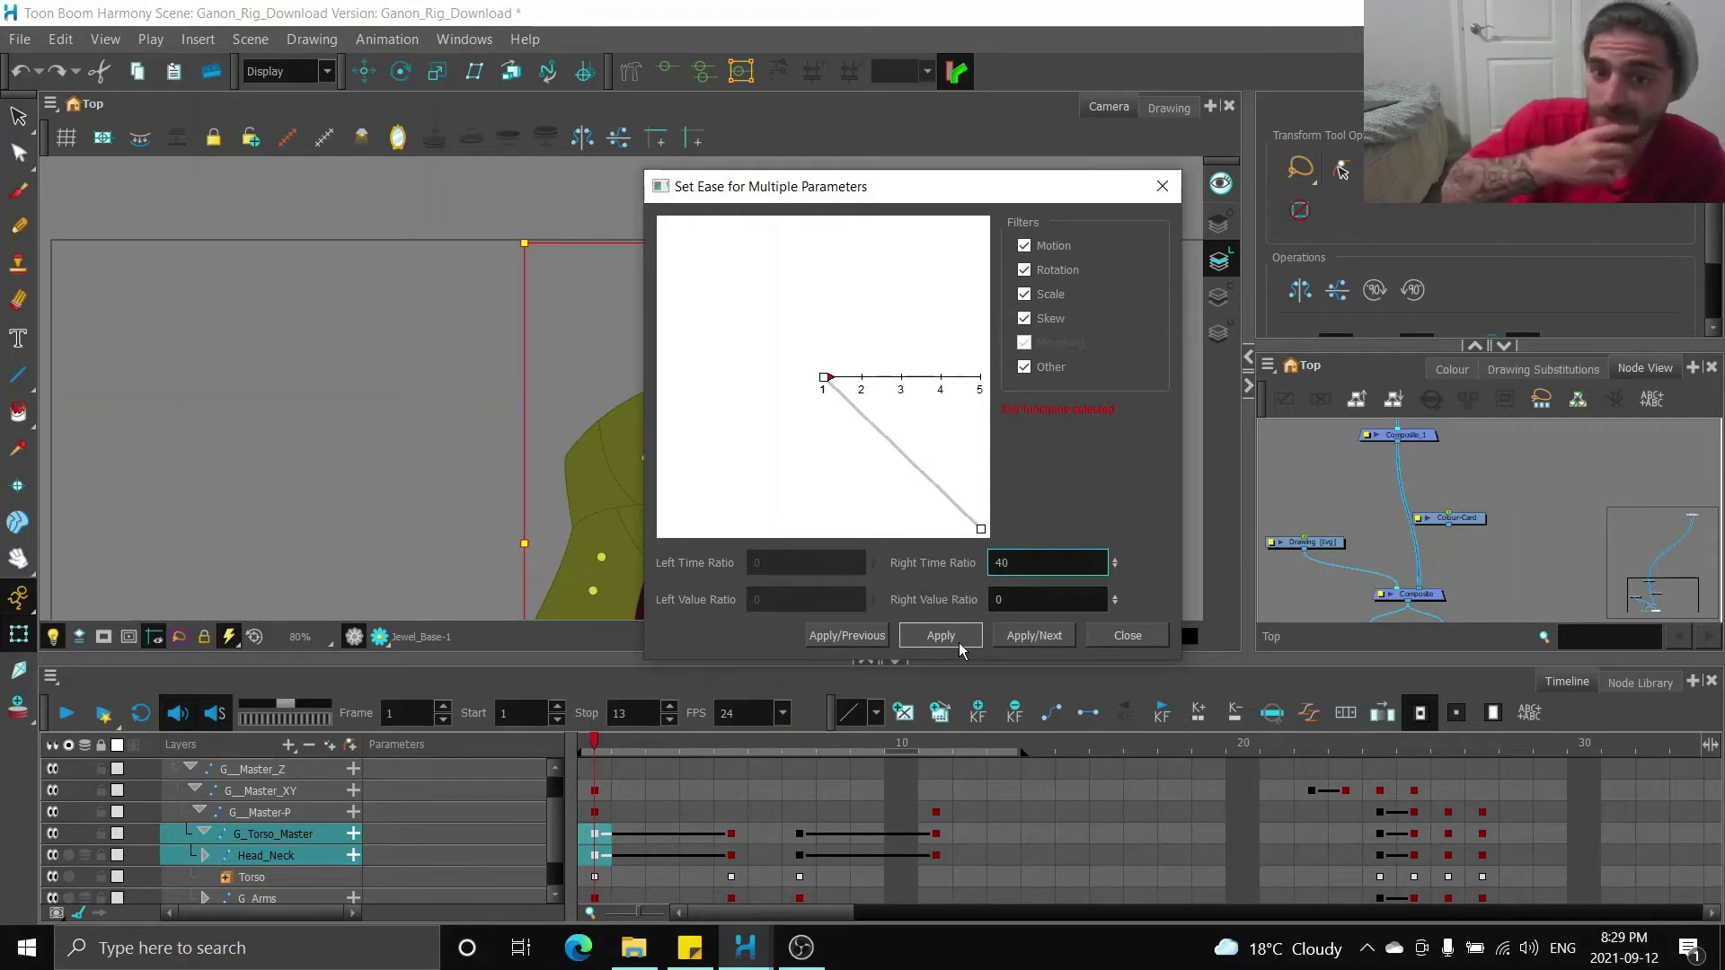
left_click(958, 643)
left_click(1035, 636)
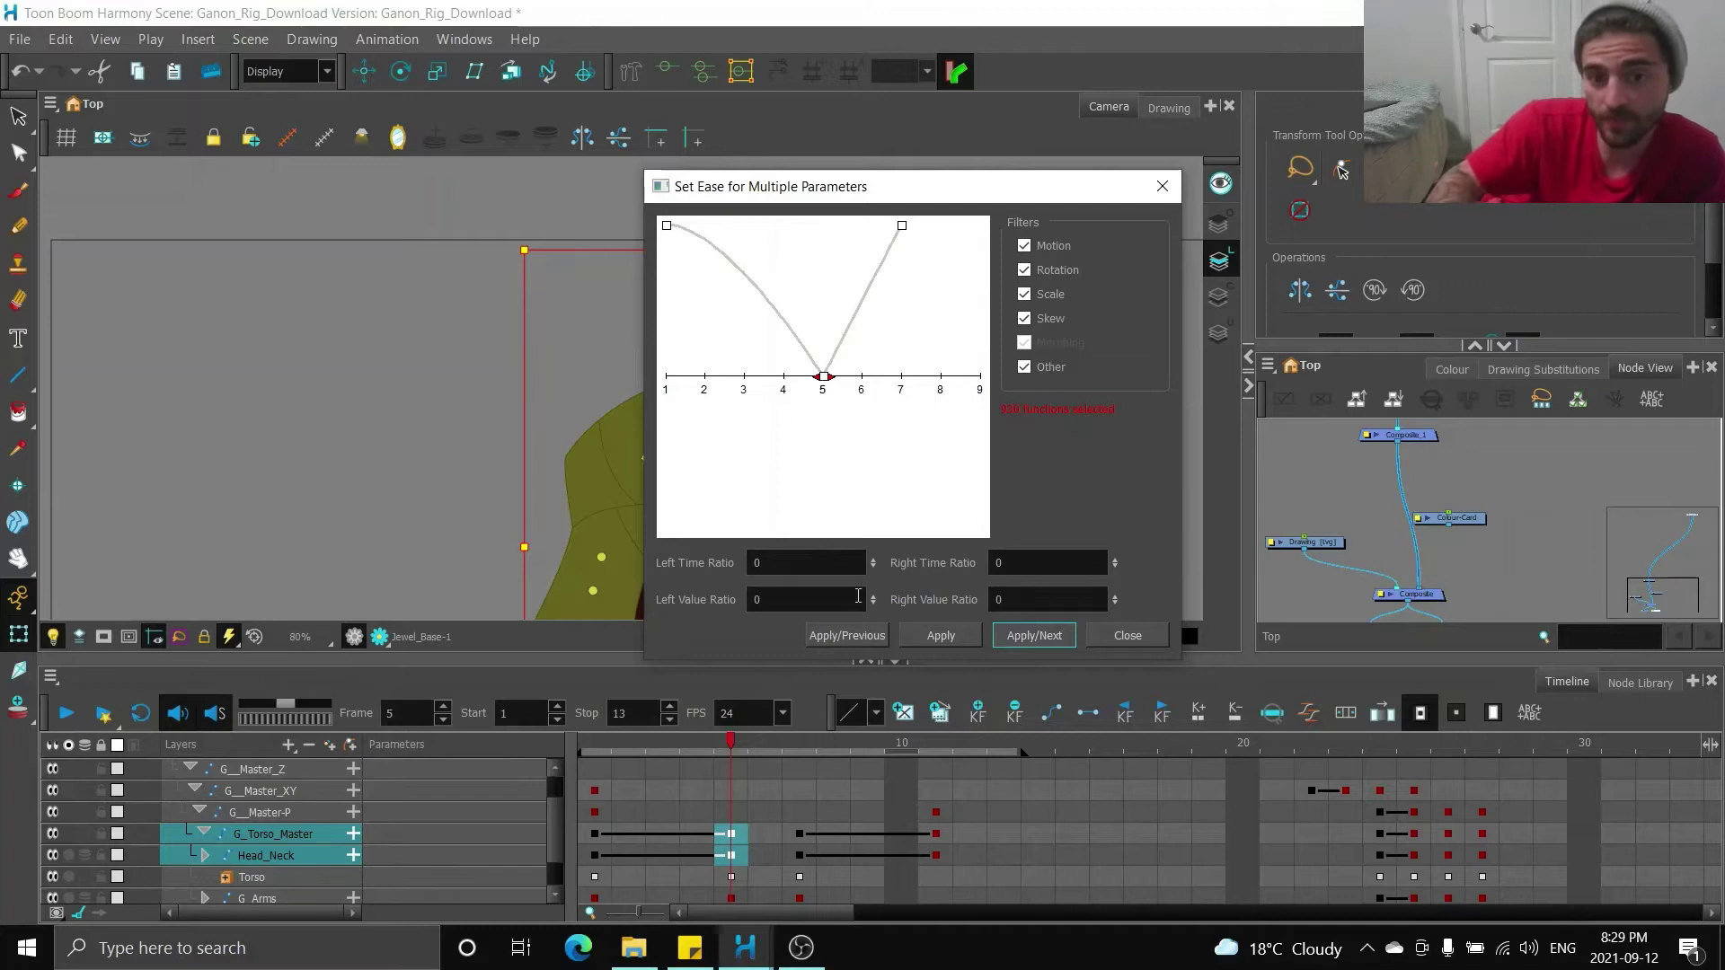
- Advance the ease settings to the frame 11 keyframes, apply a Left Time Ratio of 40, and close the dialog
left_click(1034, 635)
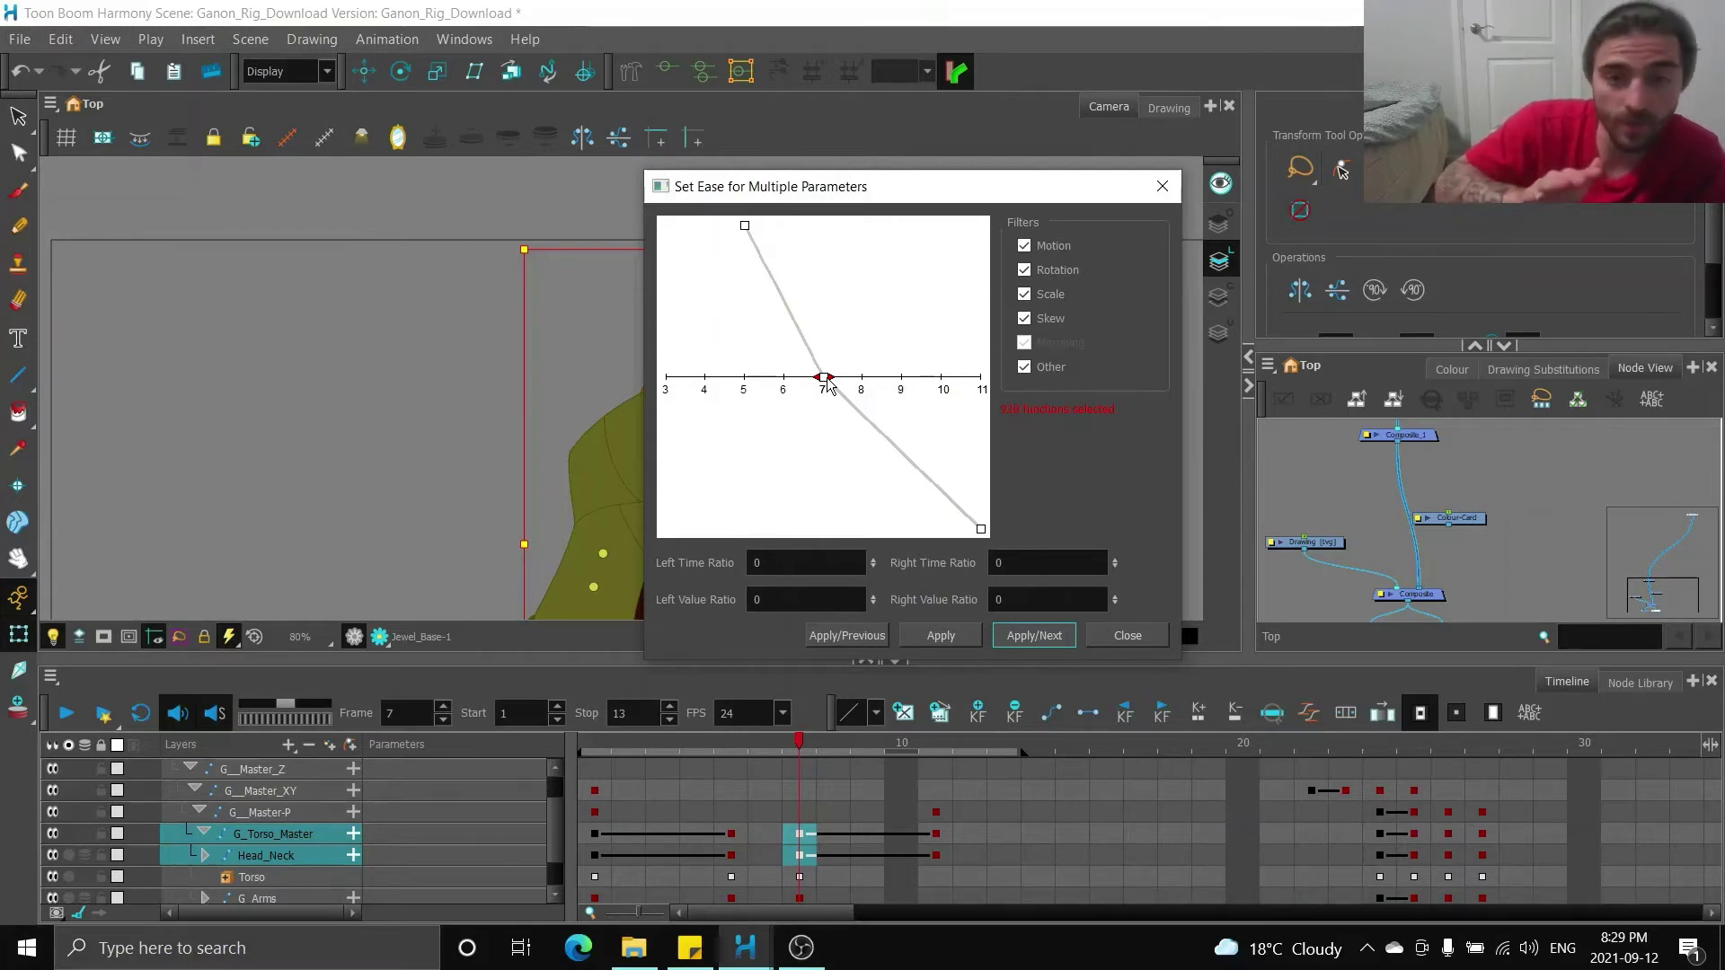
left_click(1034, 638)
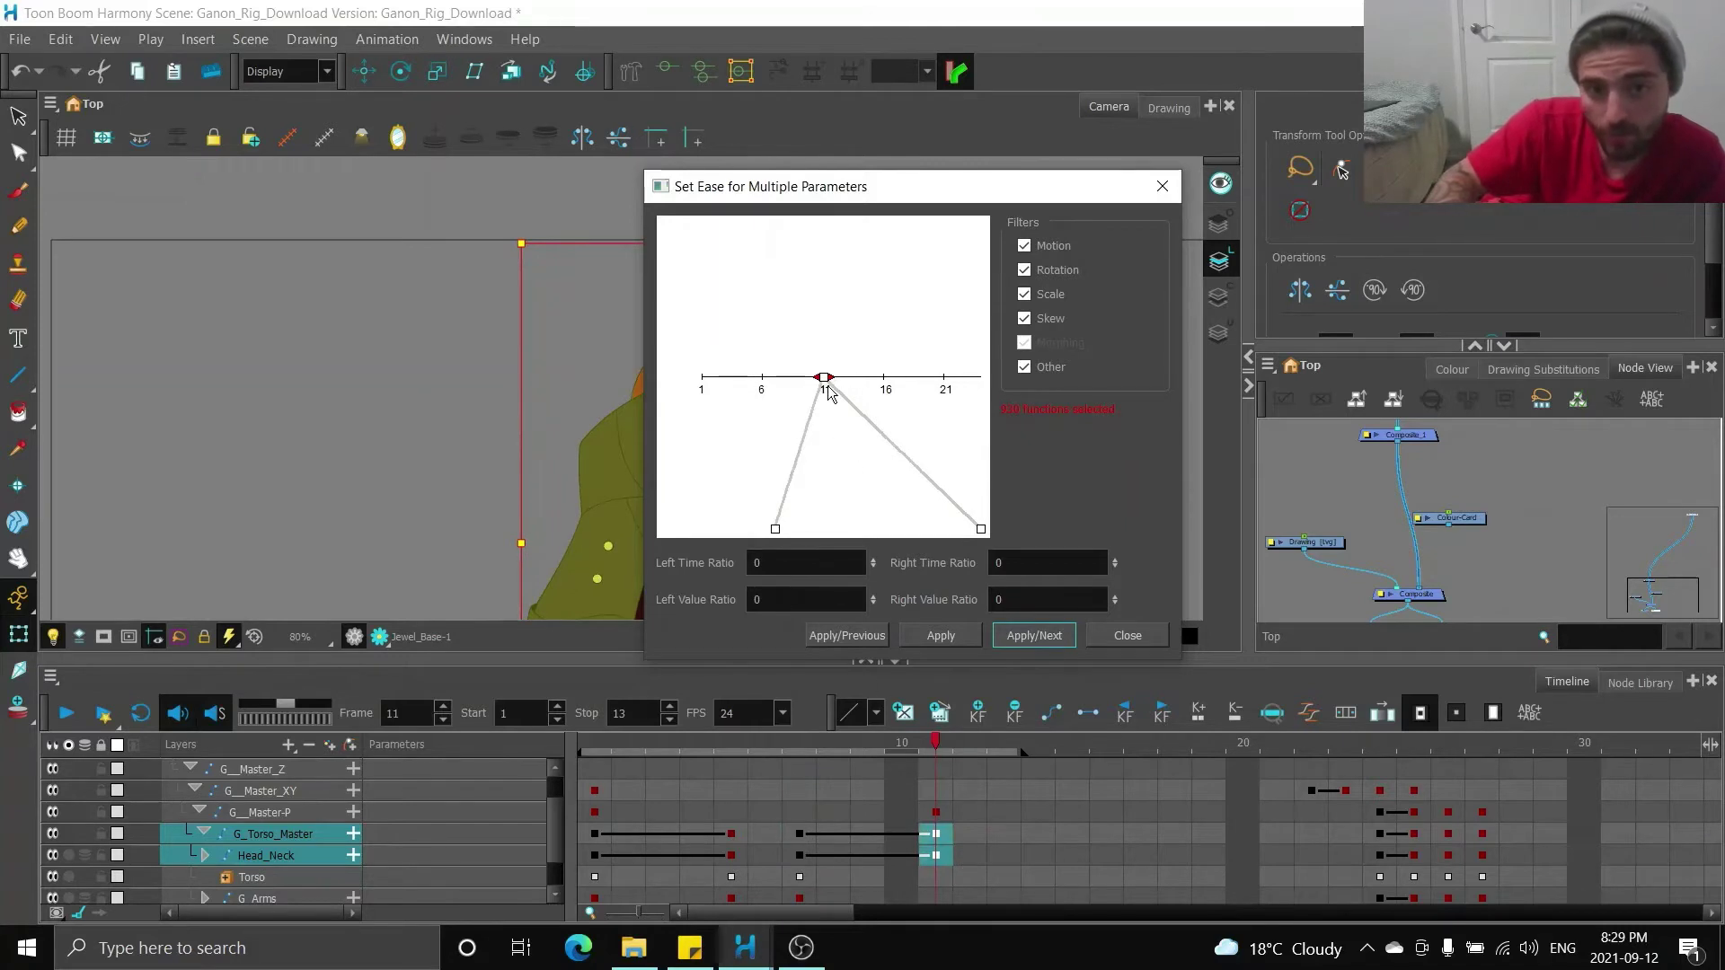
left_click(815, 566)
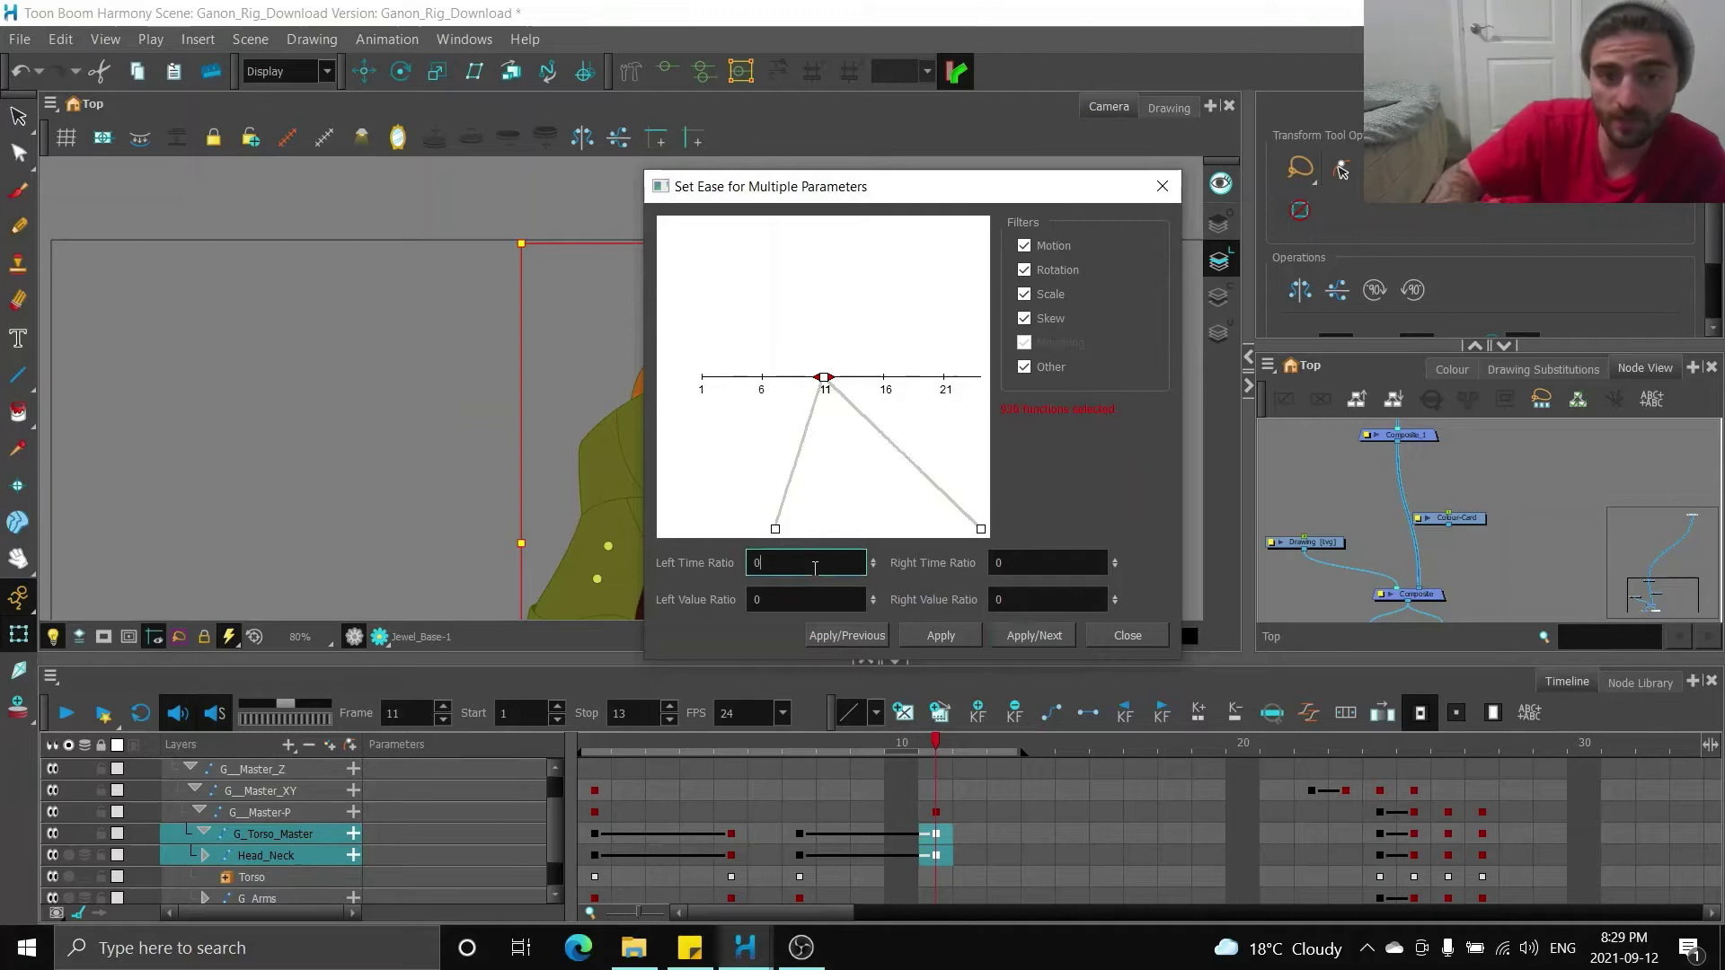
type("40")
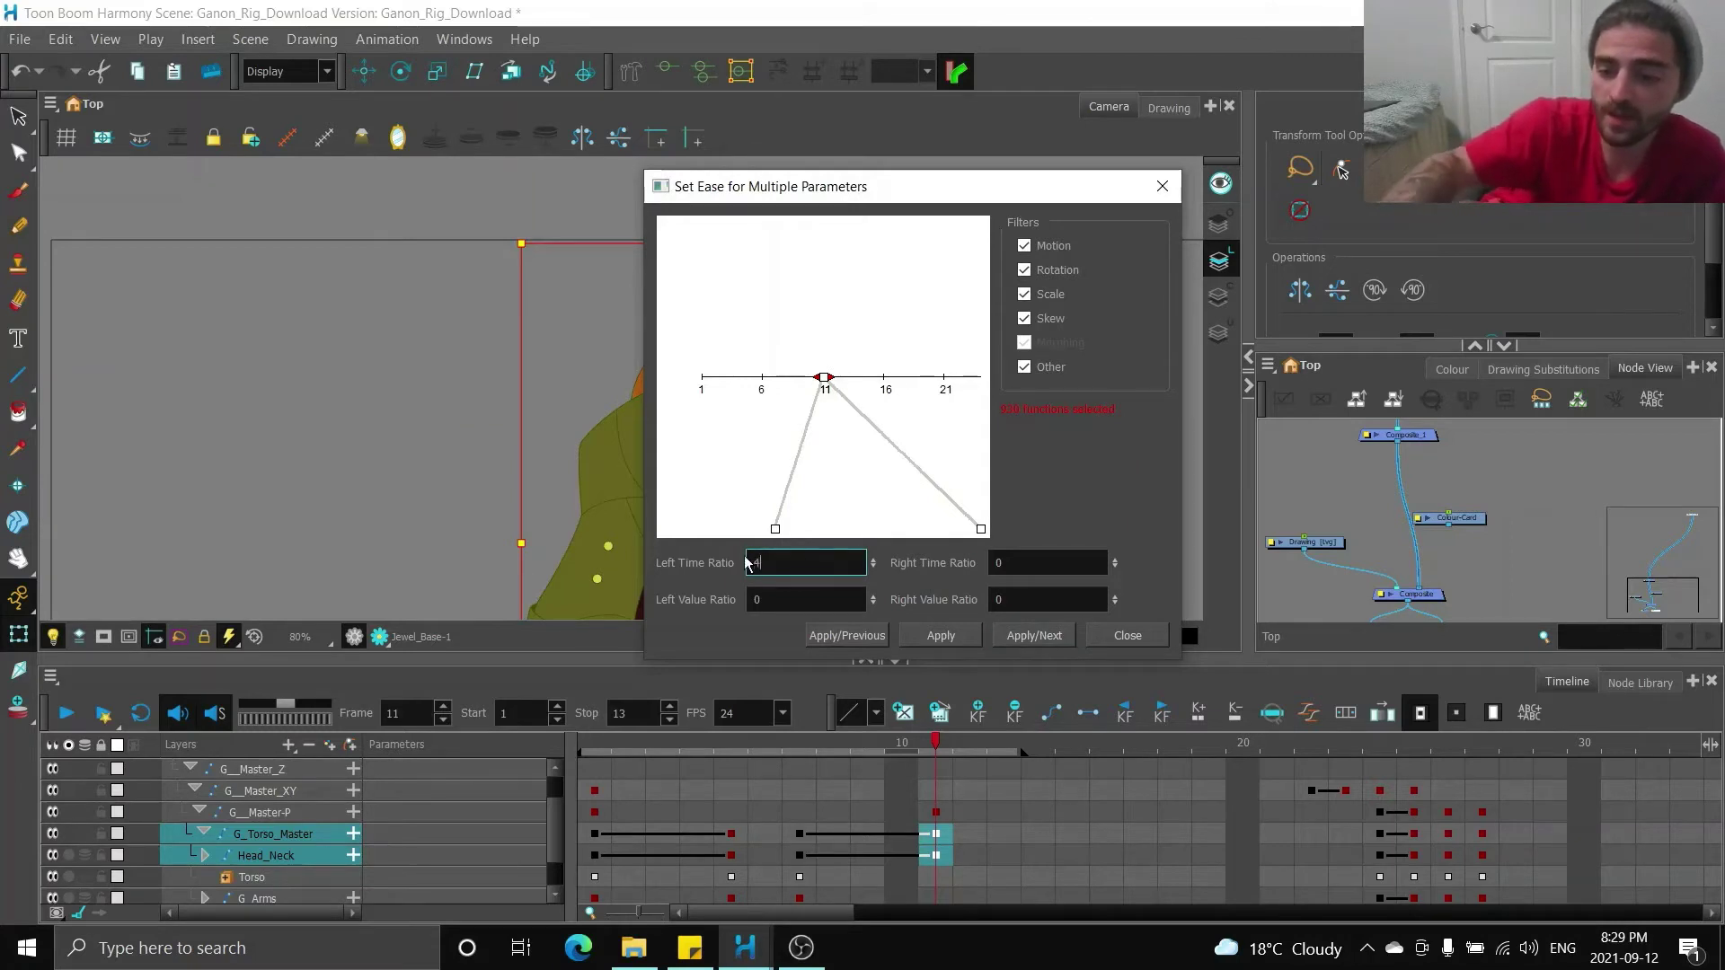
left_click(941, 635)
left_click(1128, 635)
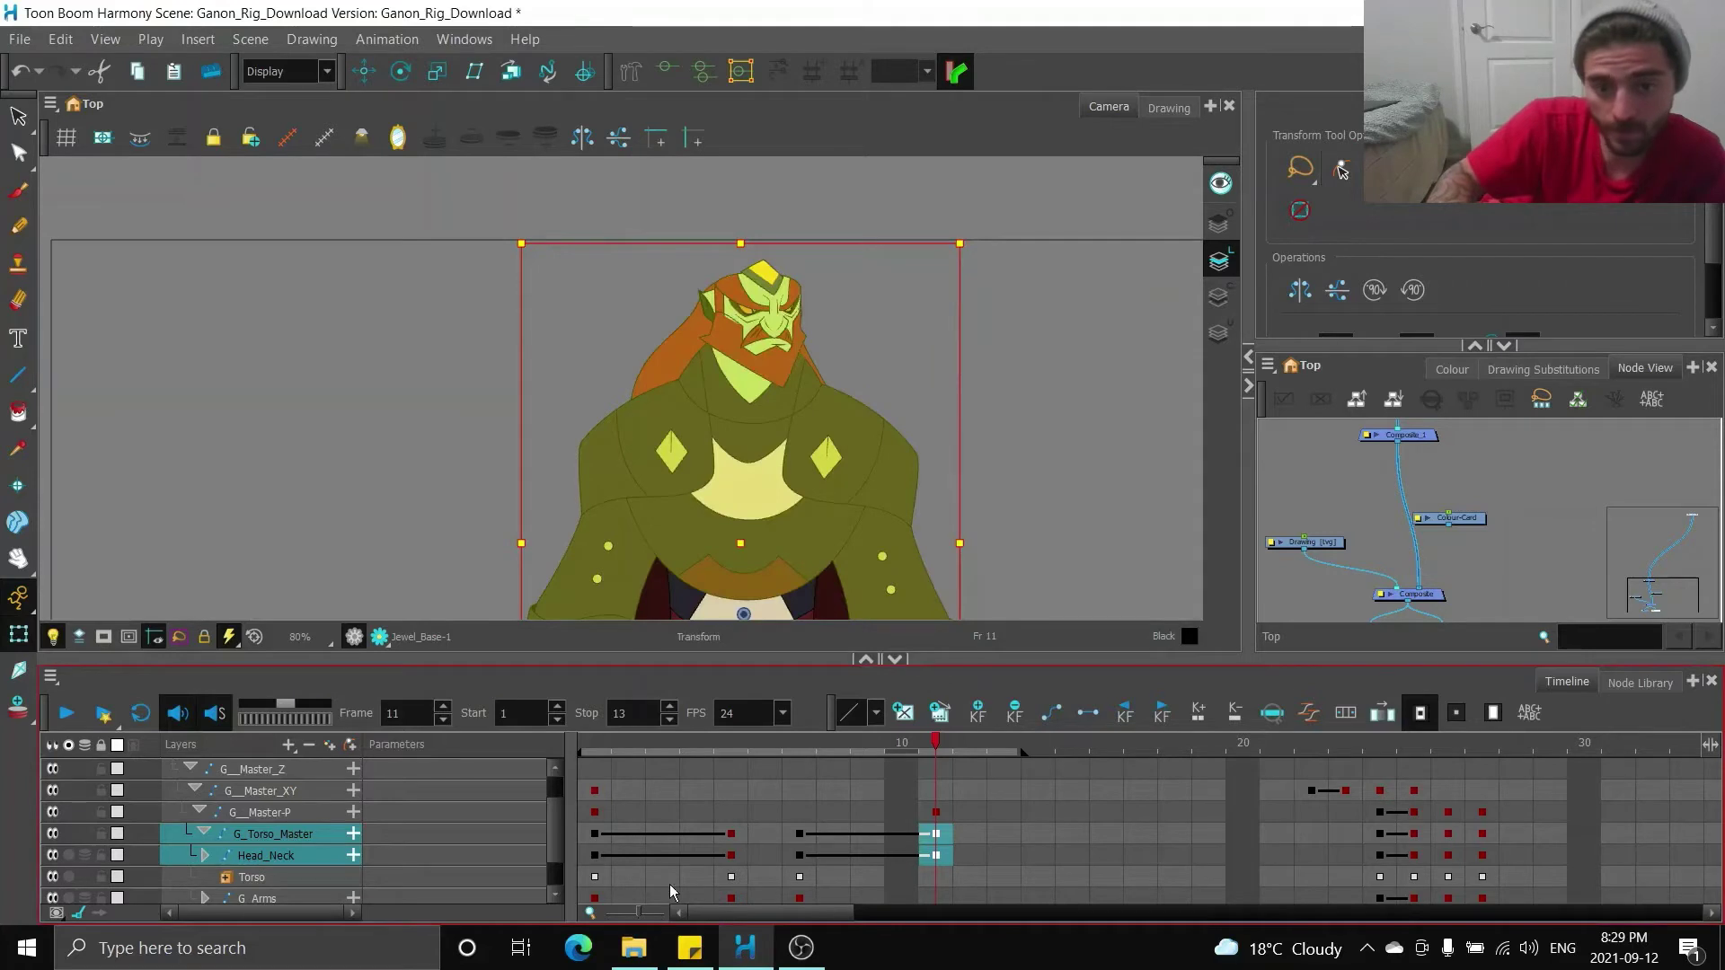
- Scrub the eased head turn from frame 1 and play it back to check the timing
left_click(594, 834)
left_click_drag(596, 750, 662, 749)
left_click_drag(662, 812, 662, 856)
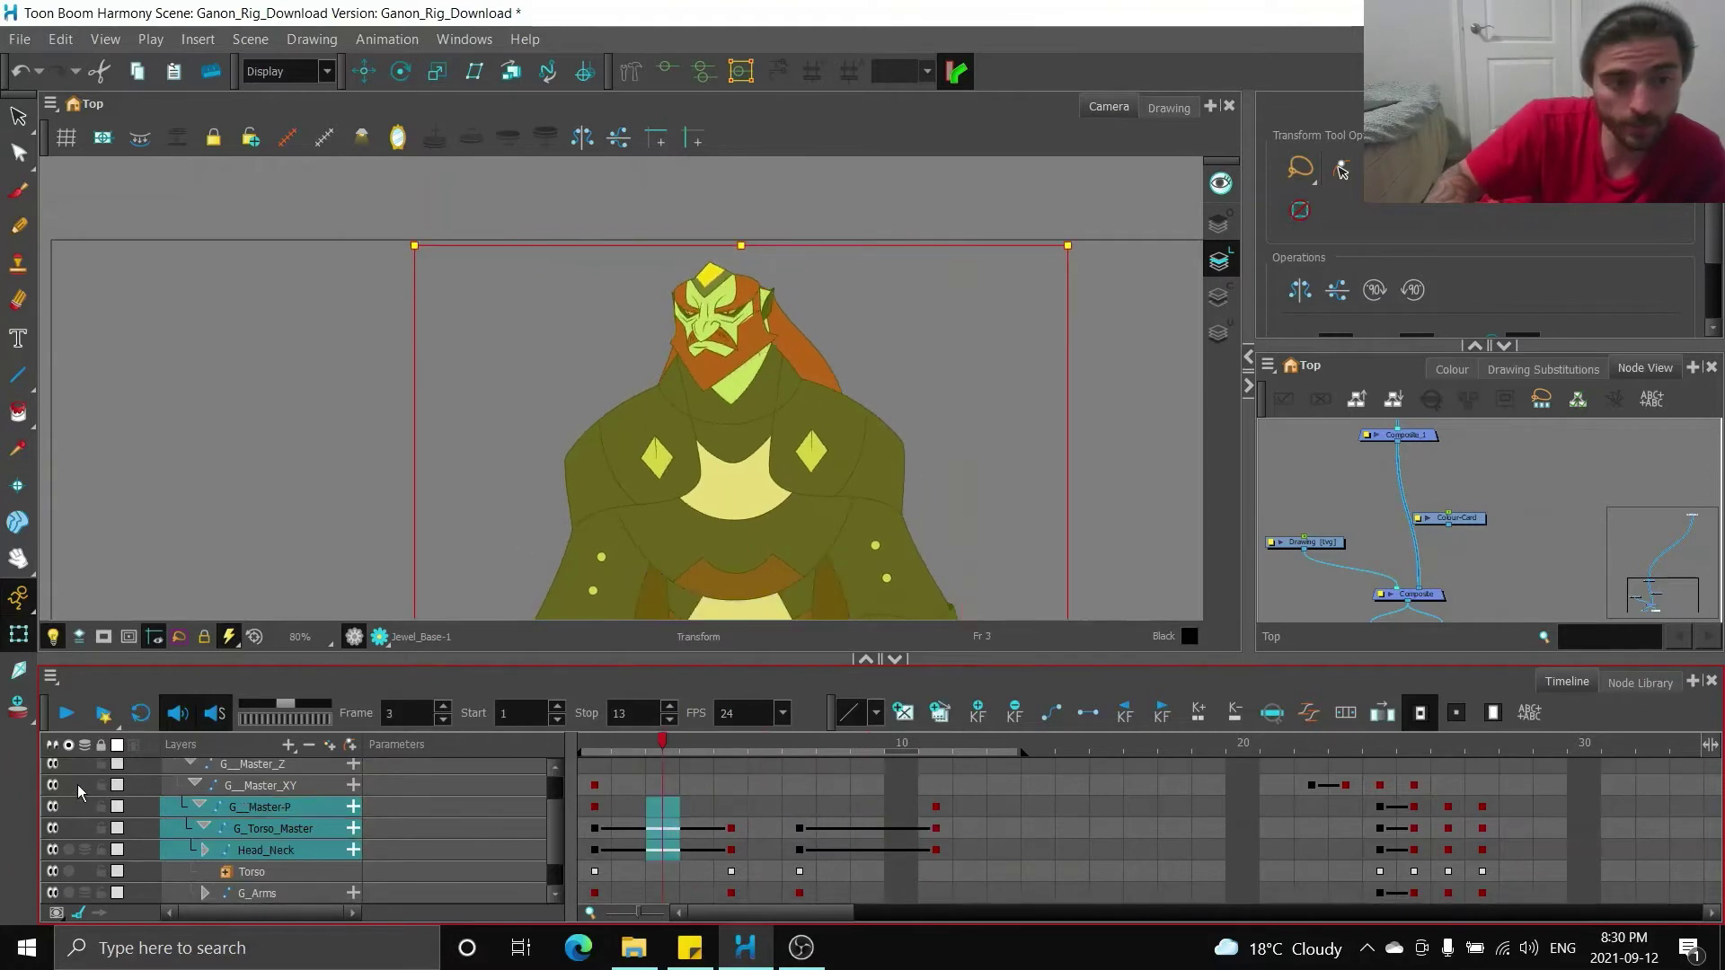
left_click(65, 716)
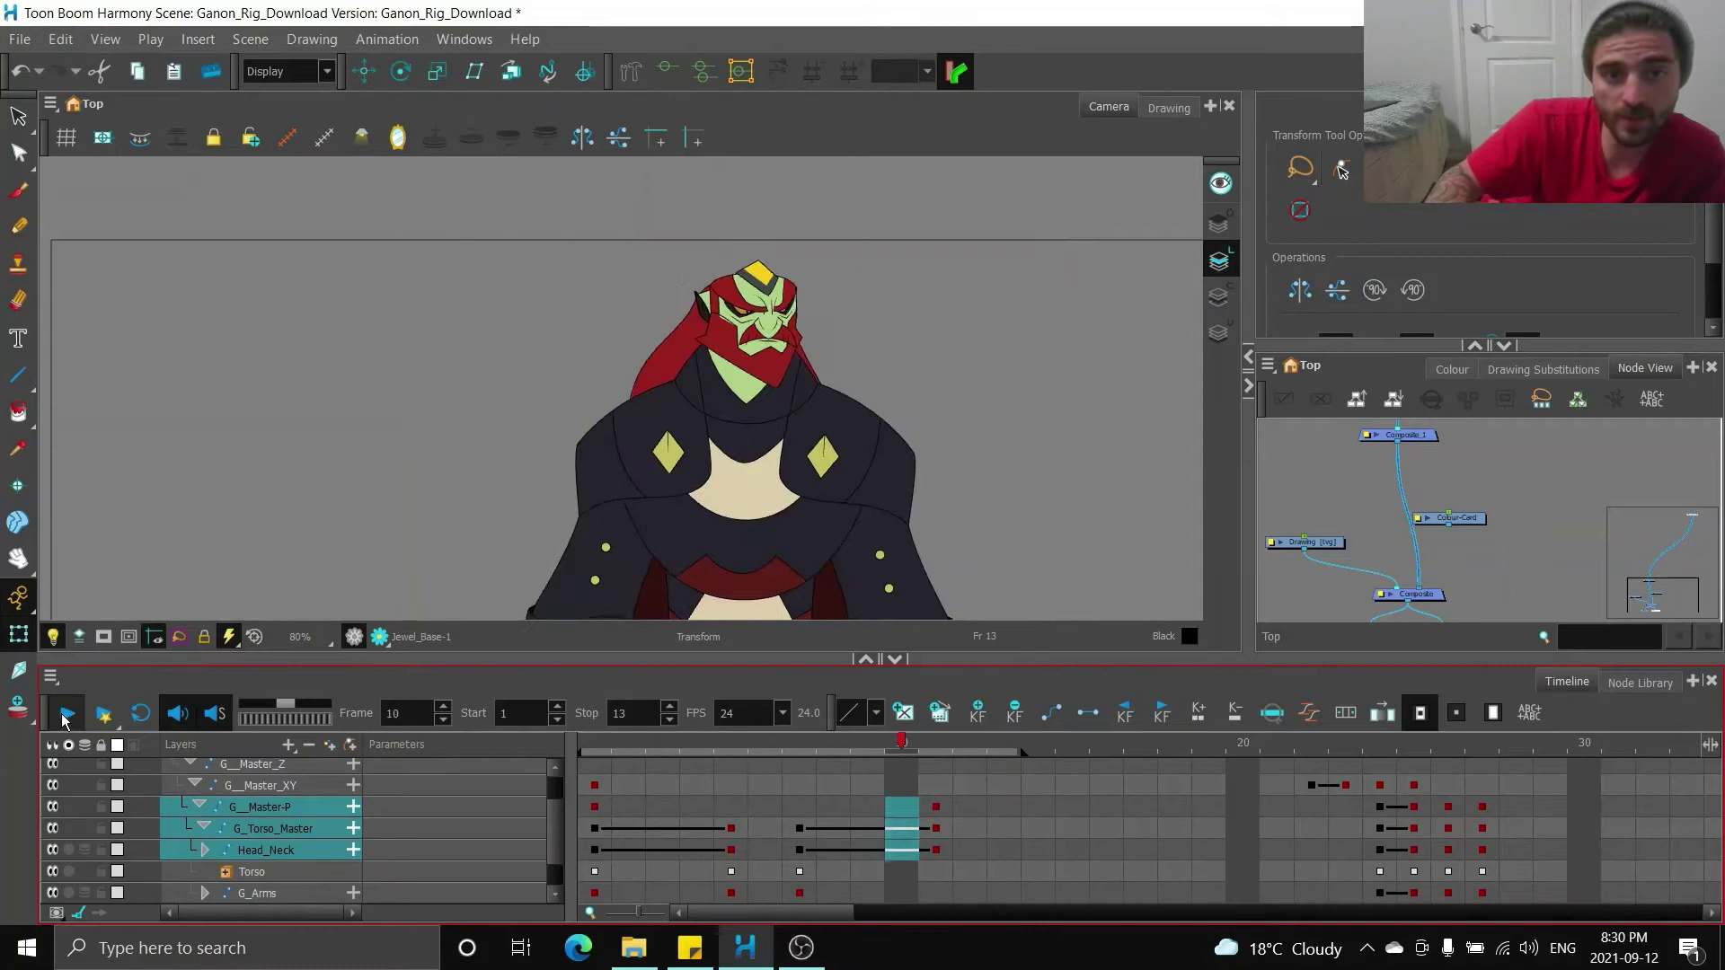
- Extend the exposure by two frames at frame 3 and by two frames at frame 11, from G__Master-P through Torso
left_click_drag(662, 861, 663, 816)
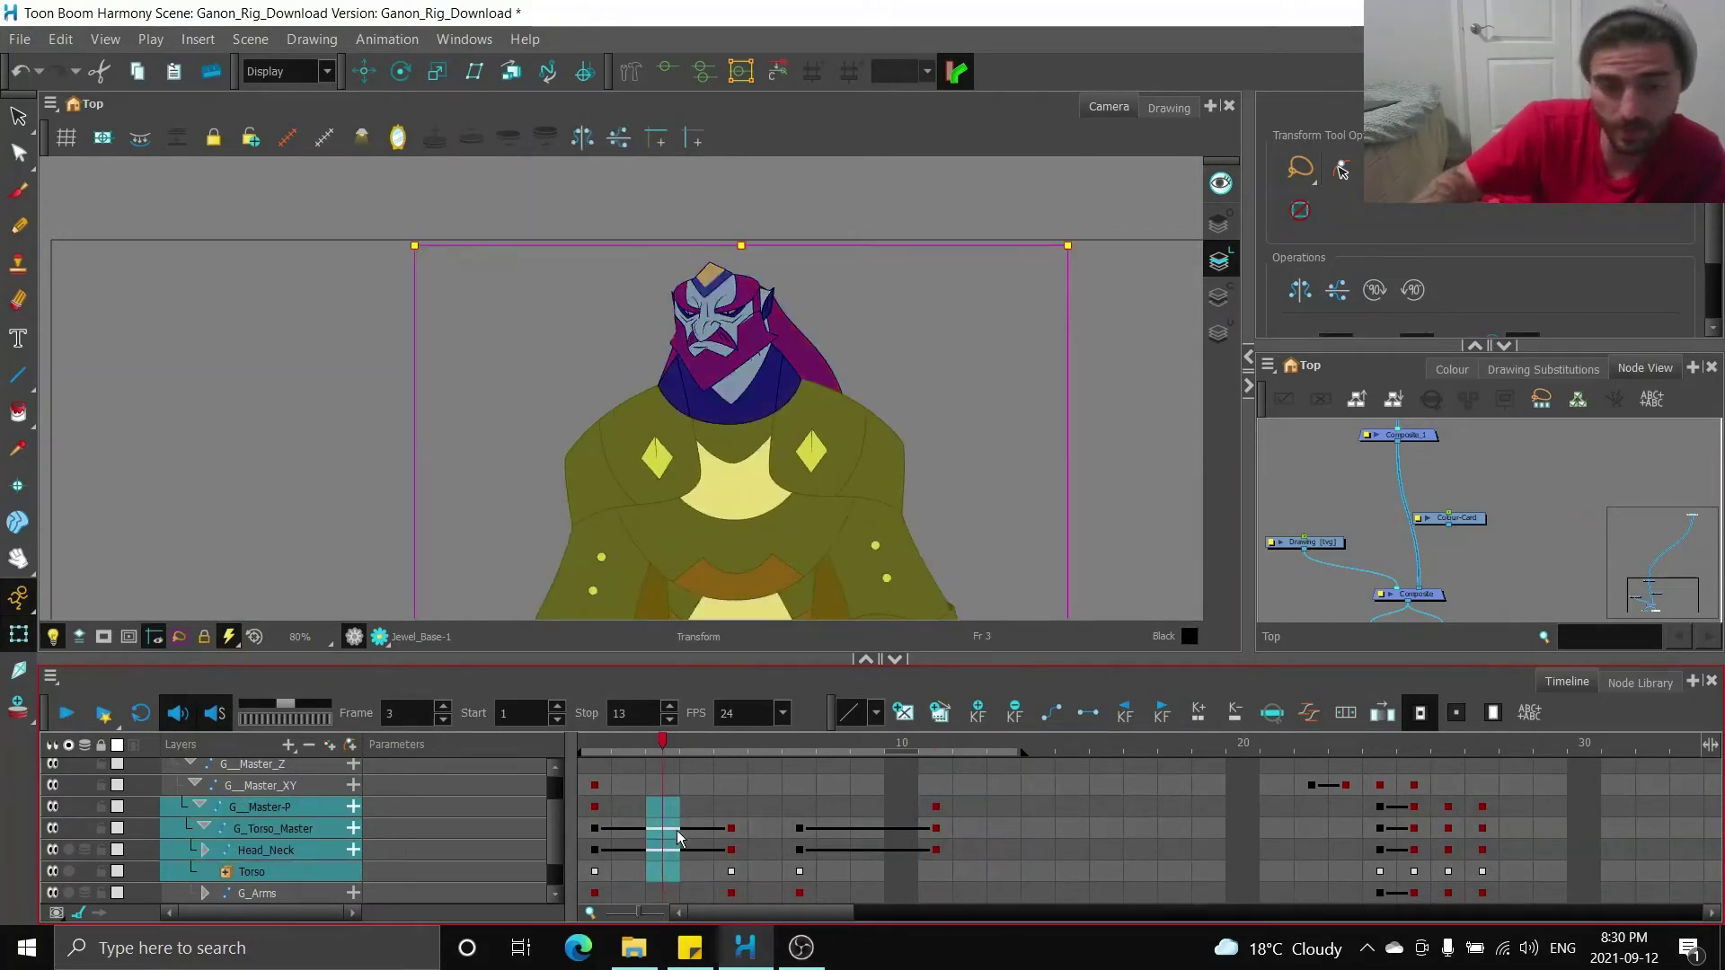
key("plus")
key("plus")
left_click_drag(950, 870, 934, 816)
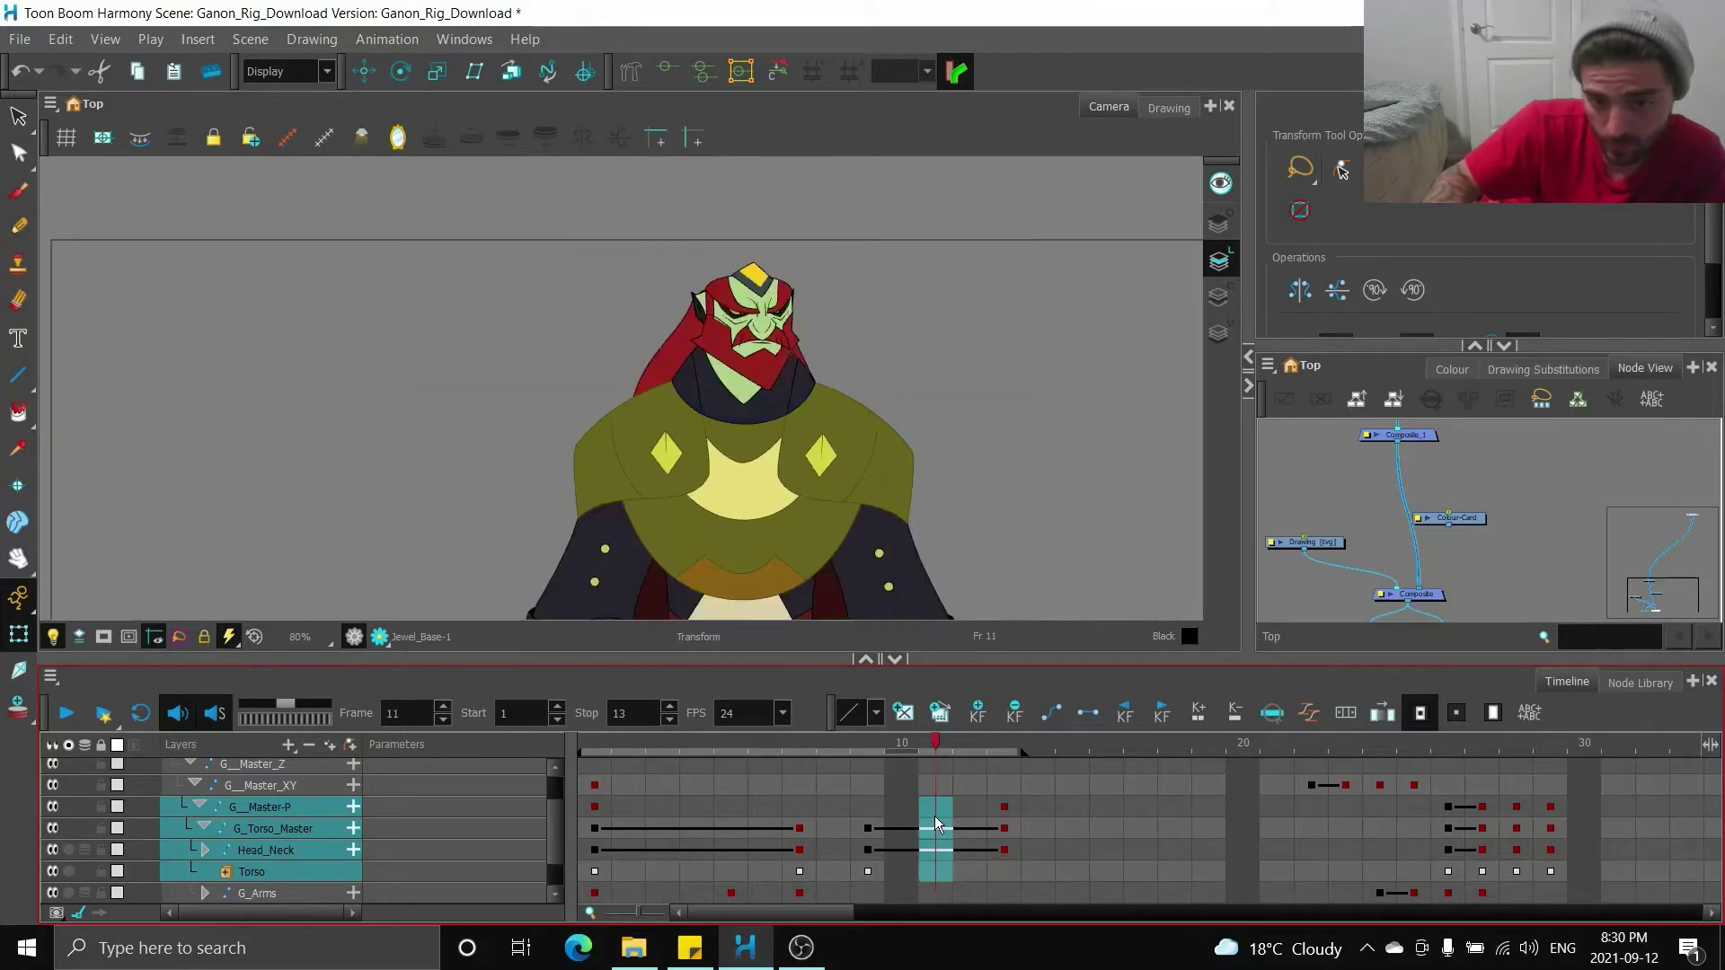
key("plus")
key("plus")
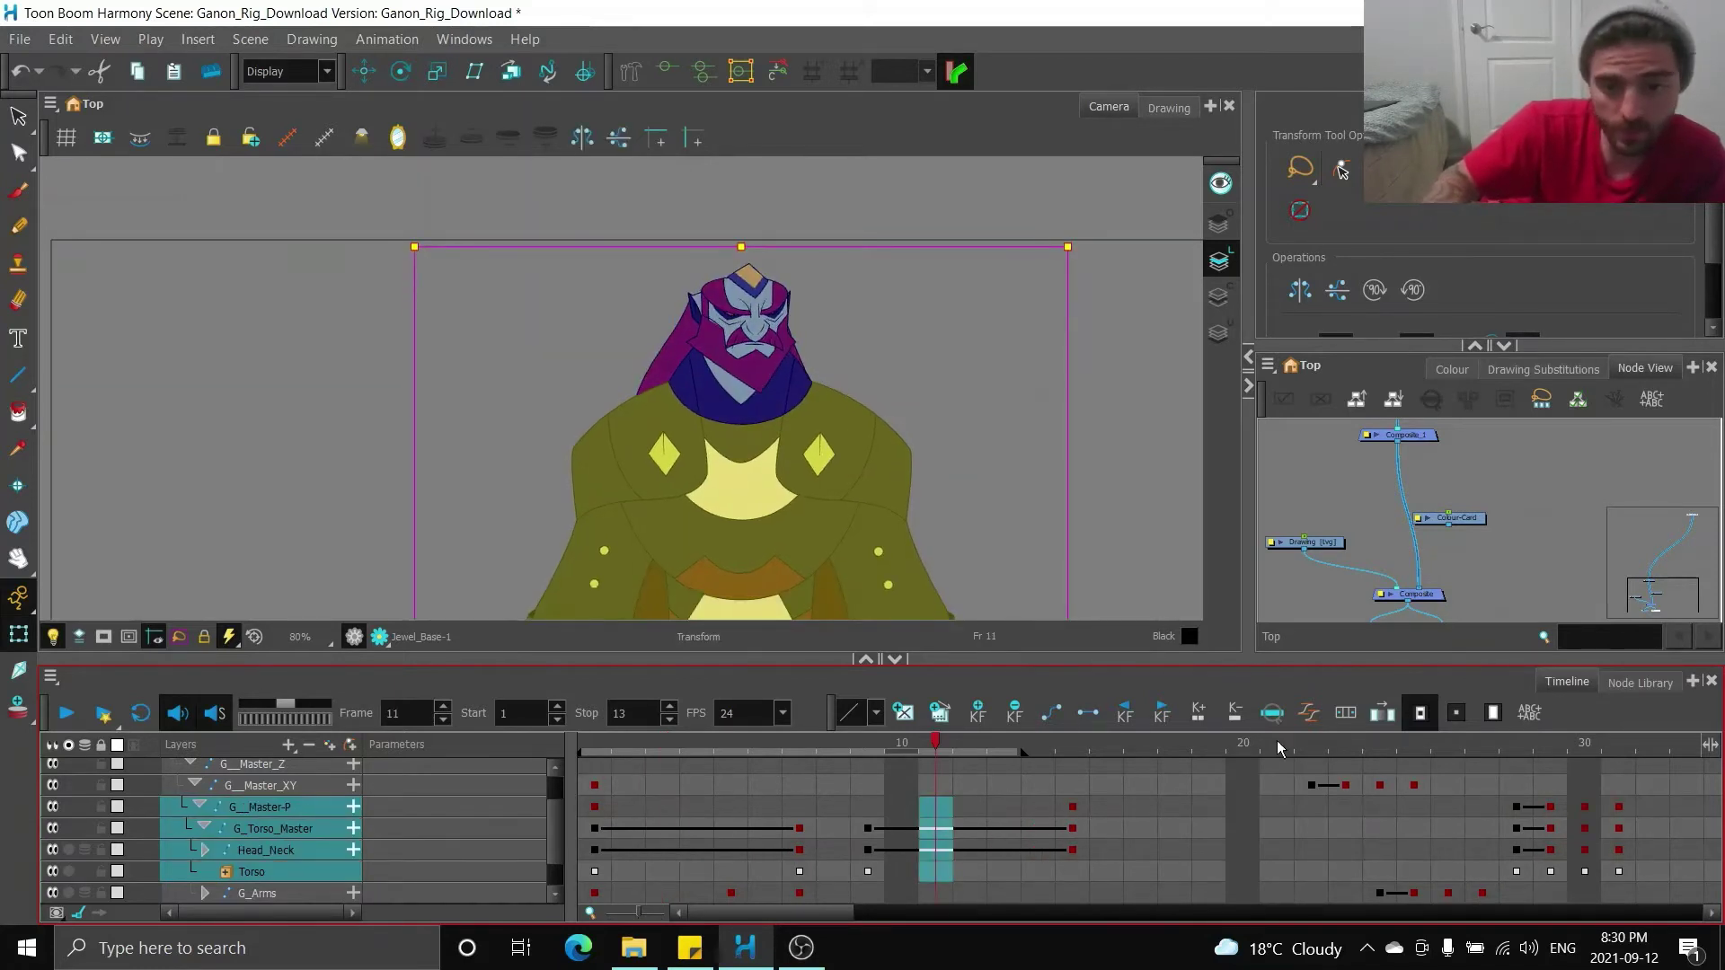
- Set the playback stop to frame 18, play the turn, and extend the exposure at frame 7 by two frames from G__Master-P through G_Arms
left_click_drag(1024, 757, 1125, 765)
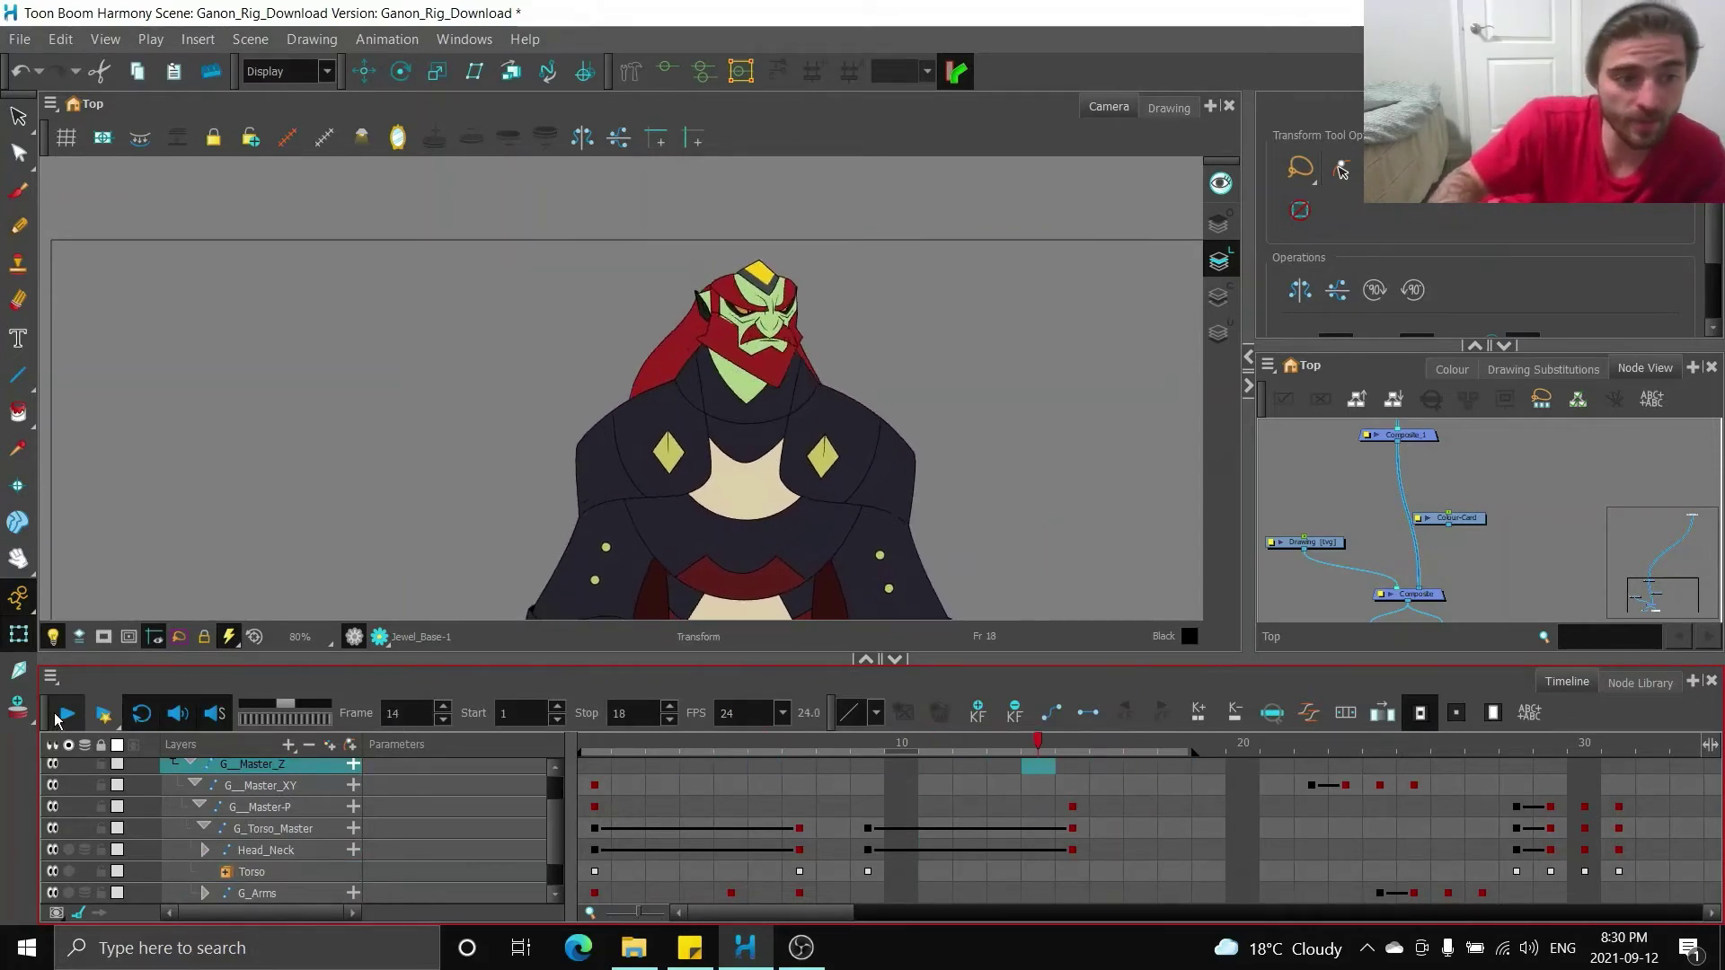
left_click(57, 716)
left_click(820, 848)
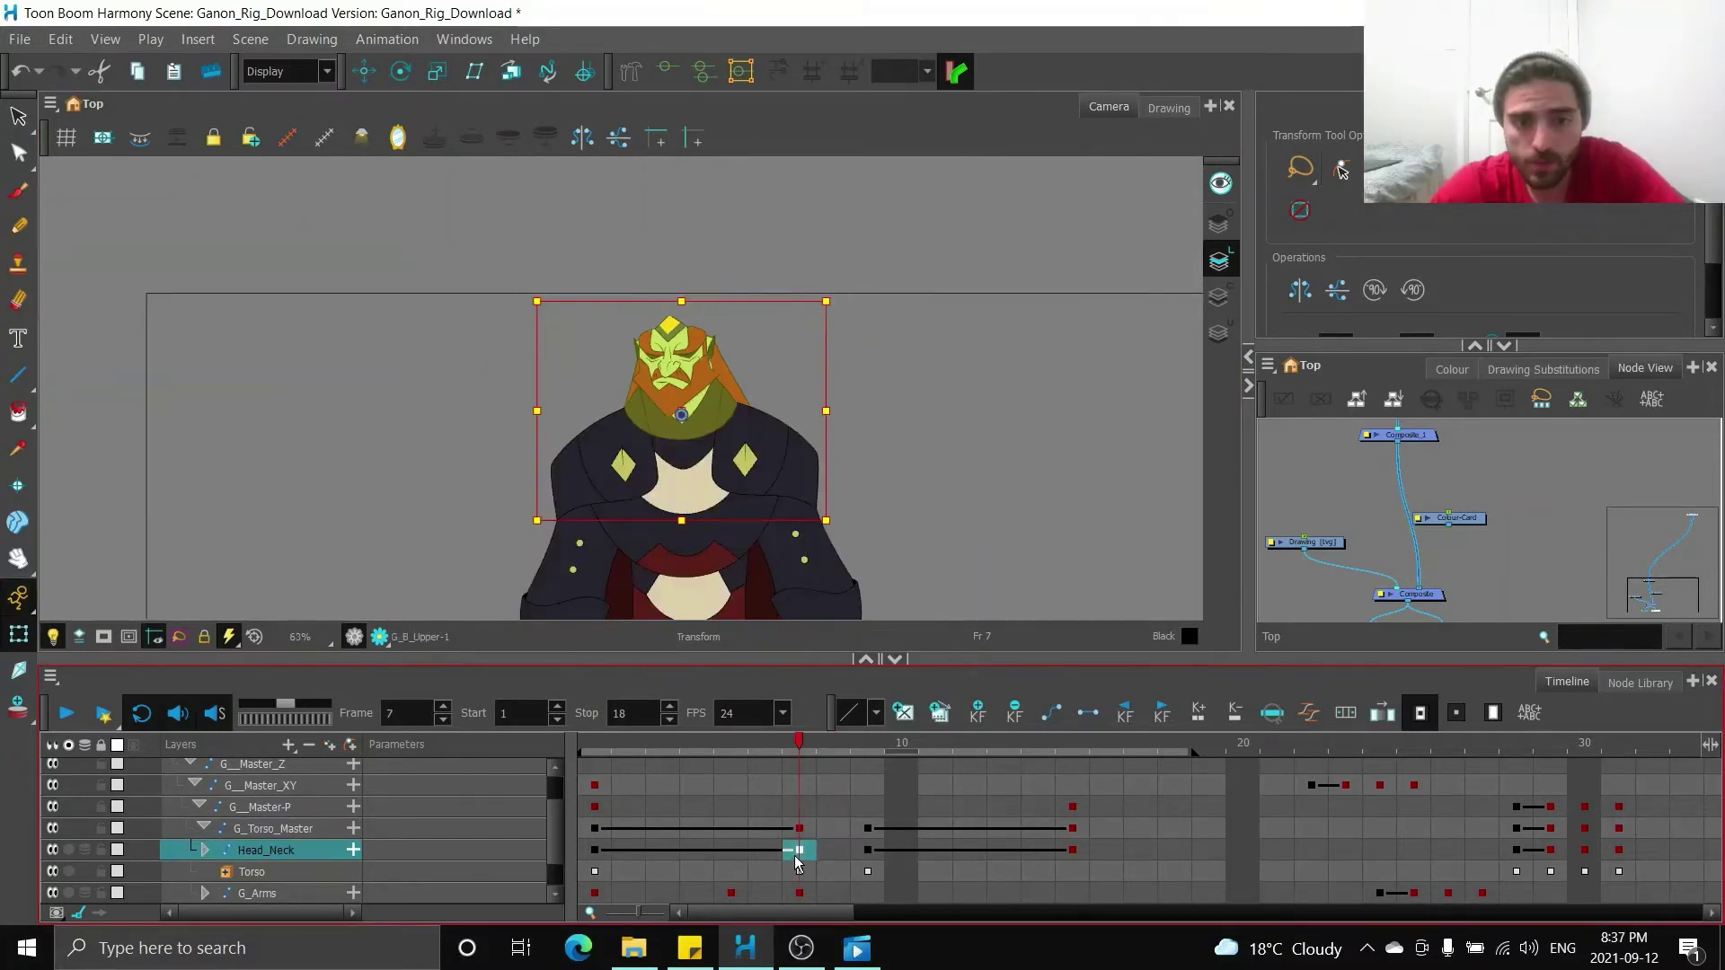
left_click_drag(800, 893, 794, 815)
key("plus")
key("plus")
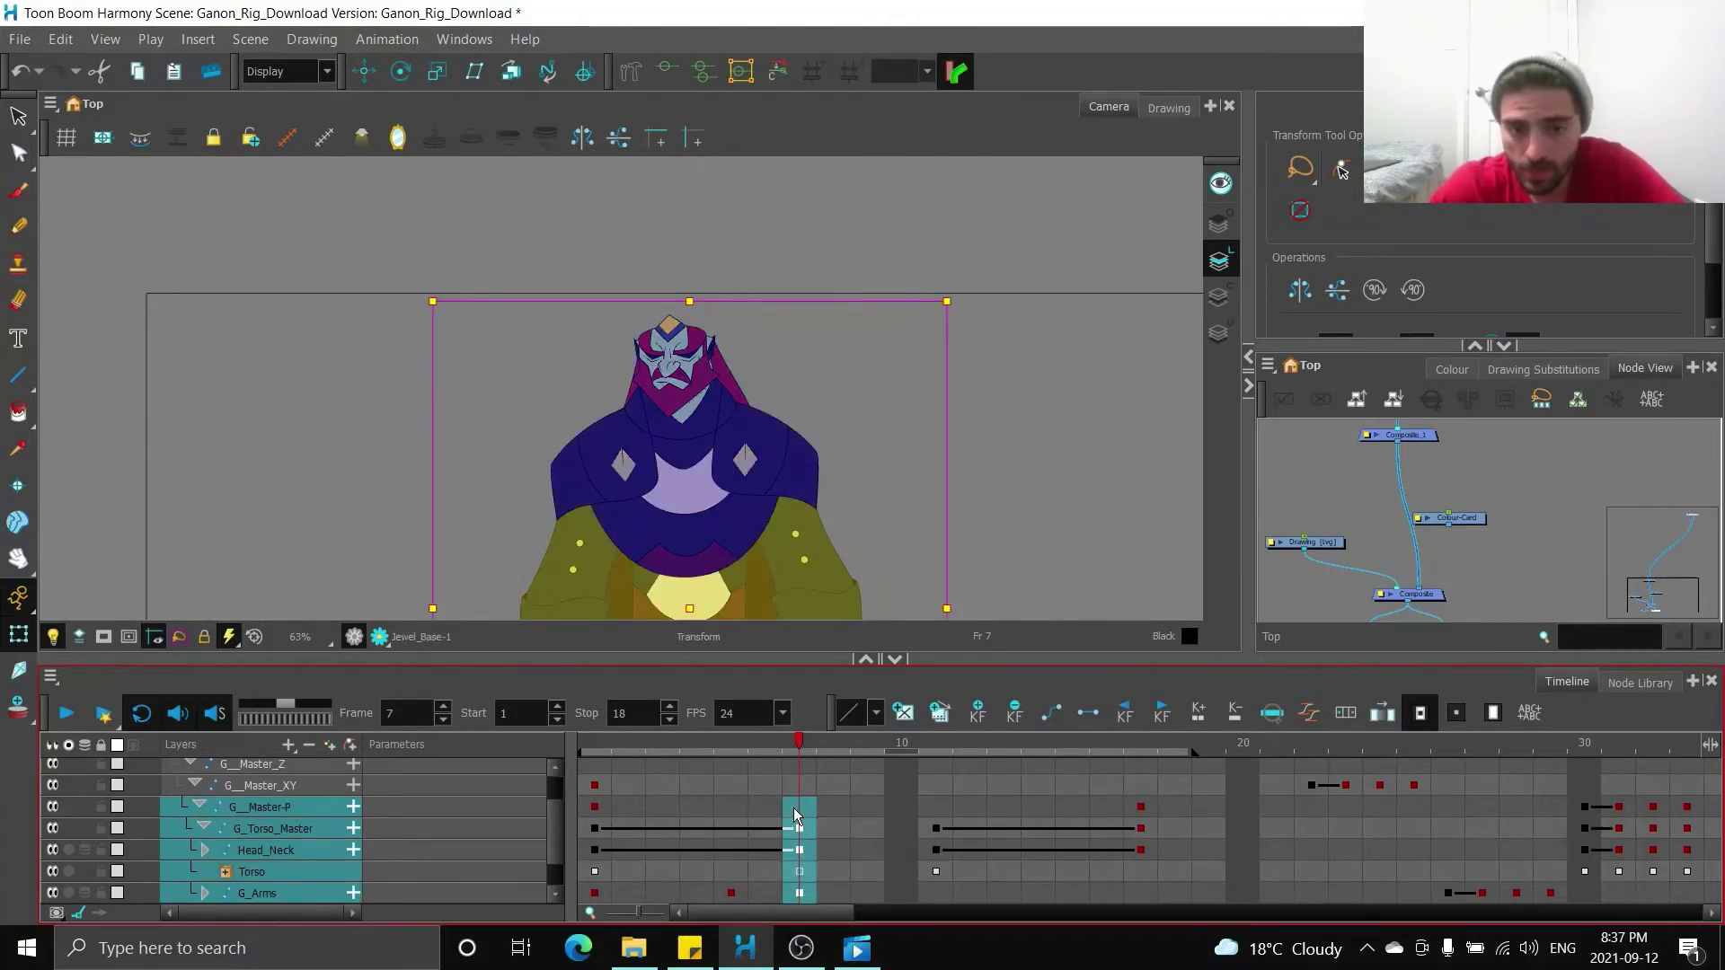
- At frame 9, select the nose on the character, go up to its parent G_Head peg, and locate that layer in the timeline
left_click(865, 851)
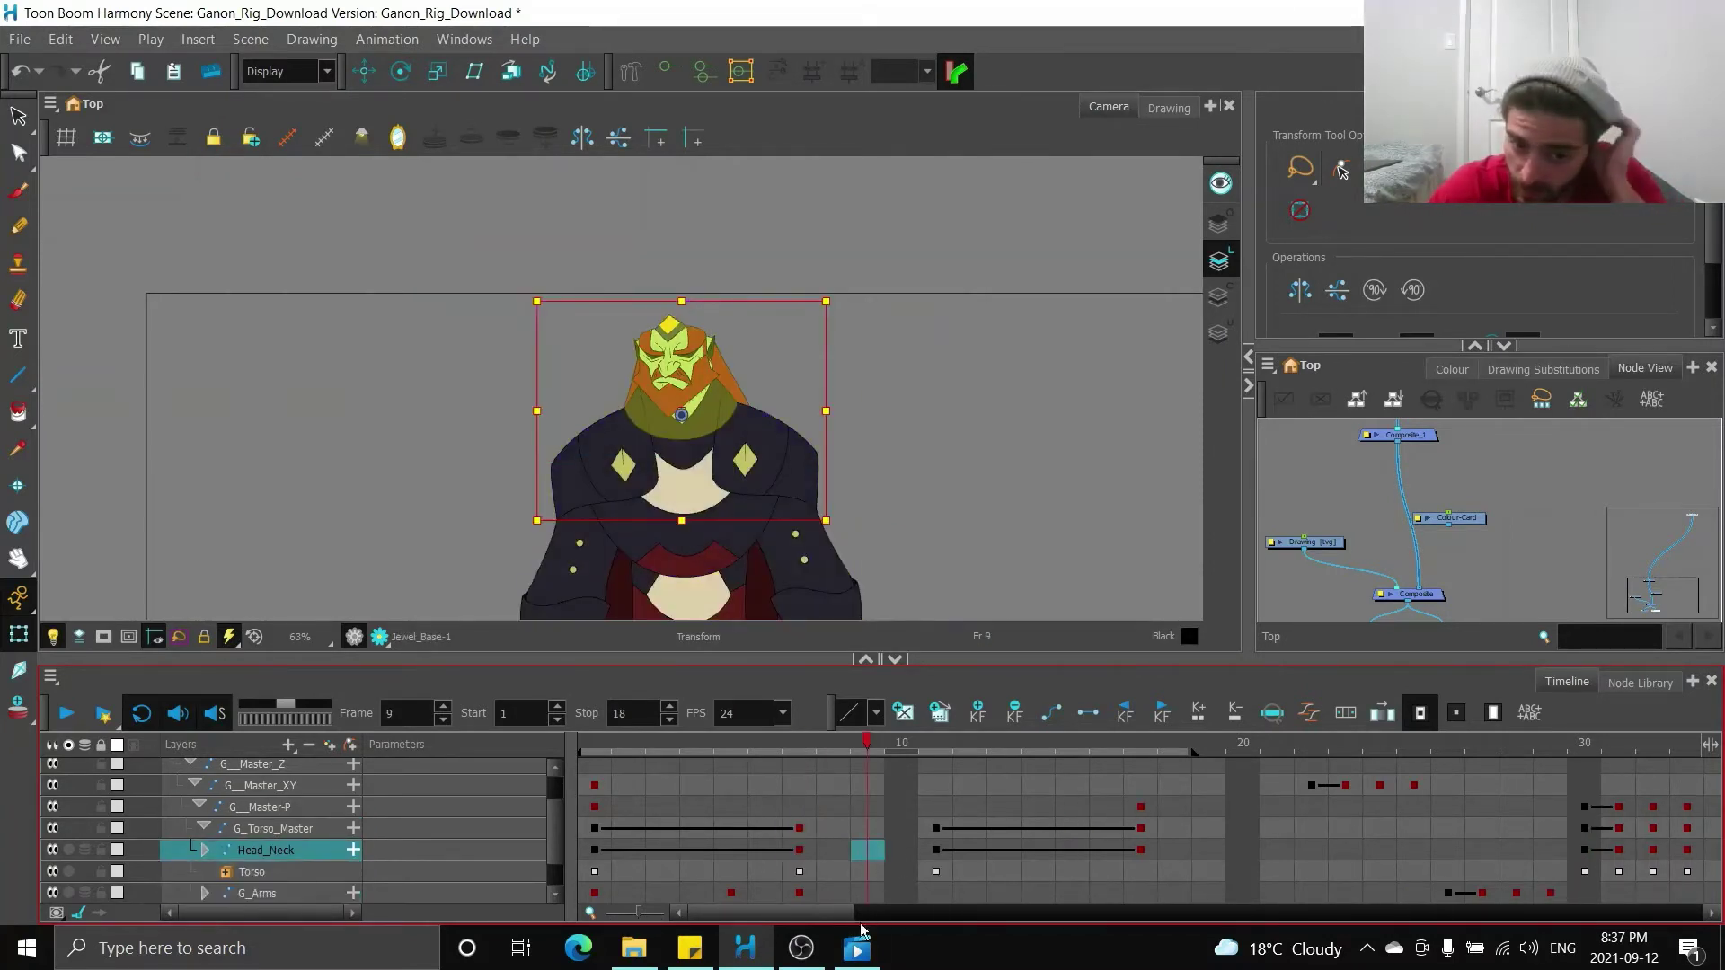
left_click(666, 366)
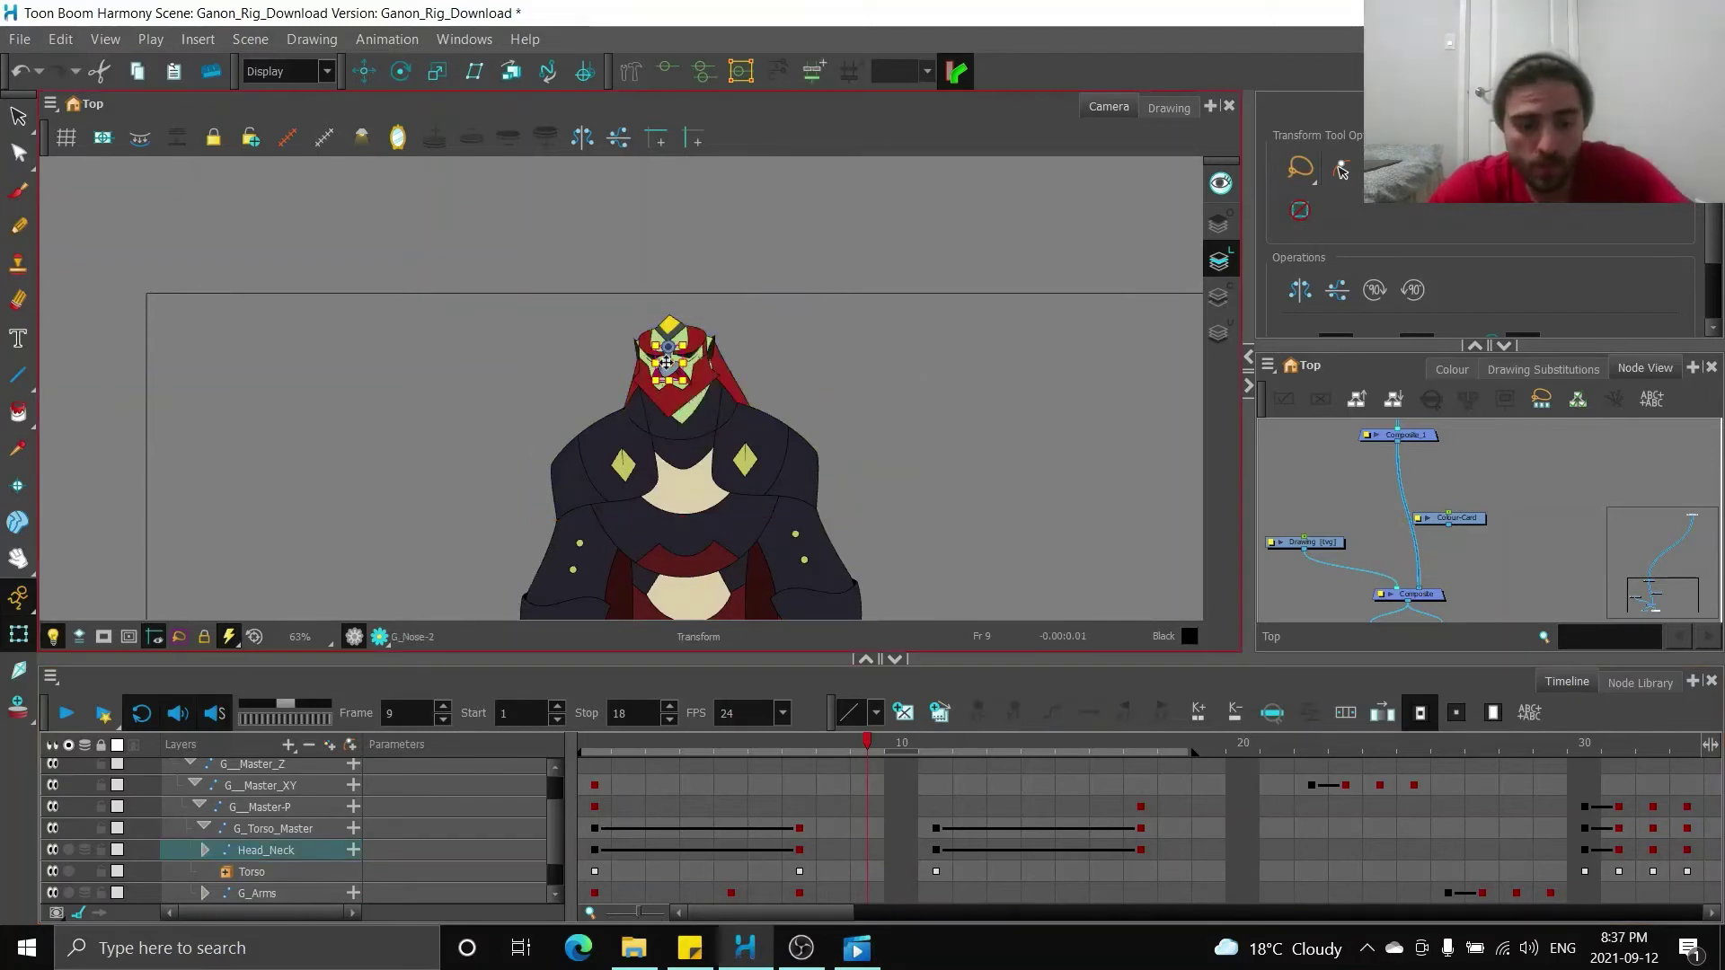
key("b")
key("b")
key("b")
key("shift+b")
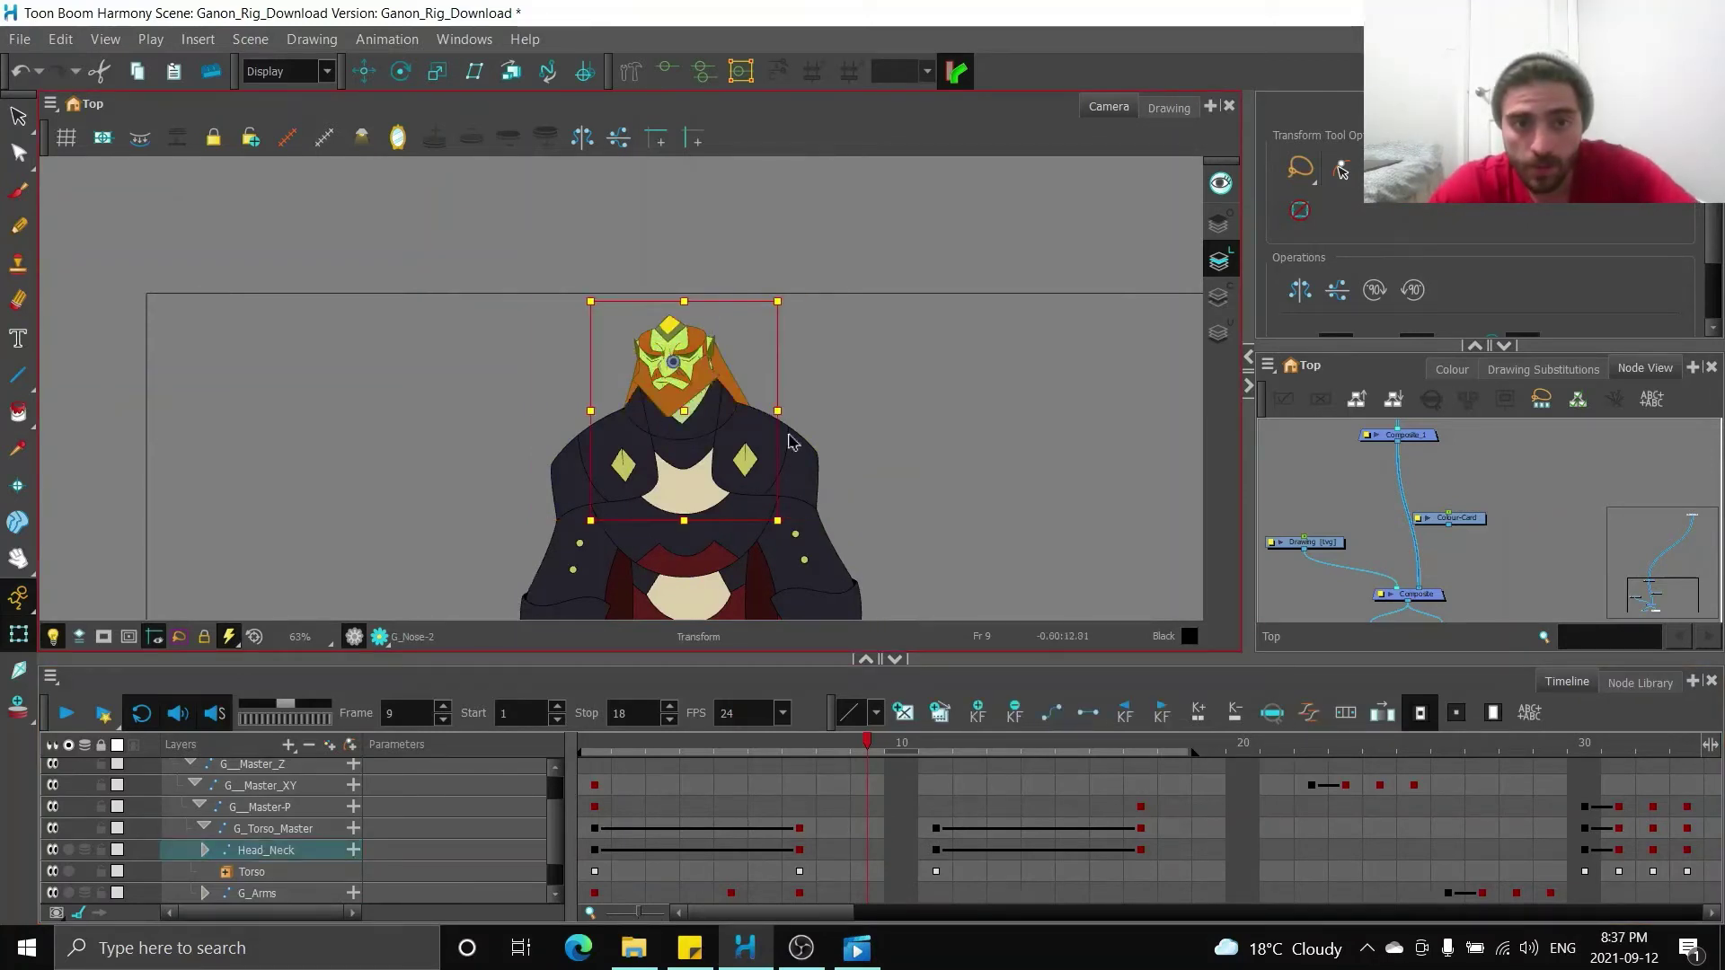
key("shift+b")
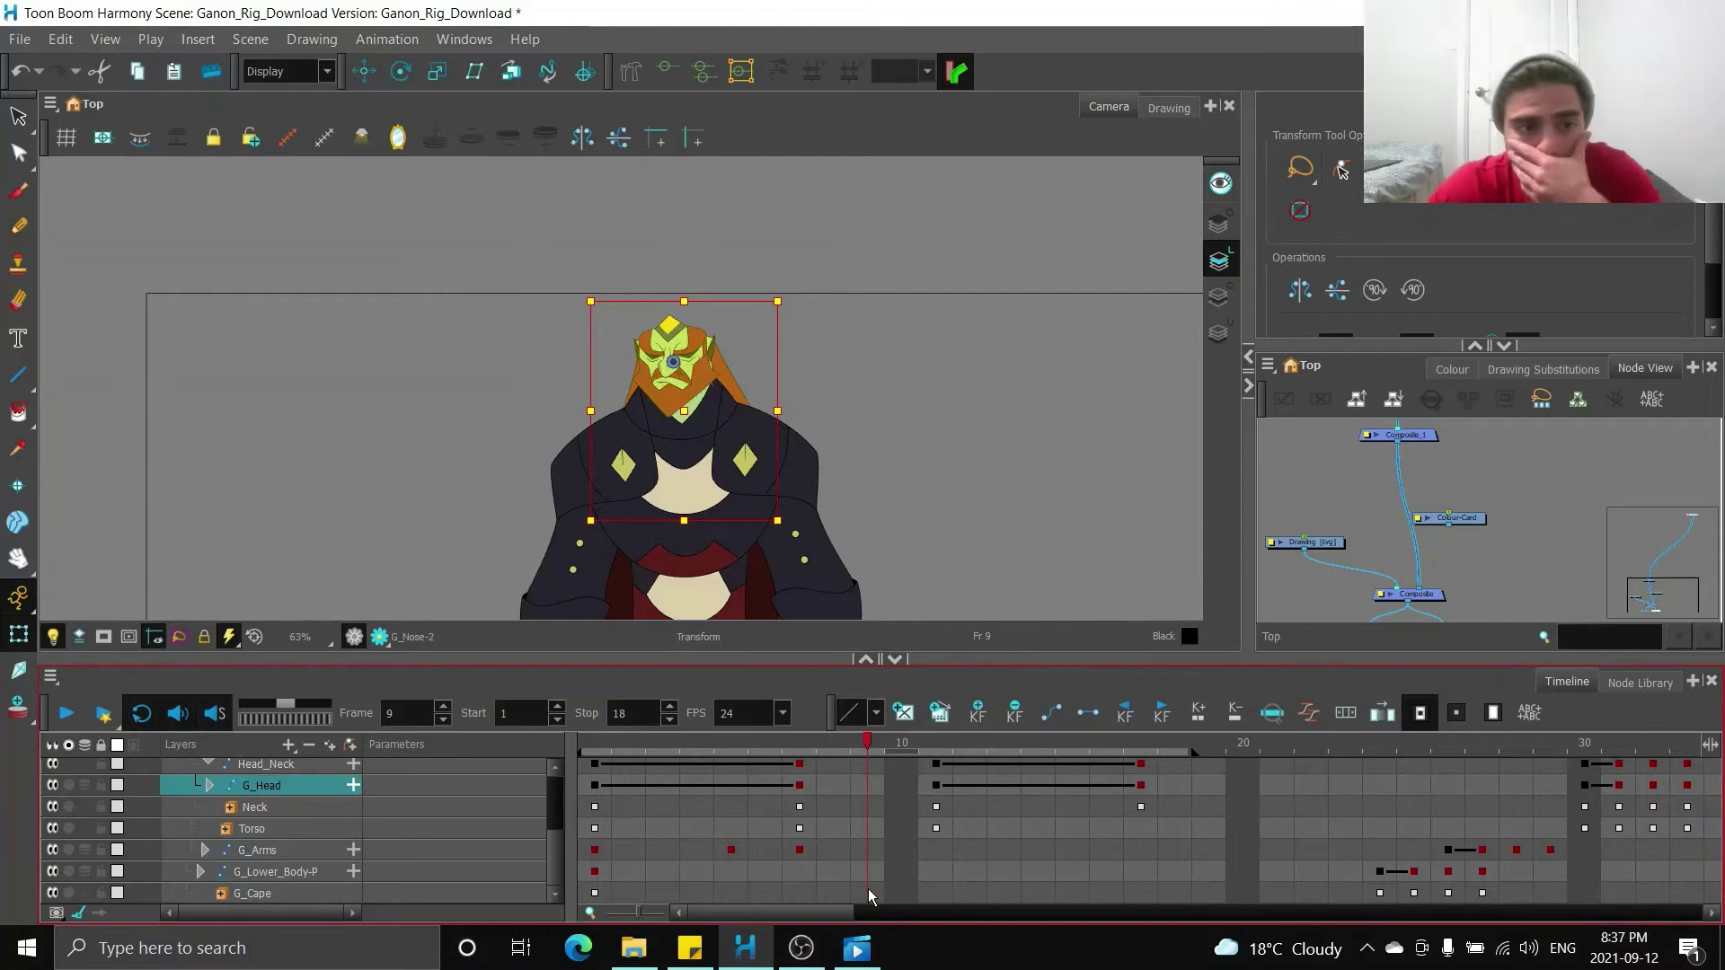
- Find the front-facing G_Head pose at frame 94, copy its keyframe, and paste it onto G_Head at frame 9
left_click_drag(868, 742, 1274, 652)
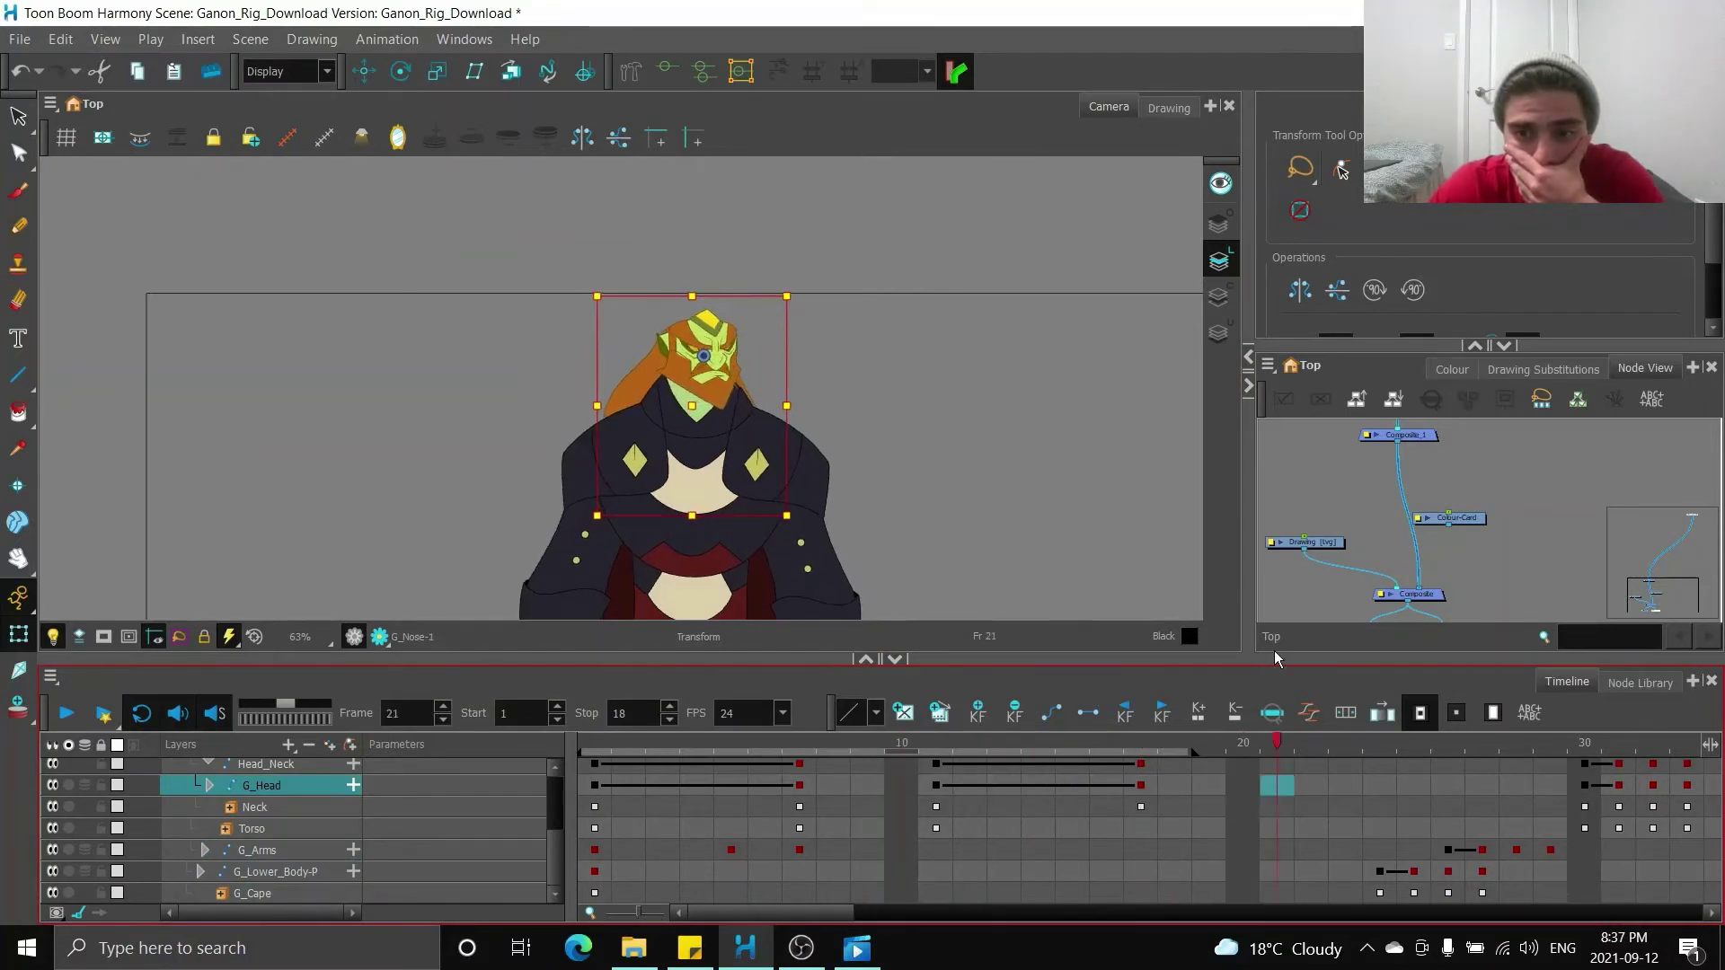
key("period")
key("period")
left_click_drag(781, 908, 1179, 914)
left_click(1111, 787)
key("comma")
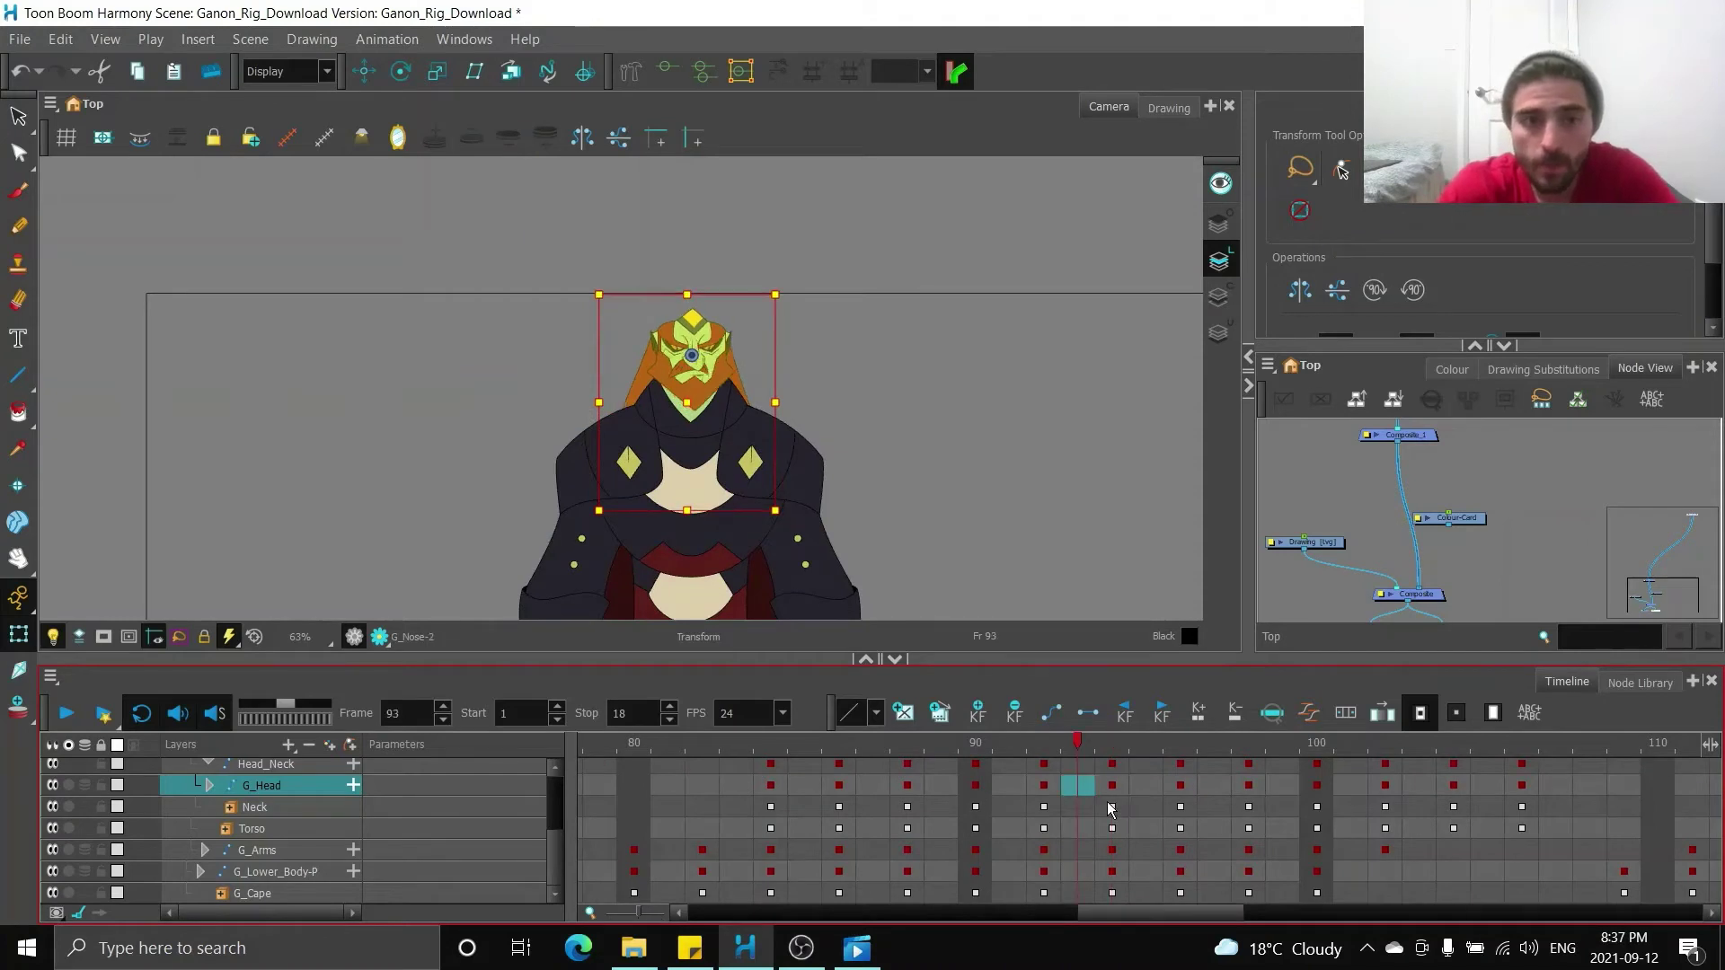
key("period")
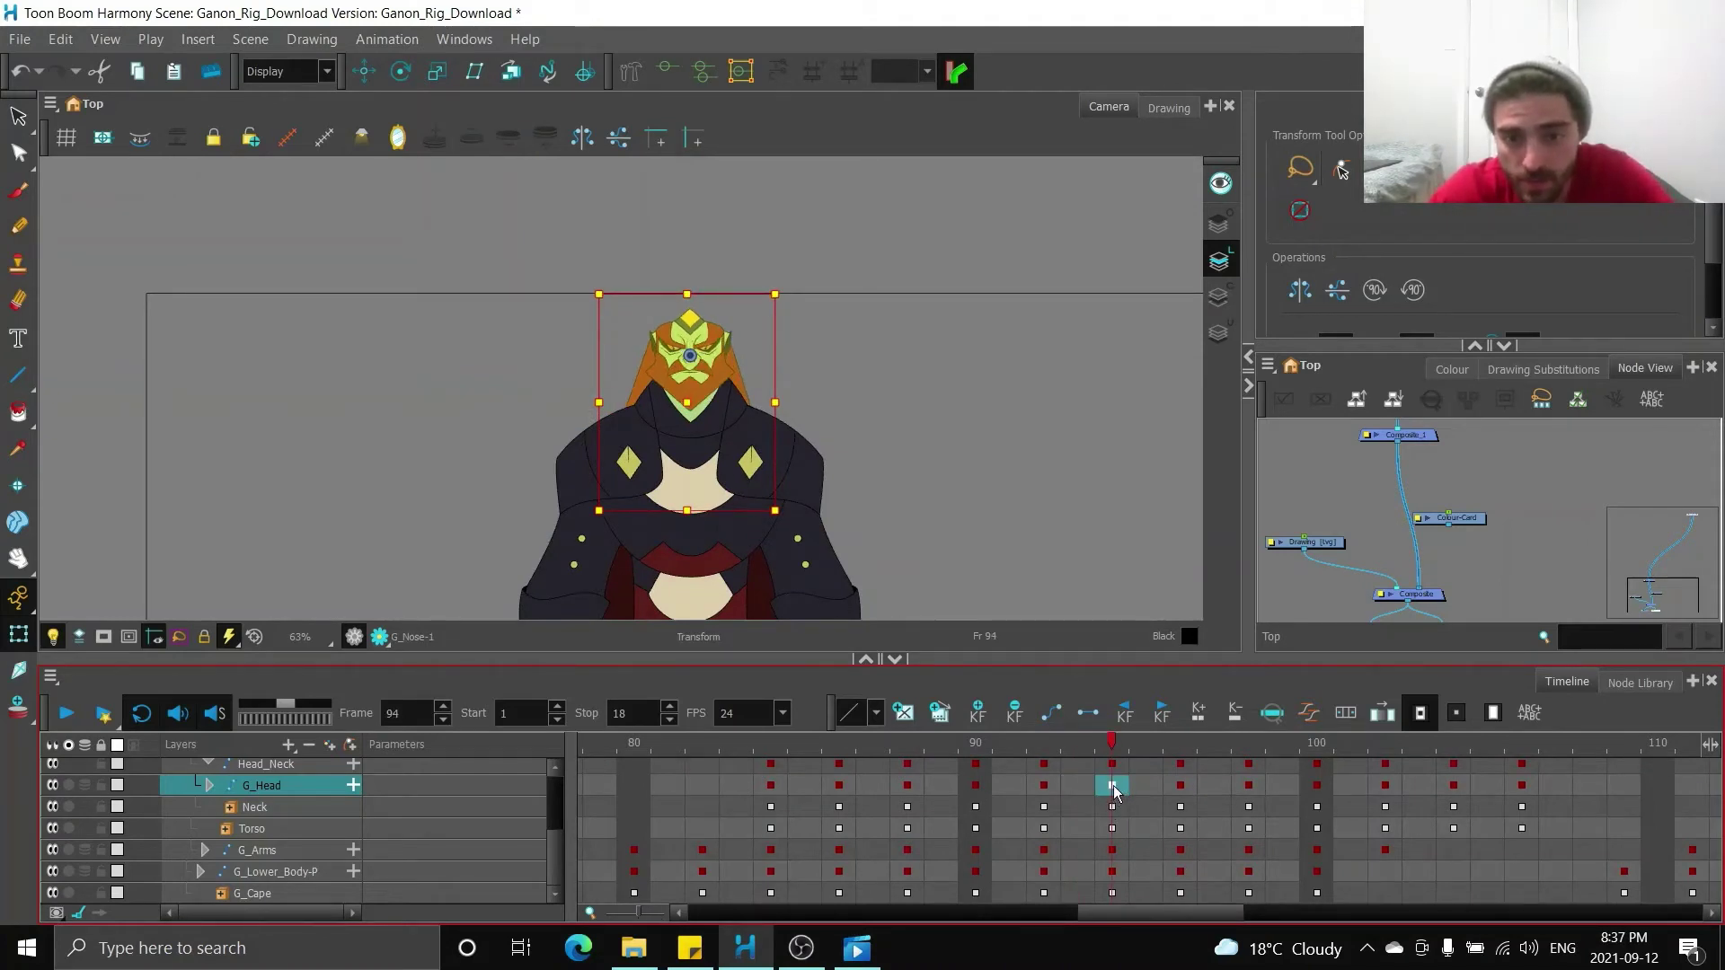
left_click_drag(1162, 913, 746, 906)
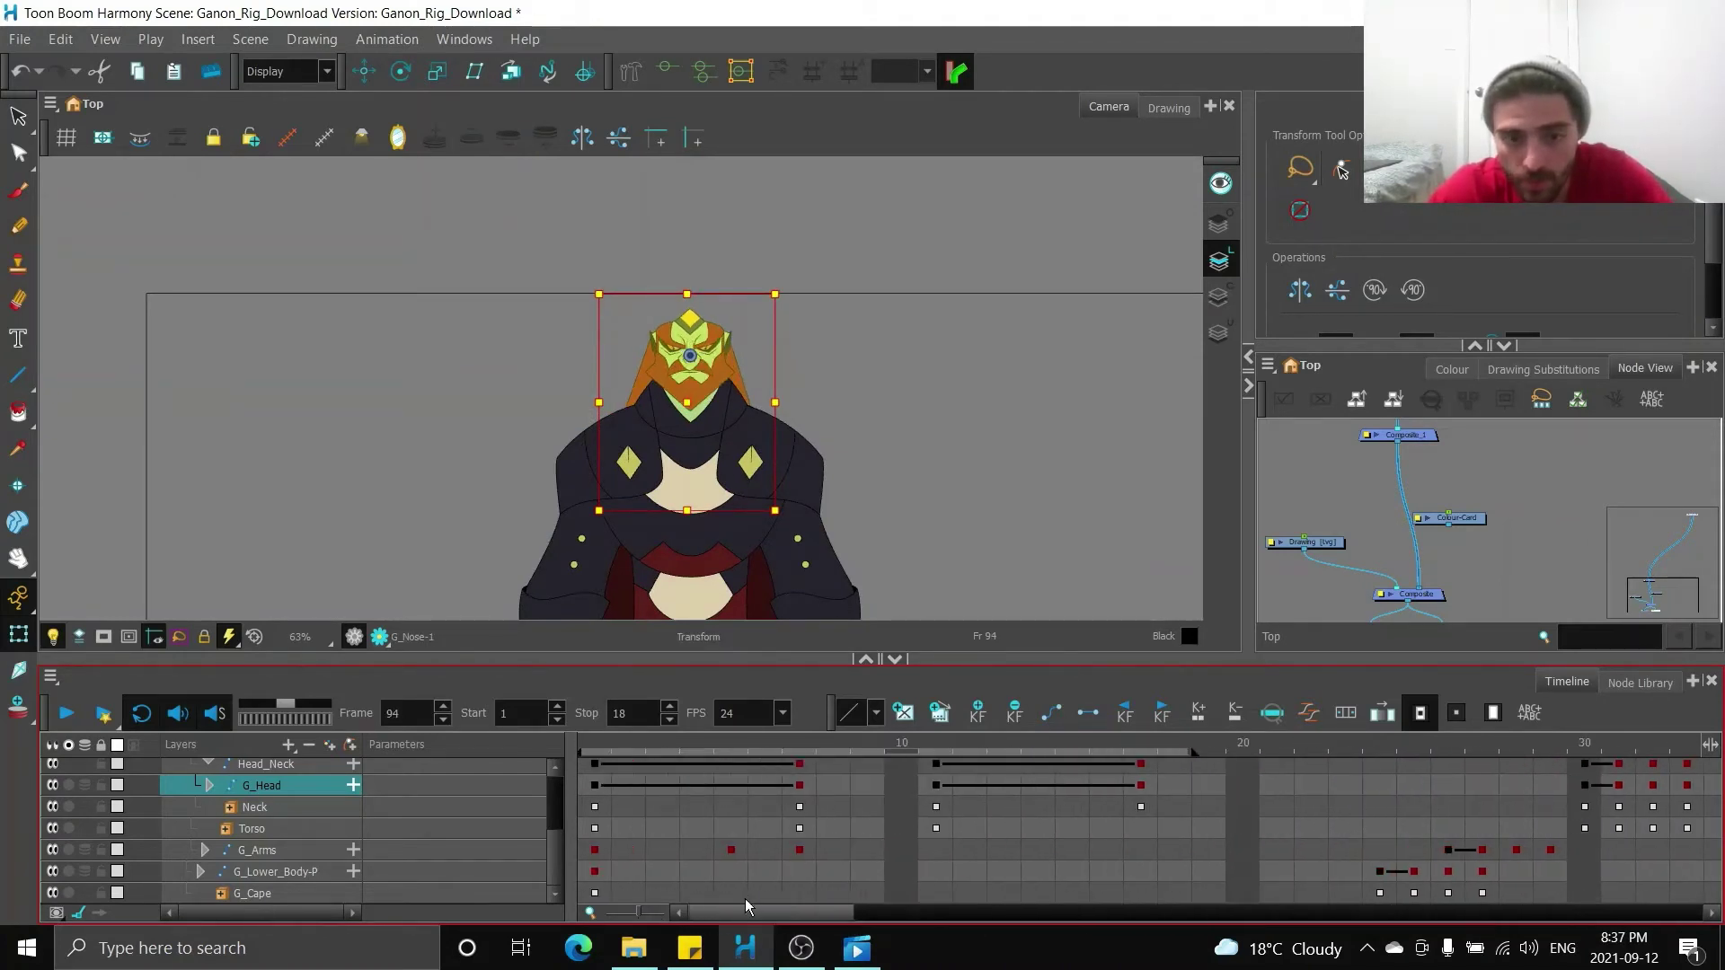
left_click(866, 787)
key("ctrl+v")
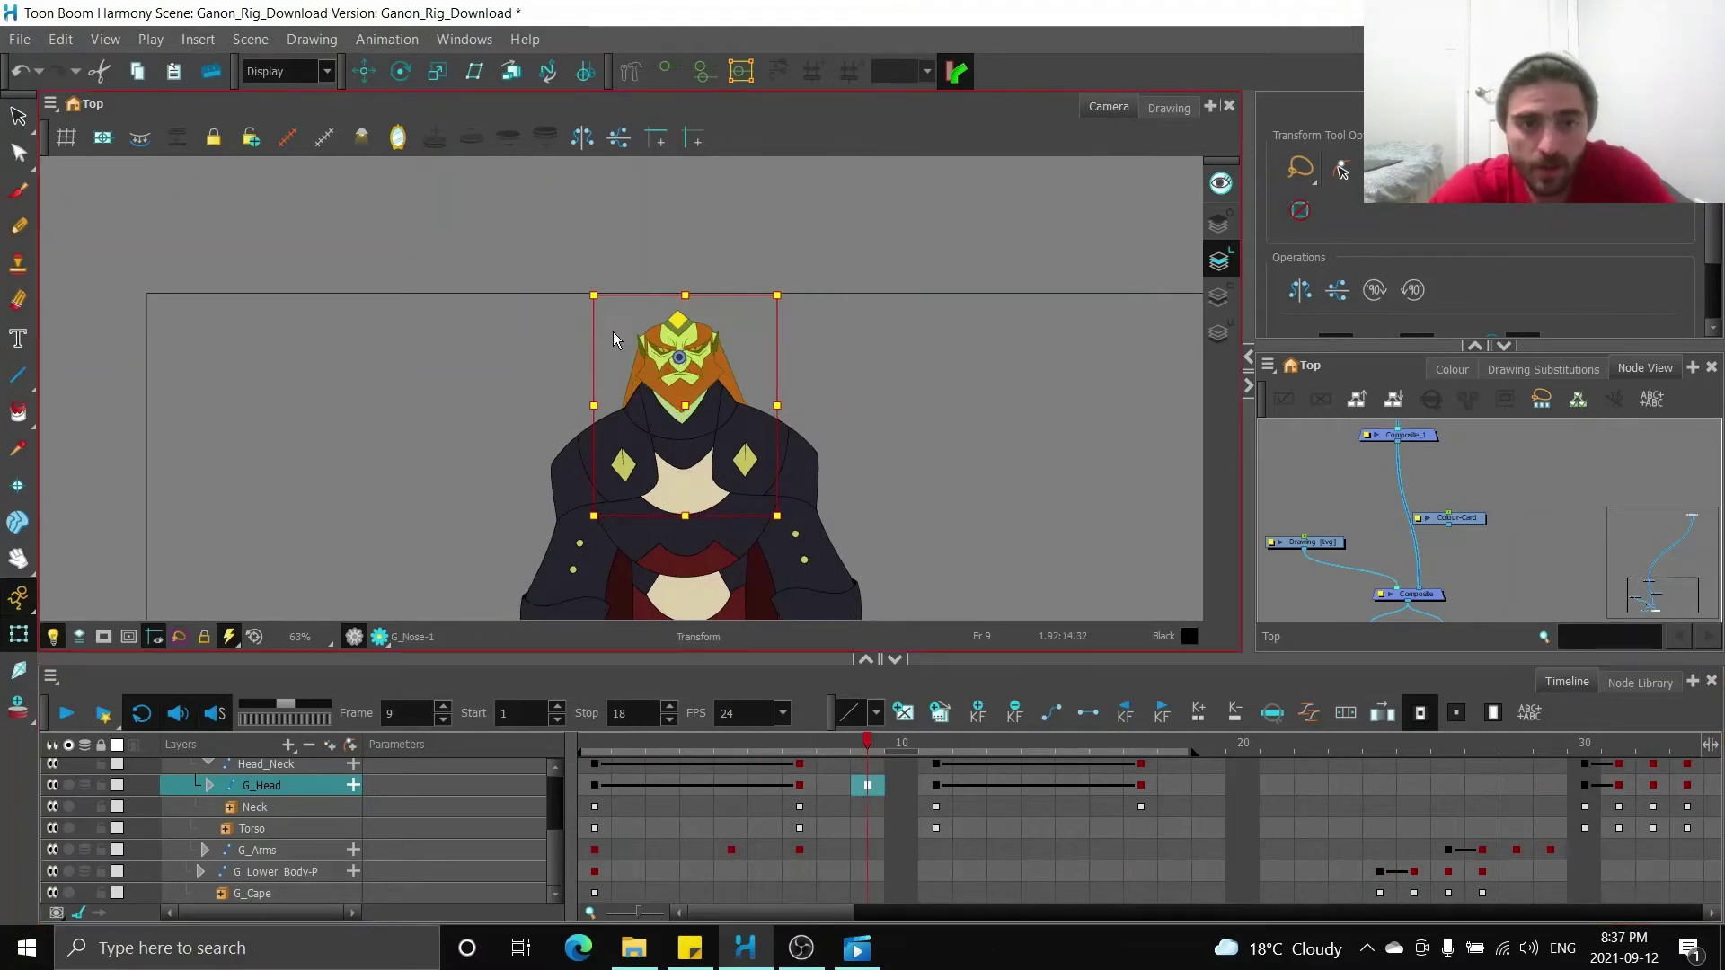
- Turn on onion skin at frame 9 to compare the front-facing head with its neighbouring frames
key("2")
left_click(1341, 171)
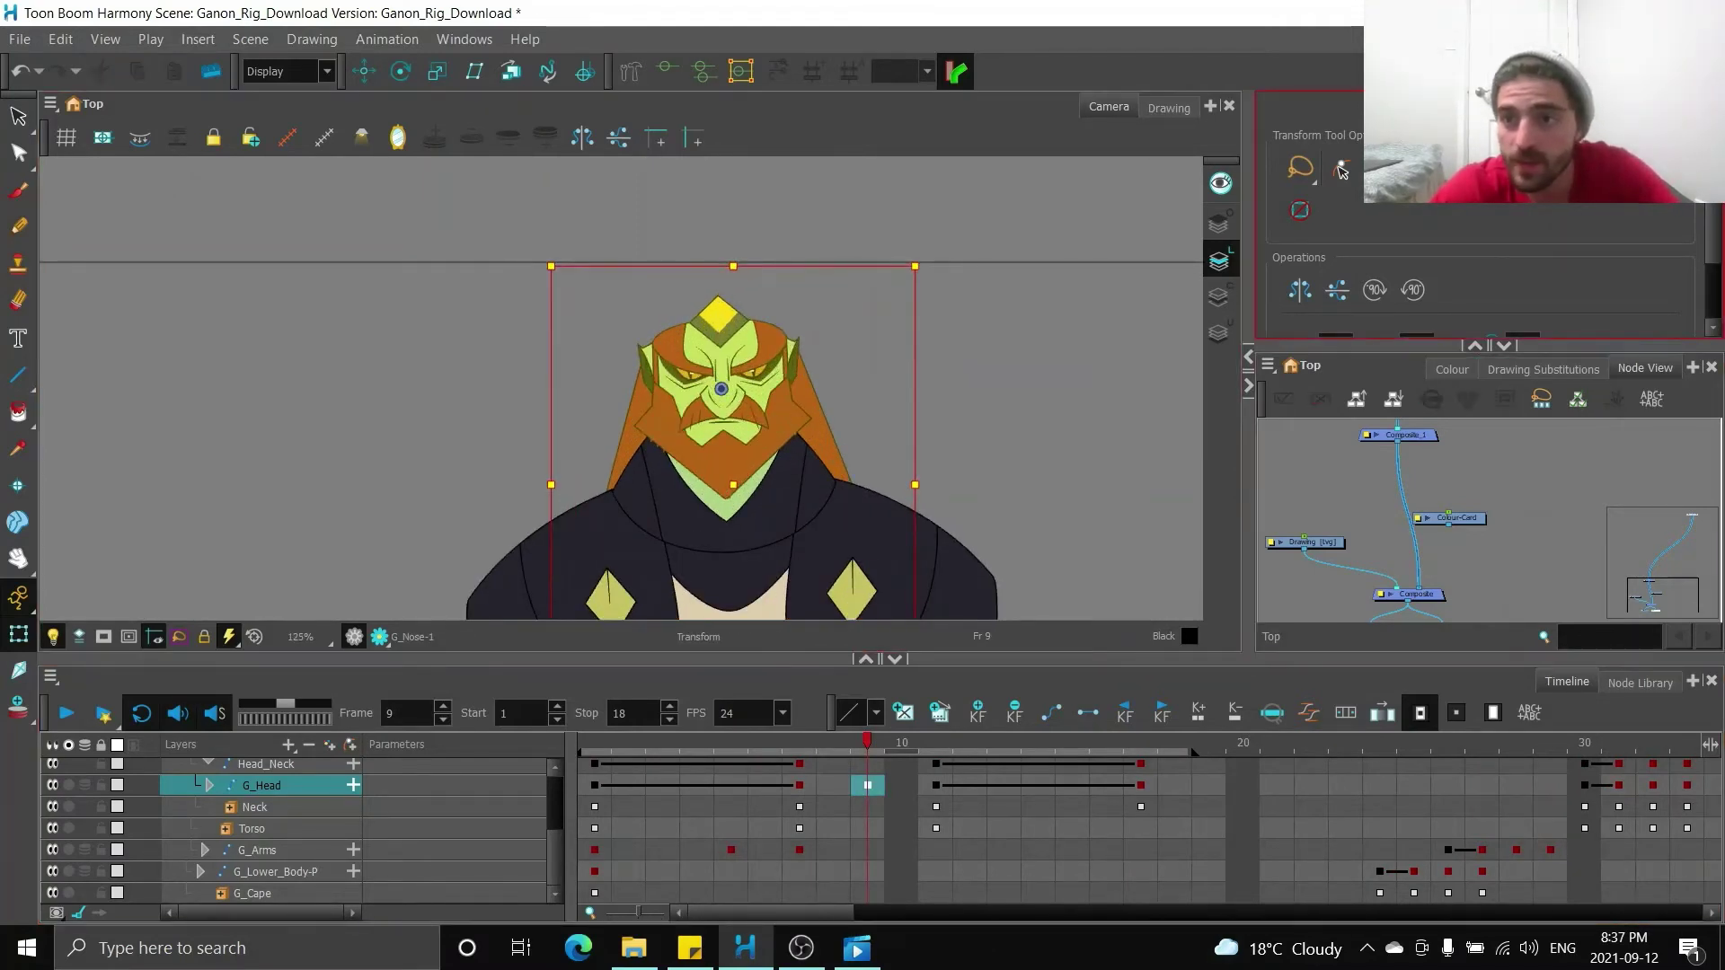
left_click(1527, 106)
key("alt+o")
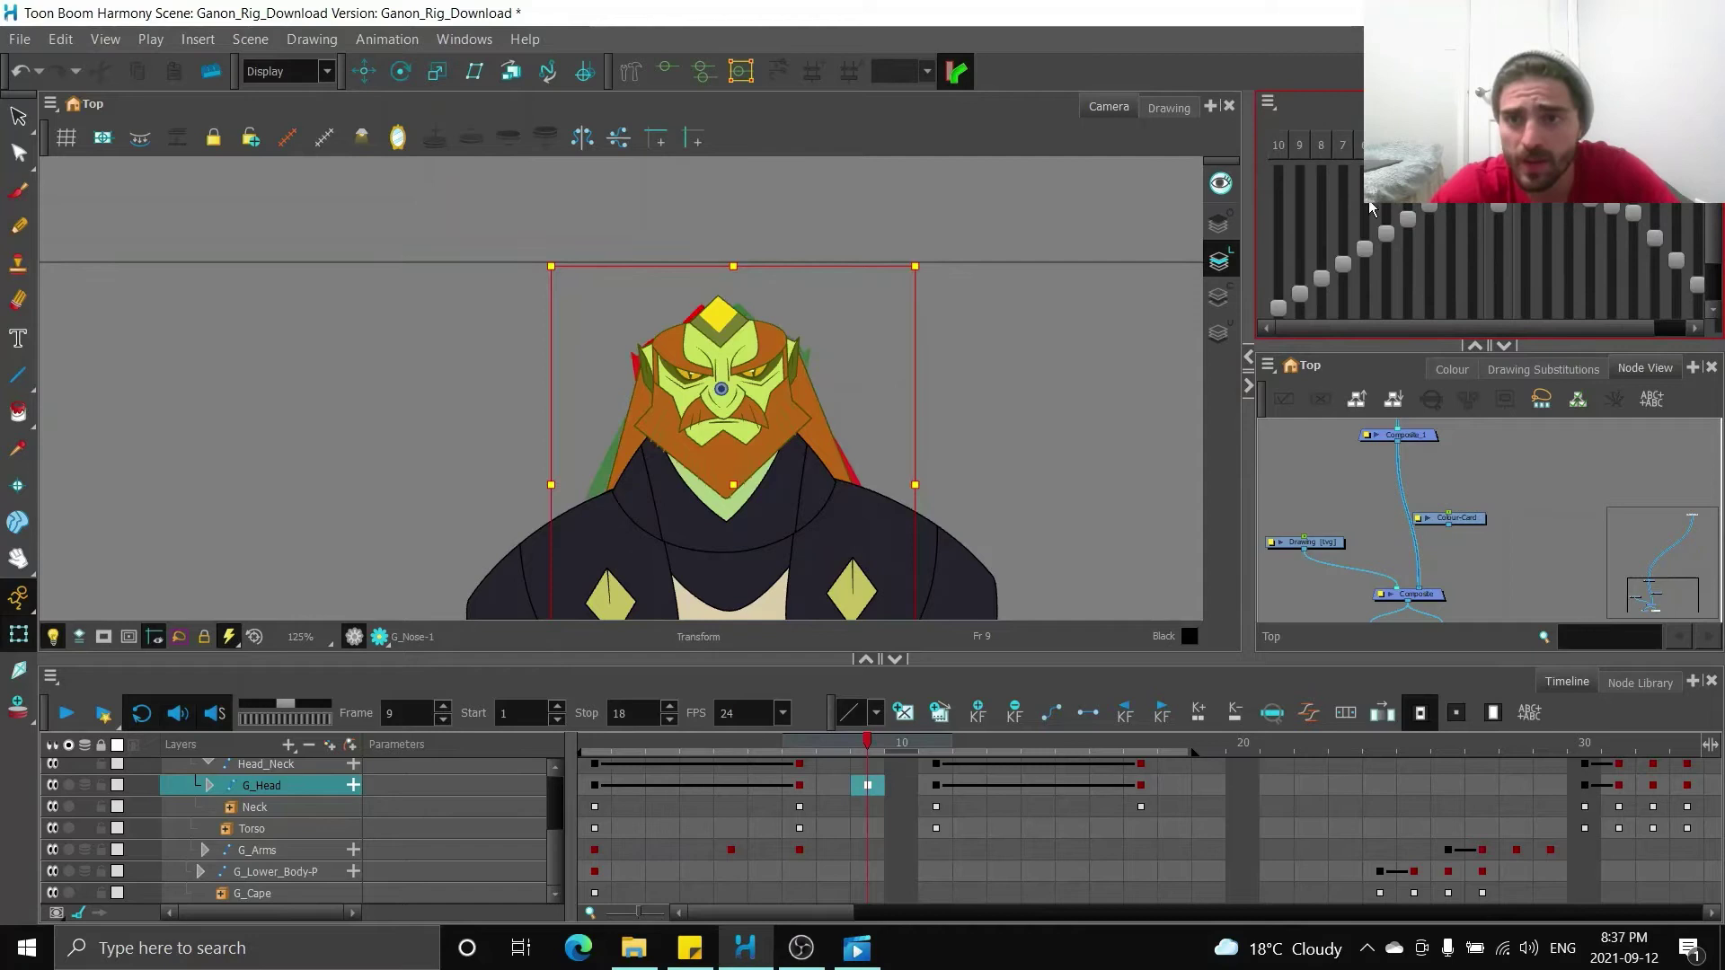
scroll(711, 408, "up", 1)
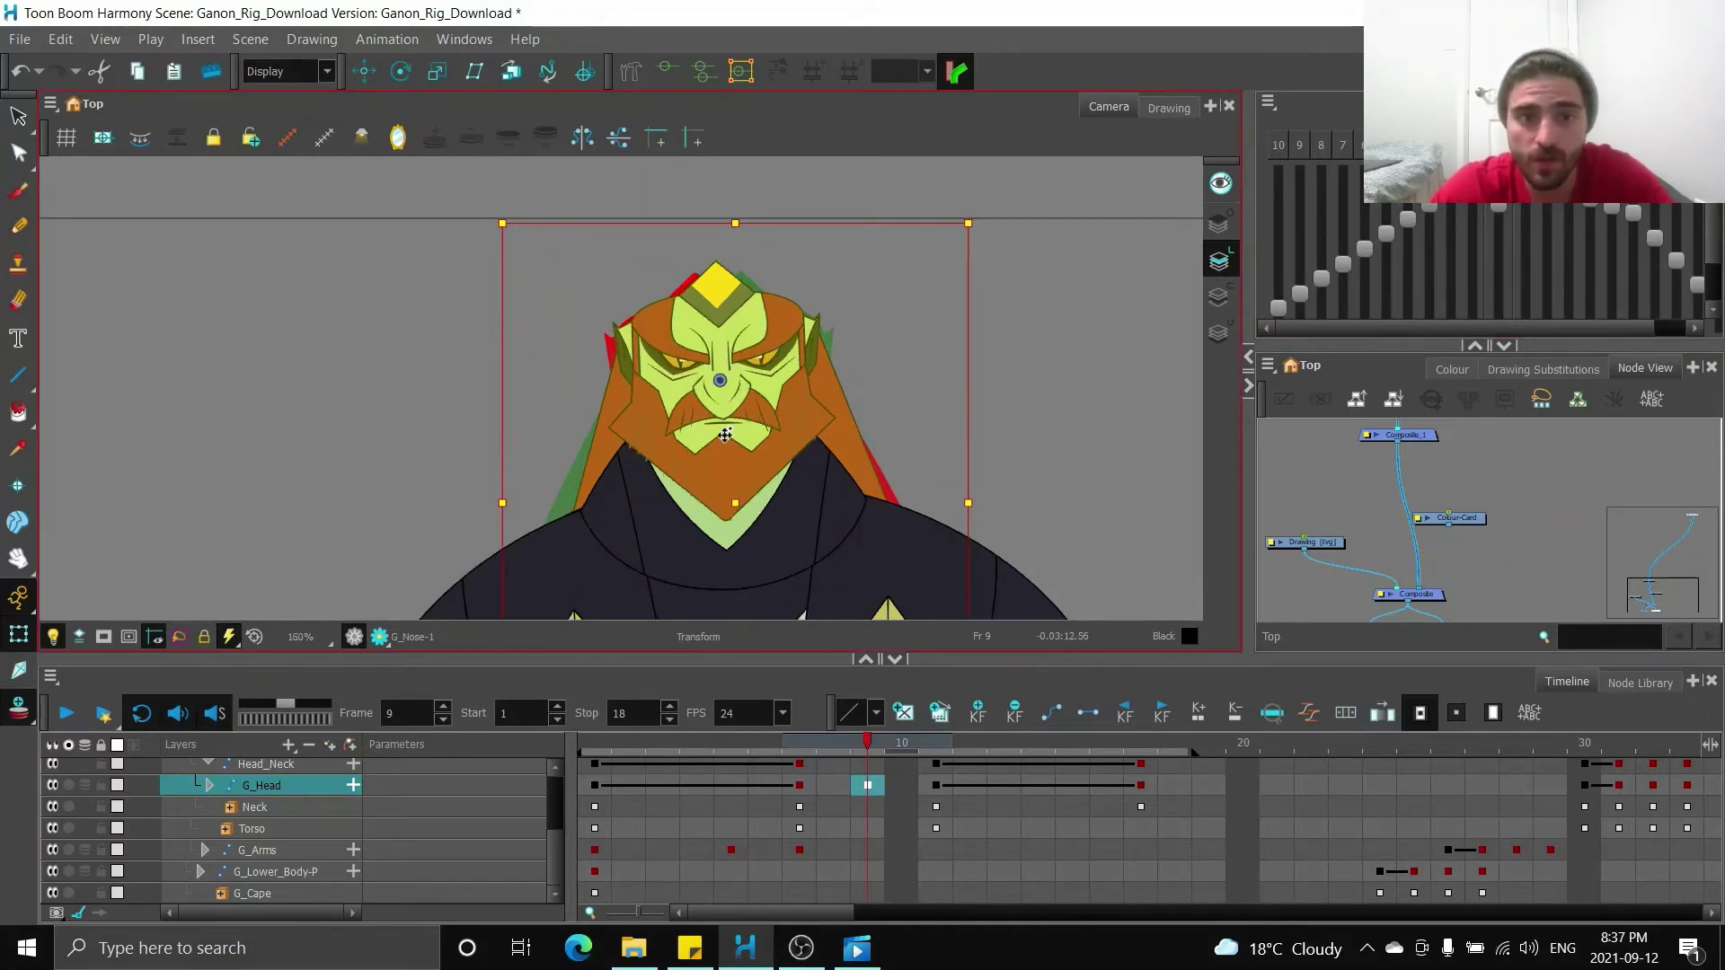
- Nudge G_Head slightly down at frame 9, turn off the onion skin, and deselect the head
key("Down")
key("Down")
key("Down")
key("Down")
key("Down")
key("Down")
key("Down")
key("Down")
key("Down")
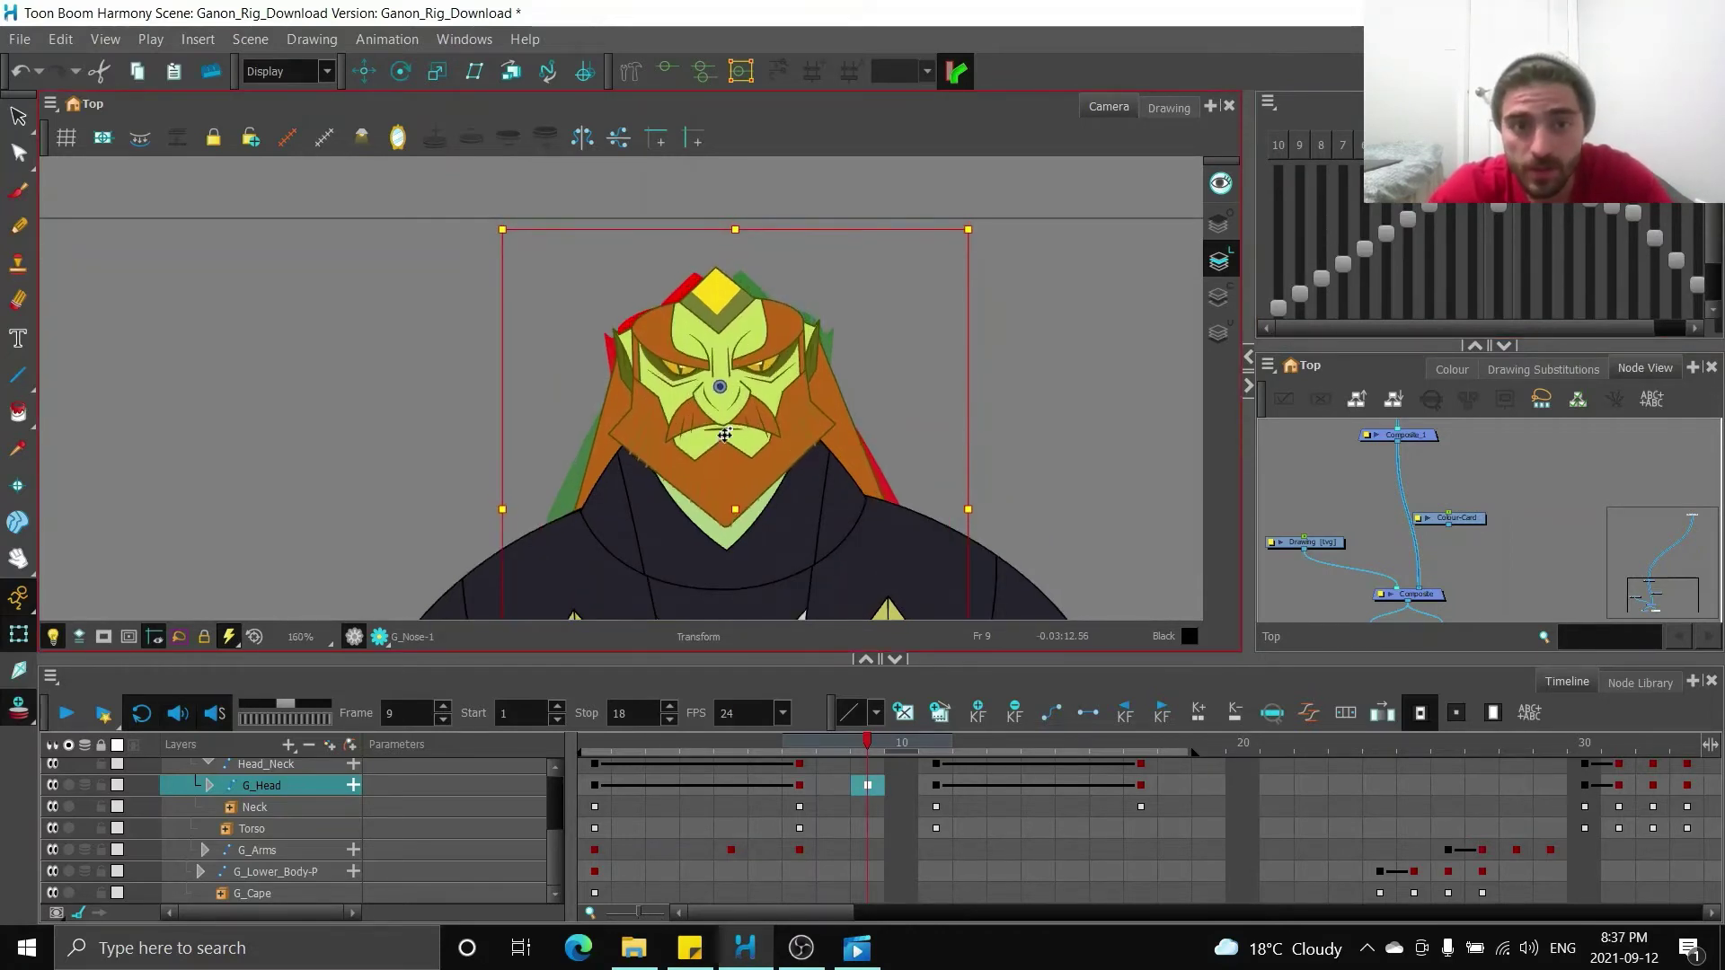
left_click(1383, 218)
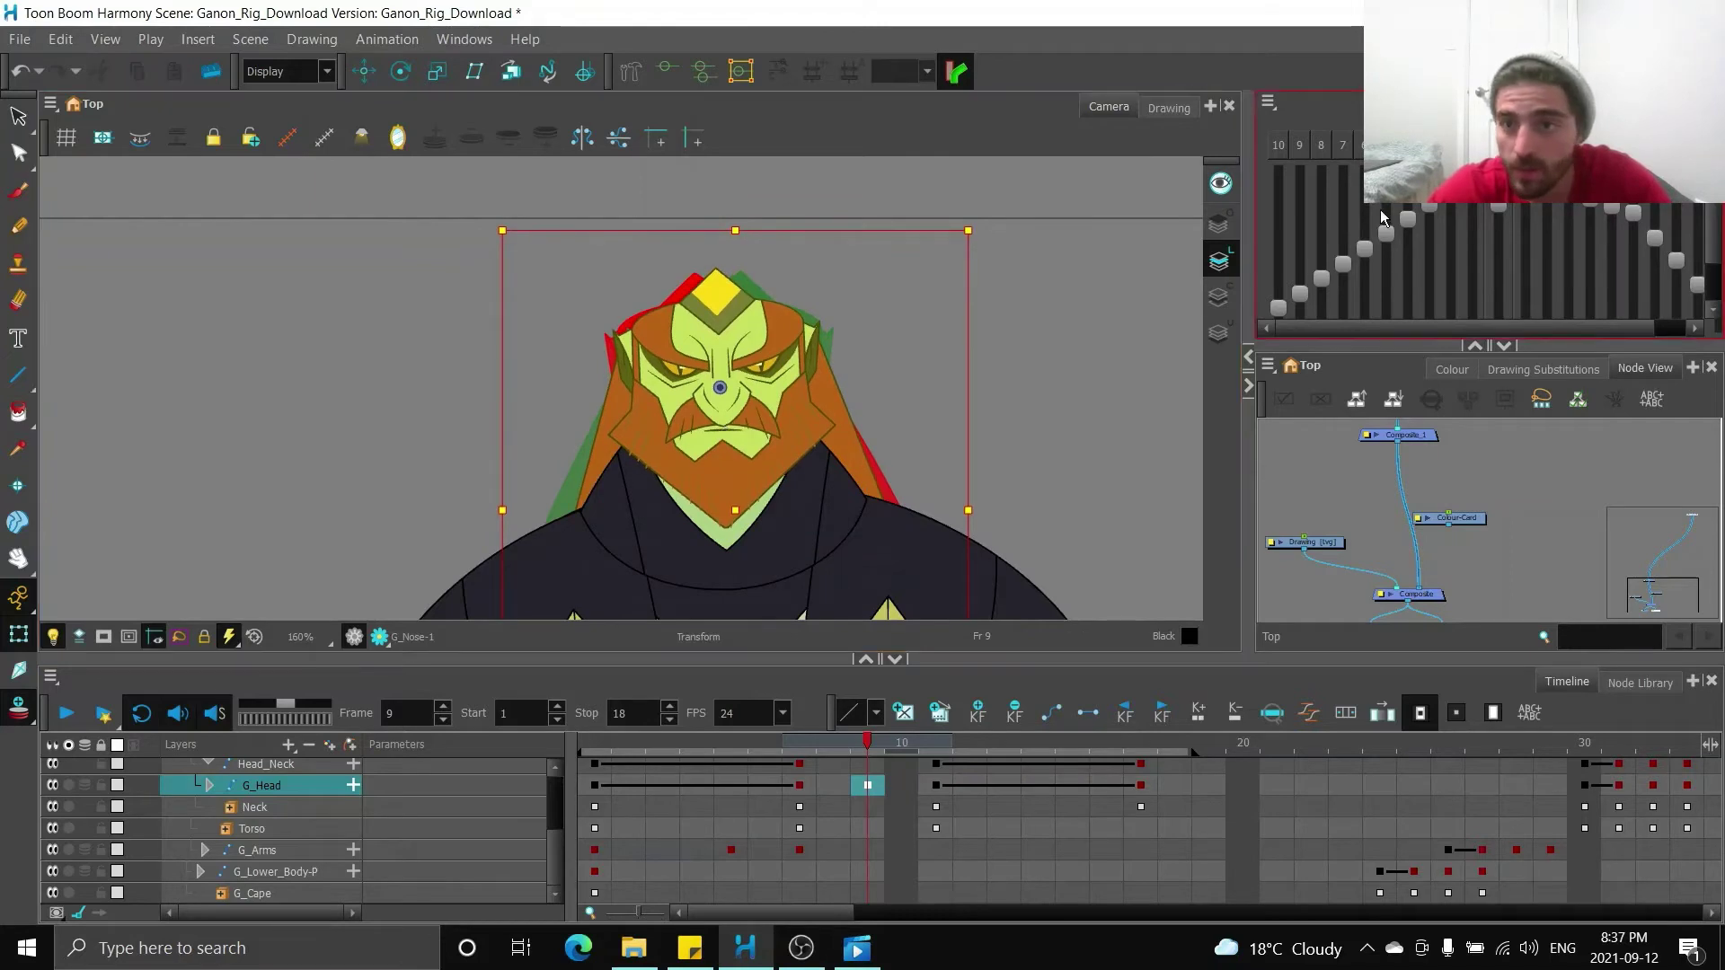
left_click(1054, 298)
scroll(1054, 298, "down", 1)
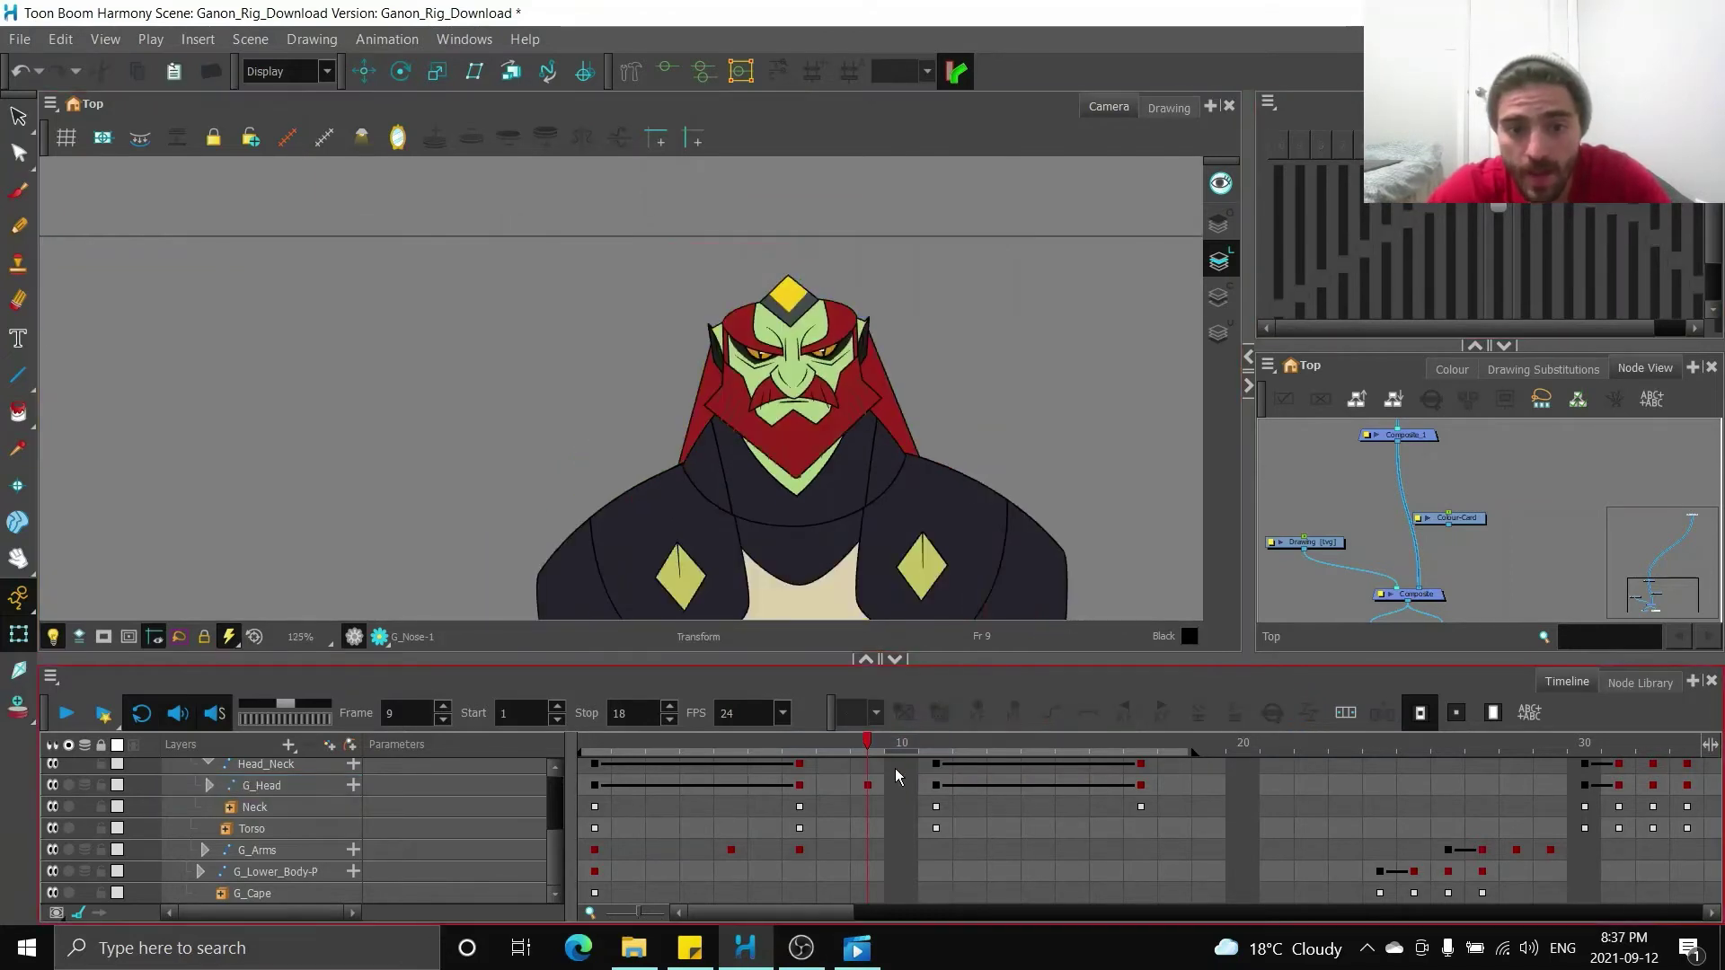
- Lower both eyebrows at frame 9 by pulling down the inner handles of their deformation curves
left_click_drag(865, 747, 861, 801)
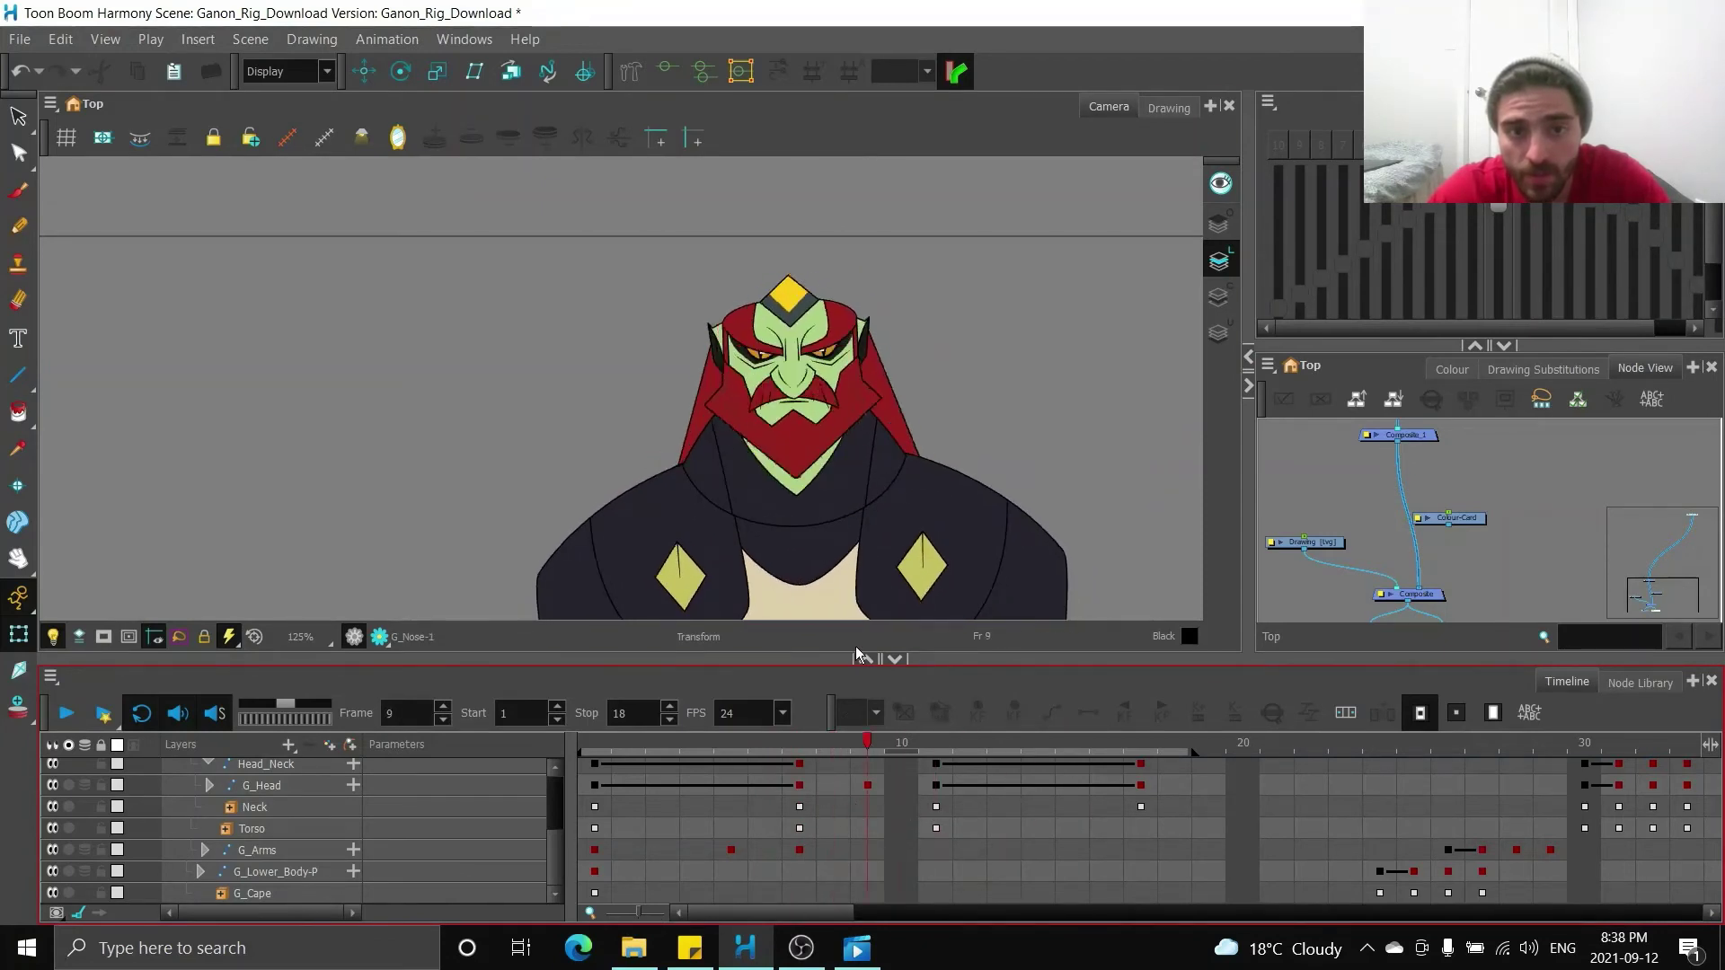
scroll(821, 351, "up", 2)
left_click(821, 352)
scroll(820, 346, "up", 4)
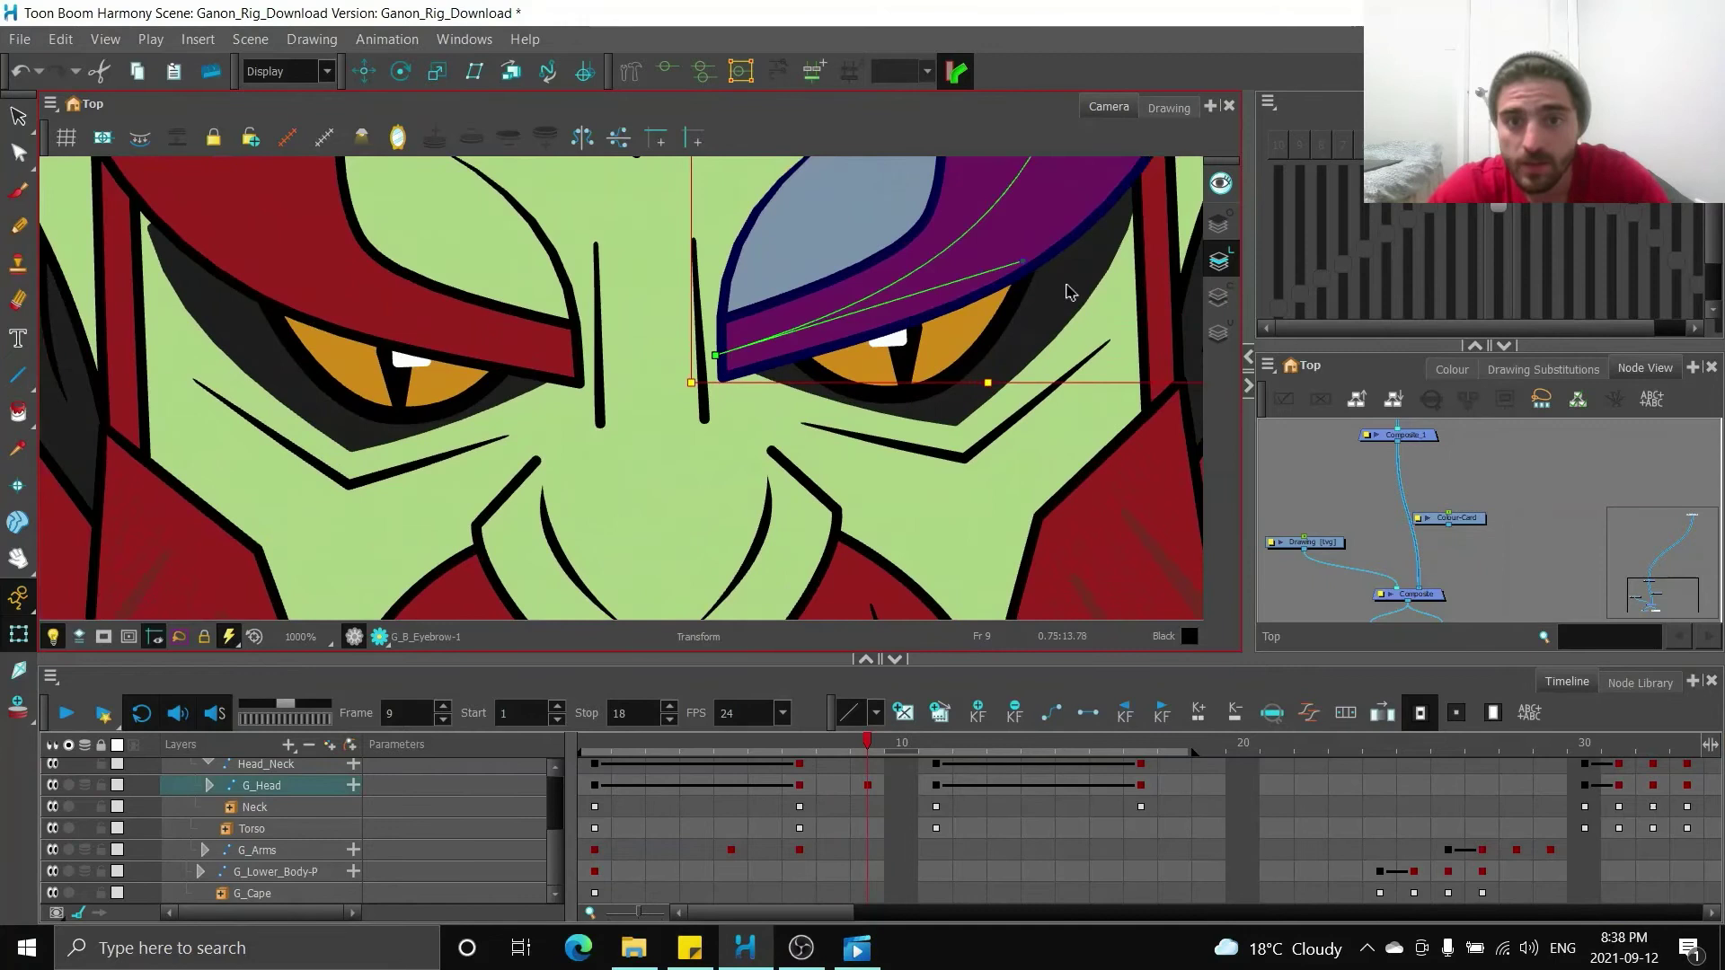
mouse_move(1031, 263)
left_mouse_down()
mouse_move(1028, 324)
mouse_move(287, 370)
mouse_move(430, 308)
left_mouse_up()
left_click_drag(273, 295, 262, 353)
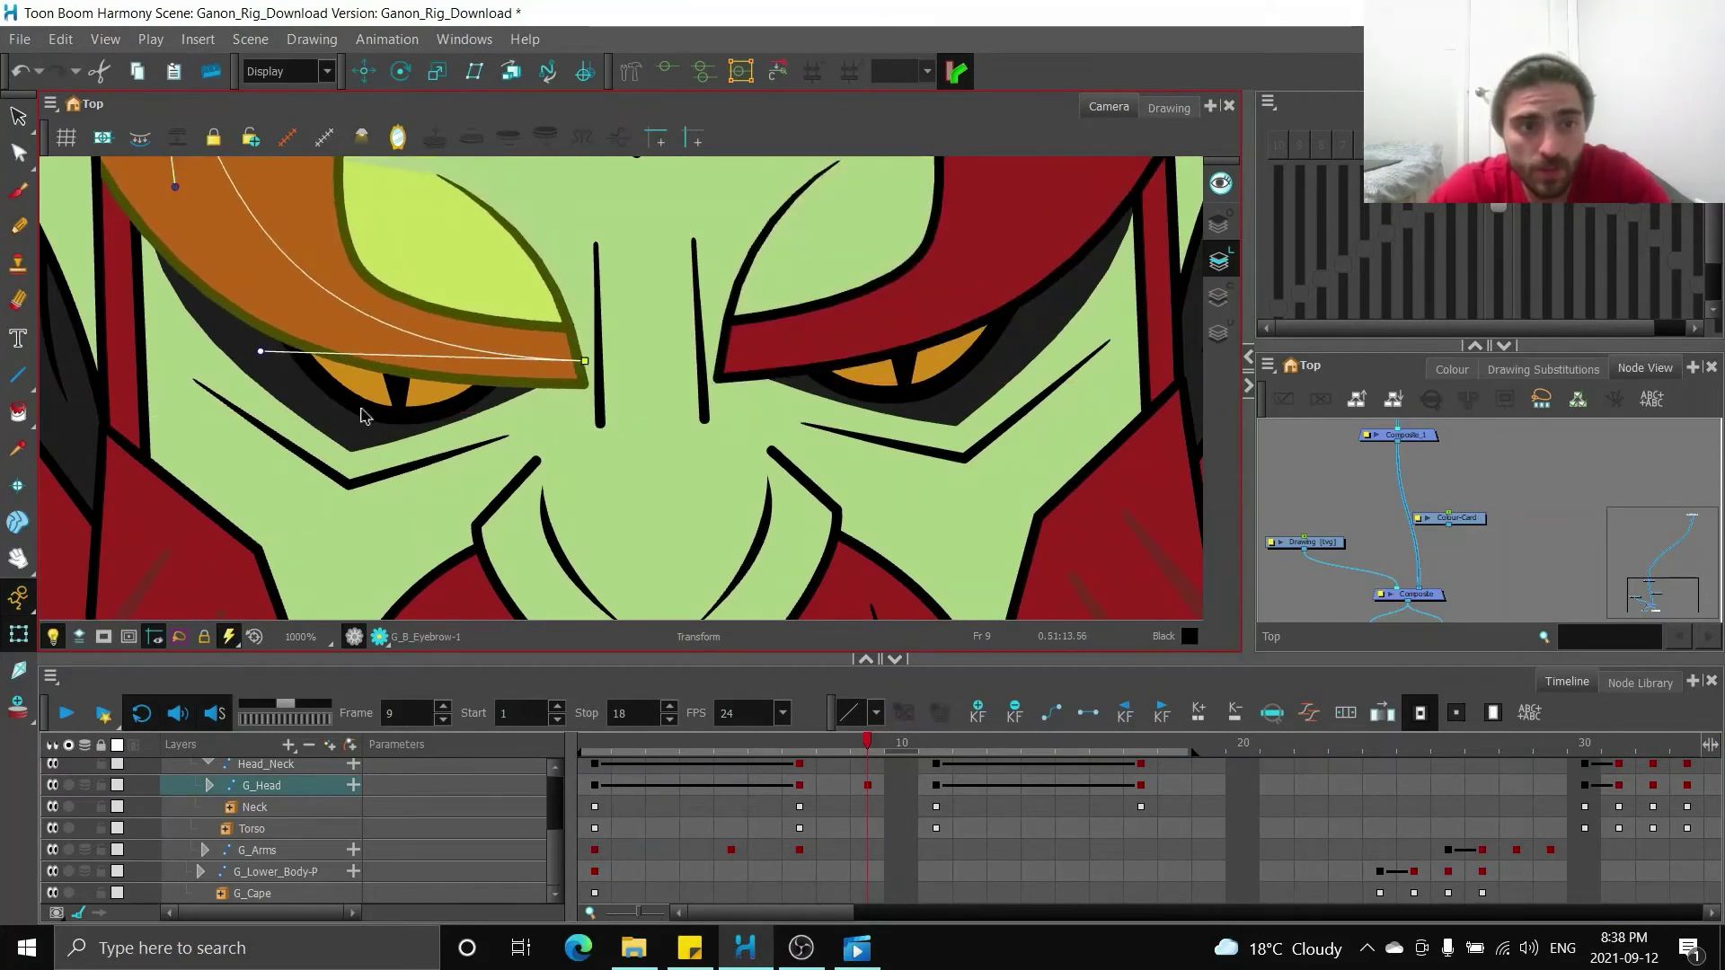
- Close both eyes at frame 9 by pulling the lower edges of their deformation curves up under the eyebrows
left_click(372, 411)
left_click_drag(386, 408, 394, 341)
key("ctrl+z")
left_click(934, 364)
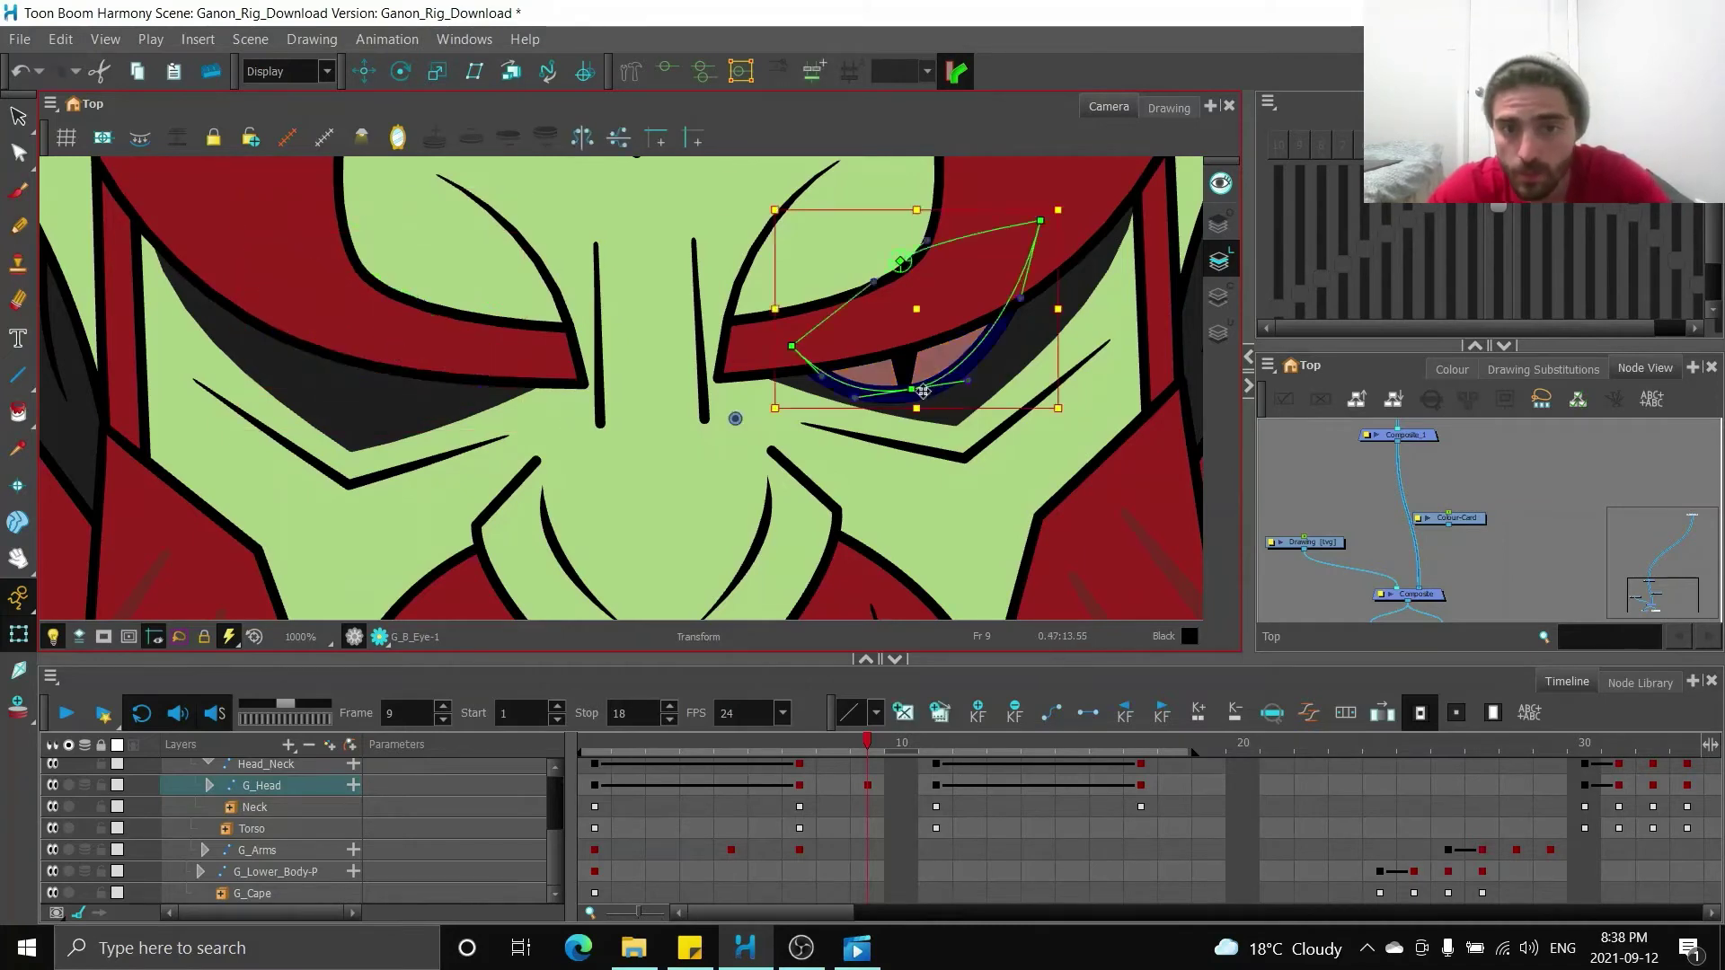
left_click_drag(922, 392, 894, 348)
scroll(891, 351, "down", 6)
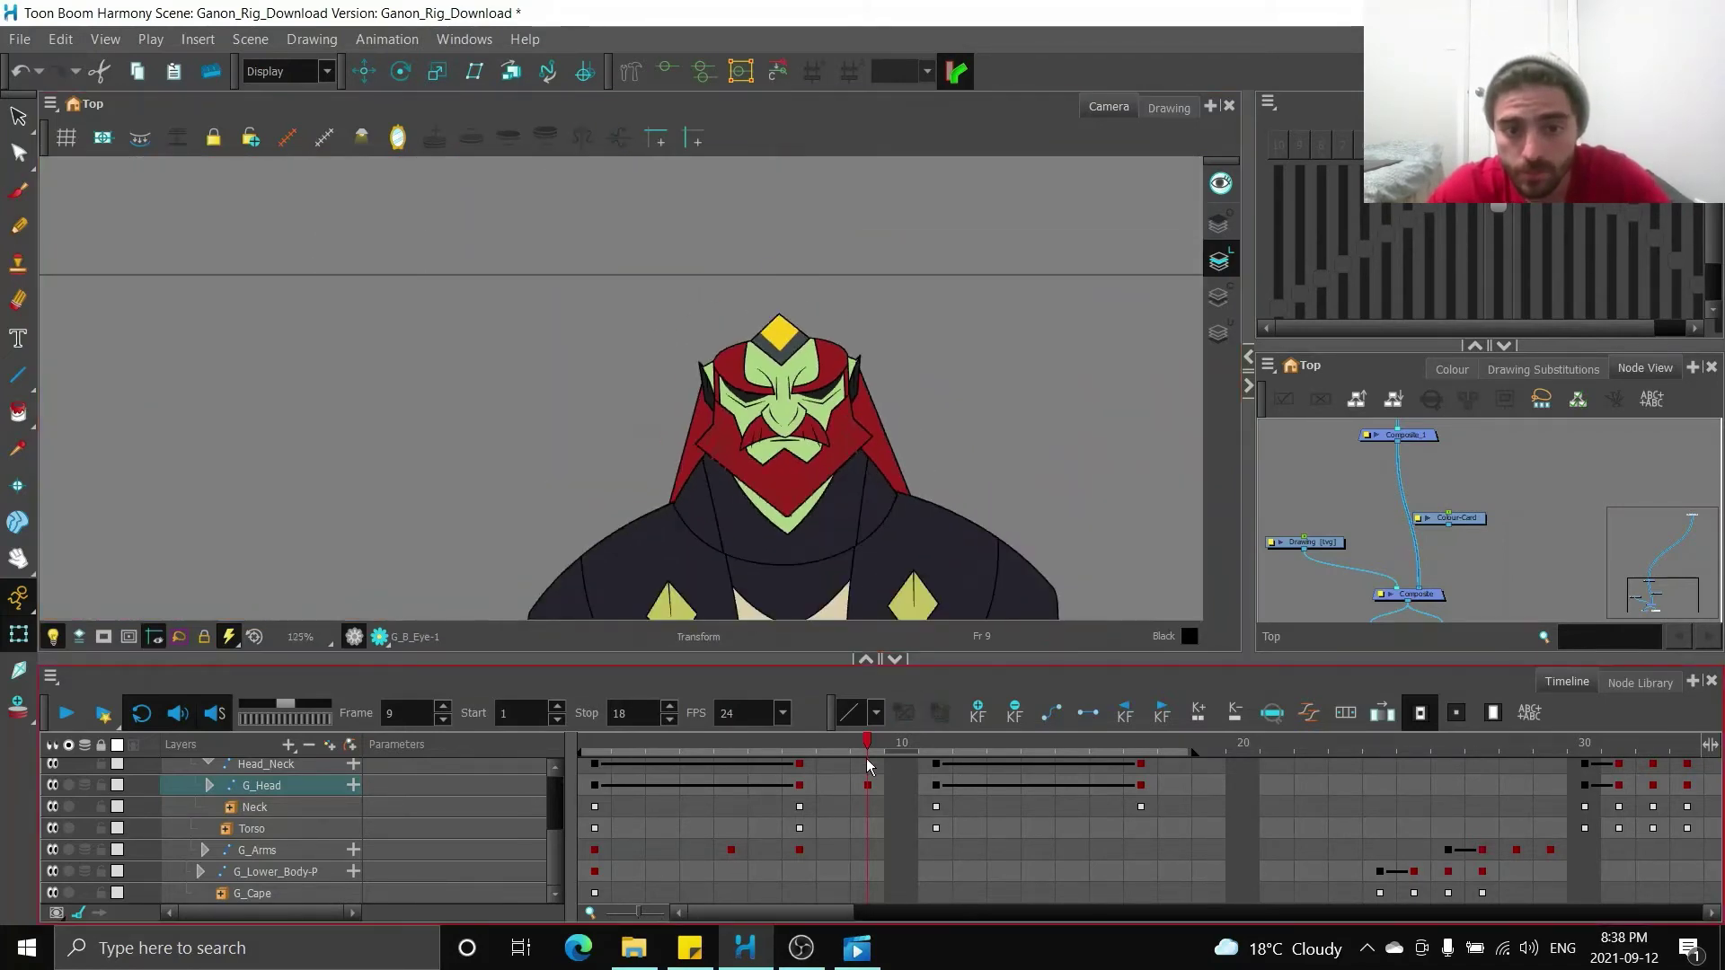
- Review the turn around the frame 9 breakdown, comparing the head and torso keyframes and the G_Mouth drawings at frames 9 and 11
left_click_drag(866, 742, 589, 719)
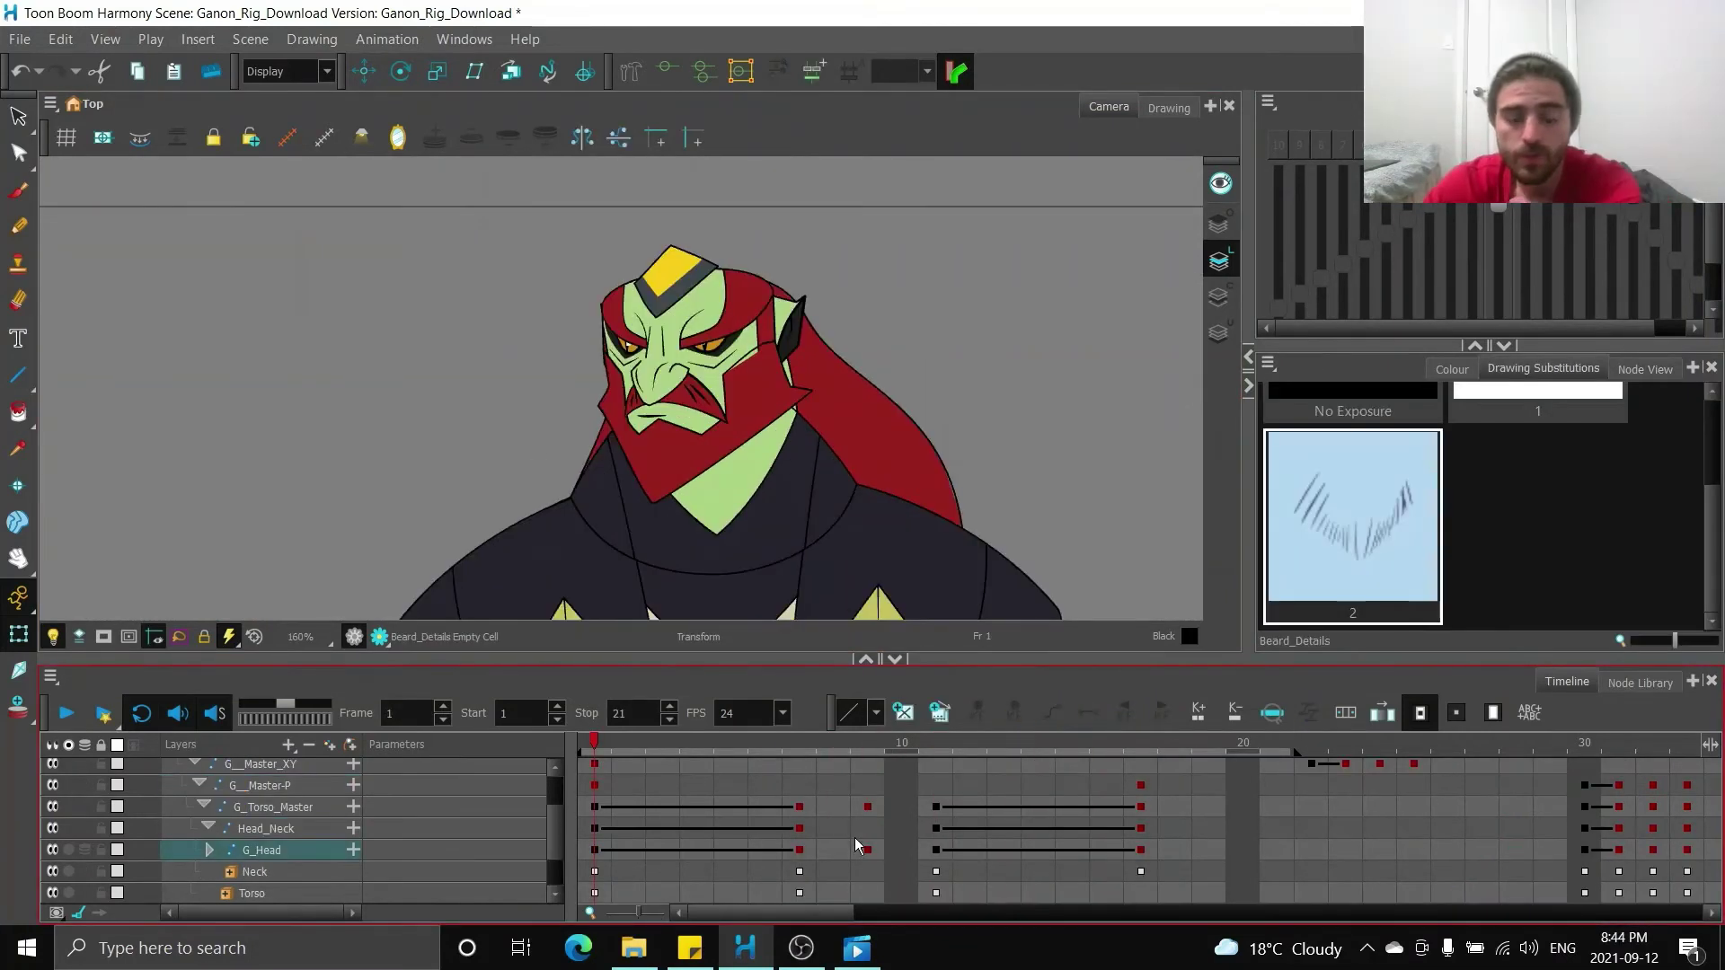
left_click(865, 848)
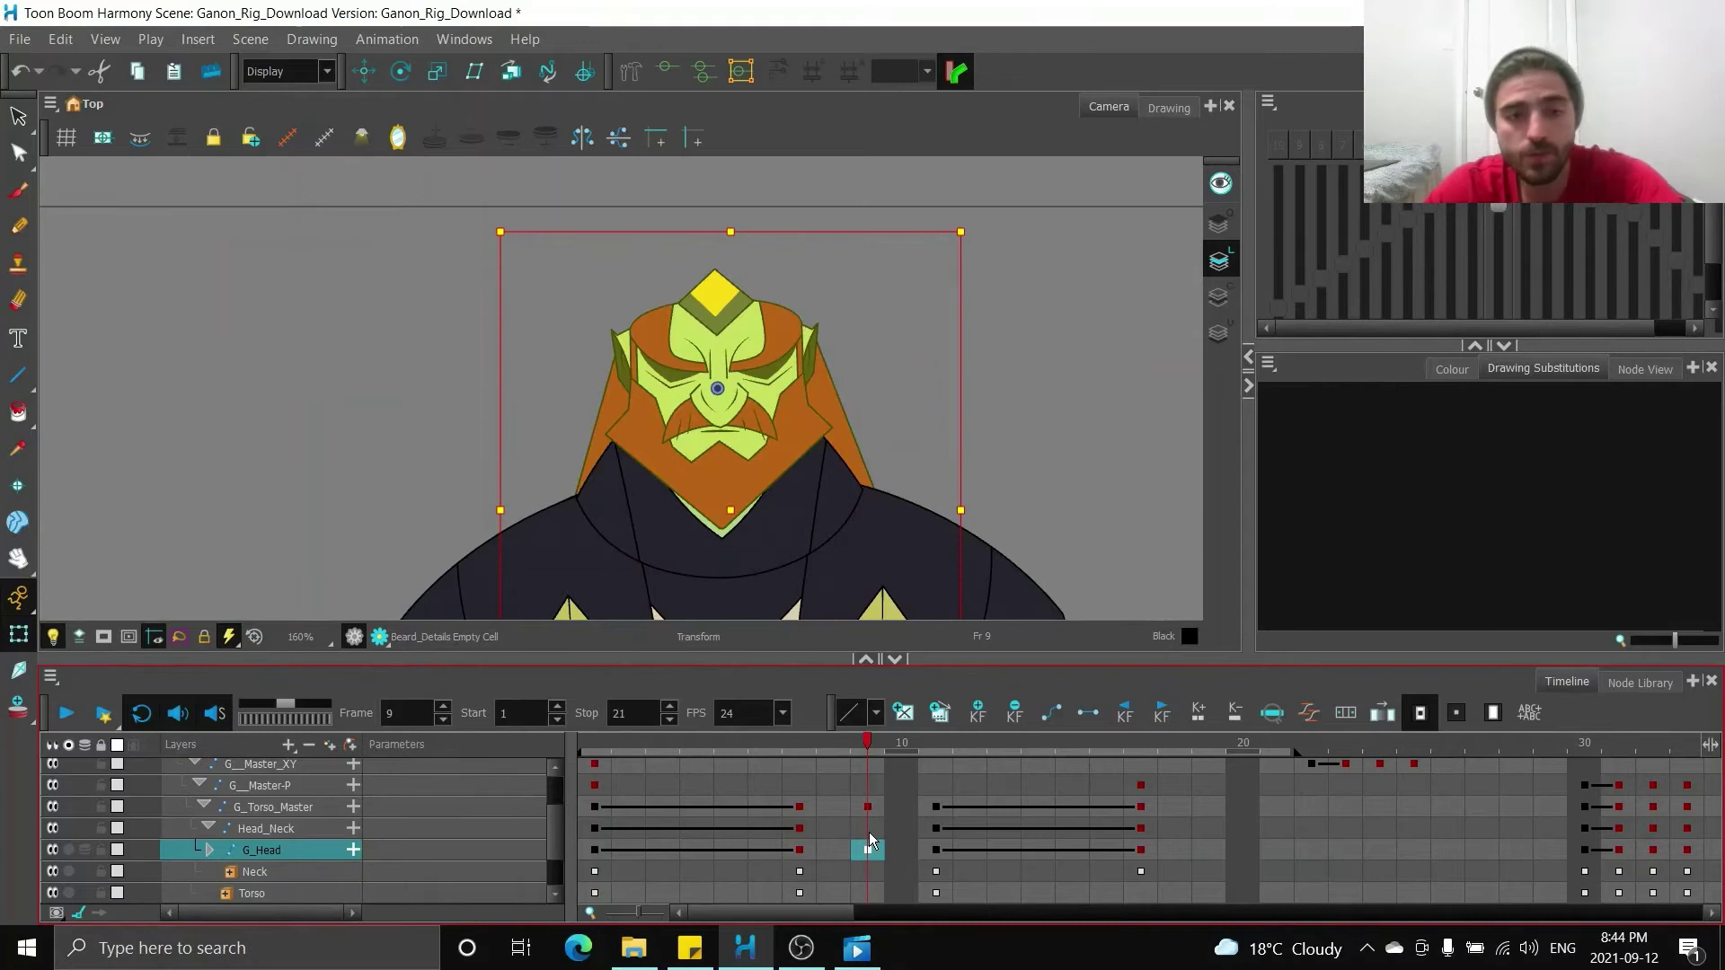
key("comma")
key("period")
key("comma")
key("period")
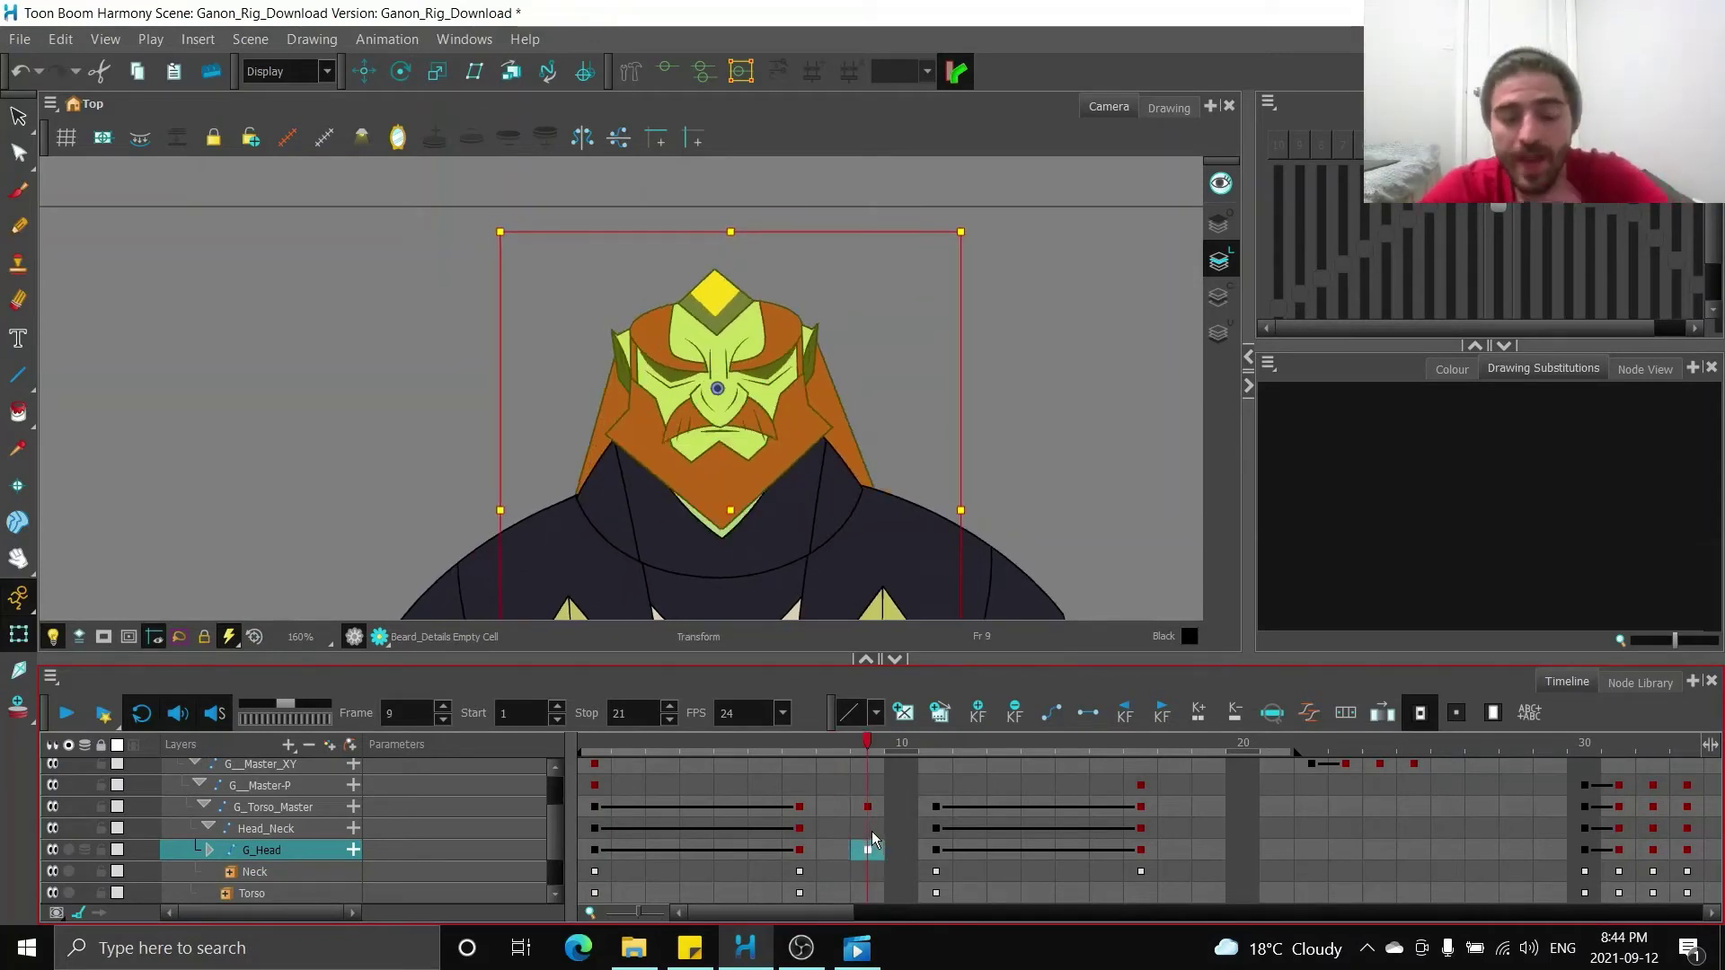
left_click(865, 808)
left_click(866, 851)
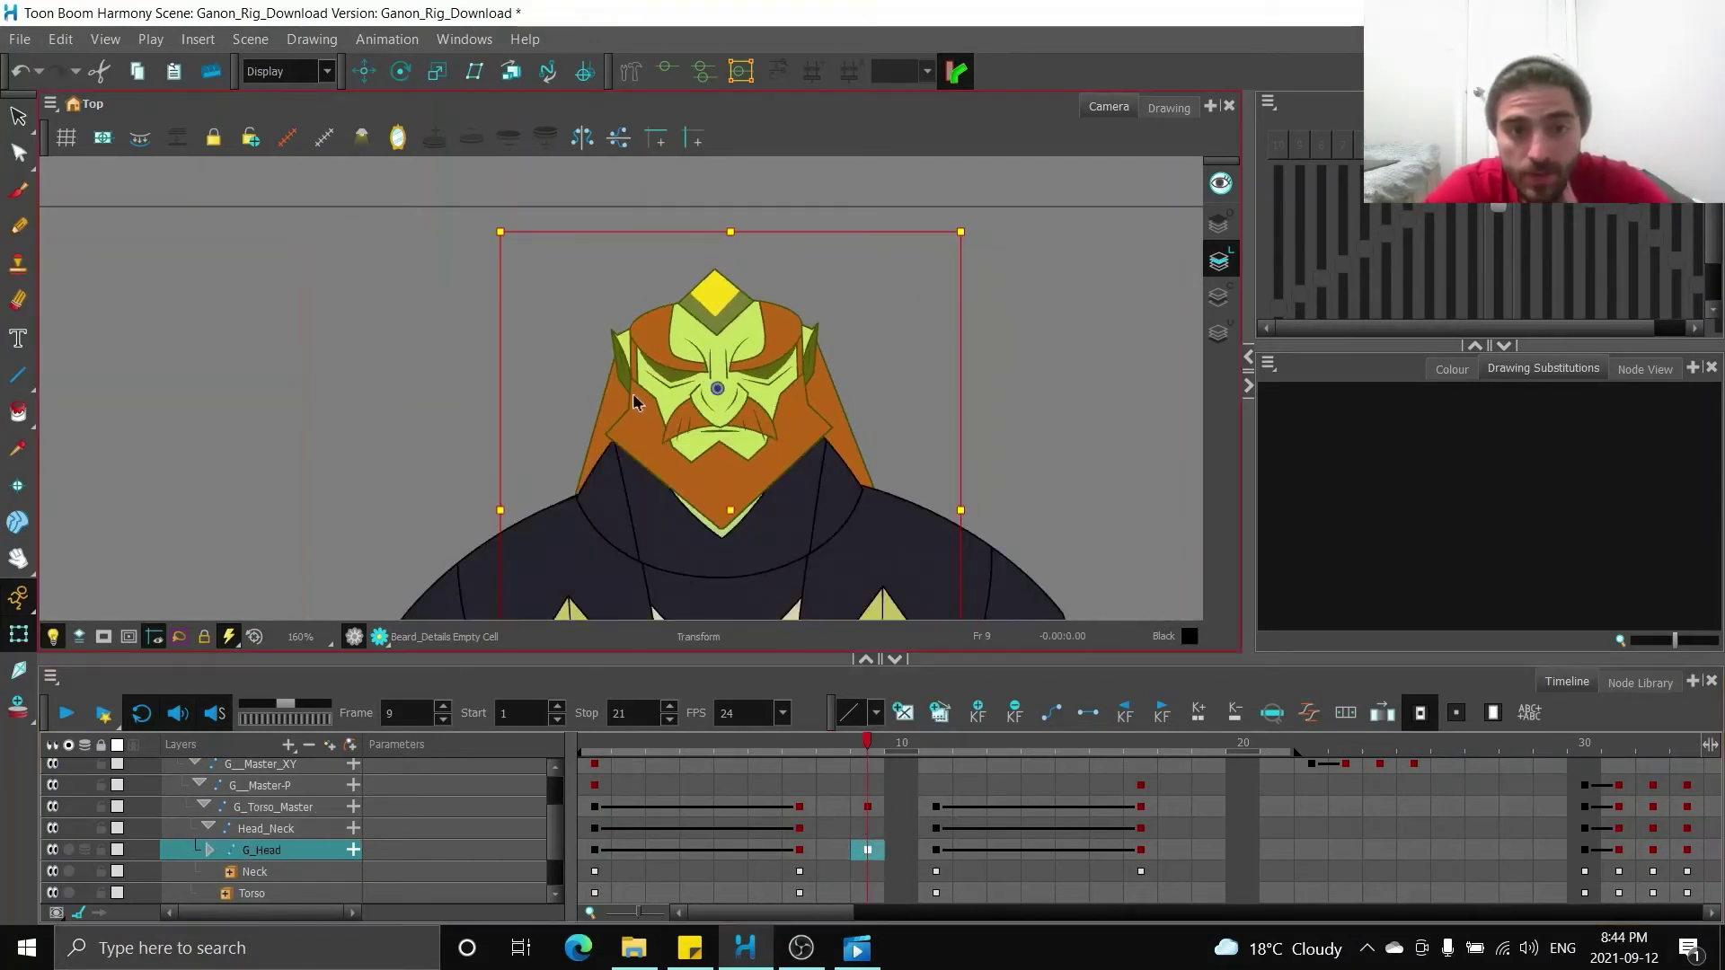
left_click(724, 414)
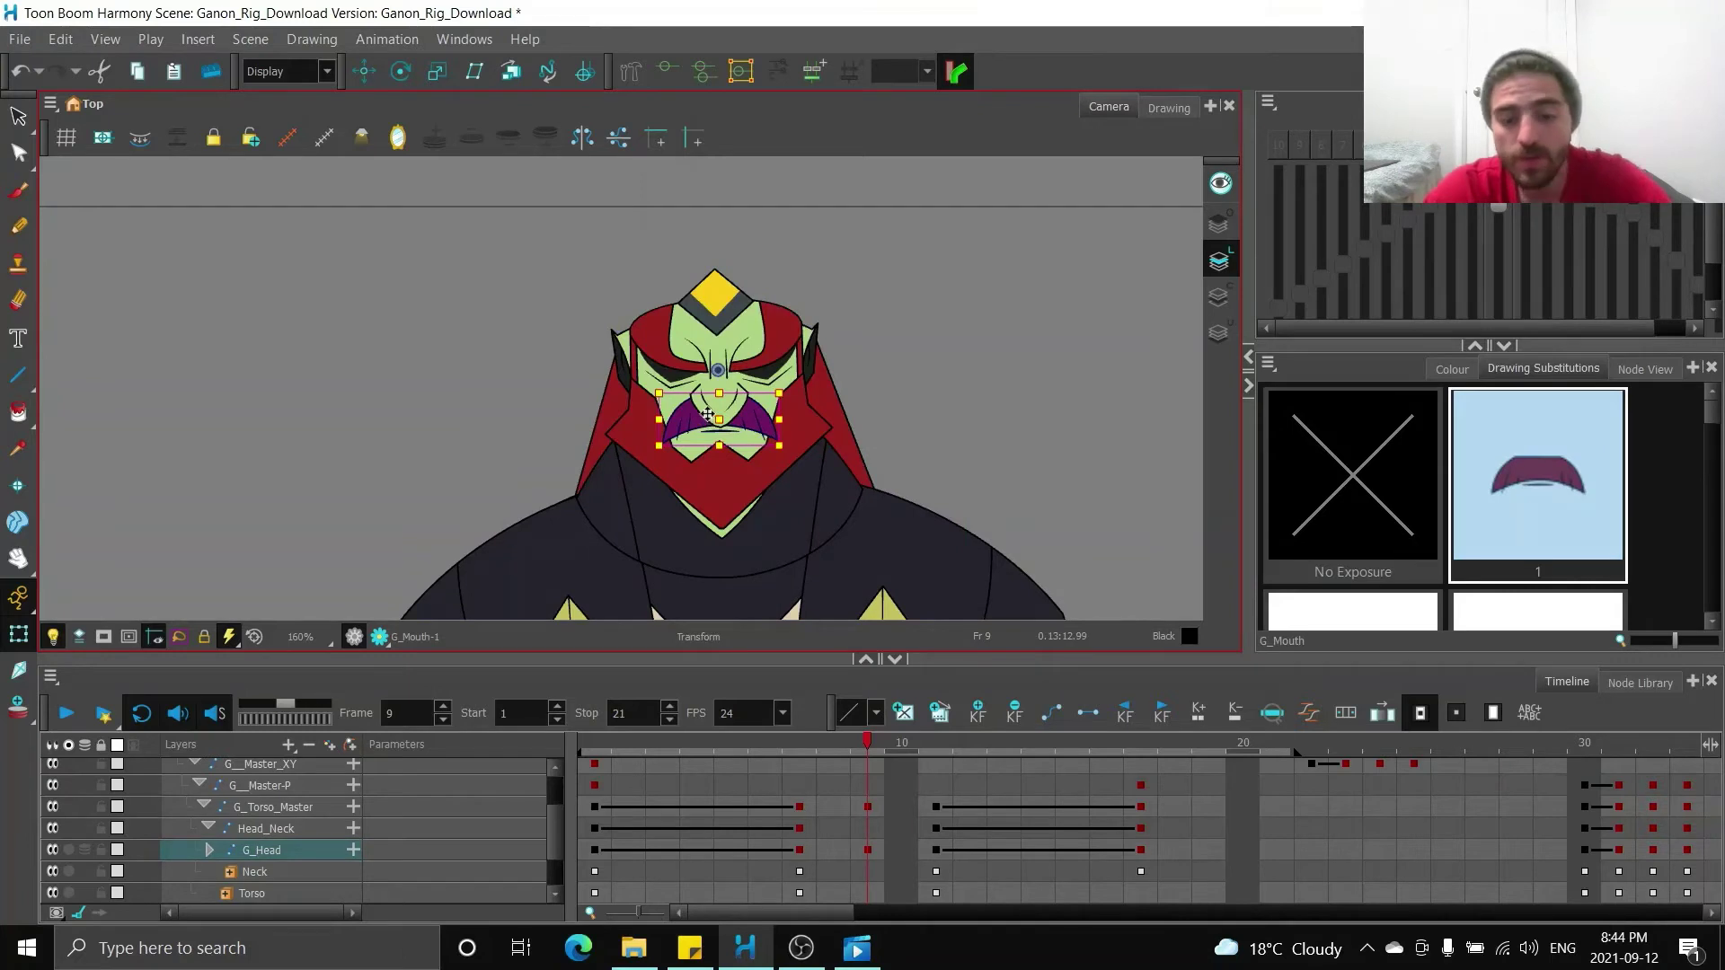
left_click_drag(909, 856, 945, 852)
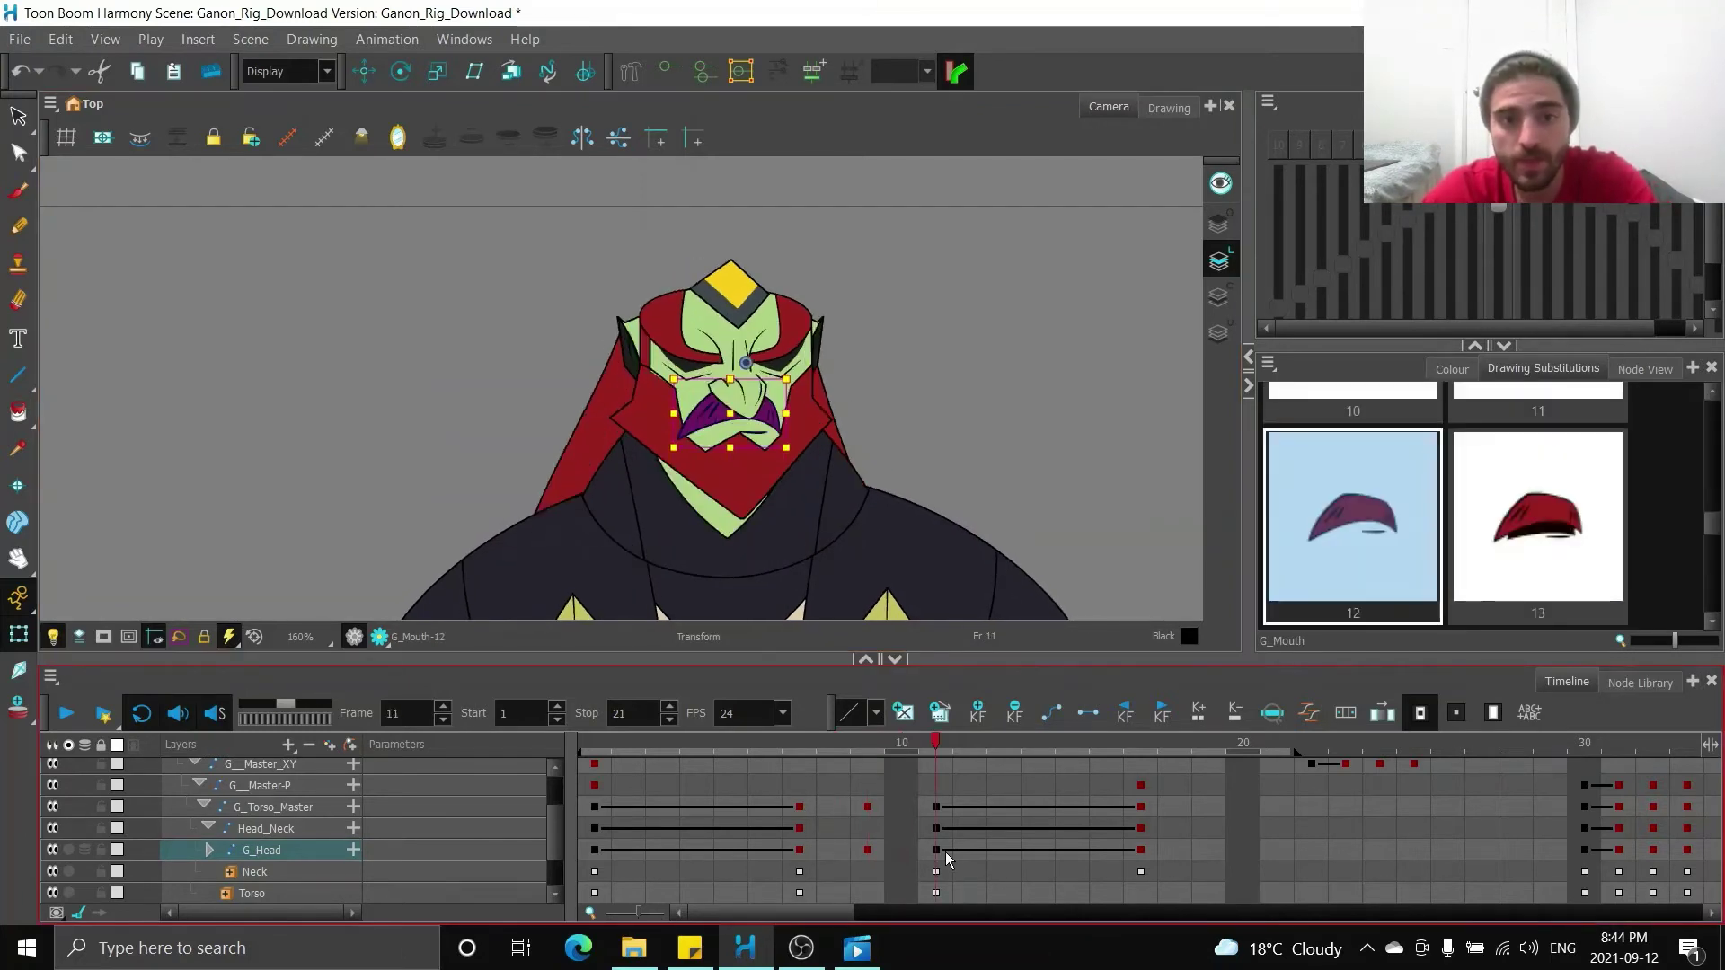
left_click_drag(937, 746, 1094, 764)
left_click(622, 813)
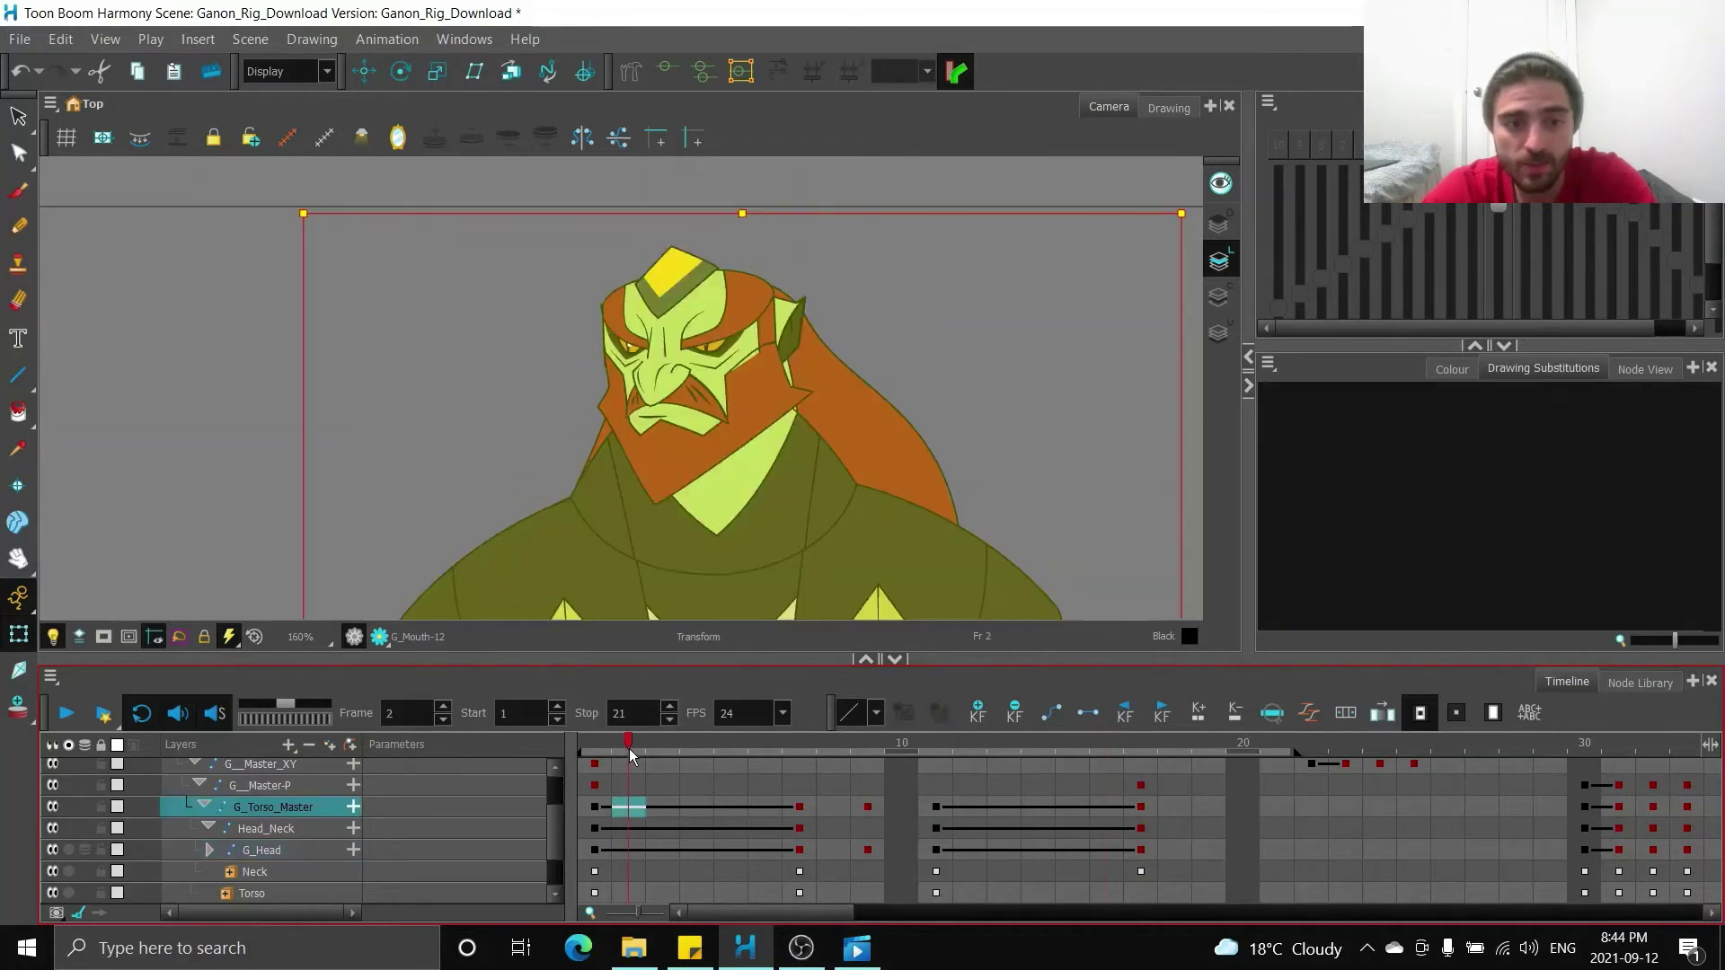
- Scrub and play back the head turn through the closed-eye breakdown
left_click_drag(629, 746, 879, 742)
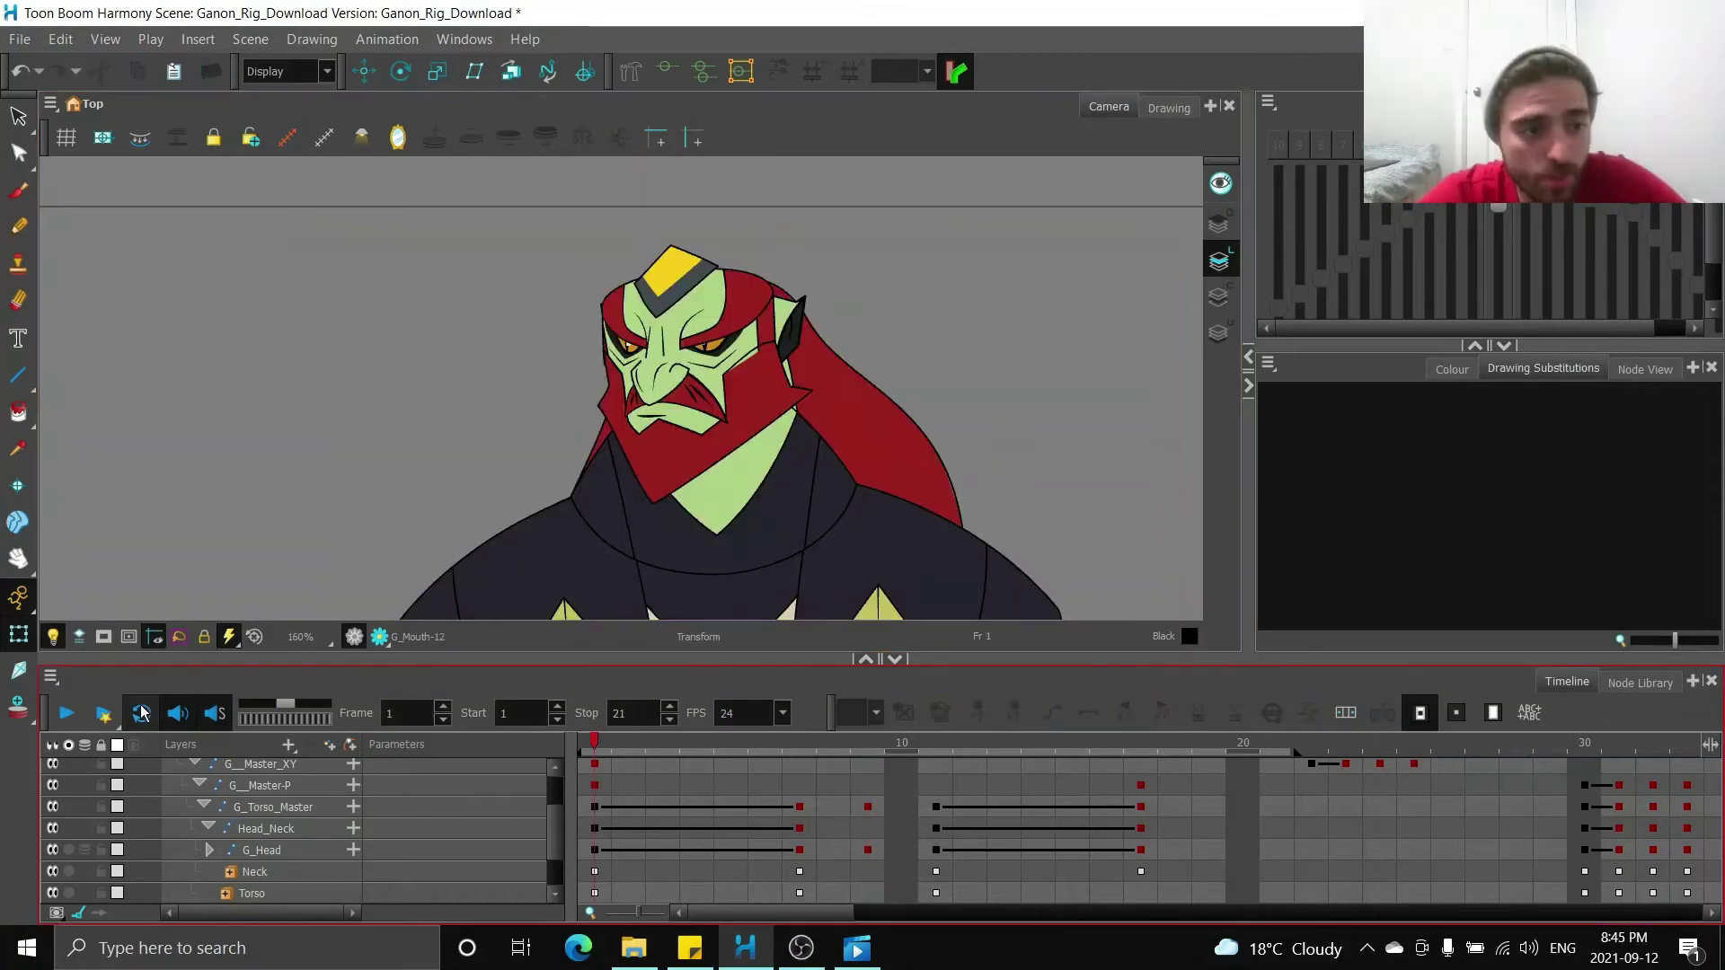
left_click(68, 714)
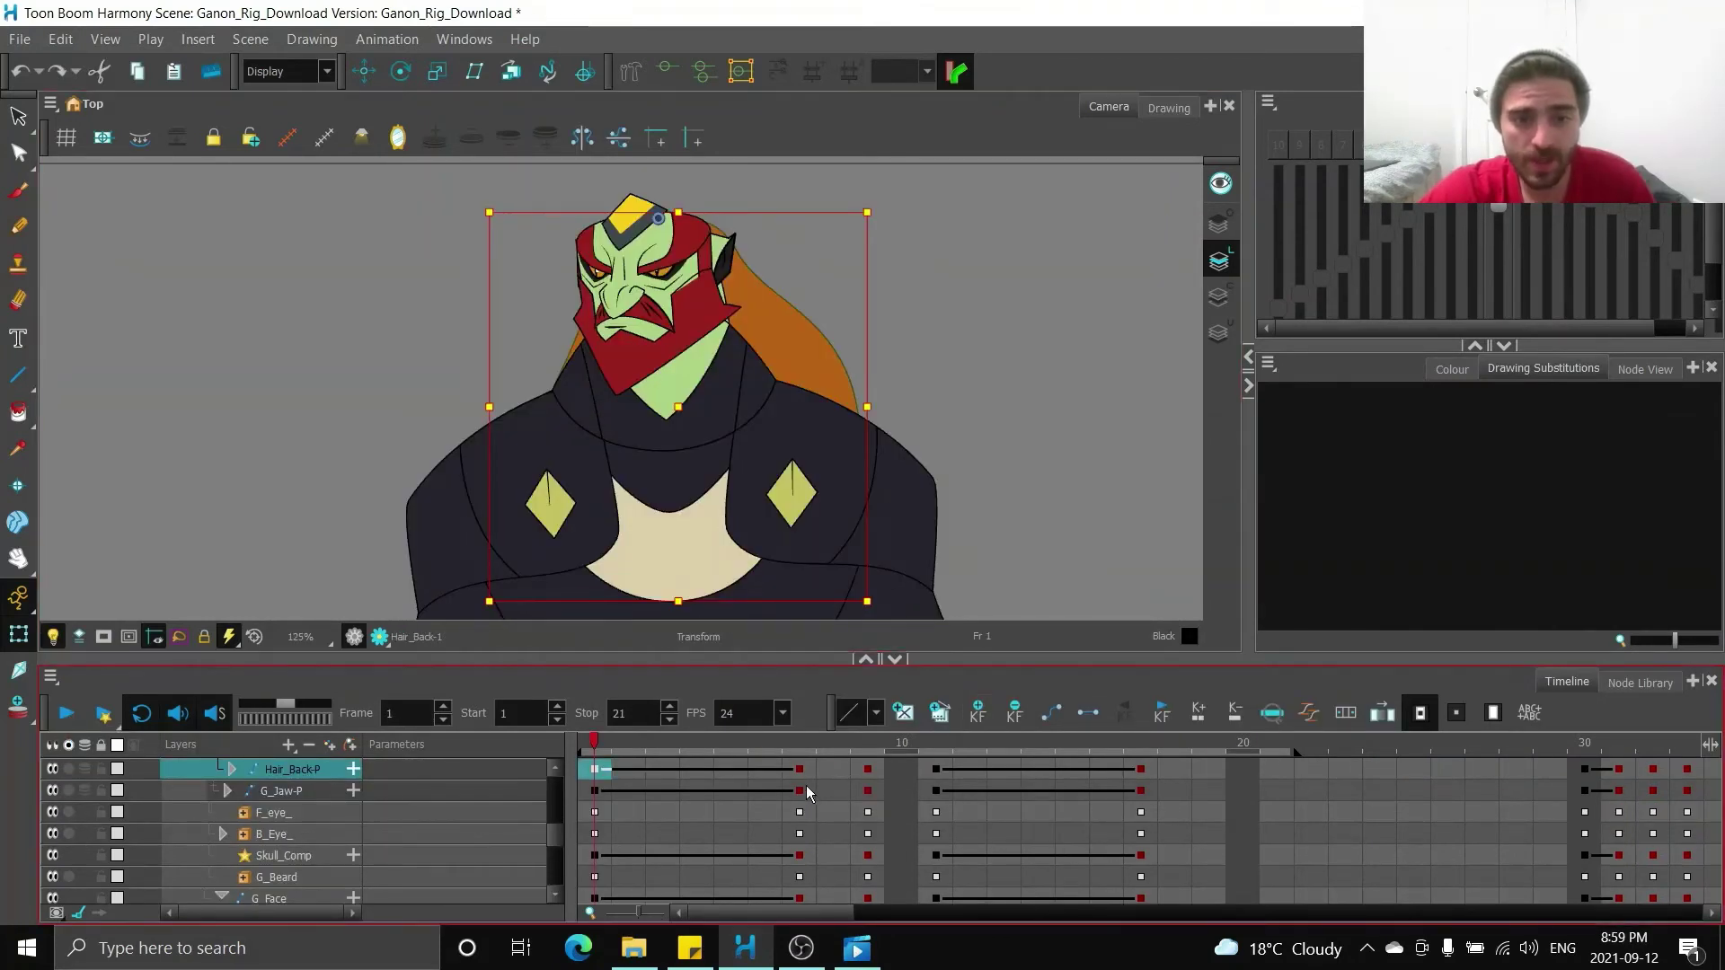
- At frame 7, show Hair_Back's deformation curves, pull the lower right point outward and up, and shift the lower left point slightly inward
left_click(799, 775)
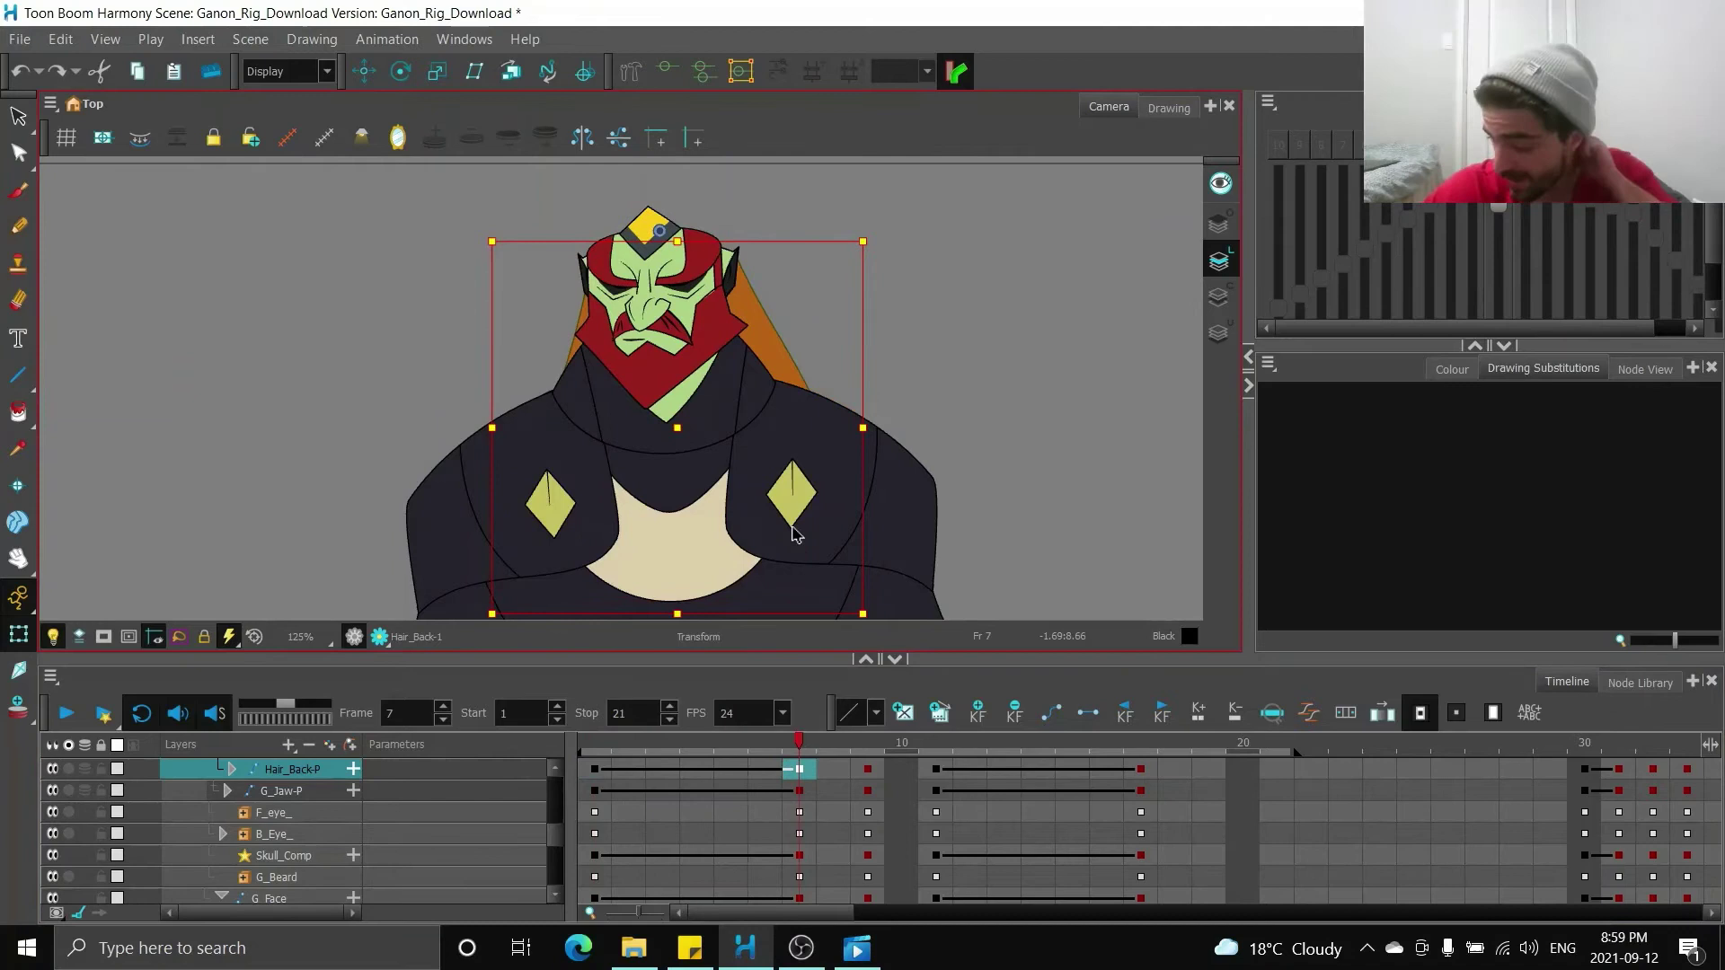
key("ctrl+F11")
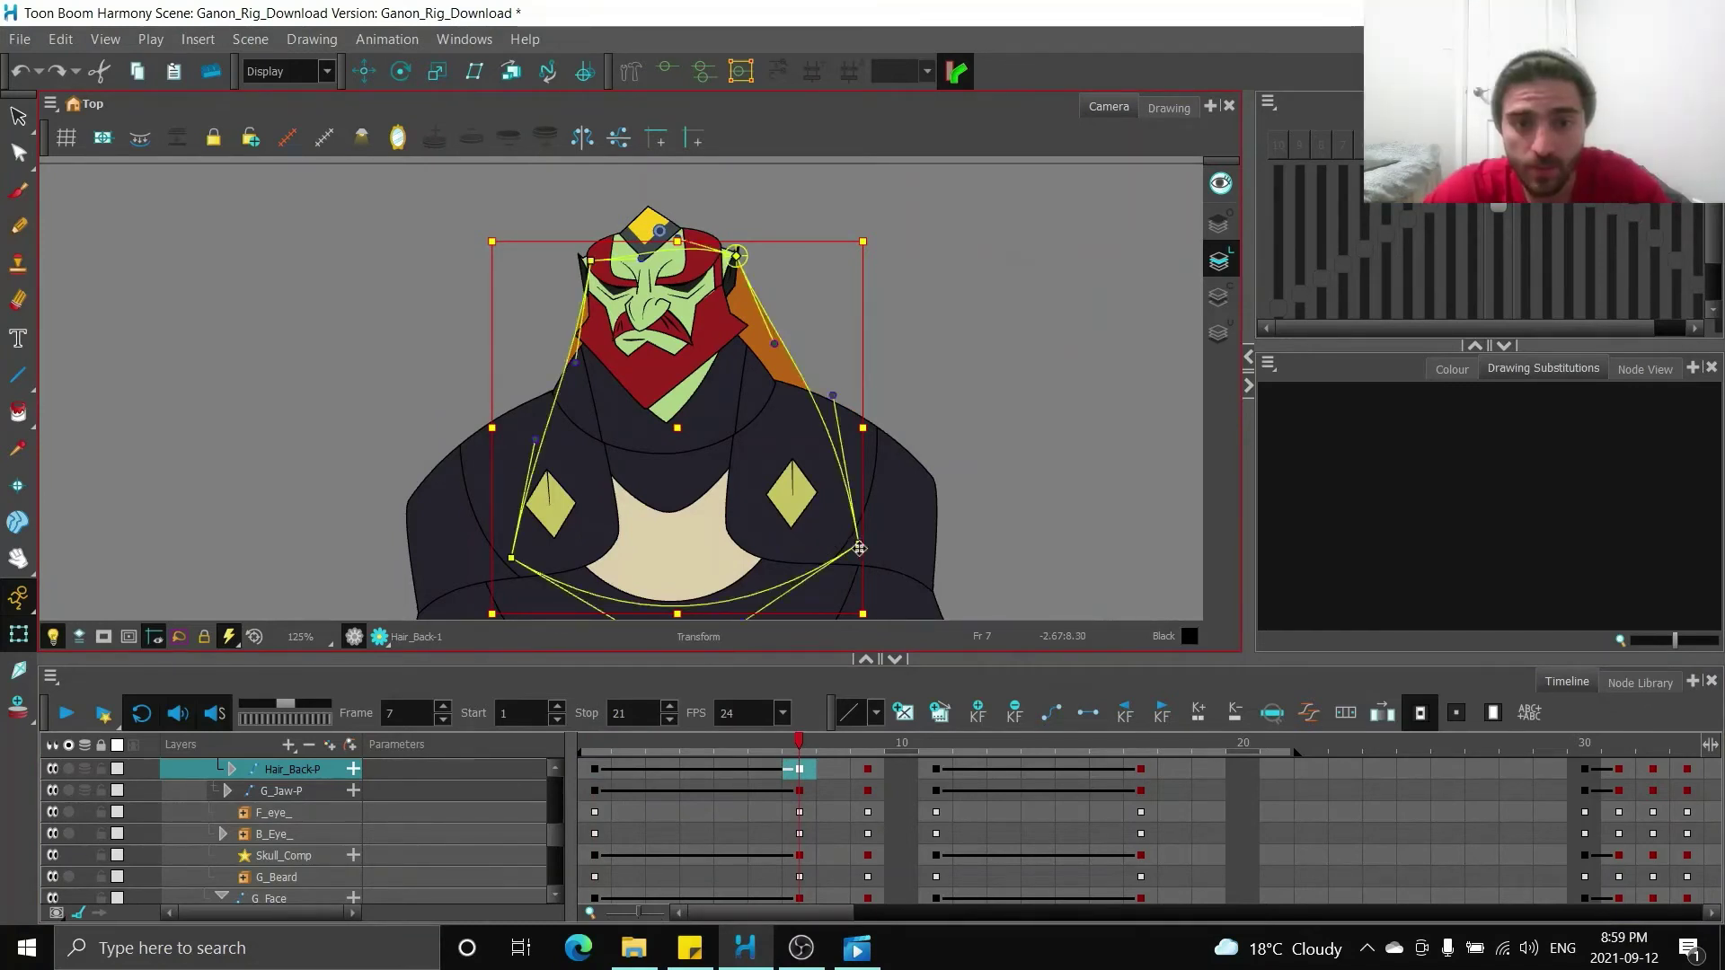
left_click(851, 545)
left_click_drag(856, 547, 880, 525)
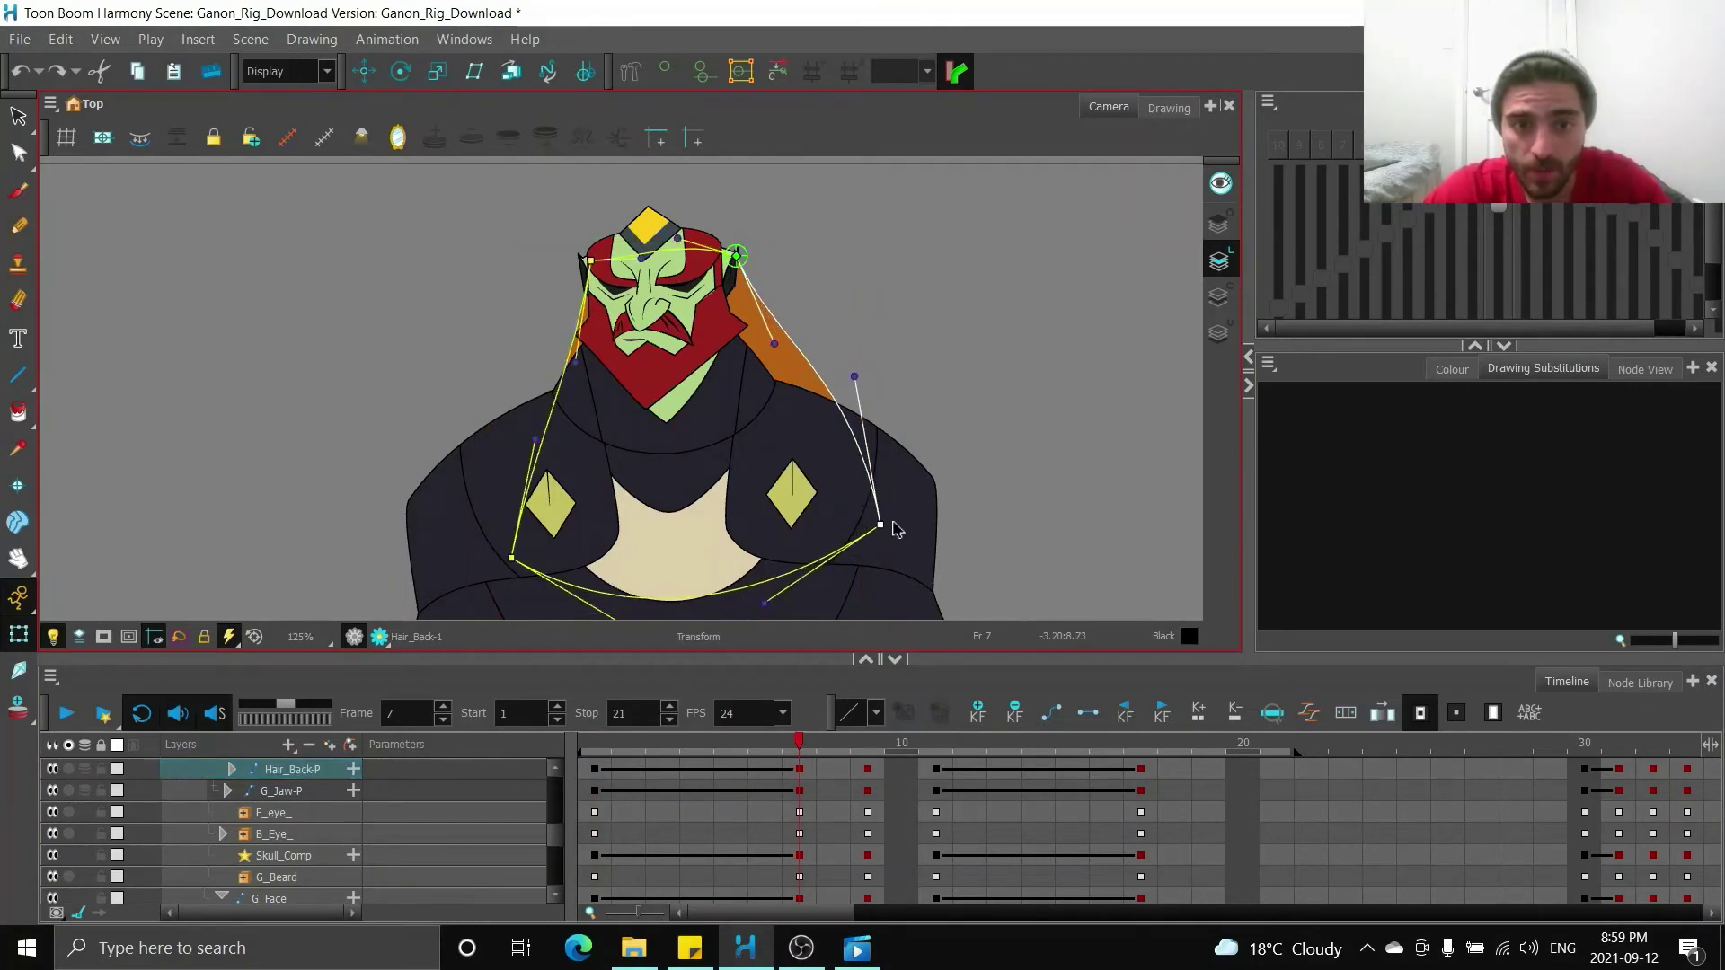
left_click(513, 561)
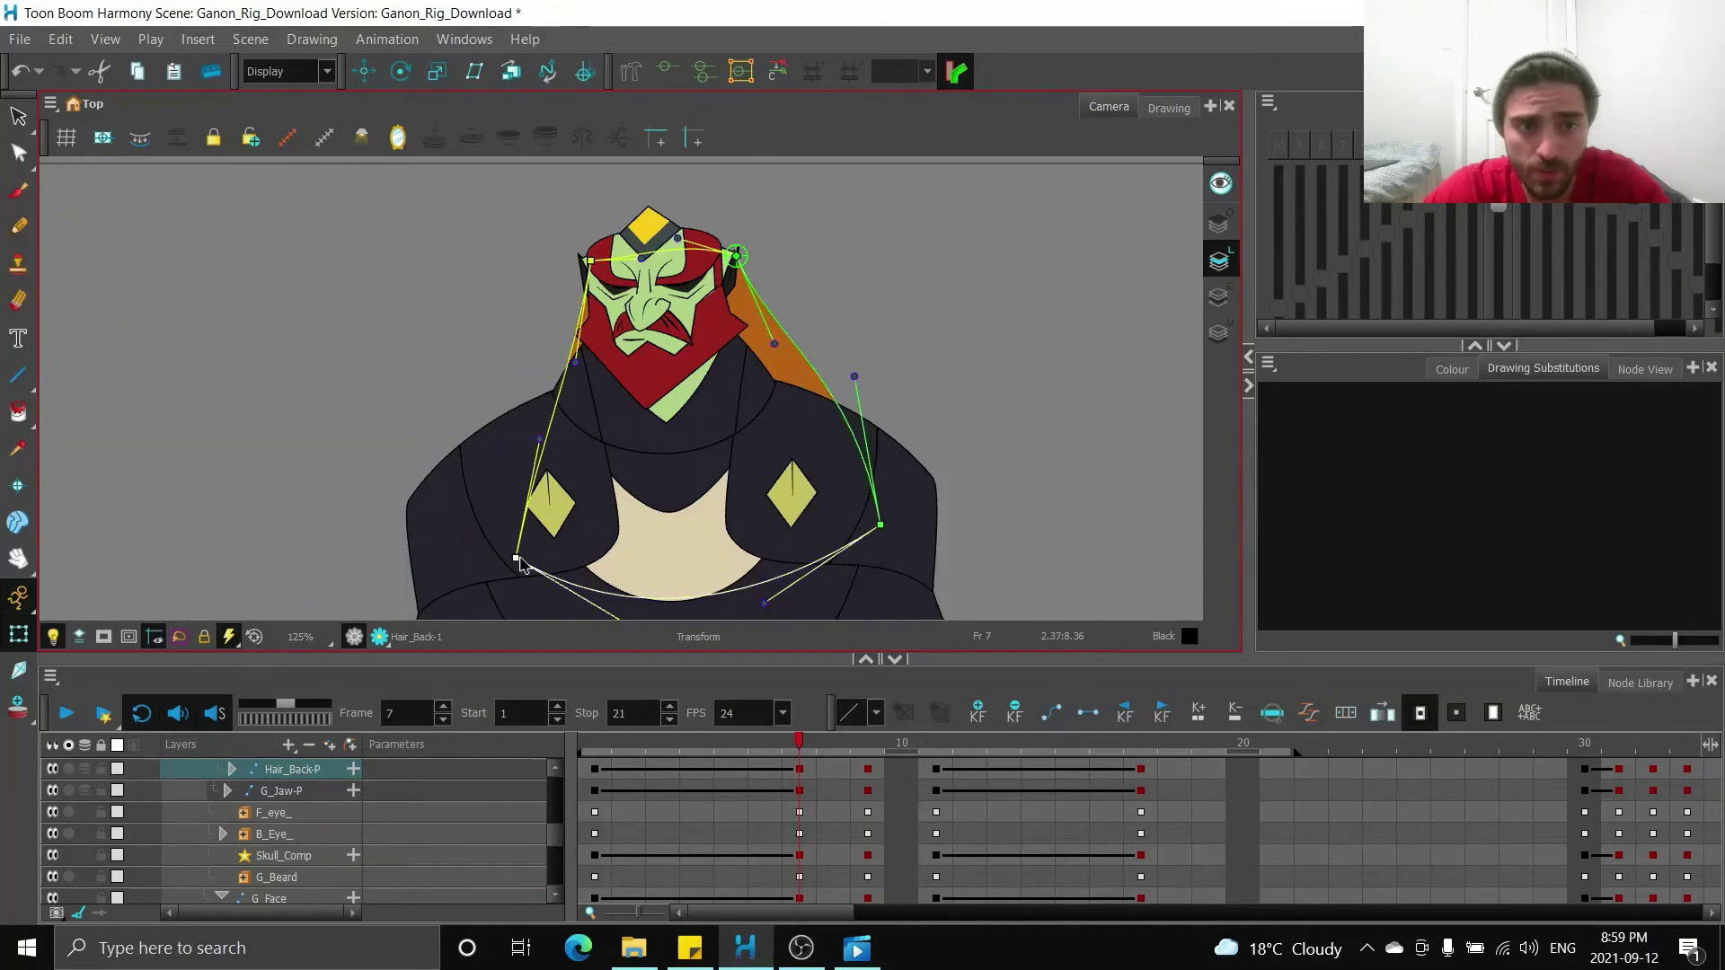
- At frame 9, swing Hair_Back's lower end to the right by moving both lower deformation points, raising the right one
left_click(876, 772)
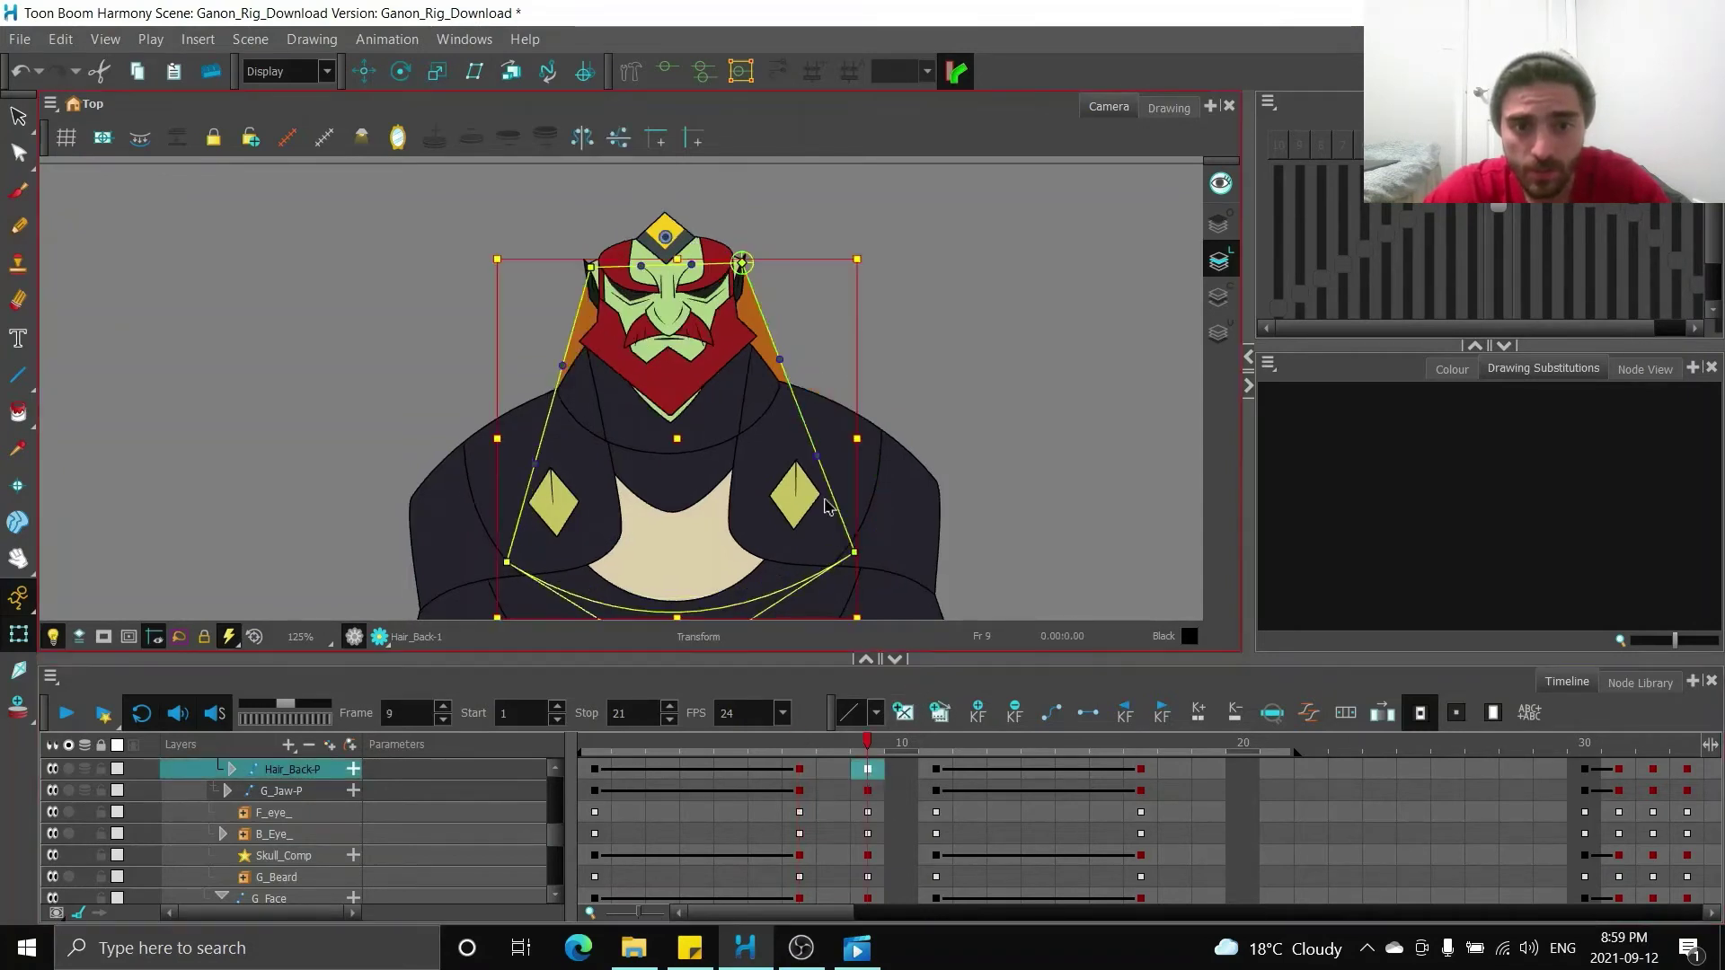
left_click(858, 551)
left_click_drag(856, 553, 911, 523)
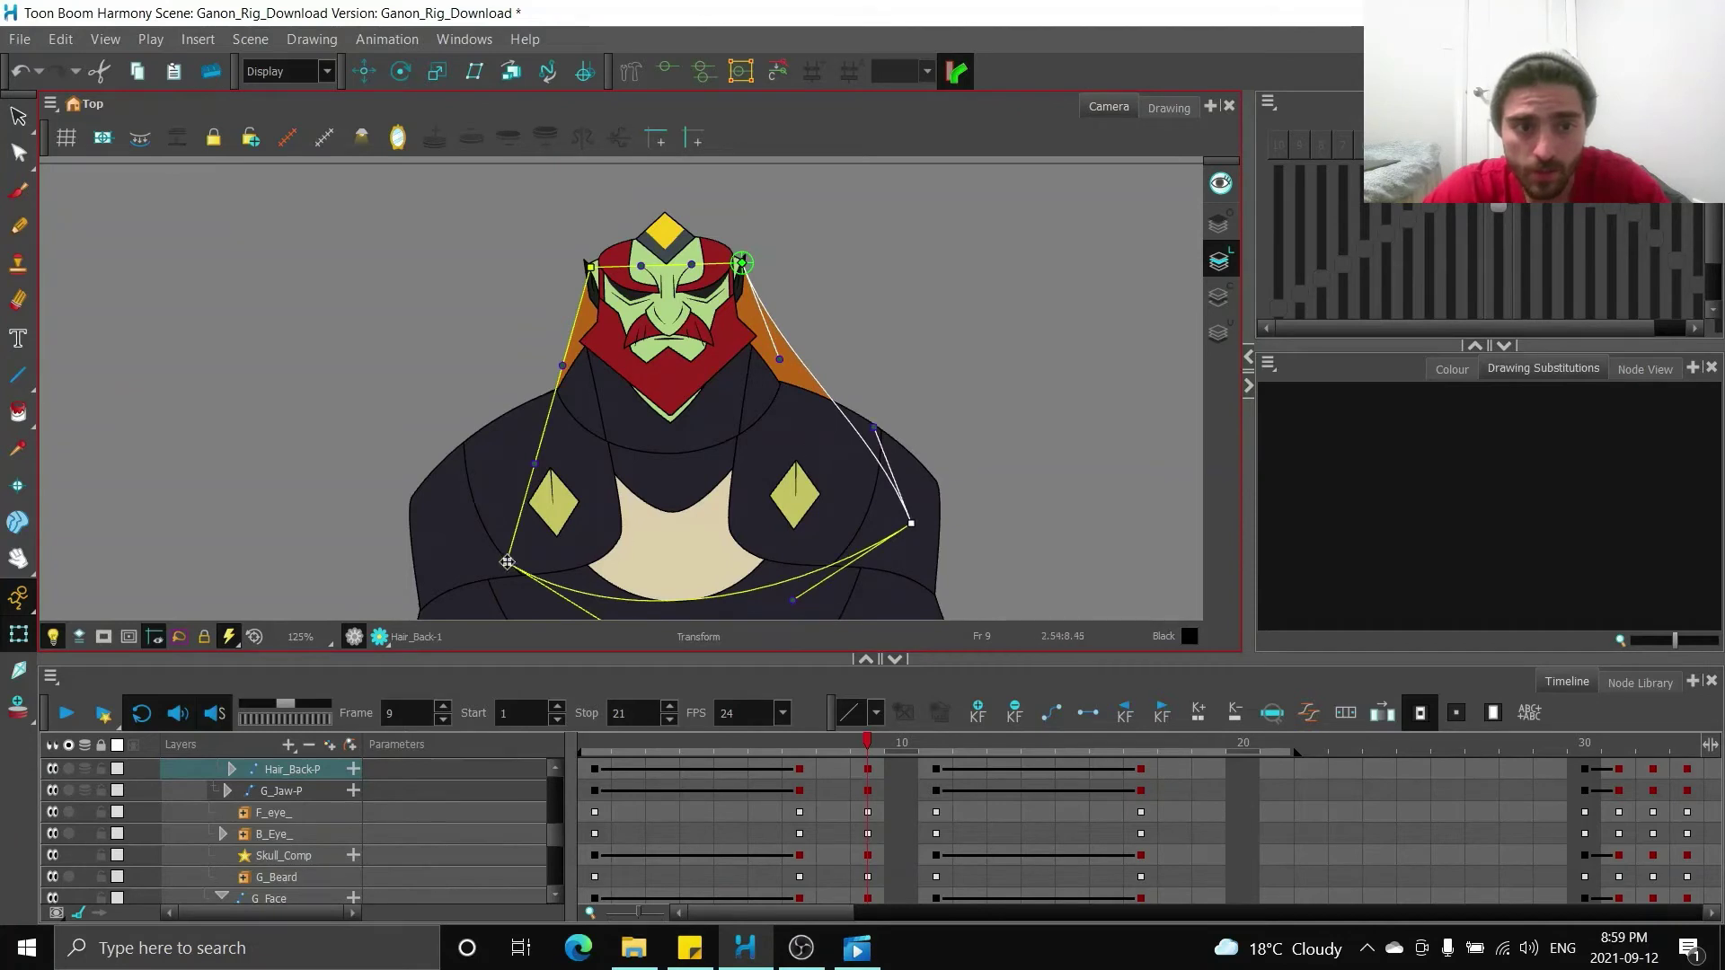
left_click_drag(506, 561, 554, 565)
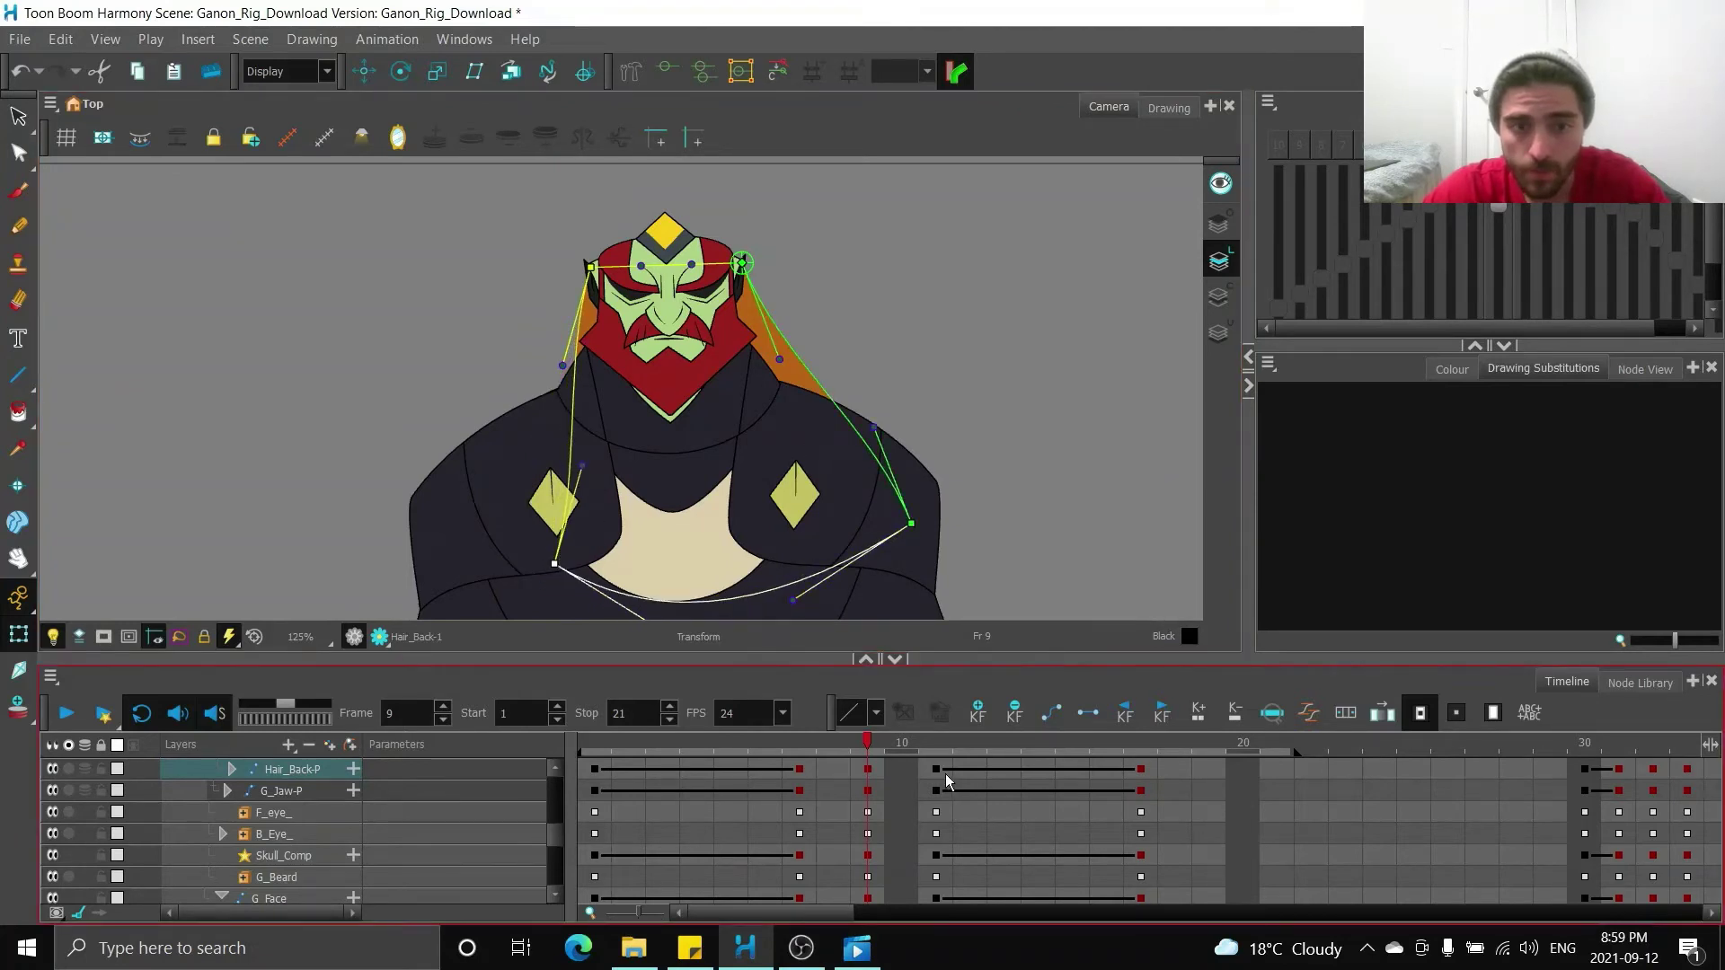
- At frame 11, shift Hair_Back's two lower deformation points slightly right and bow its left edge outward with the curve handle
left_click(938, 769)
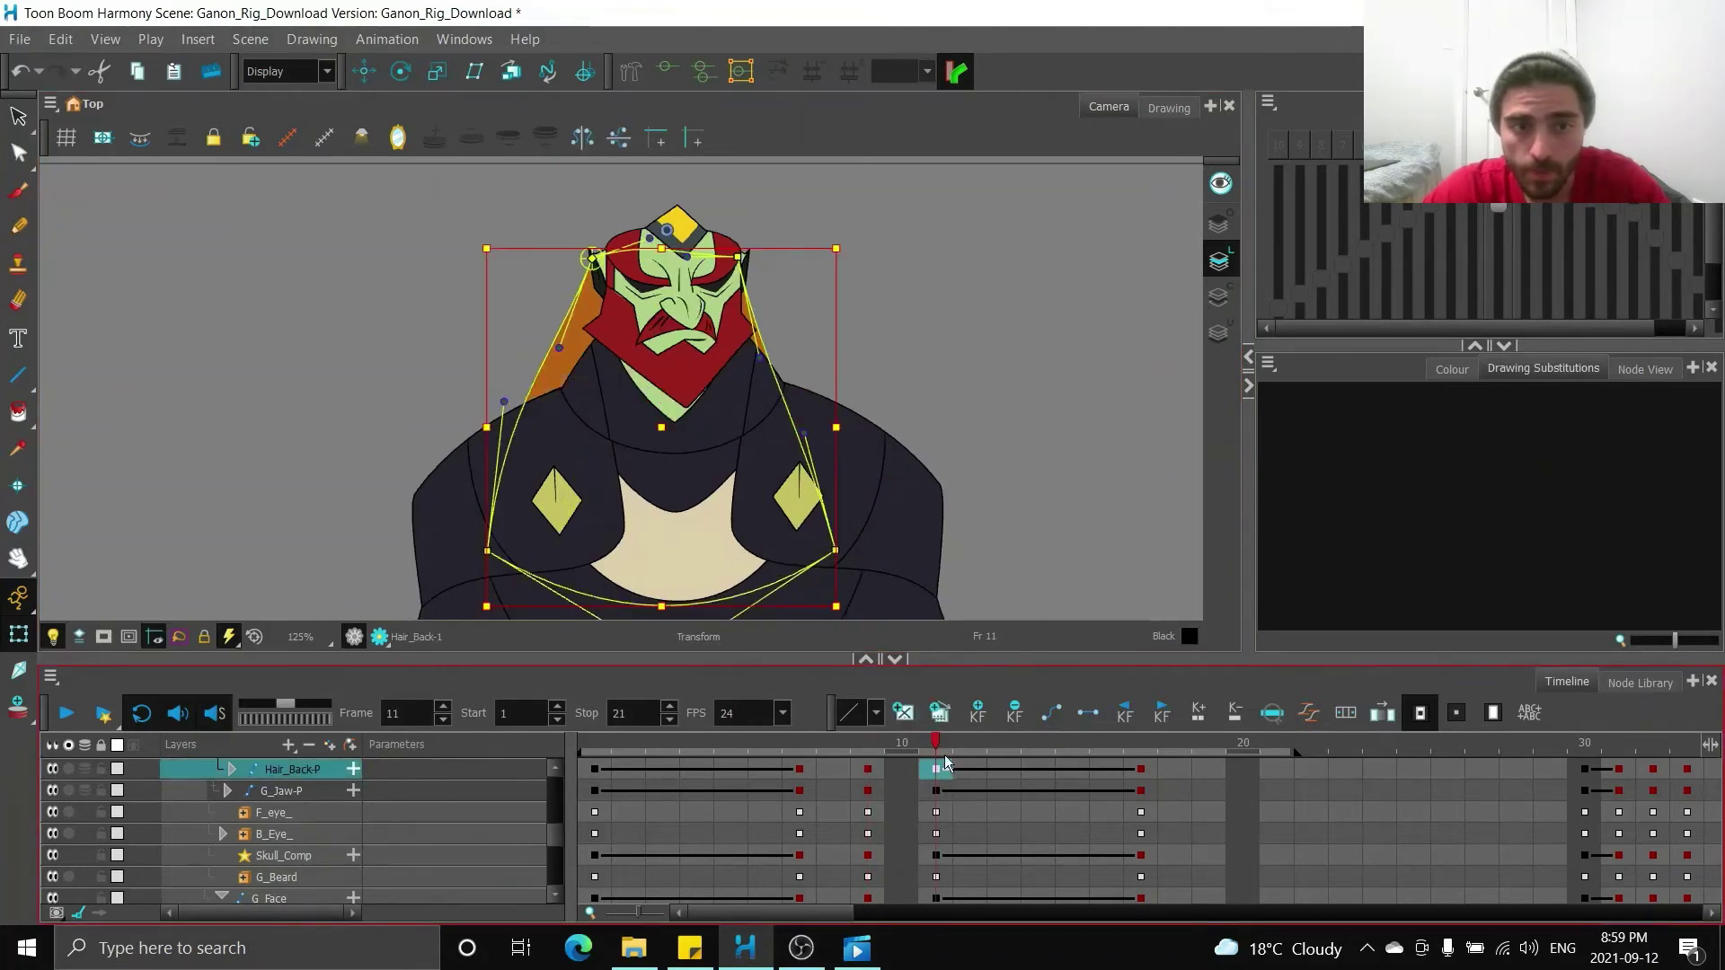
left_click(833, 549)
left_click_drag(836, 548, 856, 531)
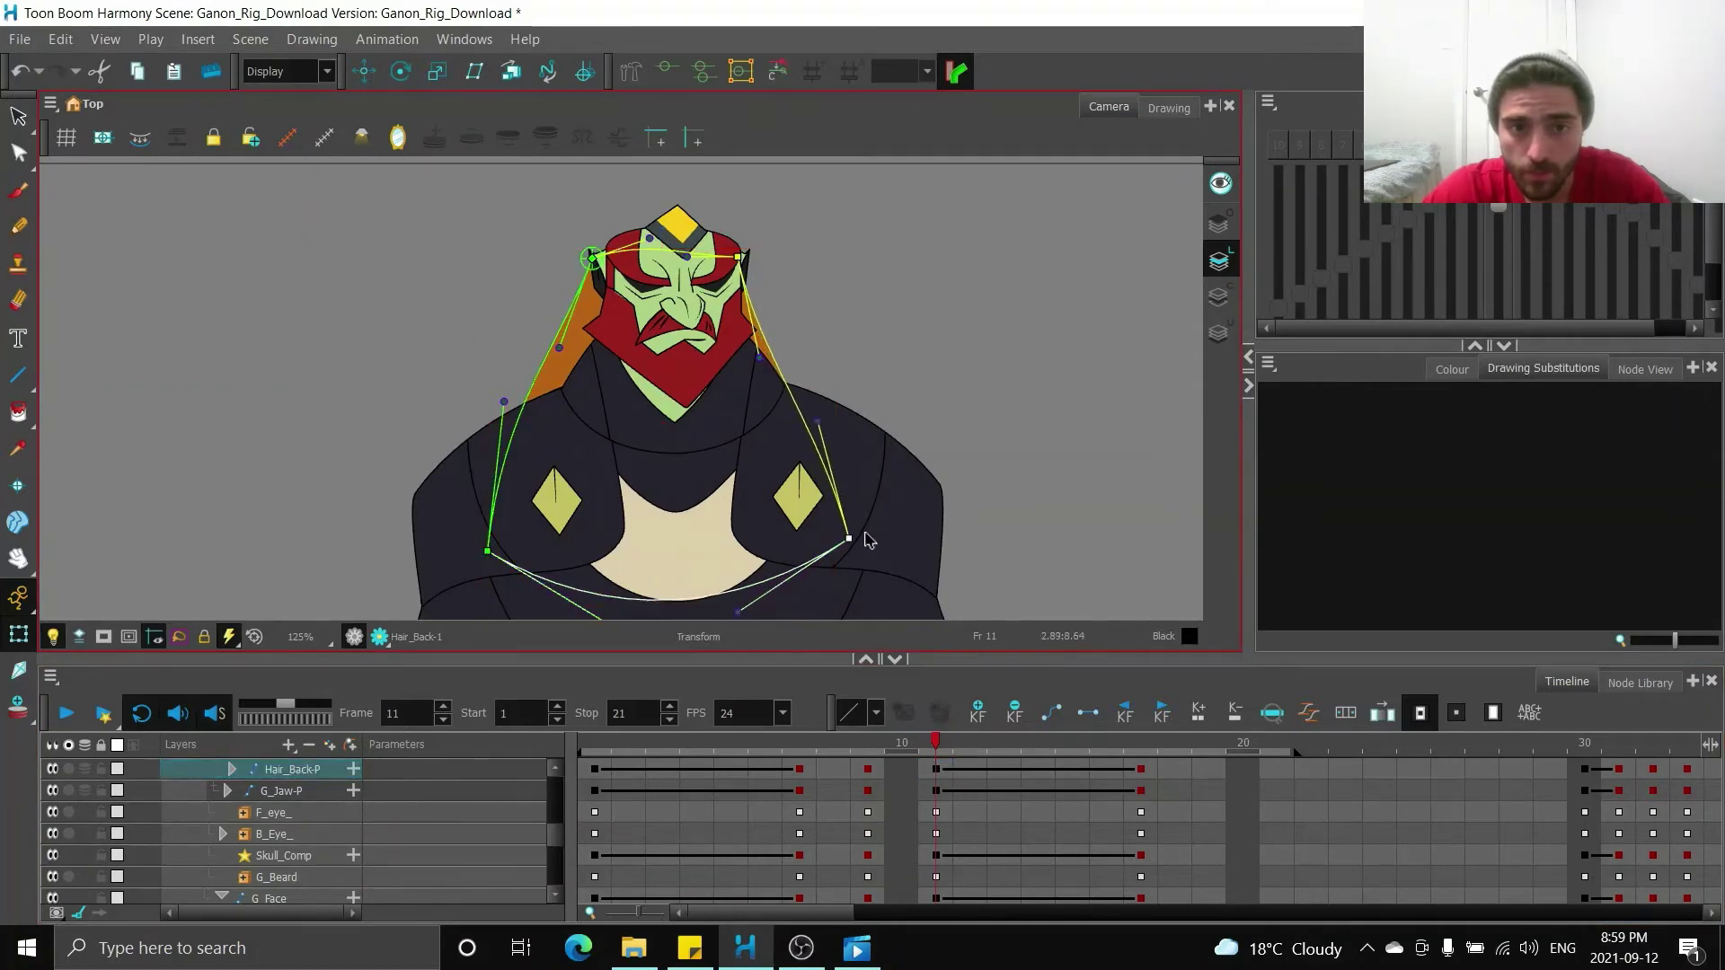
left_click_drag(501, 562, 518, 563)
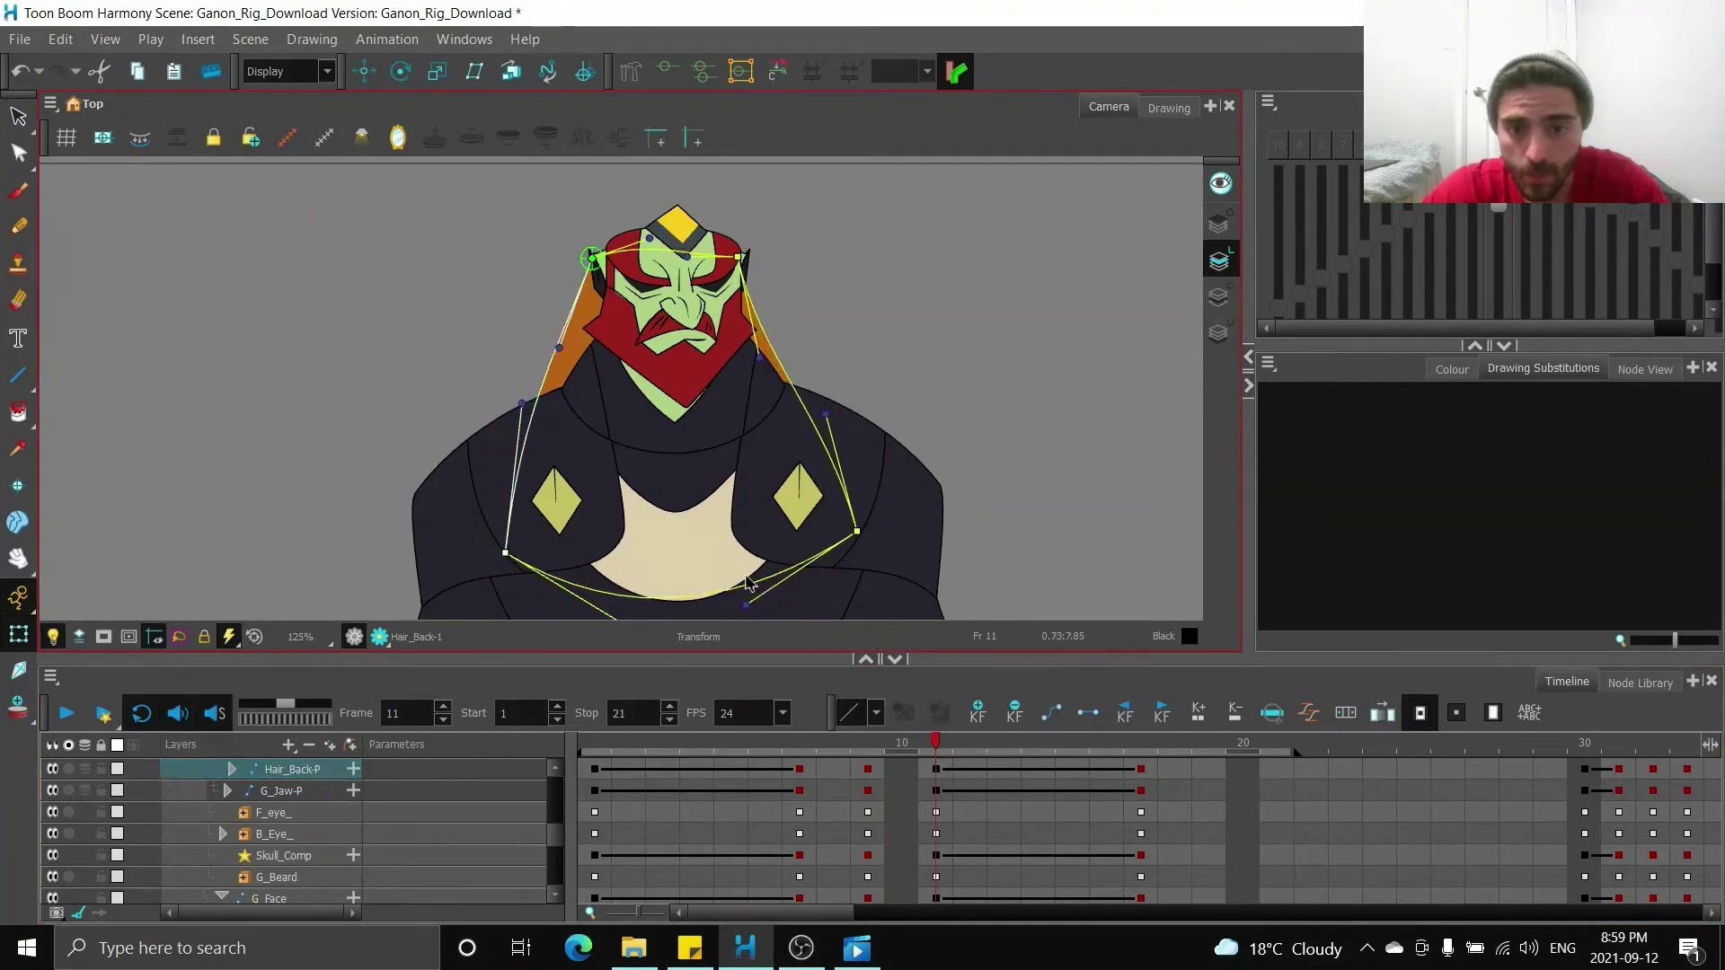
left_click_drag(523, 405, 508, 402)
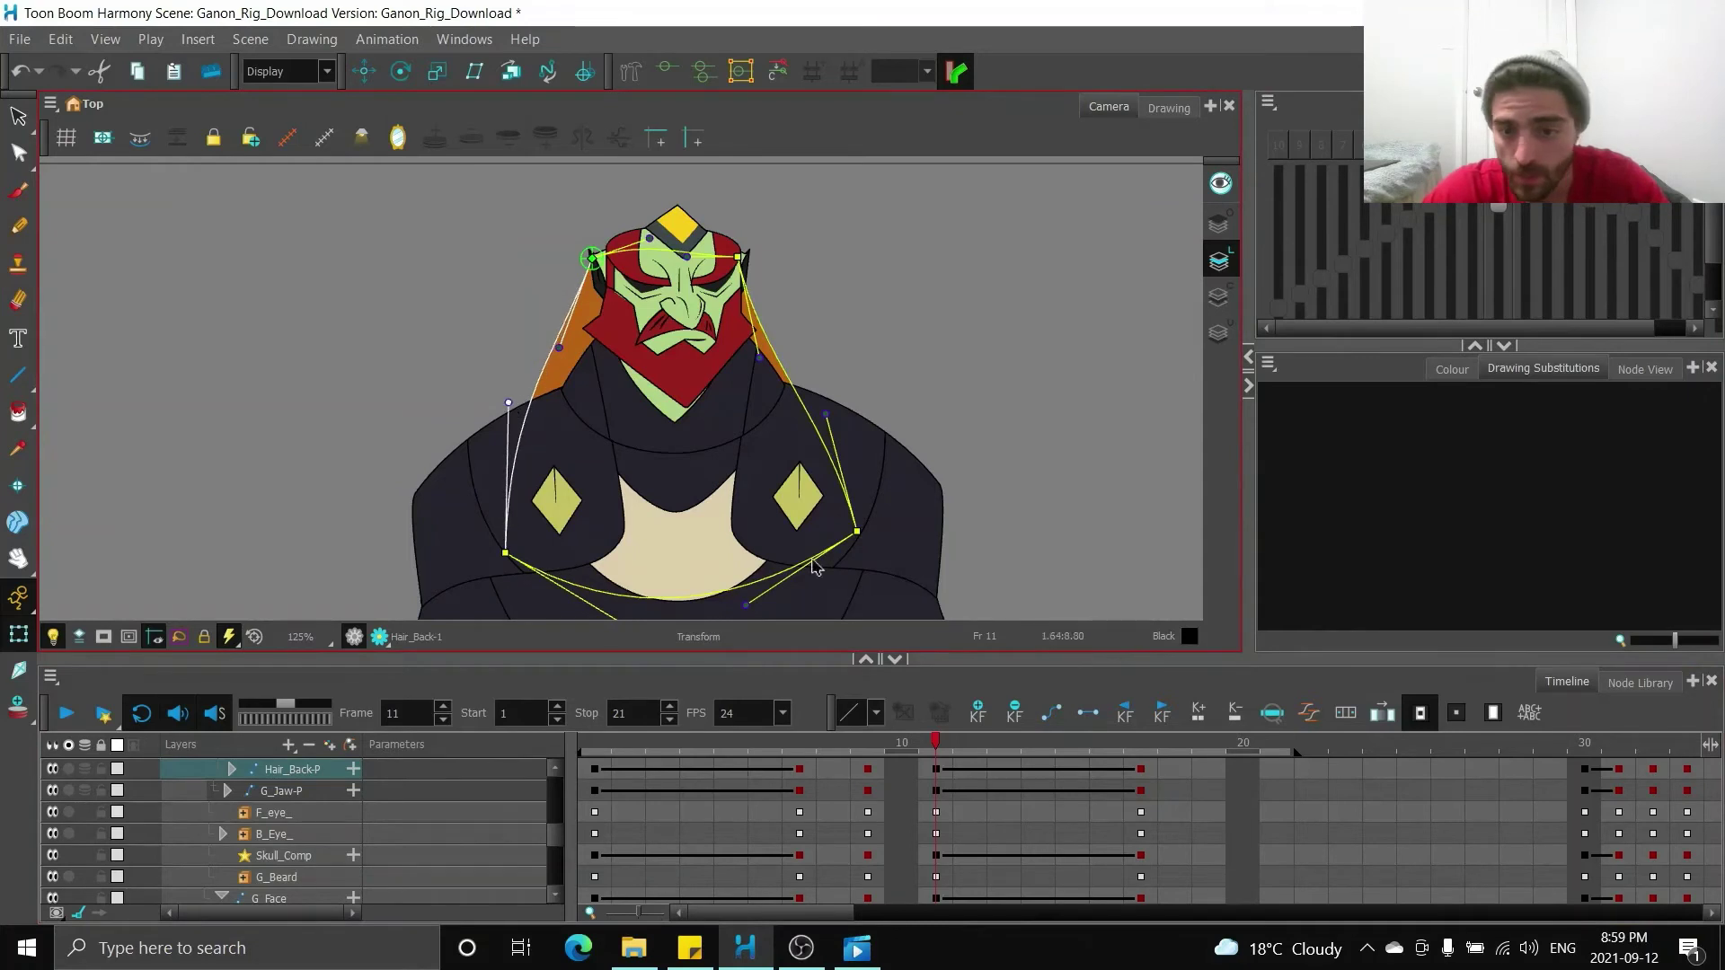
- Add a stop-motion keyframe to Hair_Back-P at frame 21 and extend the playback range to frame 23
left_click(1274, 771)
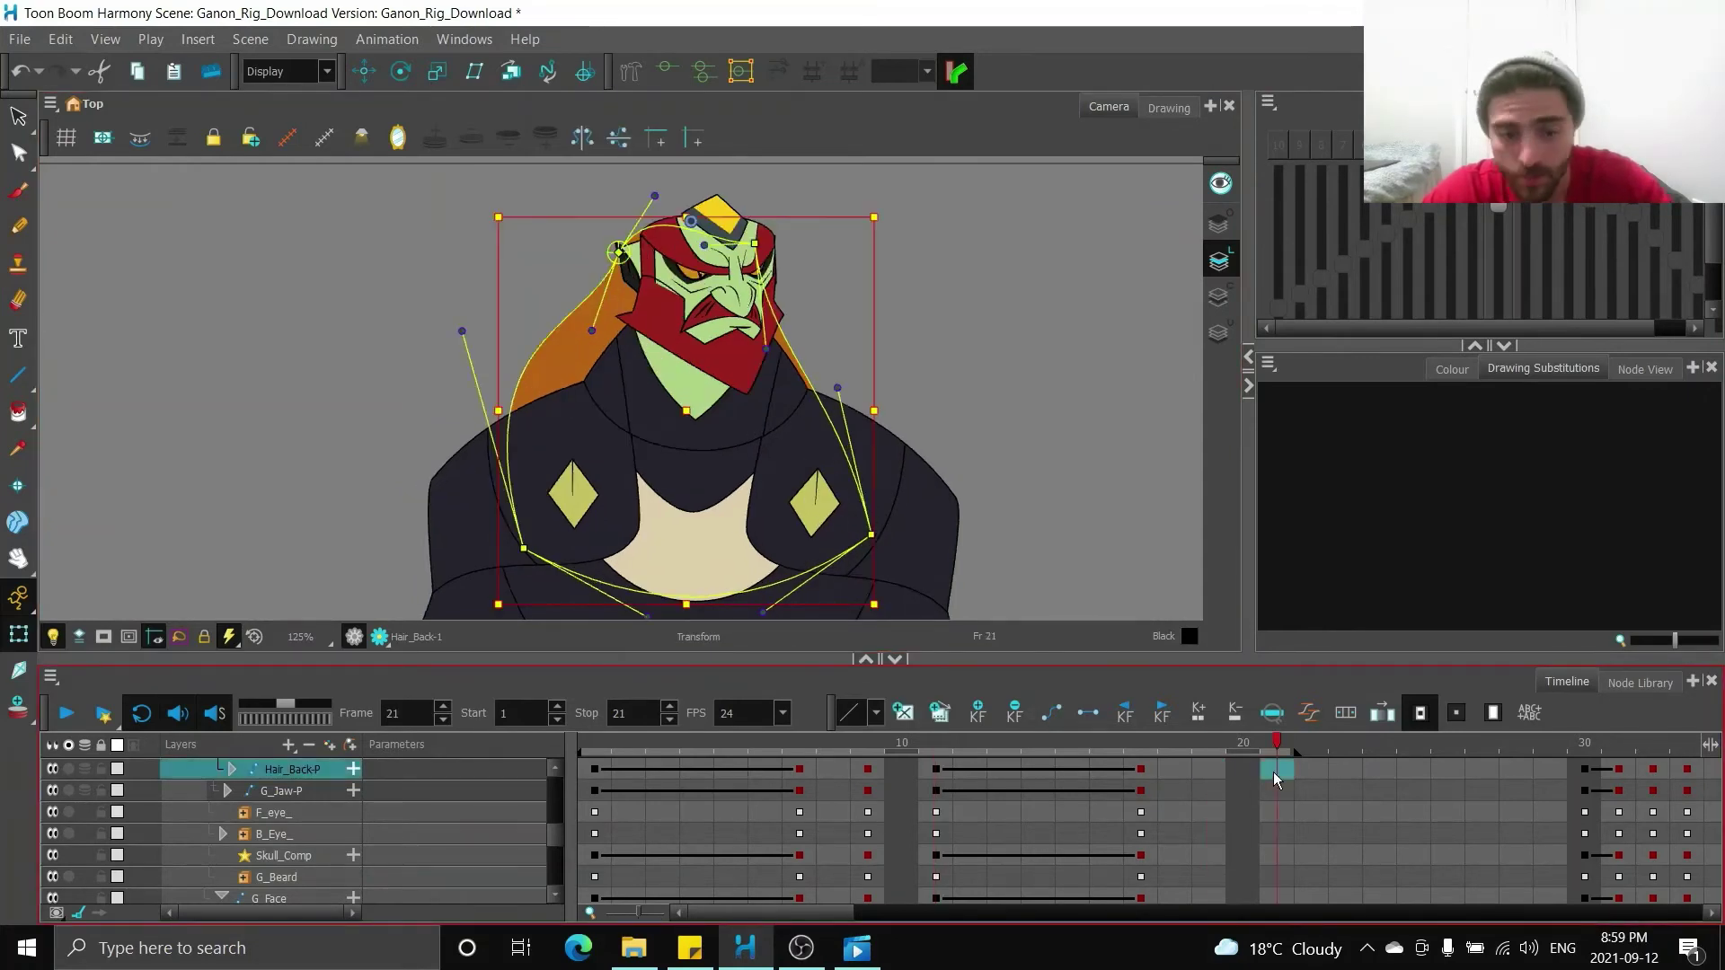
key("F6")
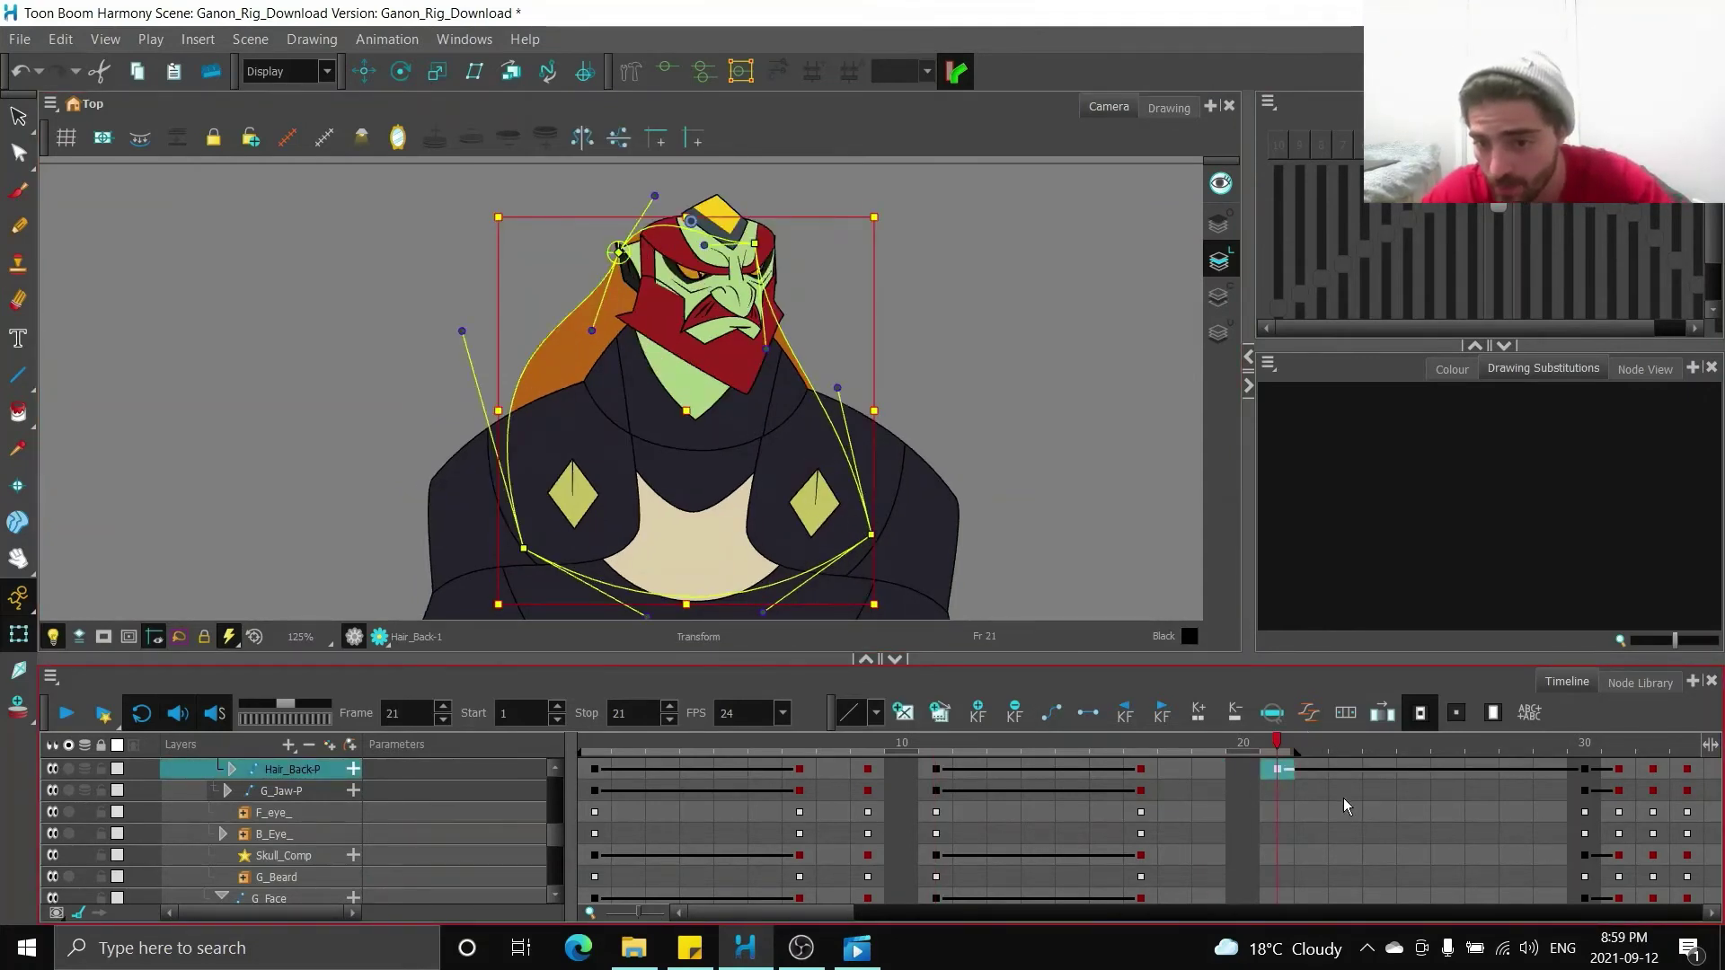
key("ctrl+l")
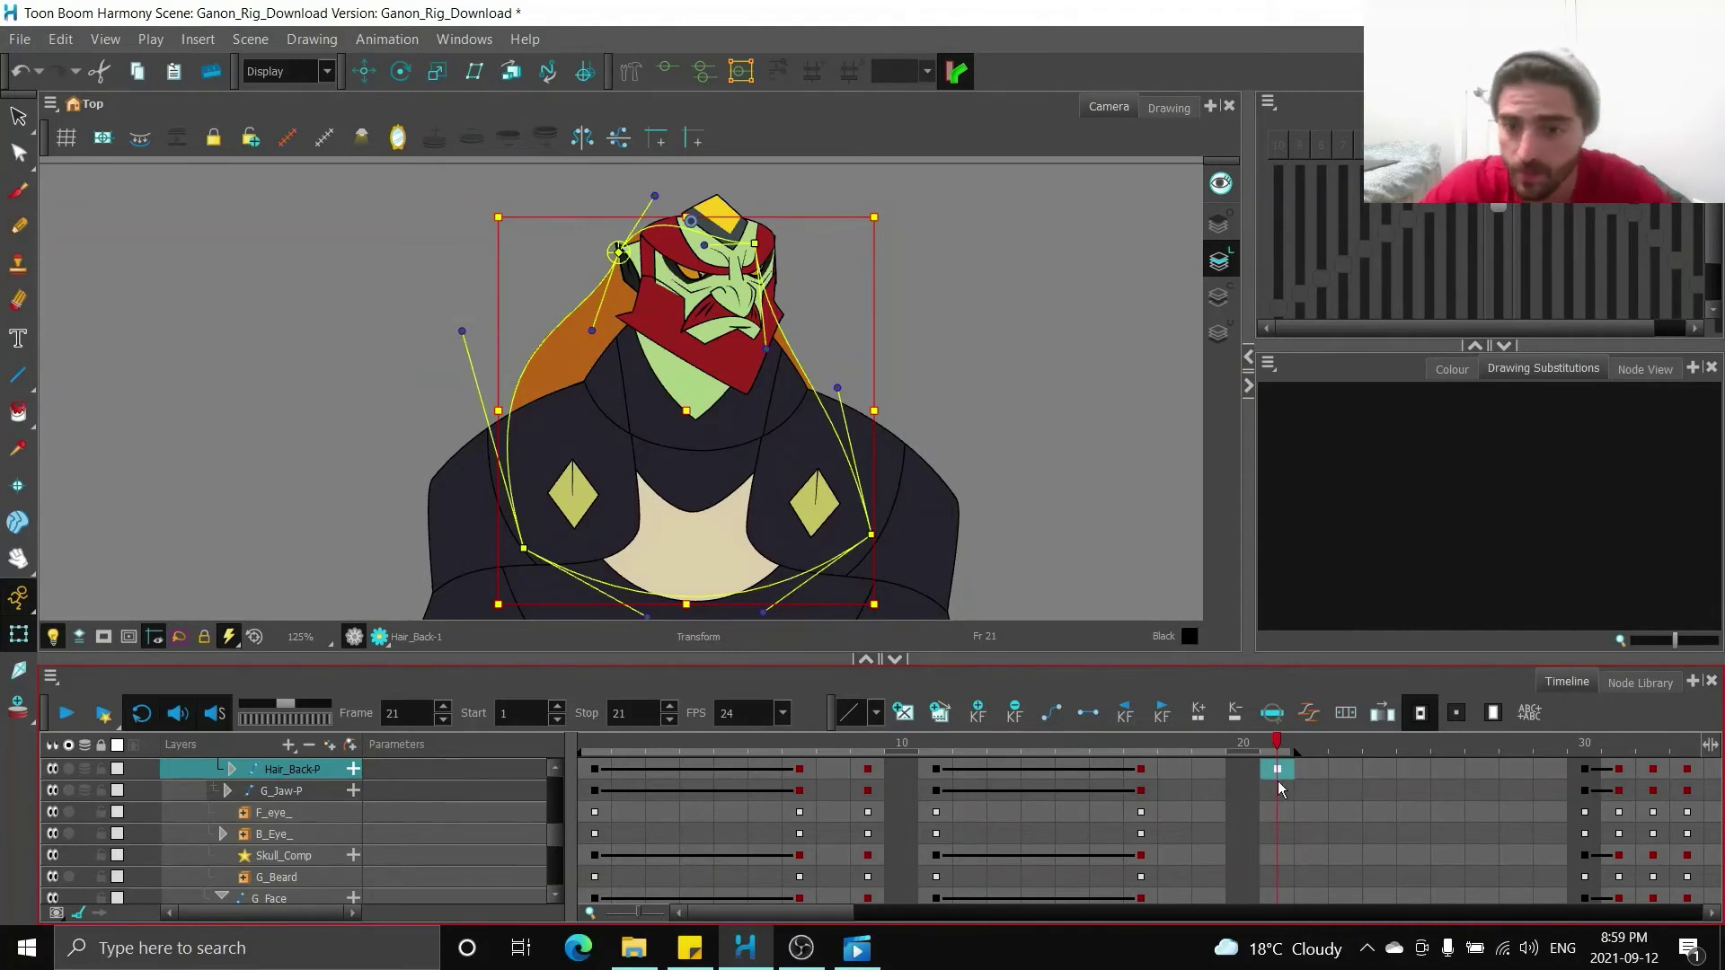
- Move Hair_Back's two lower points slightly left and up at frame 17, interpolate that keyframe to frame 21, and play the turn
left_click(1141, 770)
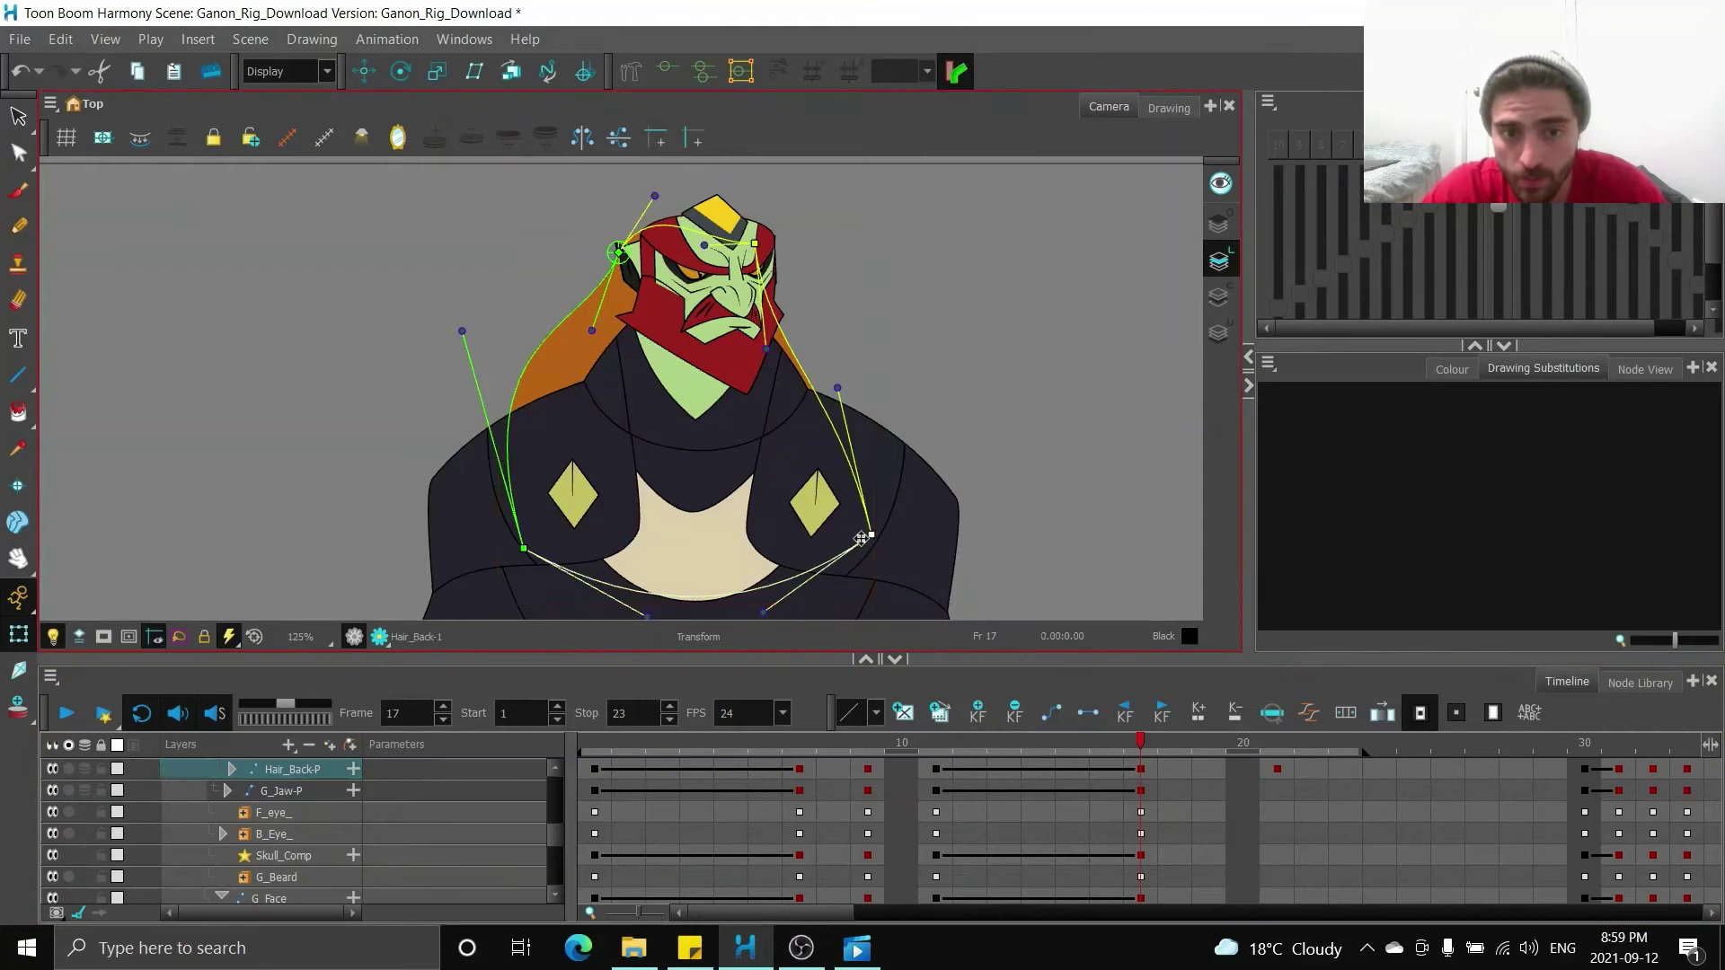
left_click(518, 544)
left_click(525, 551)
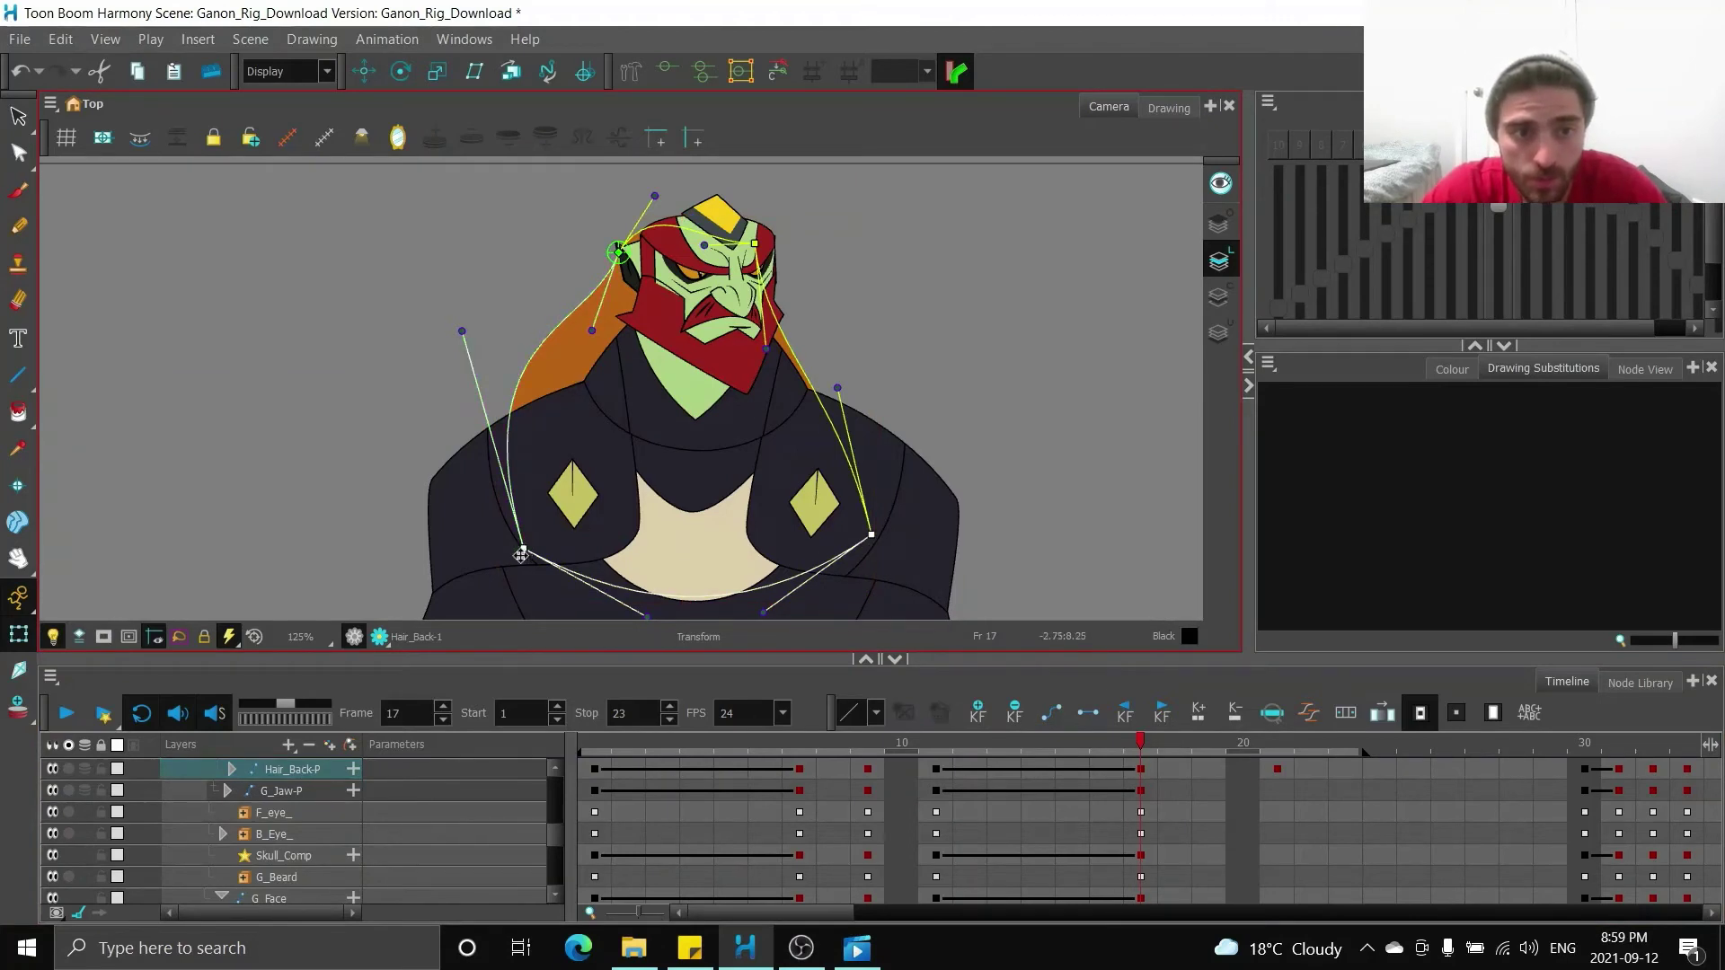
left_click_drag(521, 556, 510, 548)
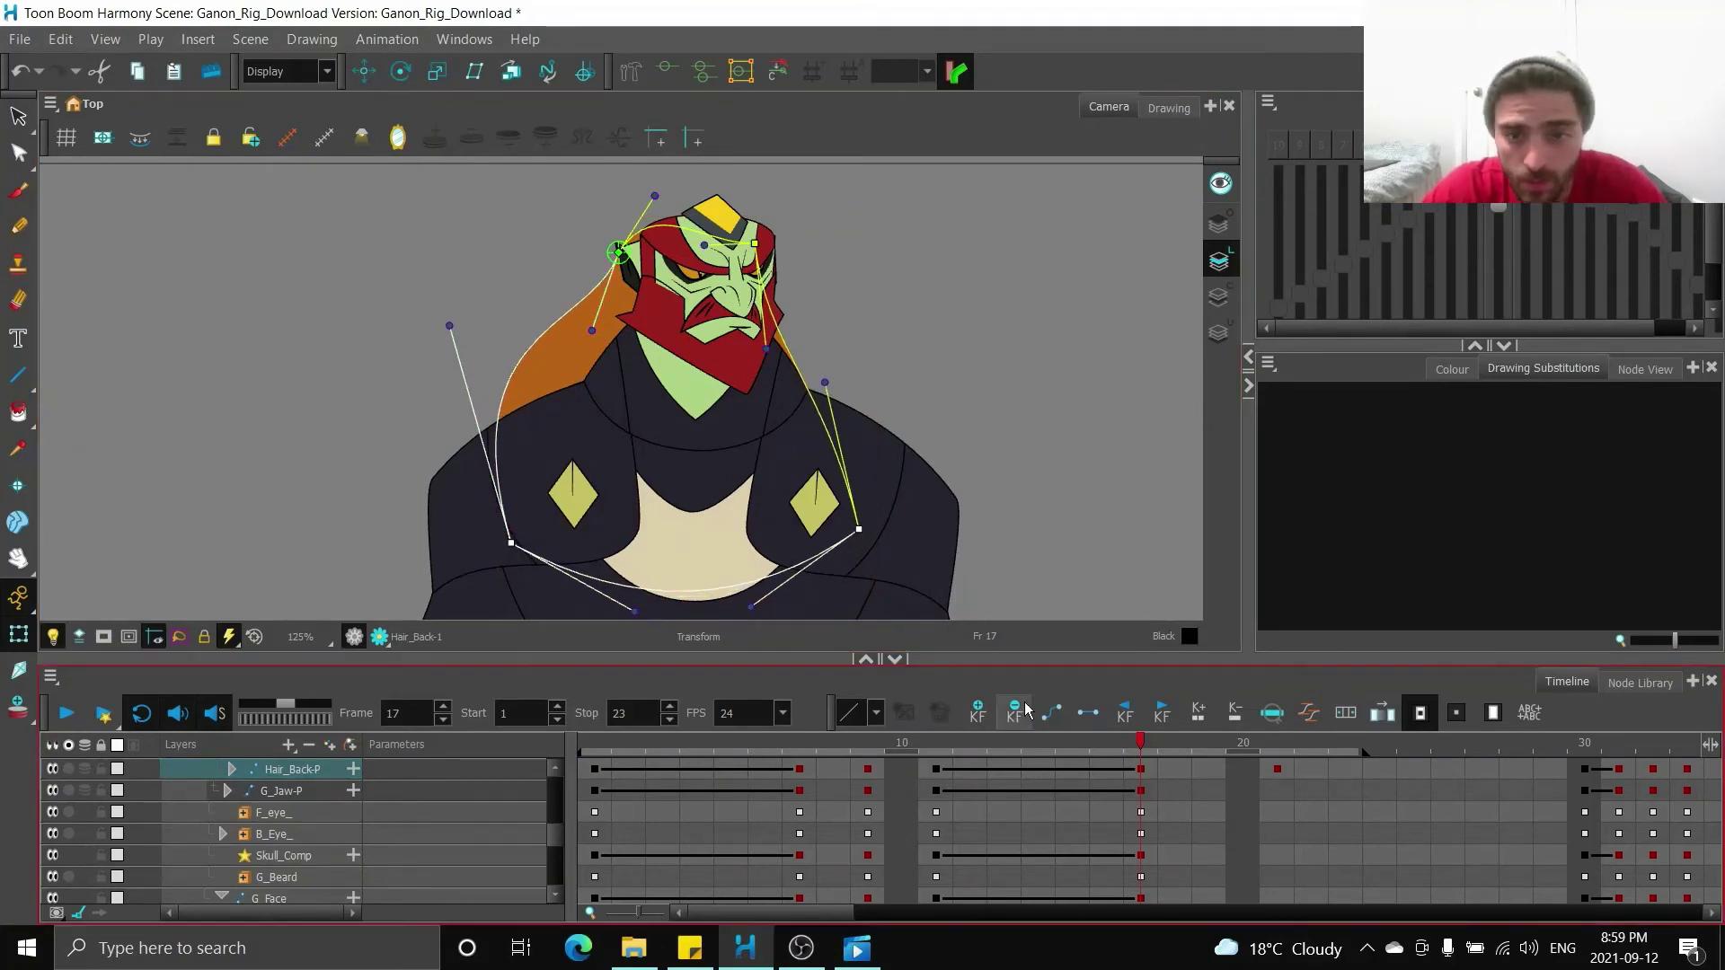
left_click(1141, 770)
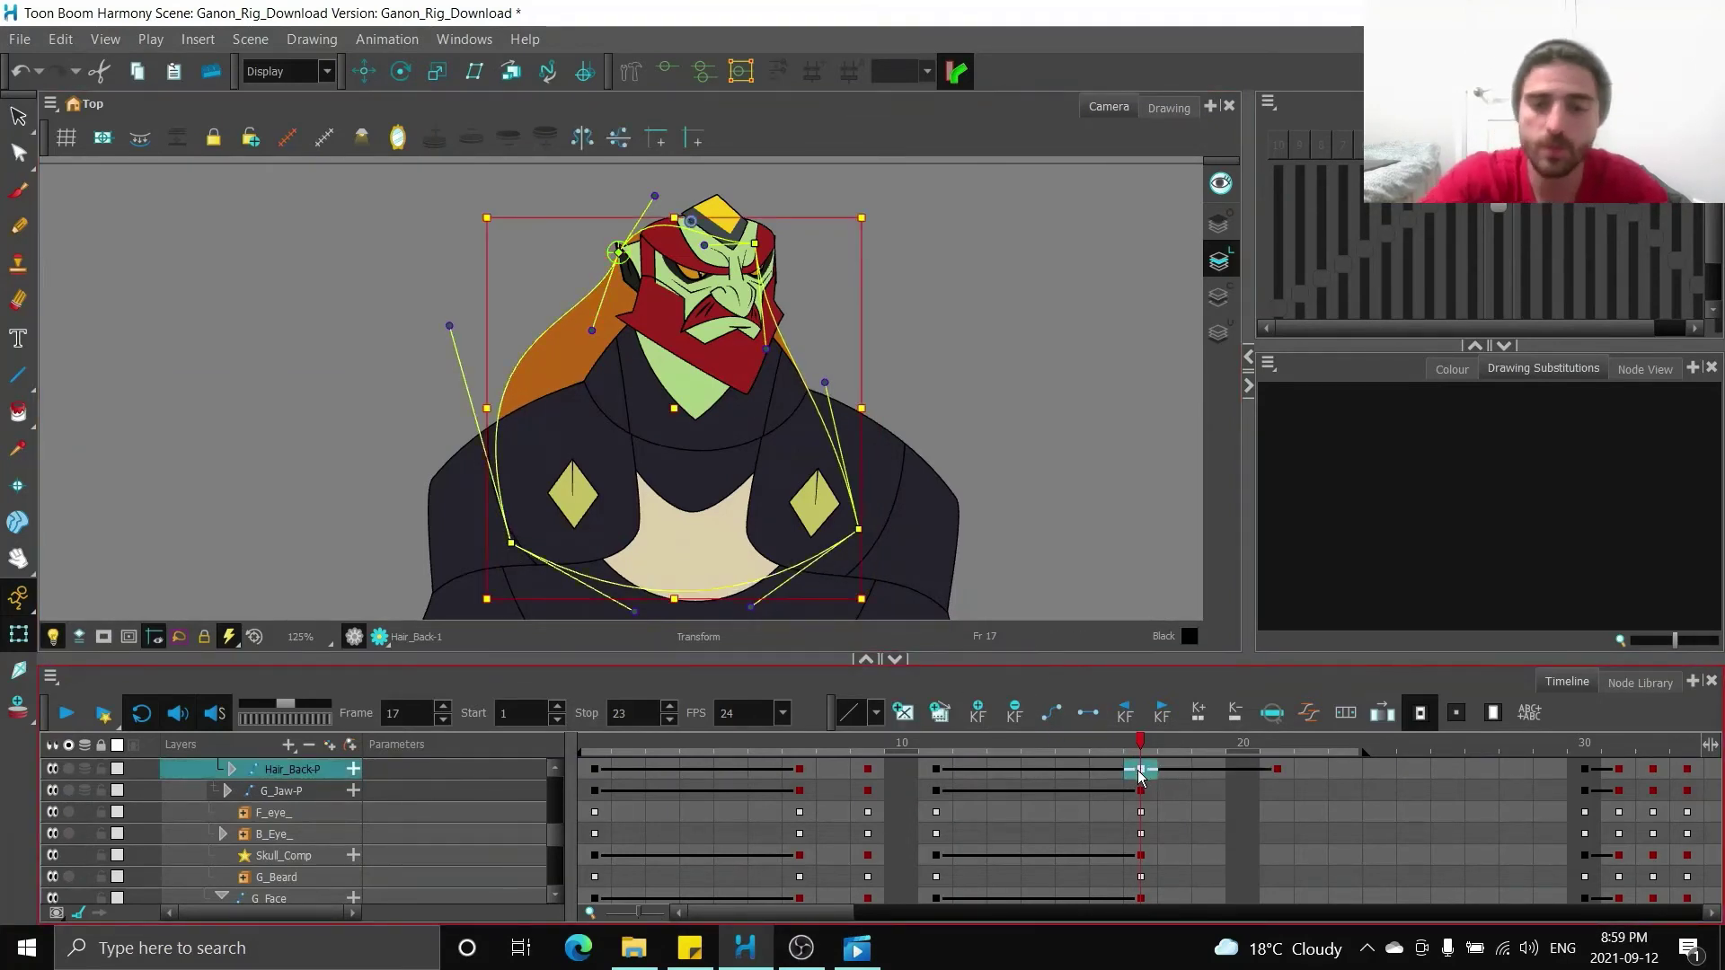
left_click(66, 714)
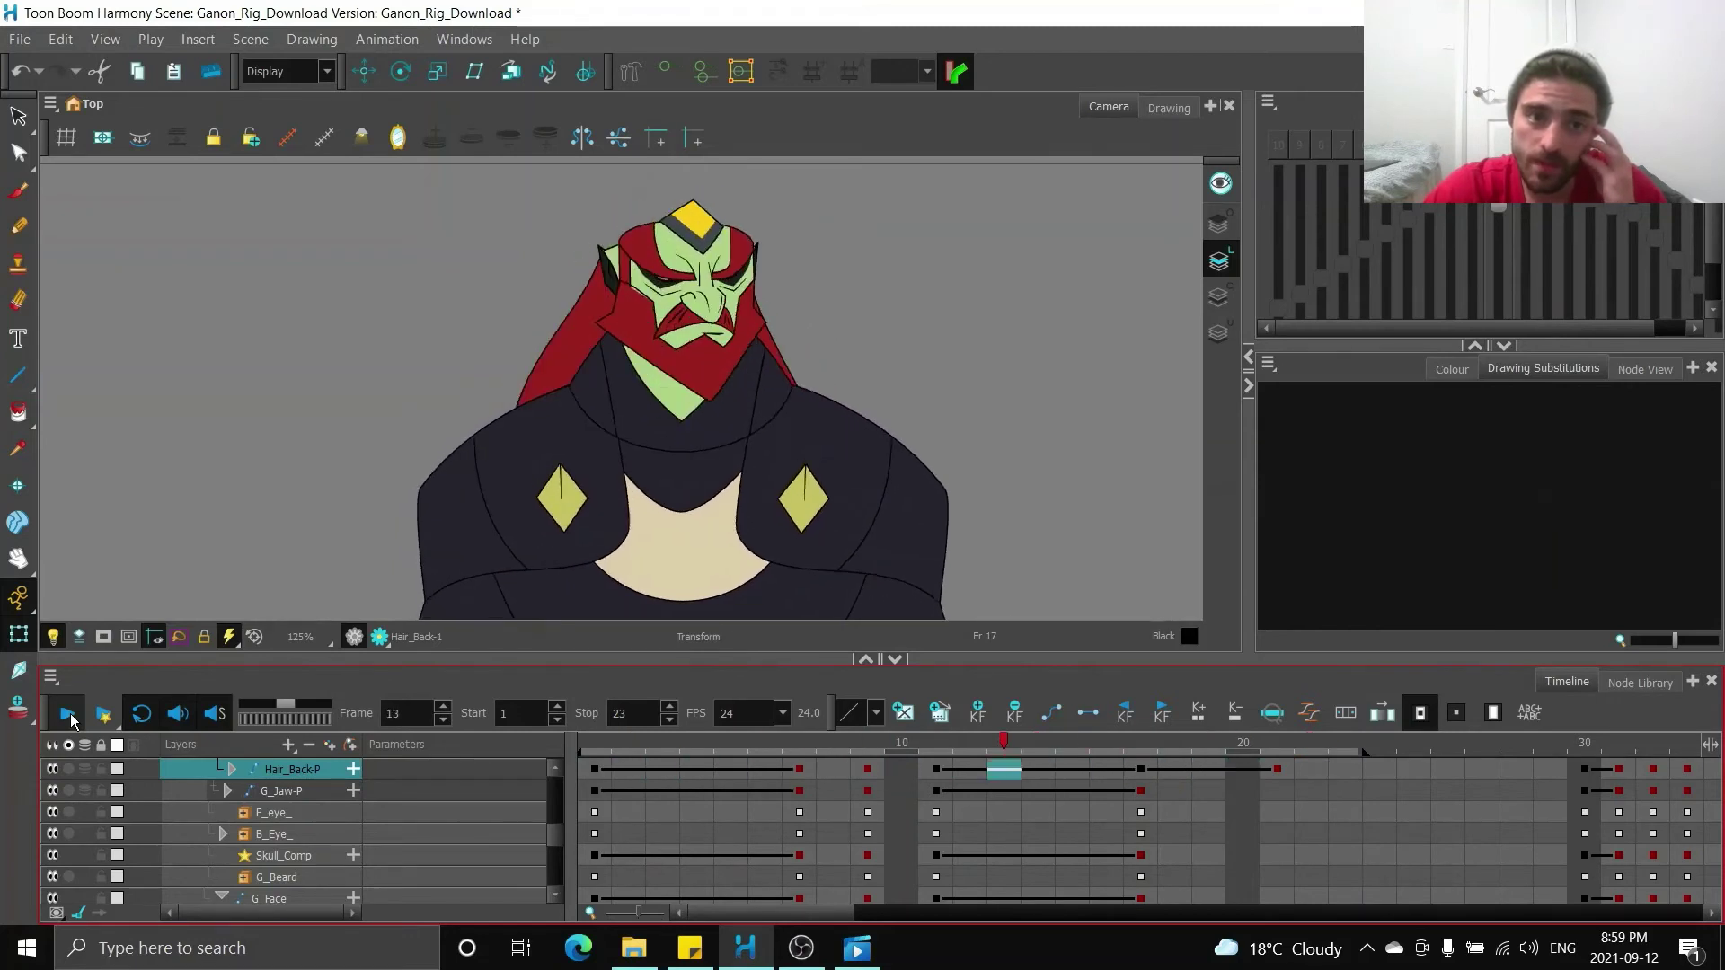
- Nudge the whole head slightly up at frame 9 against the onion skin, turn the onion skin off, and replay the turn
left_click(867, 769)
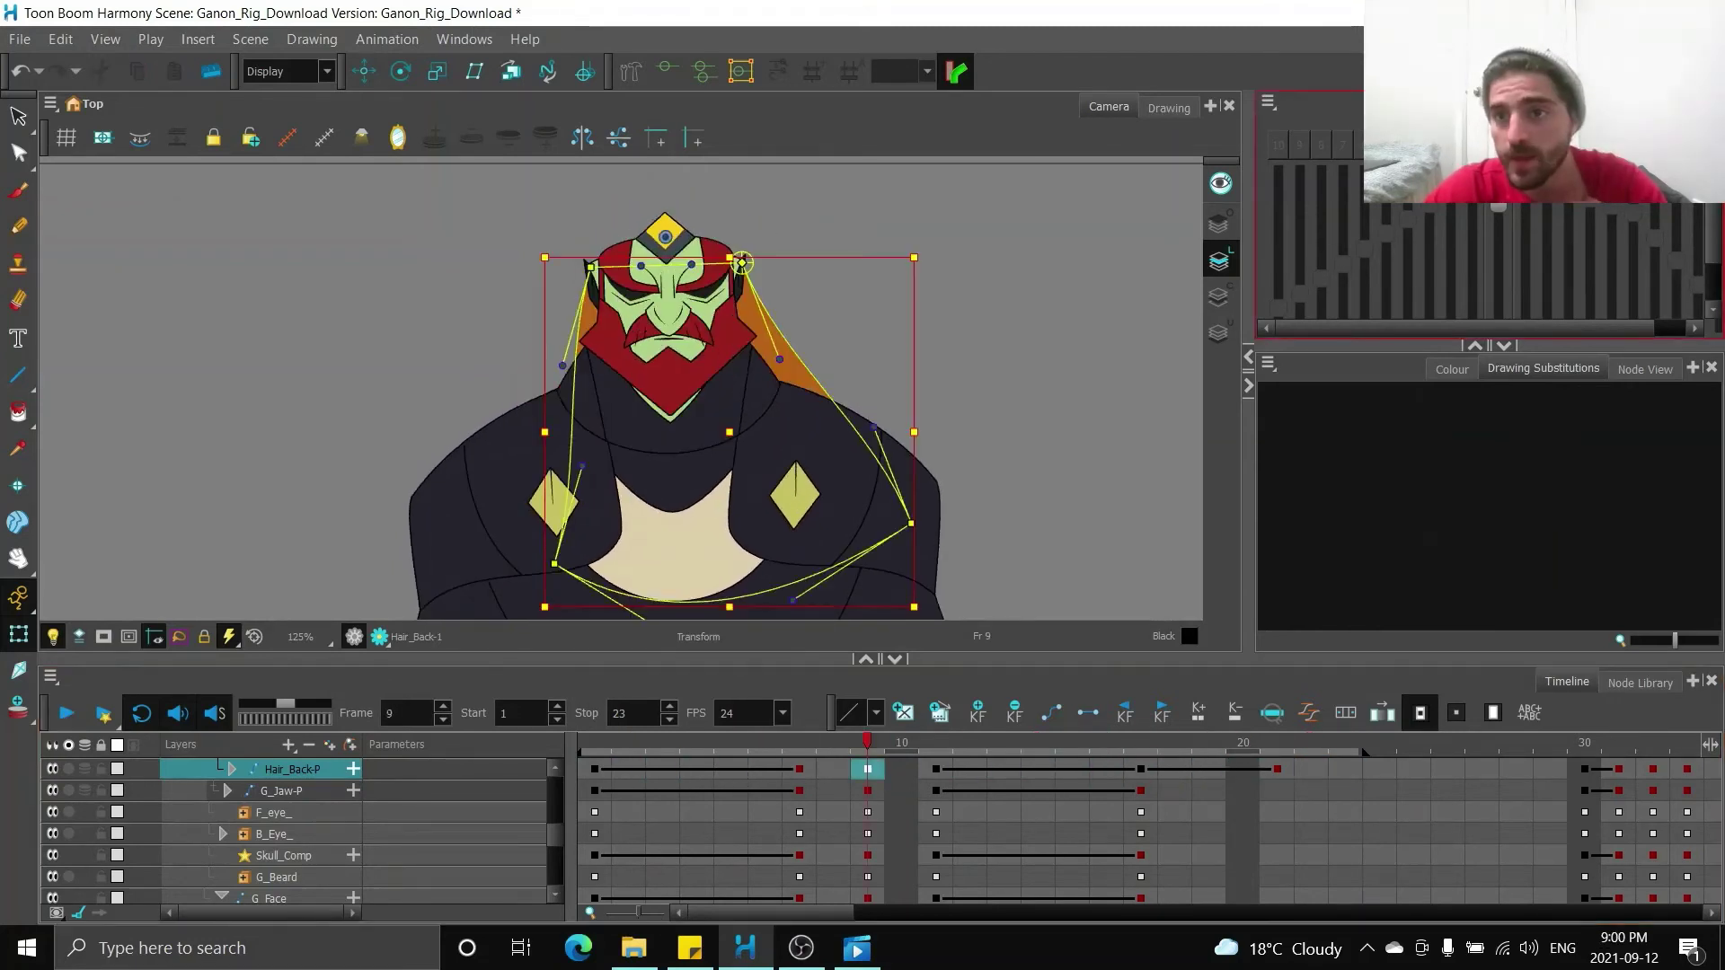
scroll(821, 351, "up", 1)
left_click(680, 402)
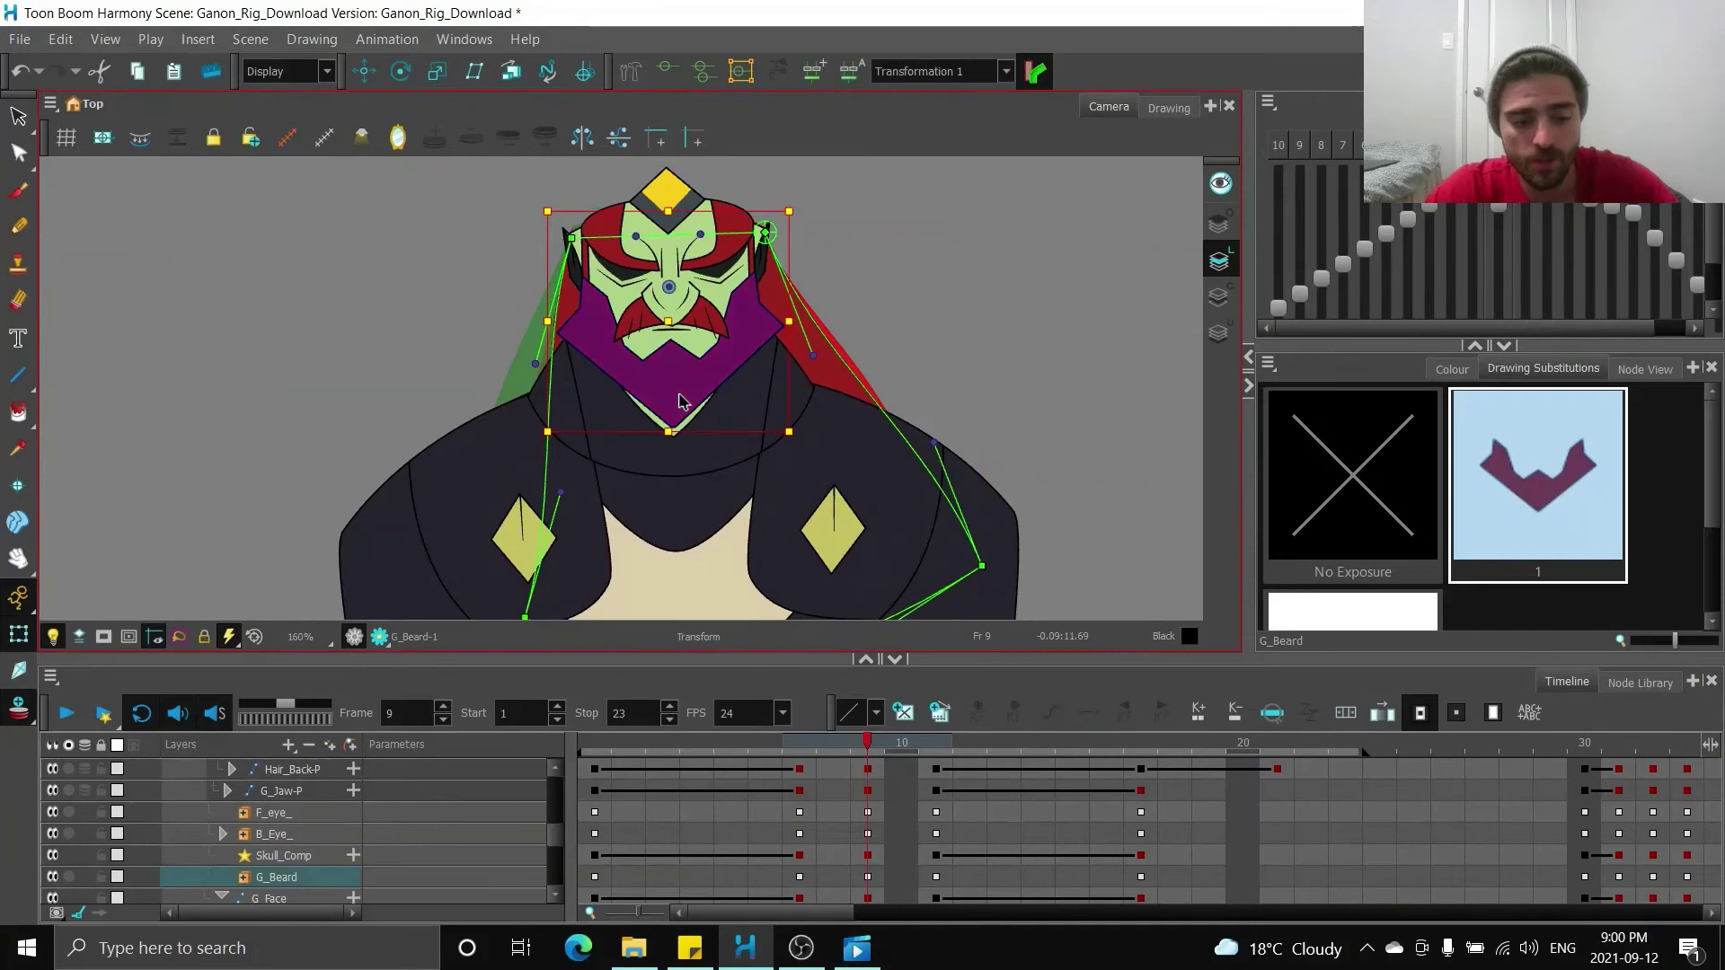
key("b")
key("b")
key("b")
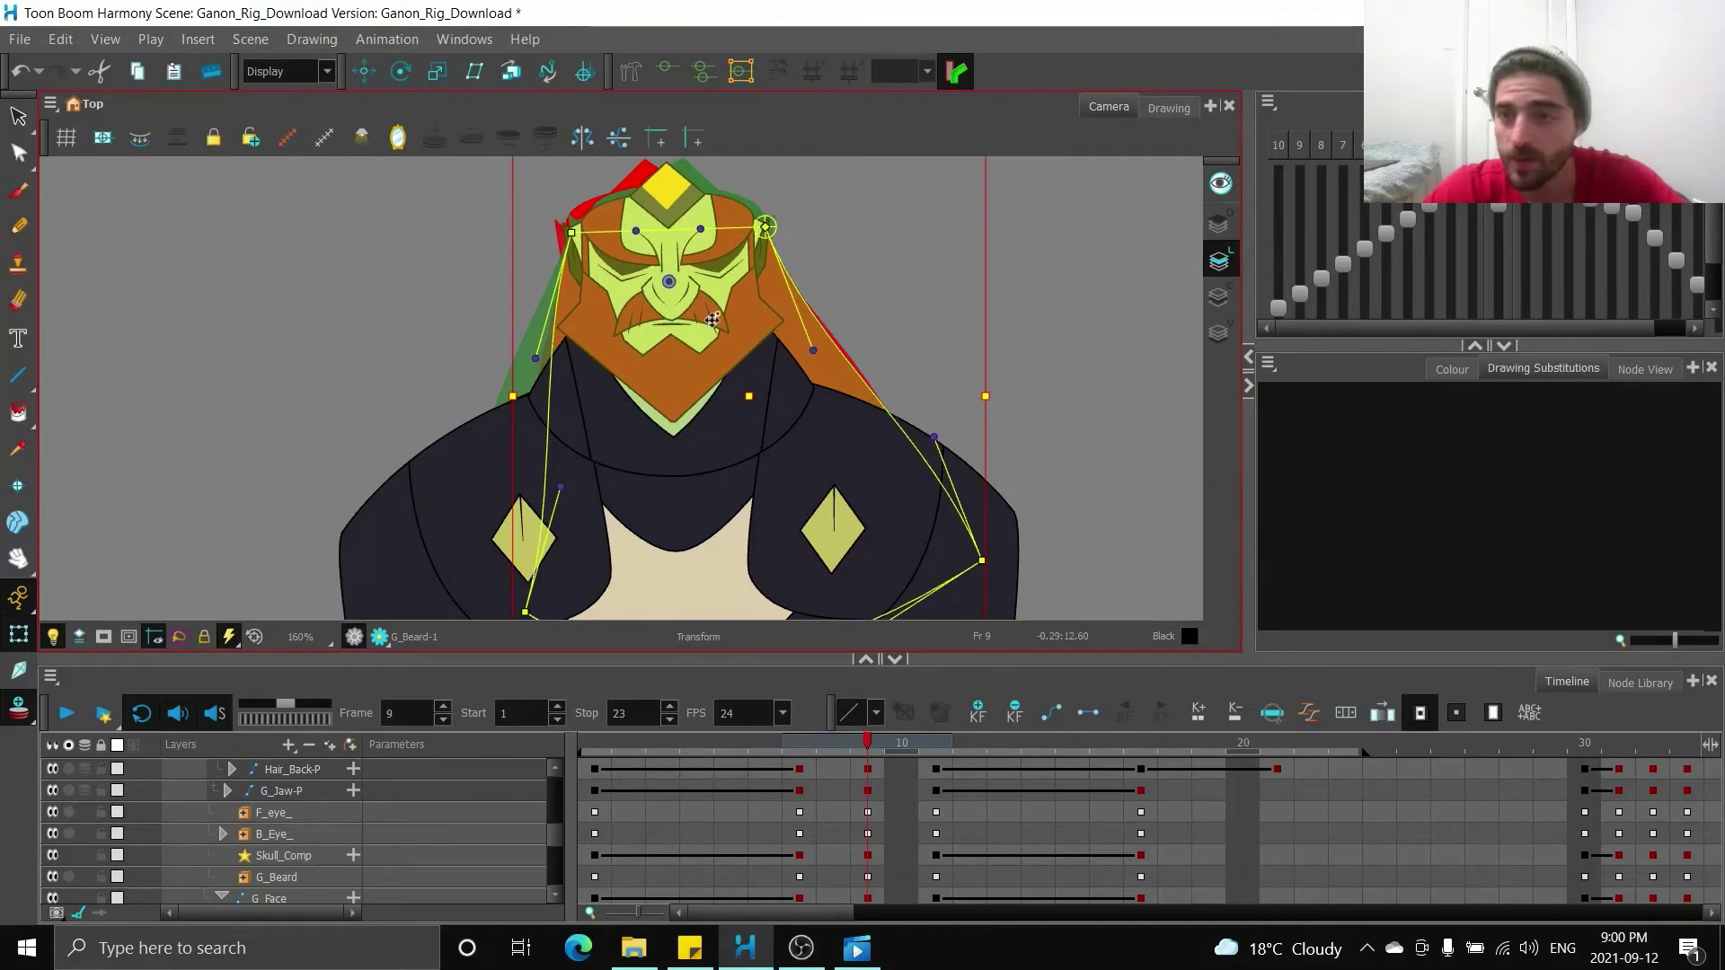
left_click(1714, 317)
key("alt+o")
scroll(751, 355, "down", 2)
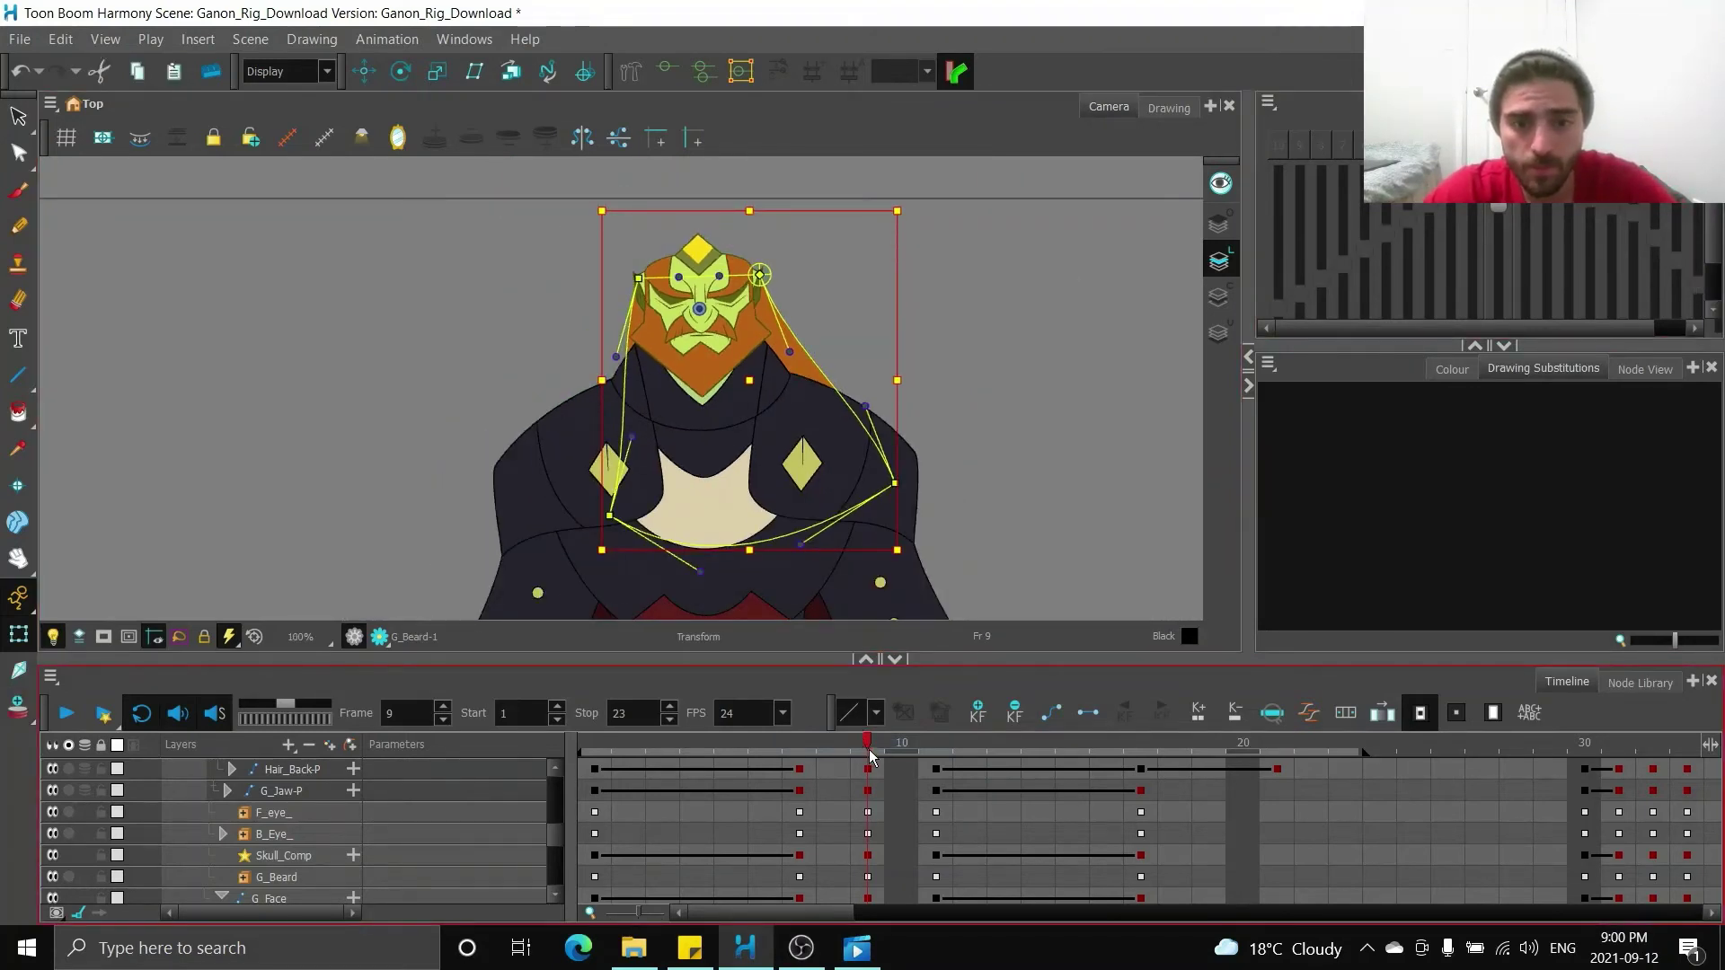
left_click_drag(870, 749, 777, 763)
left_click(65, 713)
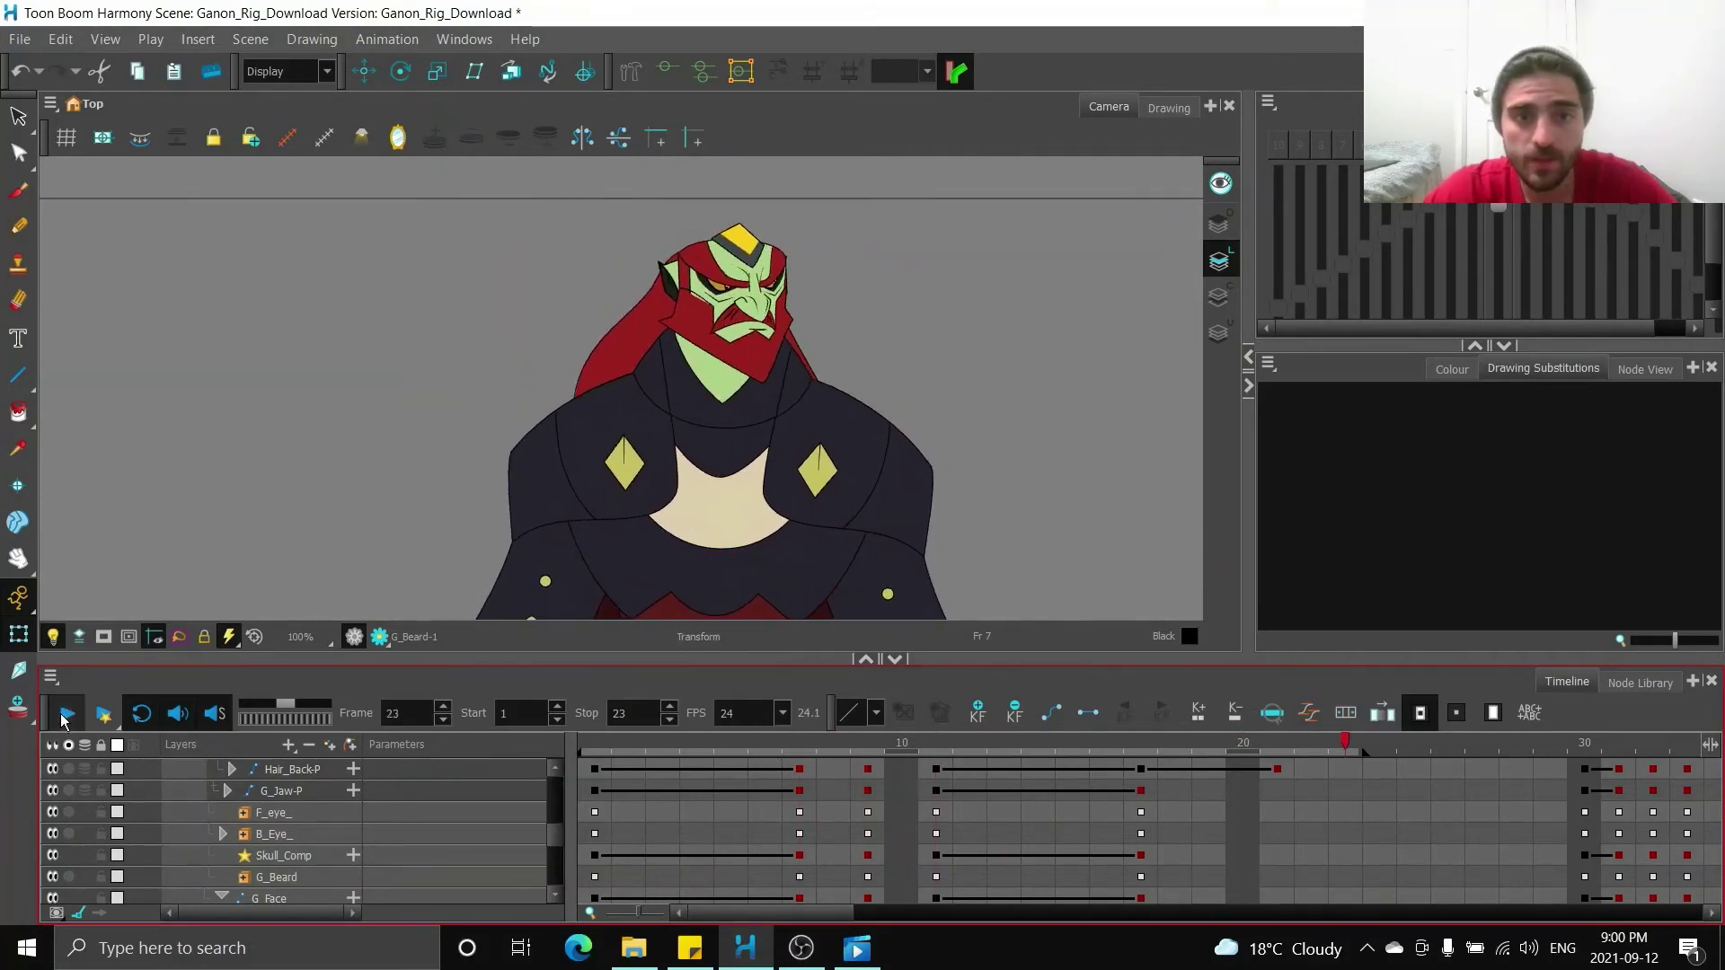
- Locate the G_B_Eyebrow and G_B_Eye_Ball pegs in the timeline and check the eye from frame 9 to frame 17
left_click(668, 227)
scroll(683, 238, "up", 2)
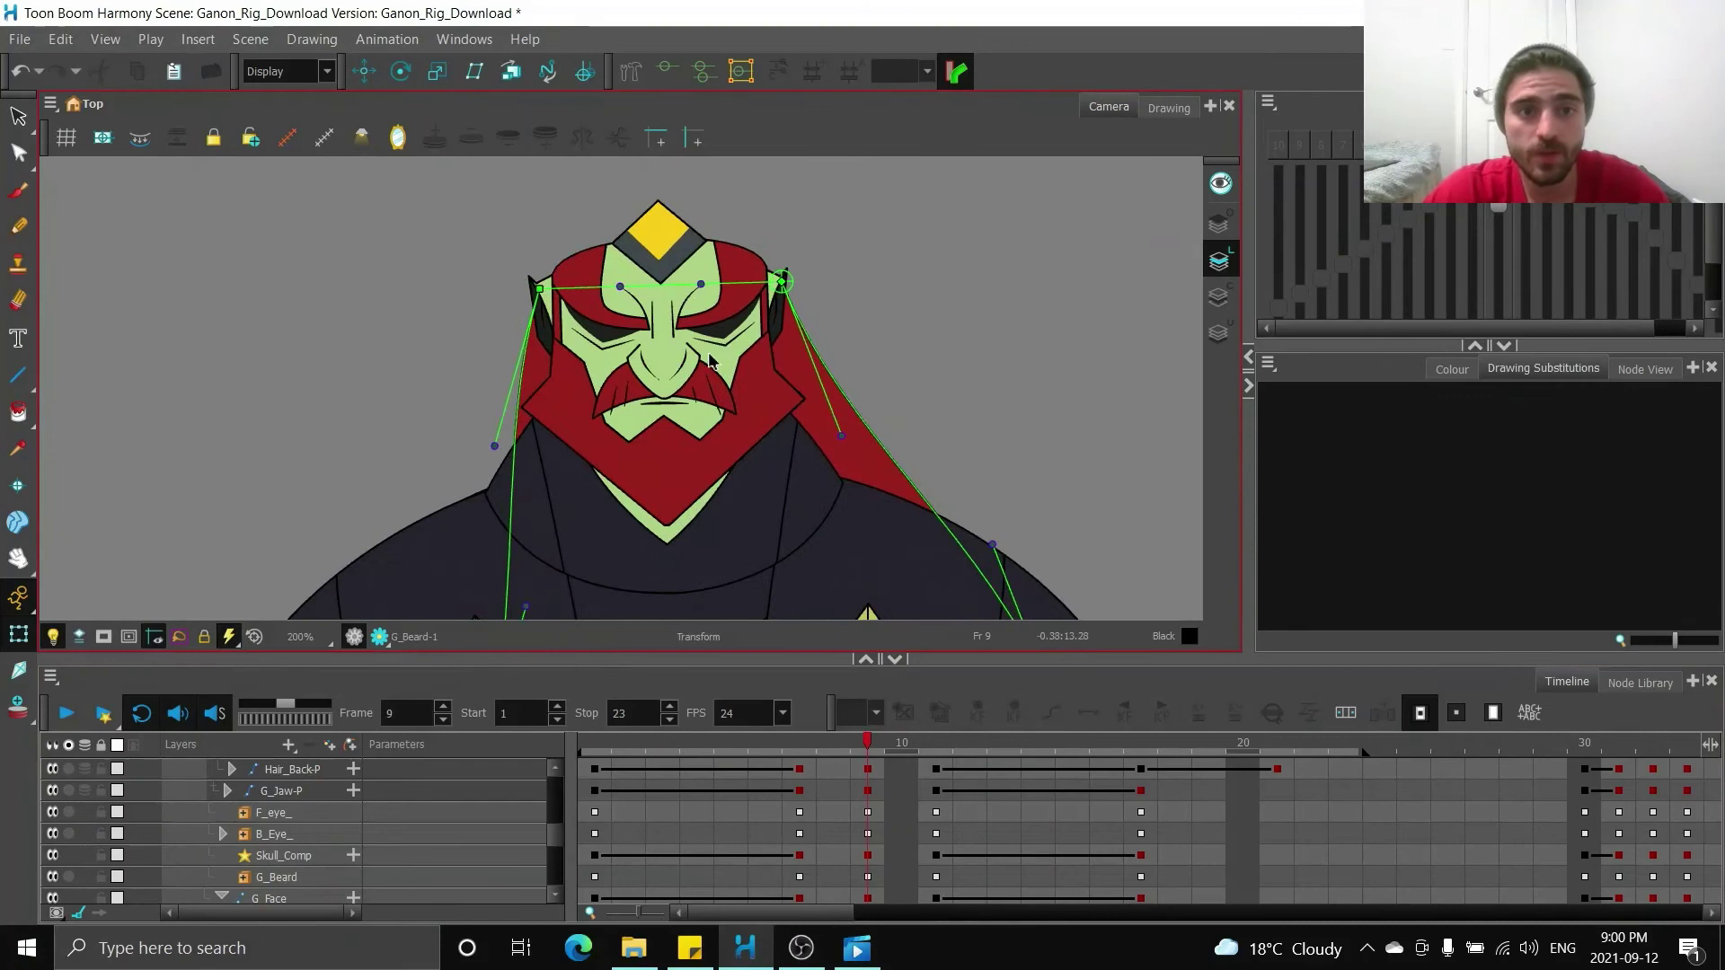
left_click(714, 313)
key("b")
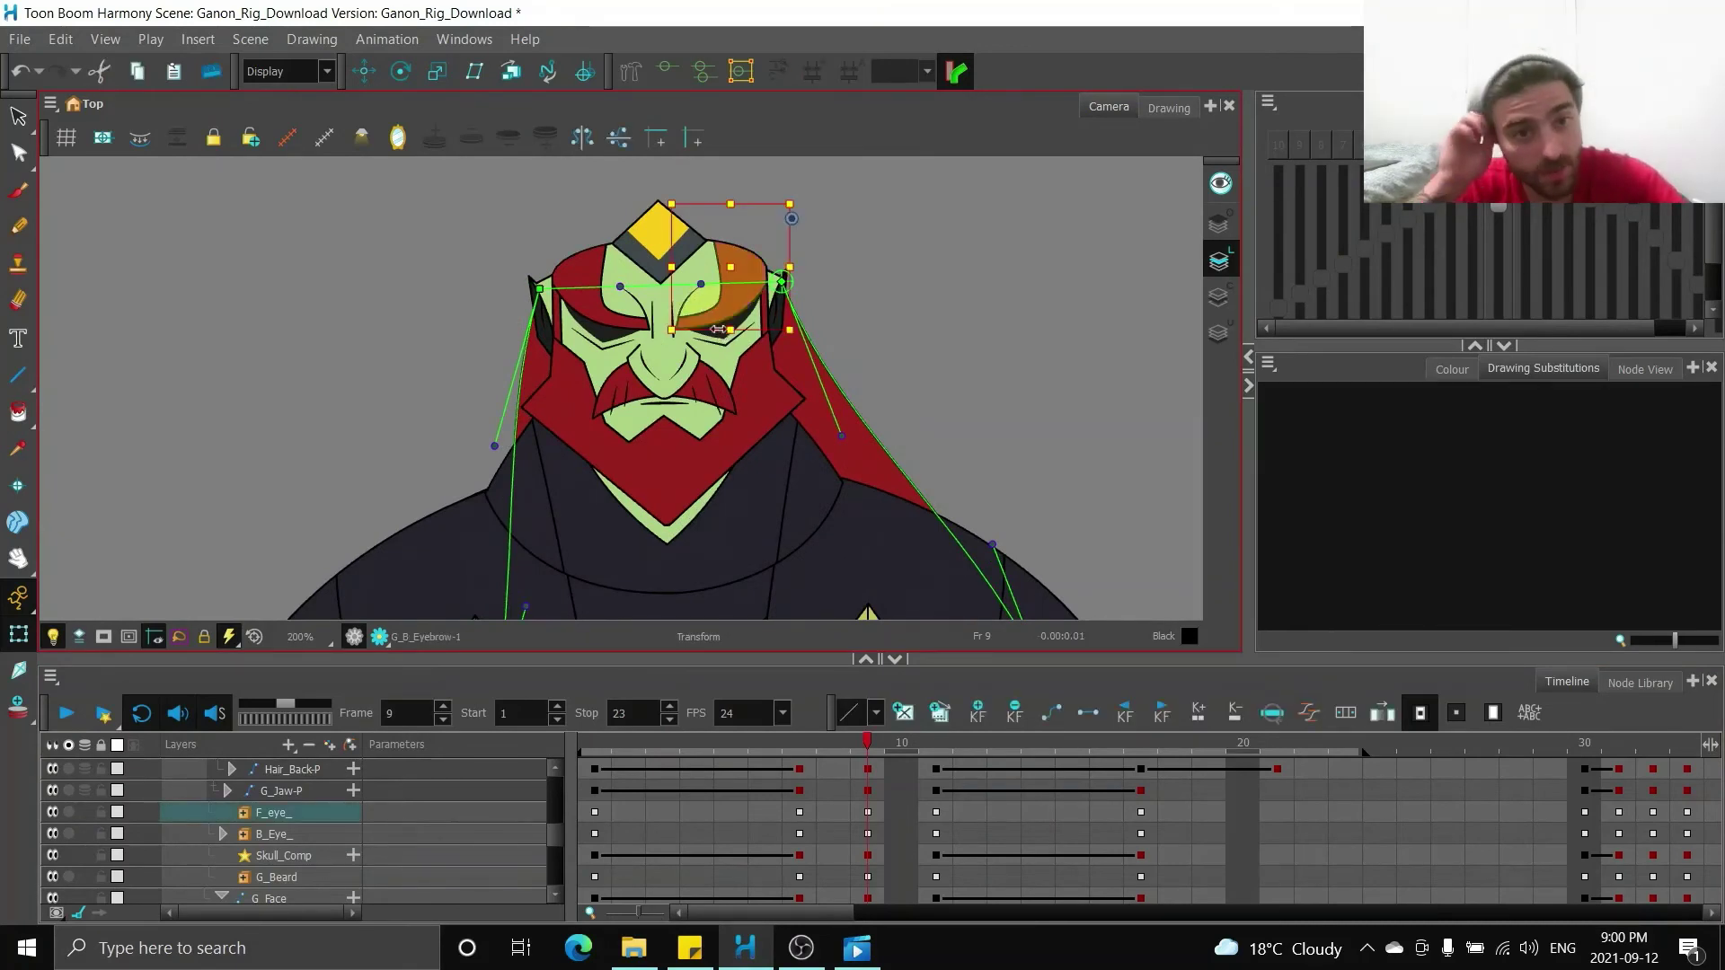
key("b")
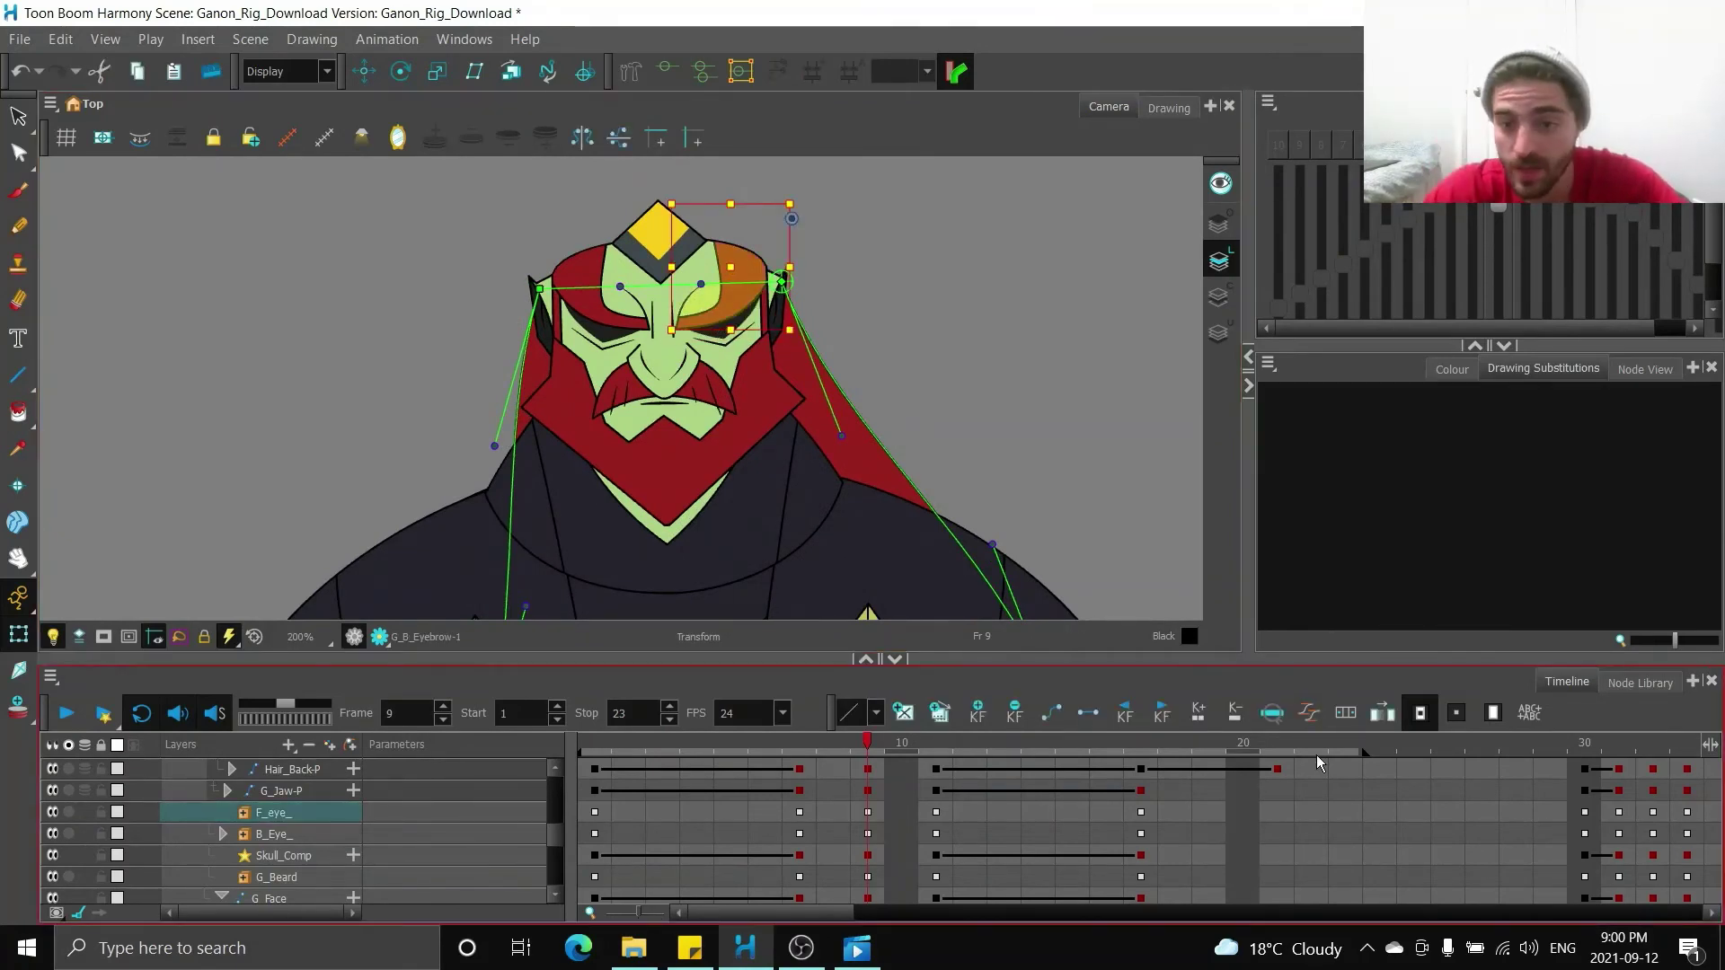
key("o")
left_click(868, 790)
left_click_drag(870, 743, 1184, 737)
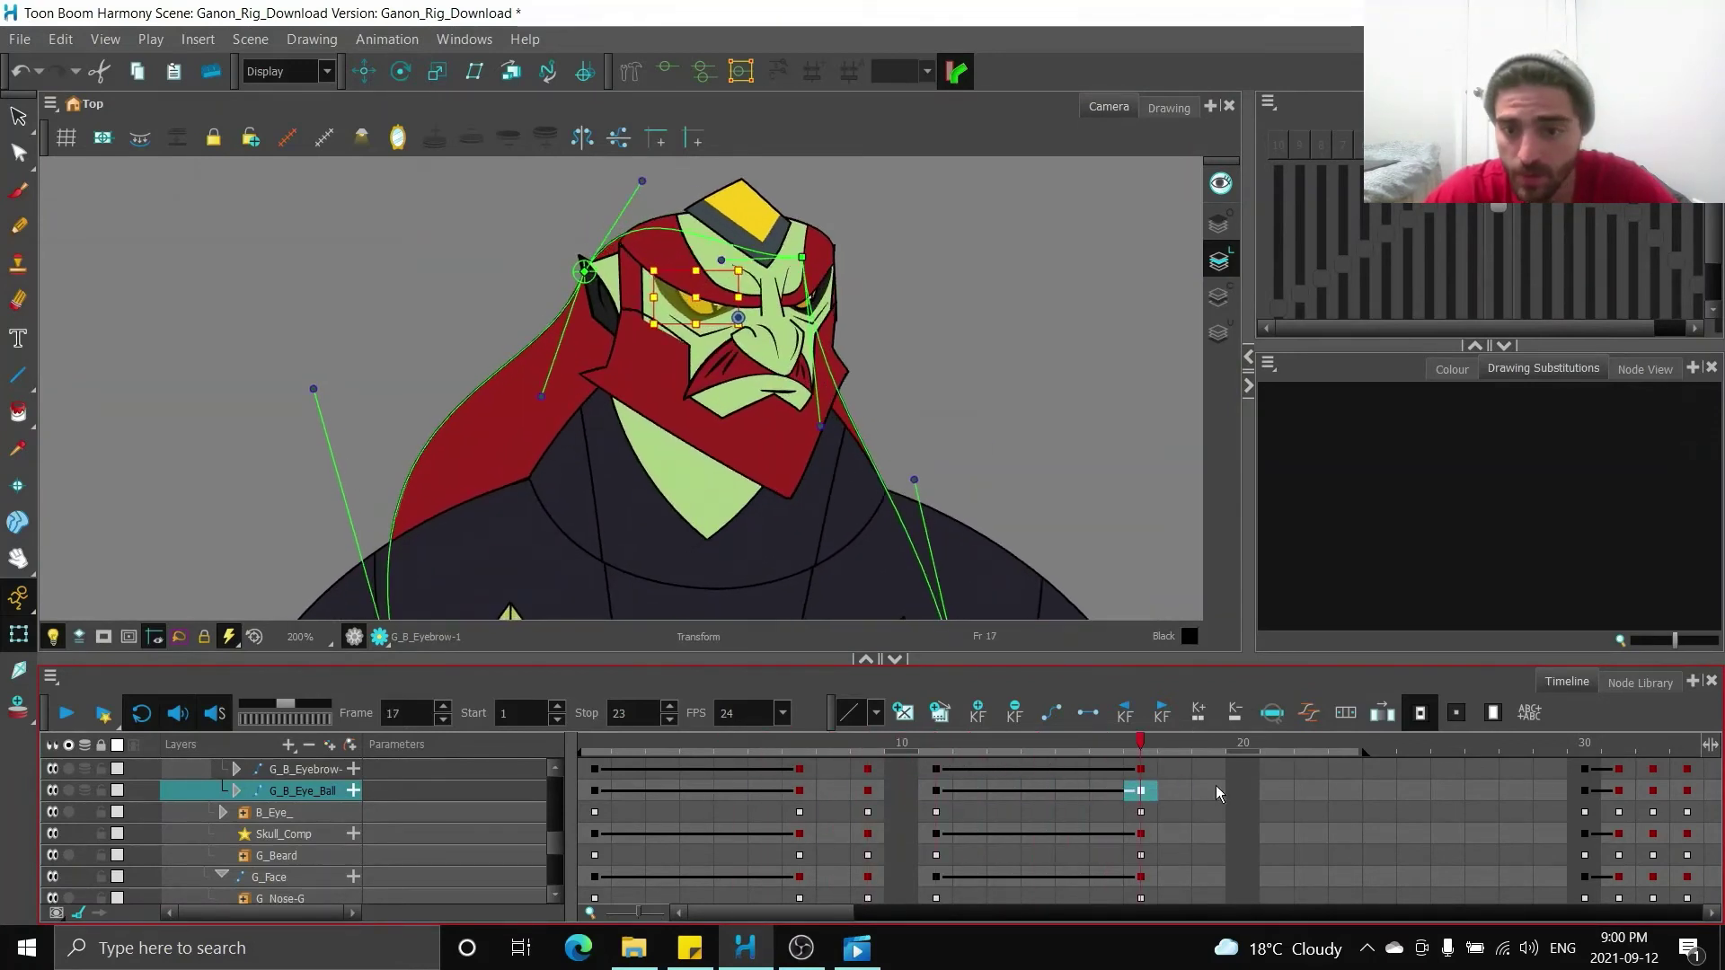
- Add a stop-motion keyframe to the G_B_Eyebrow peg at frame 21 and nudge that eyebrow slightly down
left_click(1271, 764)
key("F5")
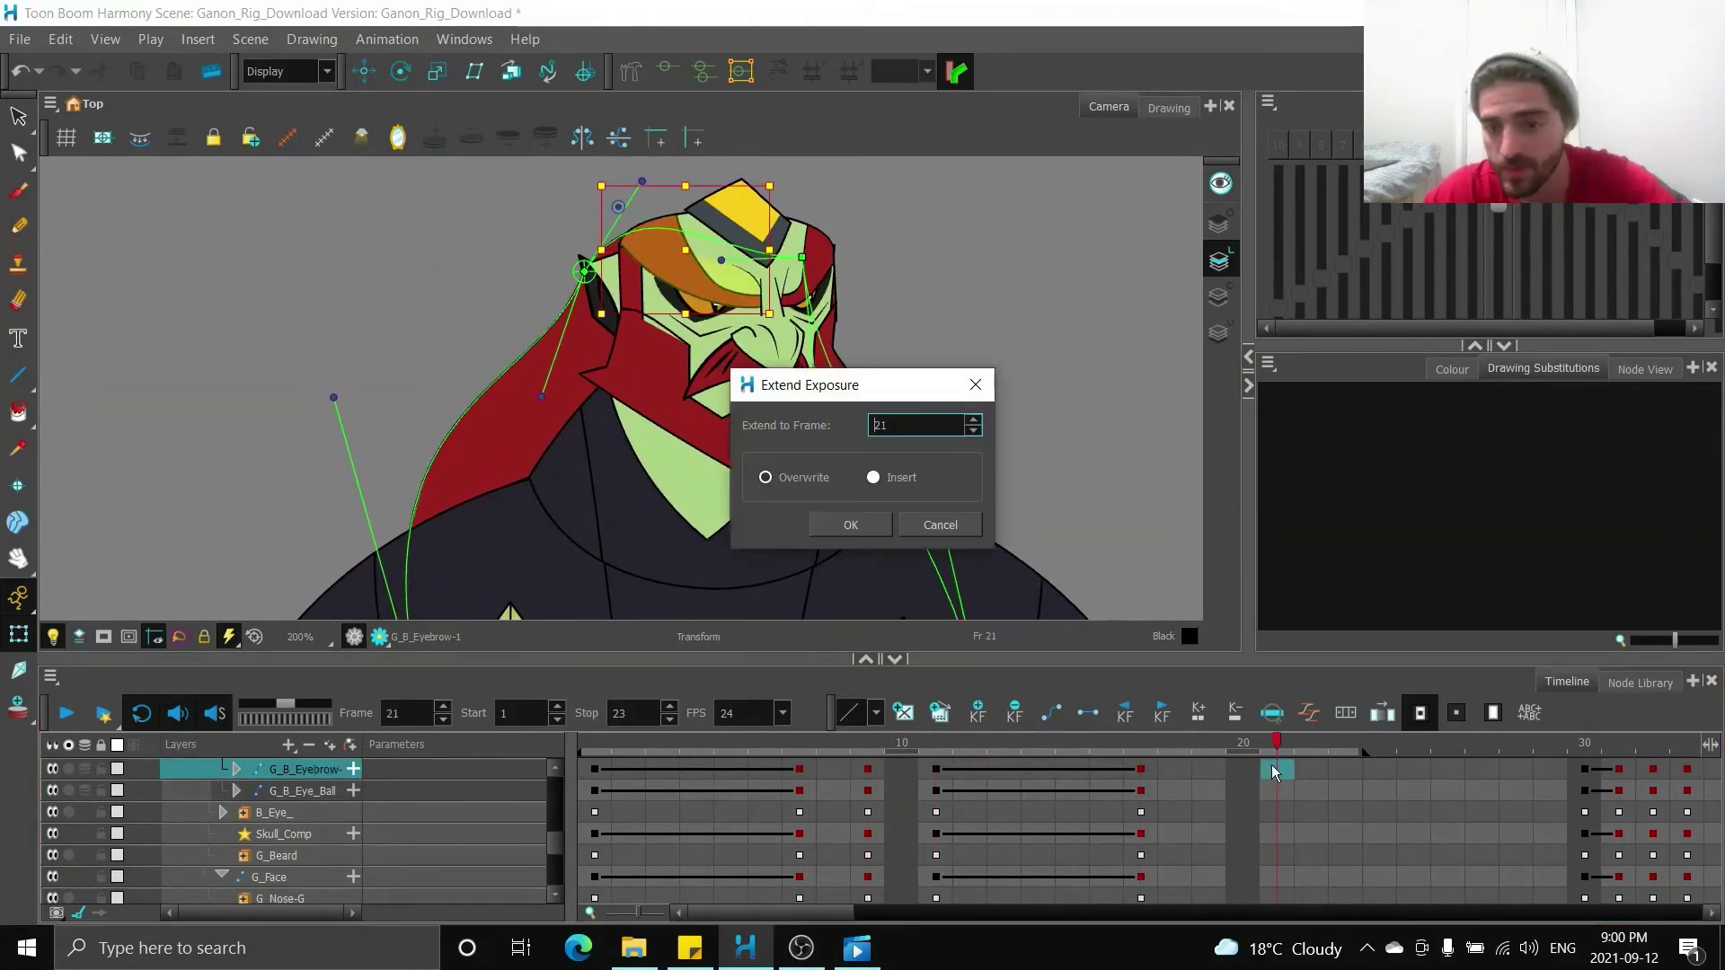
left_click(916, 519)
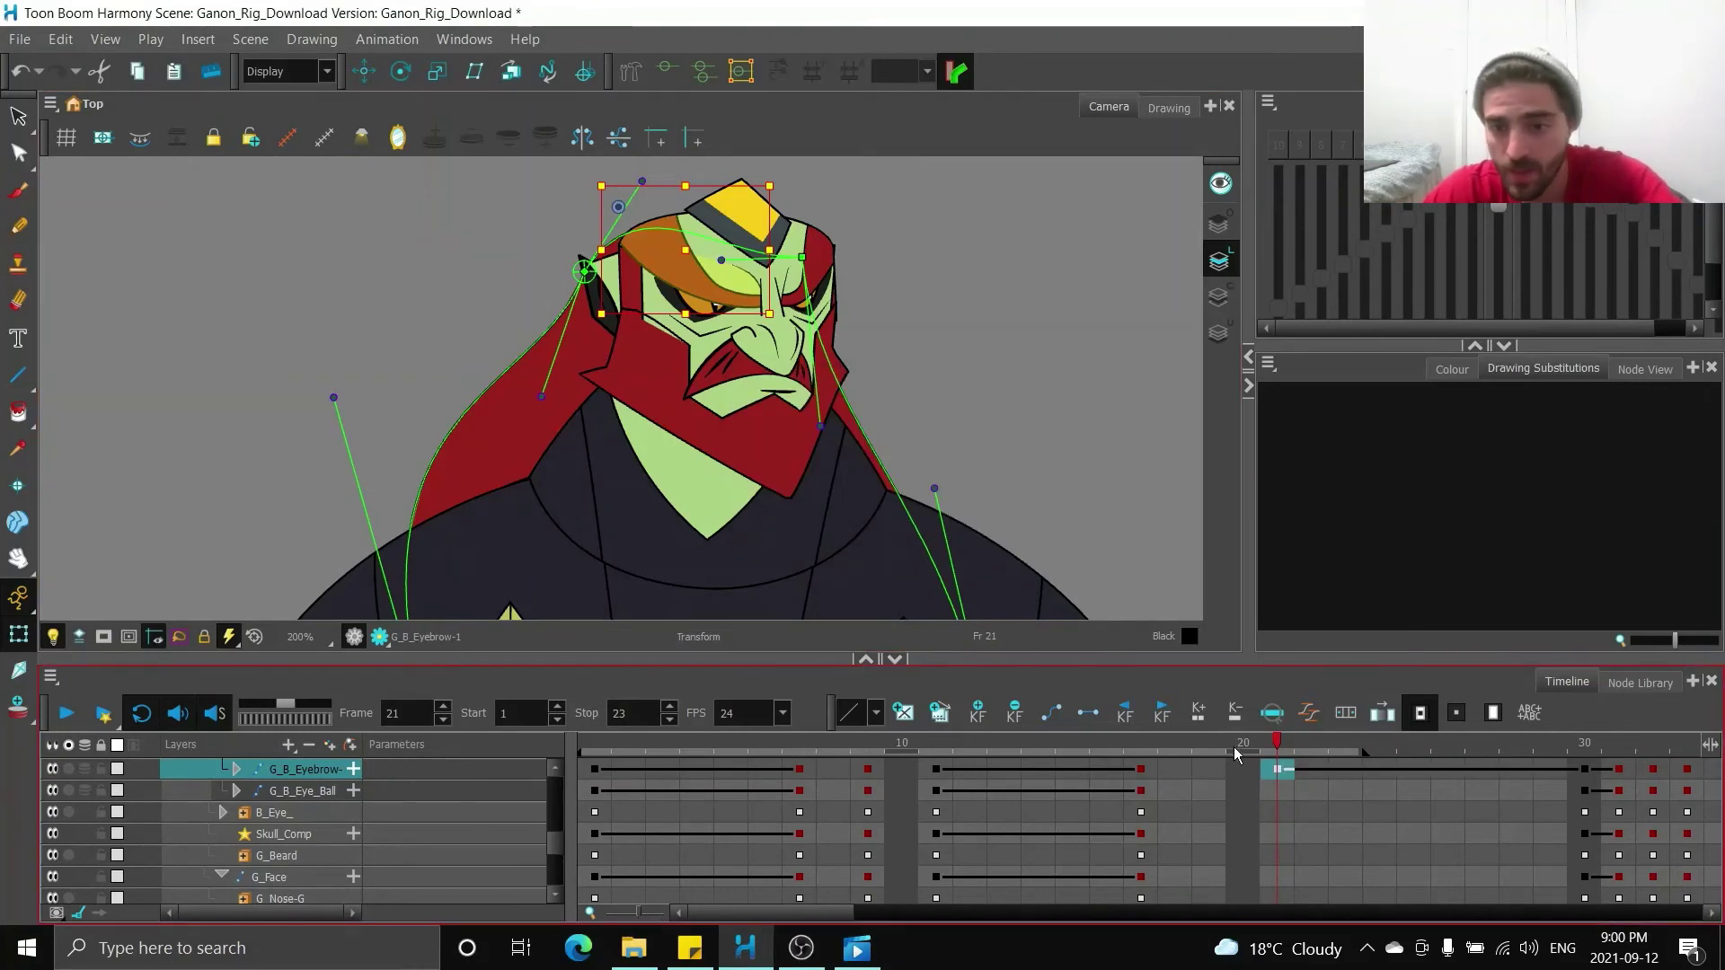
key("ctrl+l")
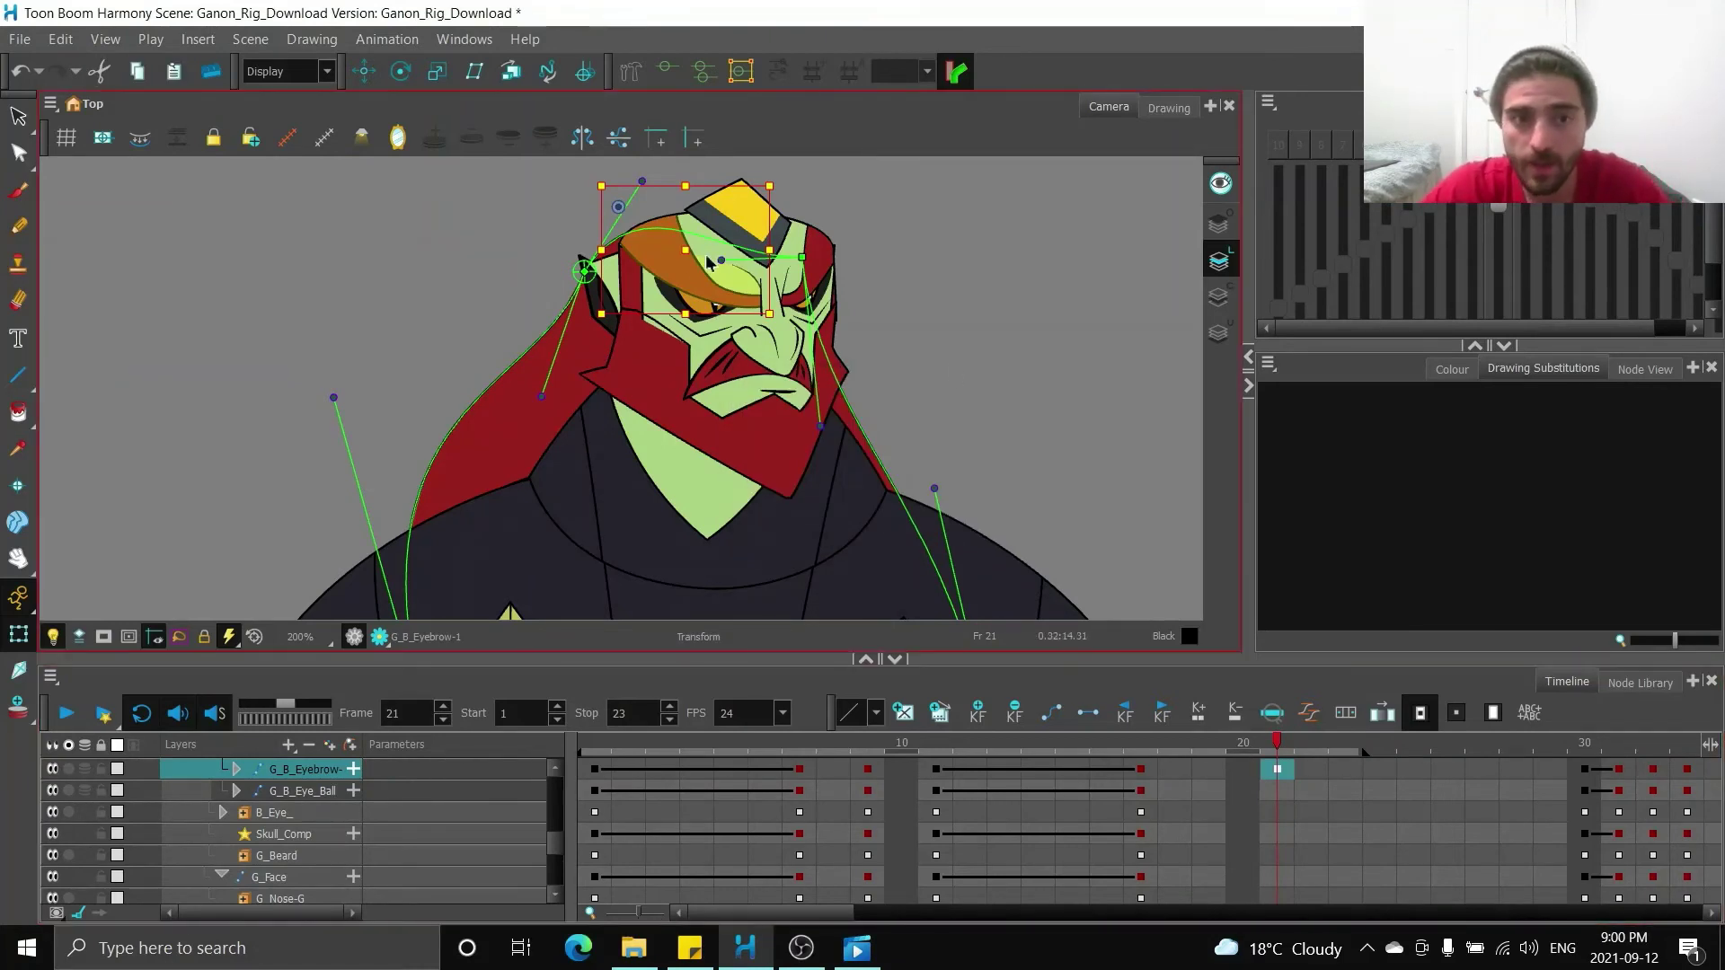
key("Down")
key("Down")
key("Down")
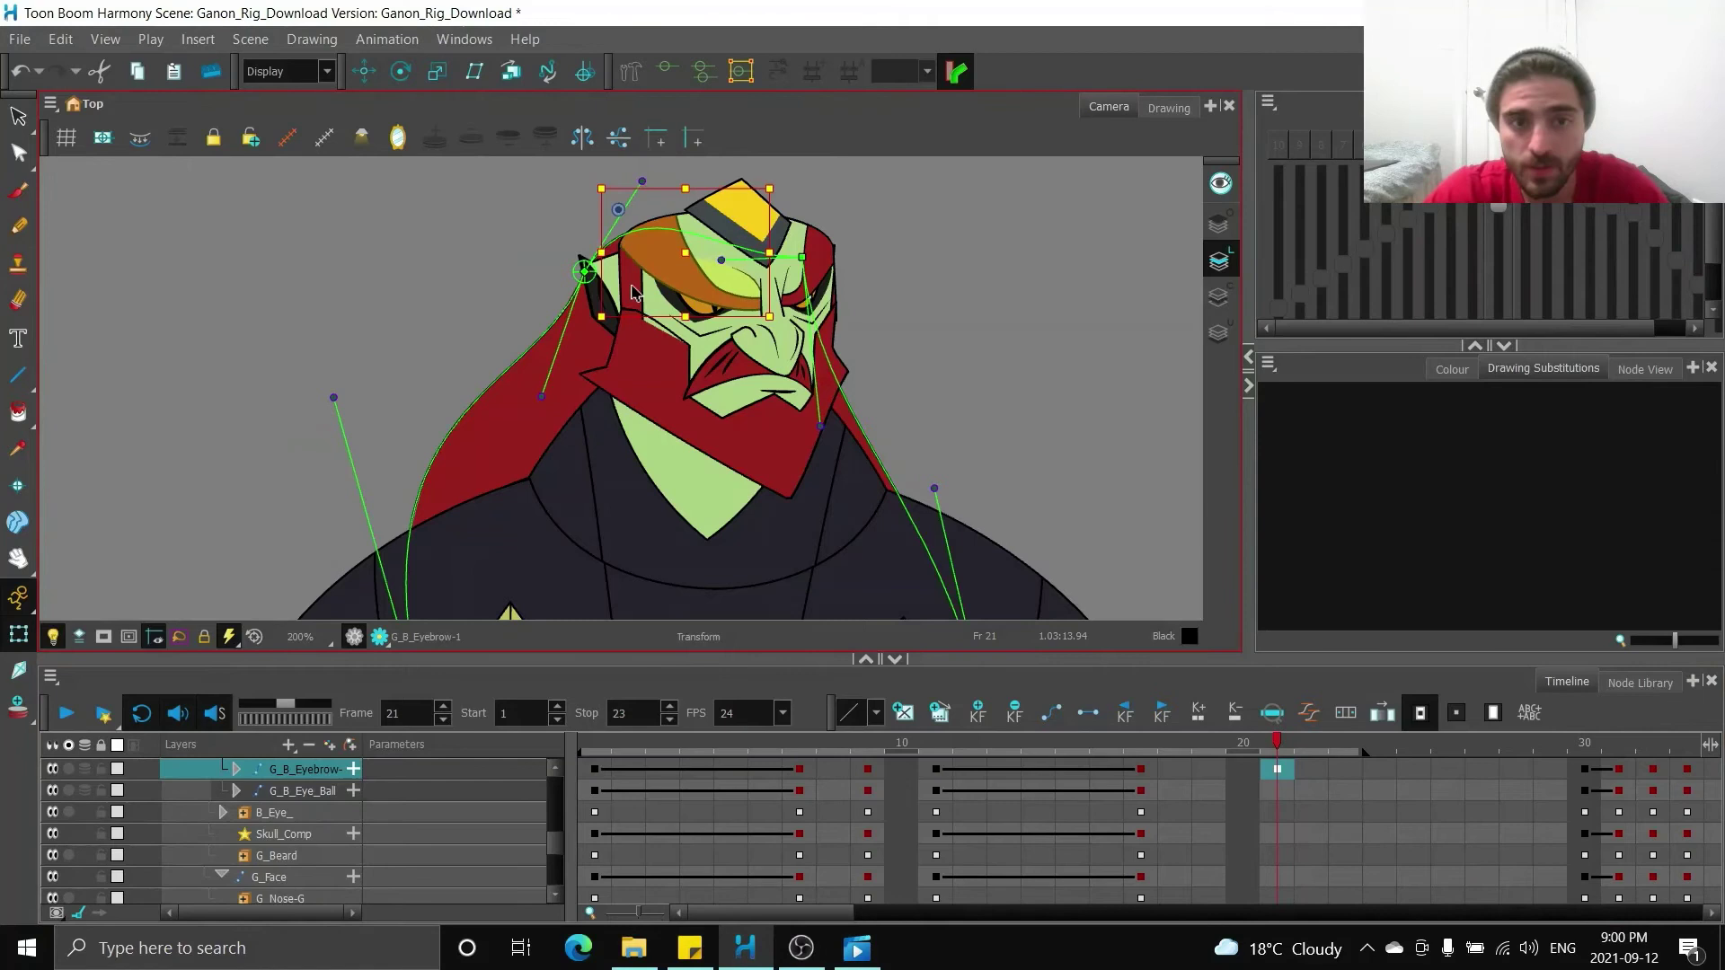
- Add a frame 21 keyframe to the other eye's G_B_Eyebrow peg, interpolate both eyebrows from frame 17 to 21, and play the turn
left_click(821, 261)
key("b")
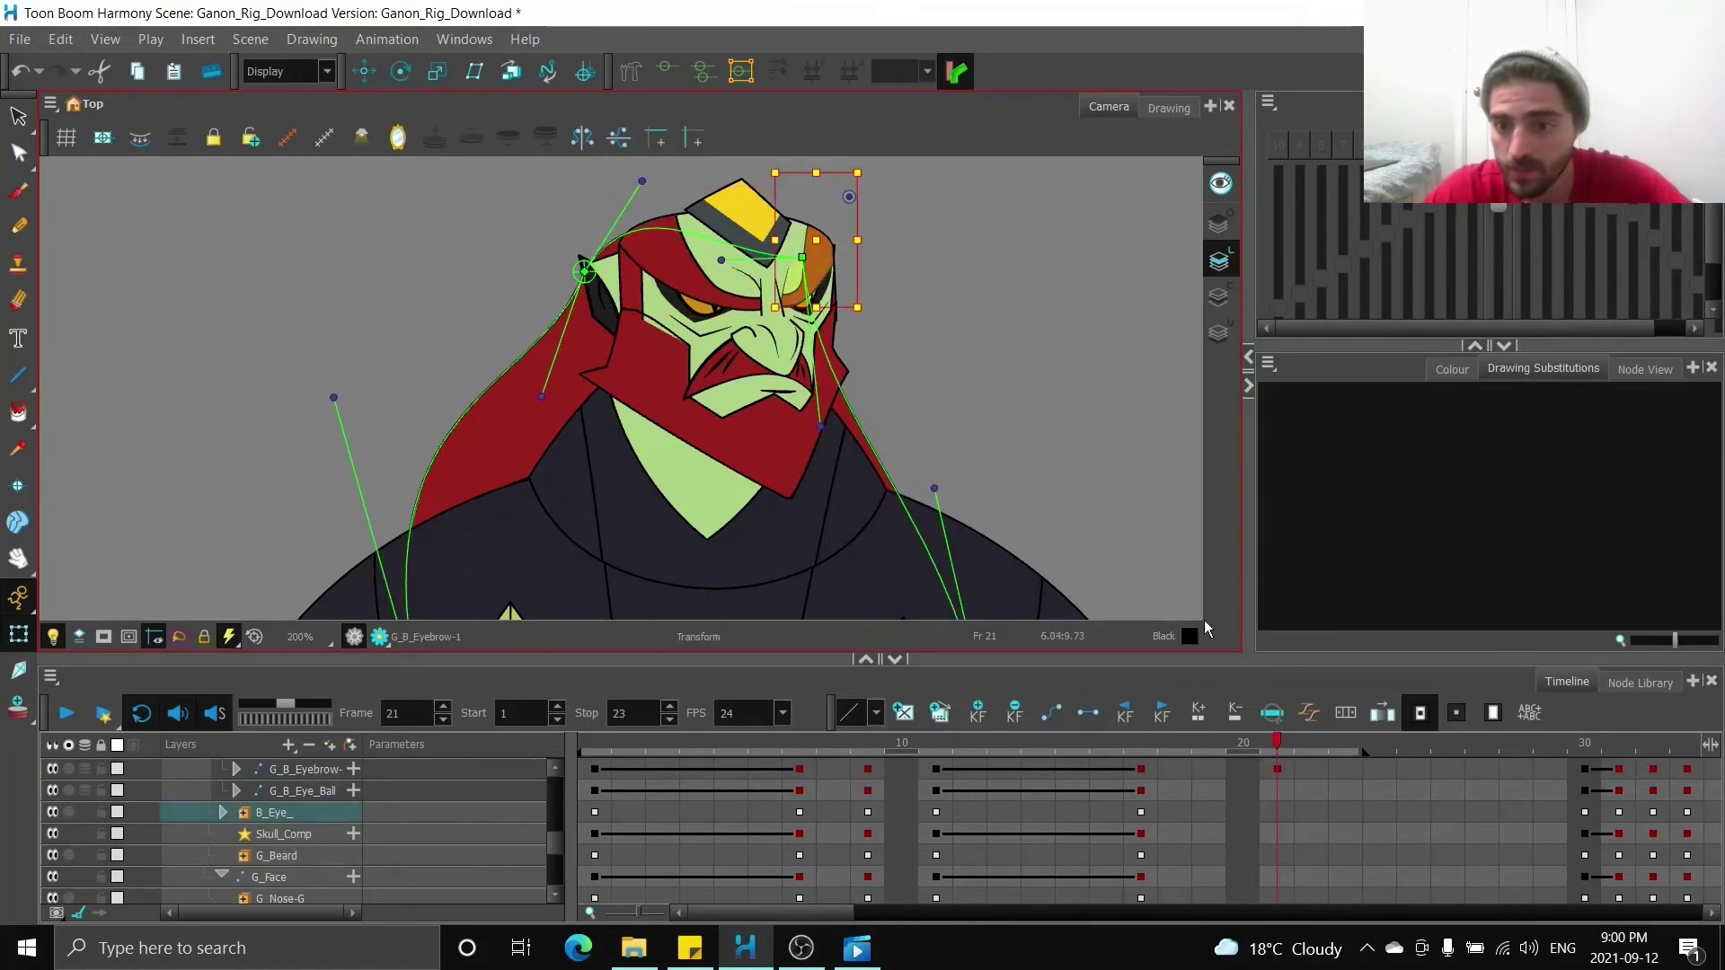
key("o")
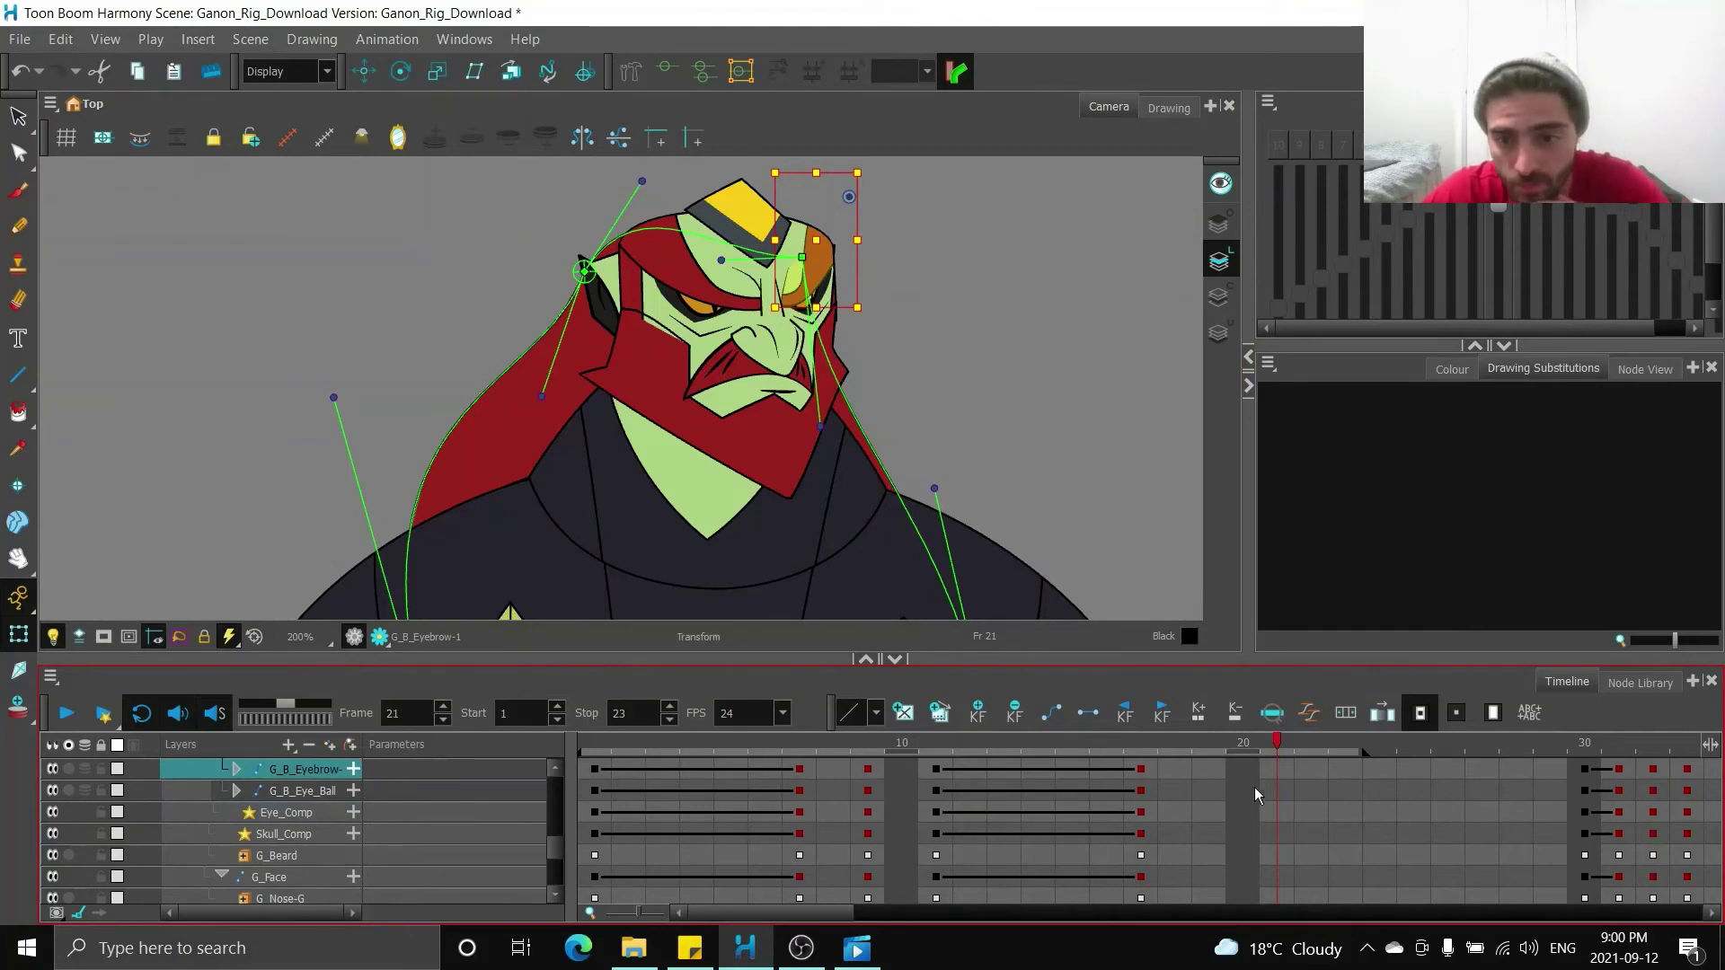
key("F6")
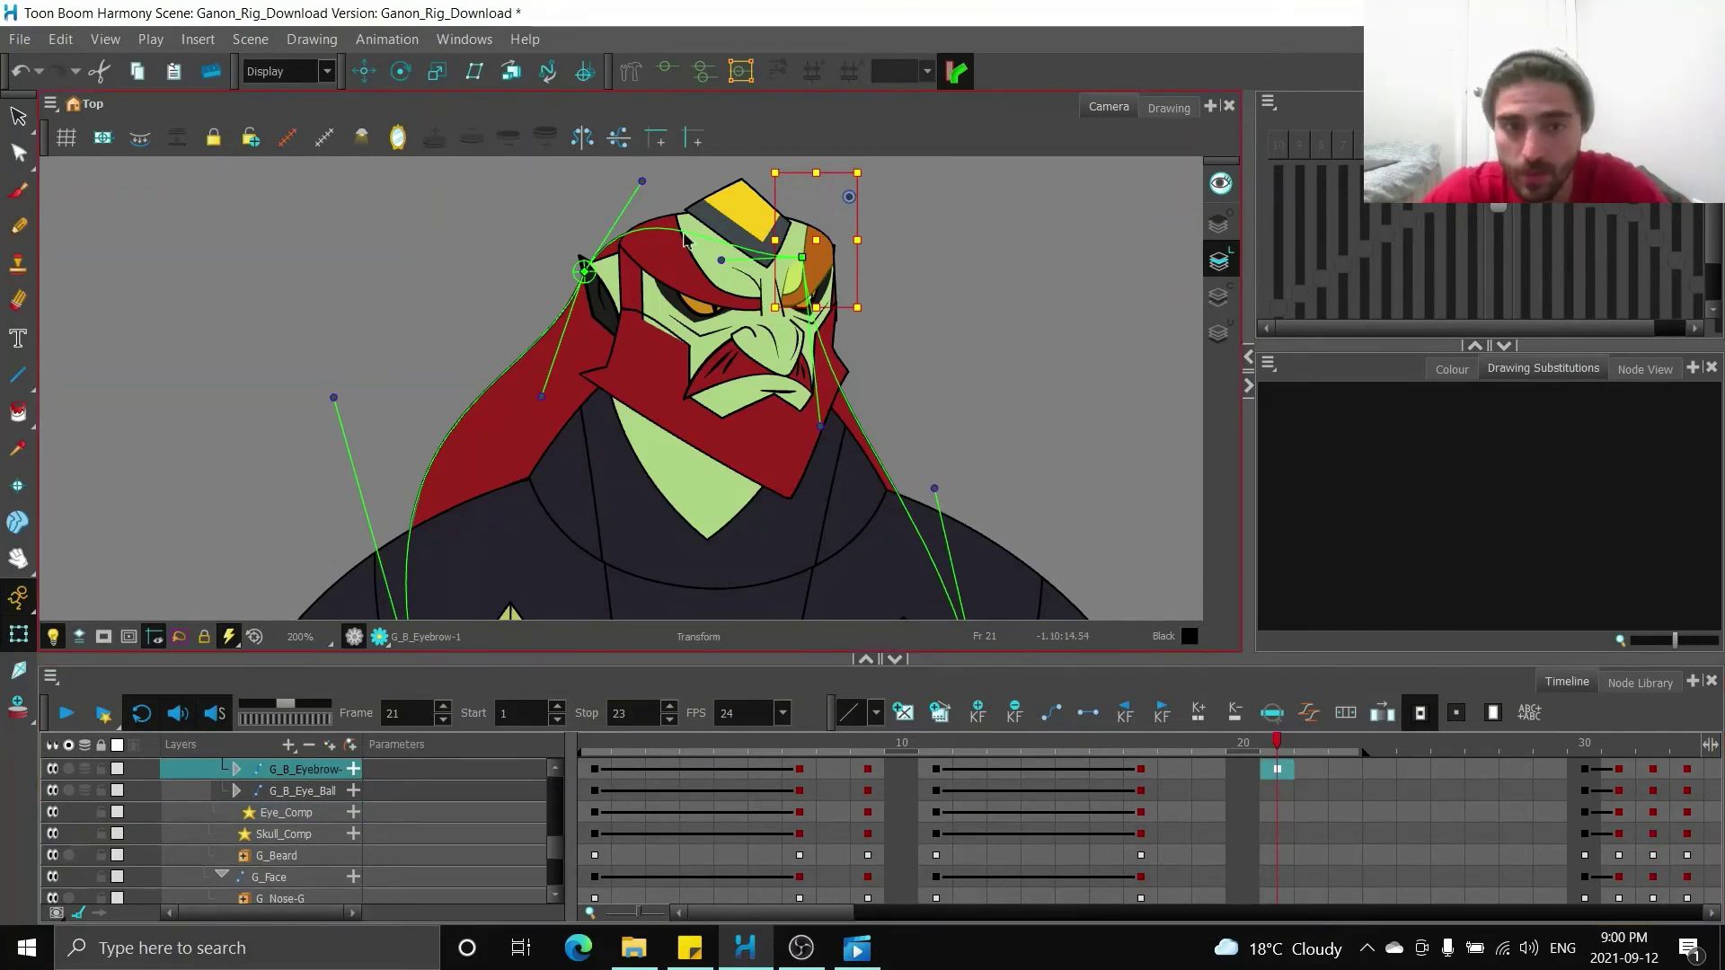
left_click(1141, 770)
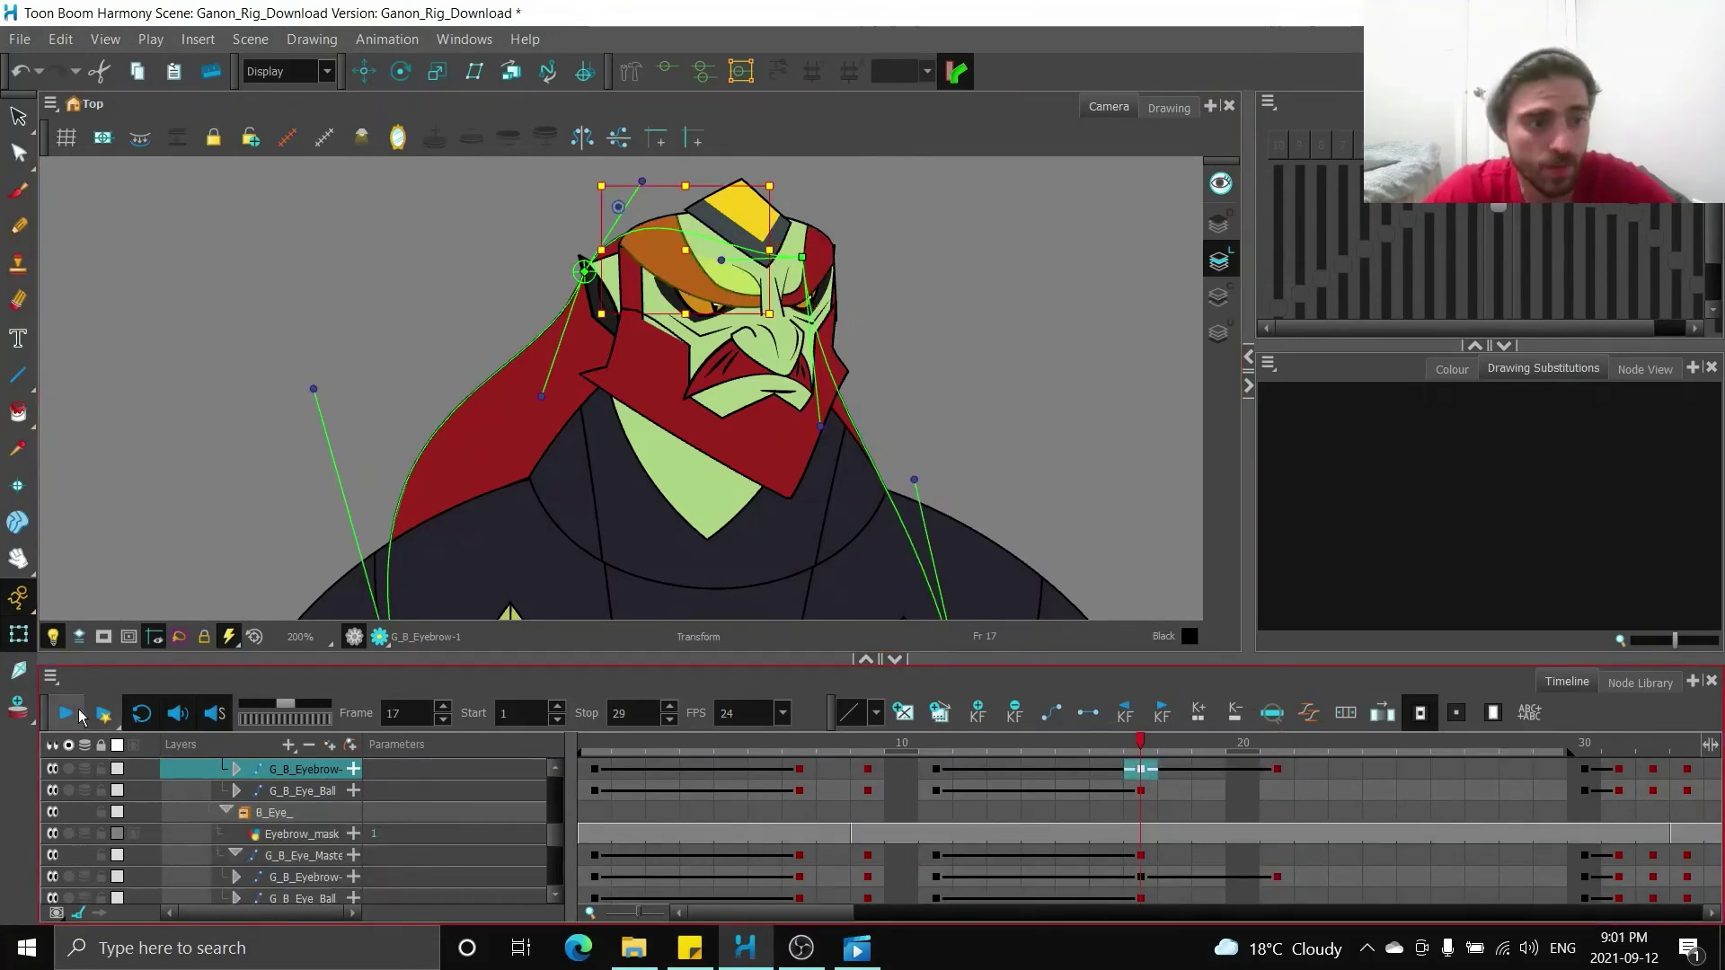
left_click(68, 714)
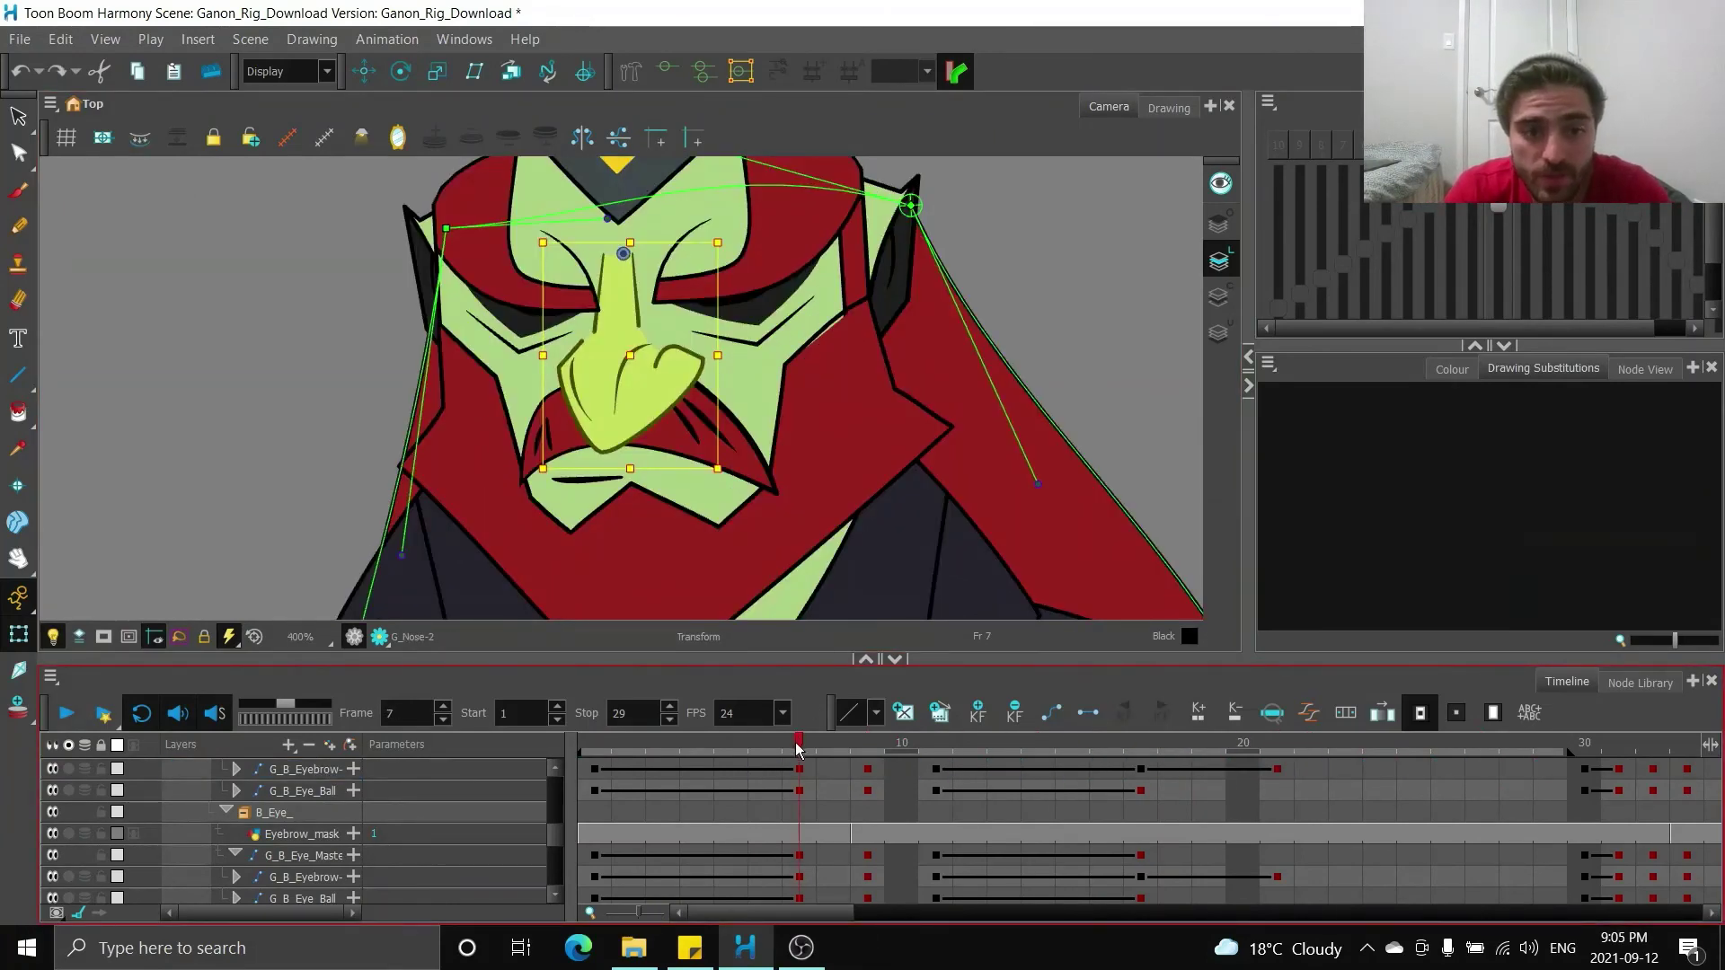
- At frame 7, widen the nose slightly from a pivot shifted to its left, then nudge it slightly right
mouse_move(799, 750)
left_mouse_down()
mouse_move(677, 750)
mouse_move(876, 749)
mouse_move(634, 752)
mouse_move(802, 758)
left_mouse_up()
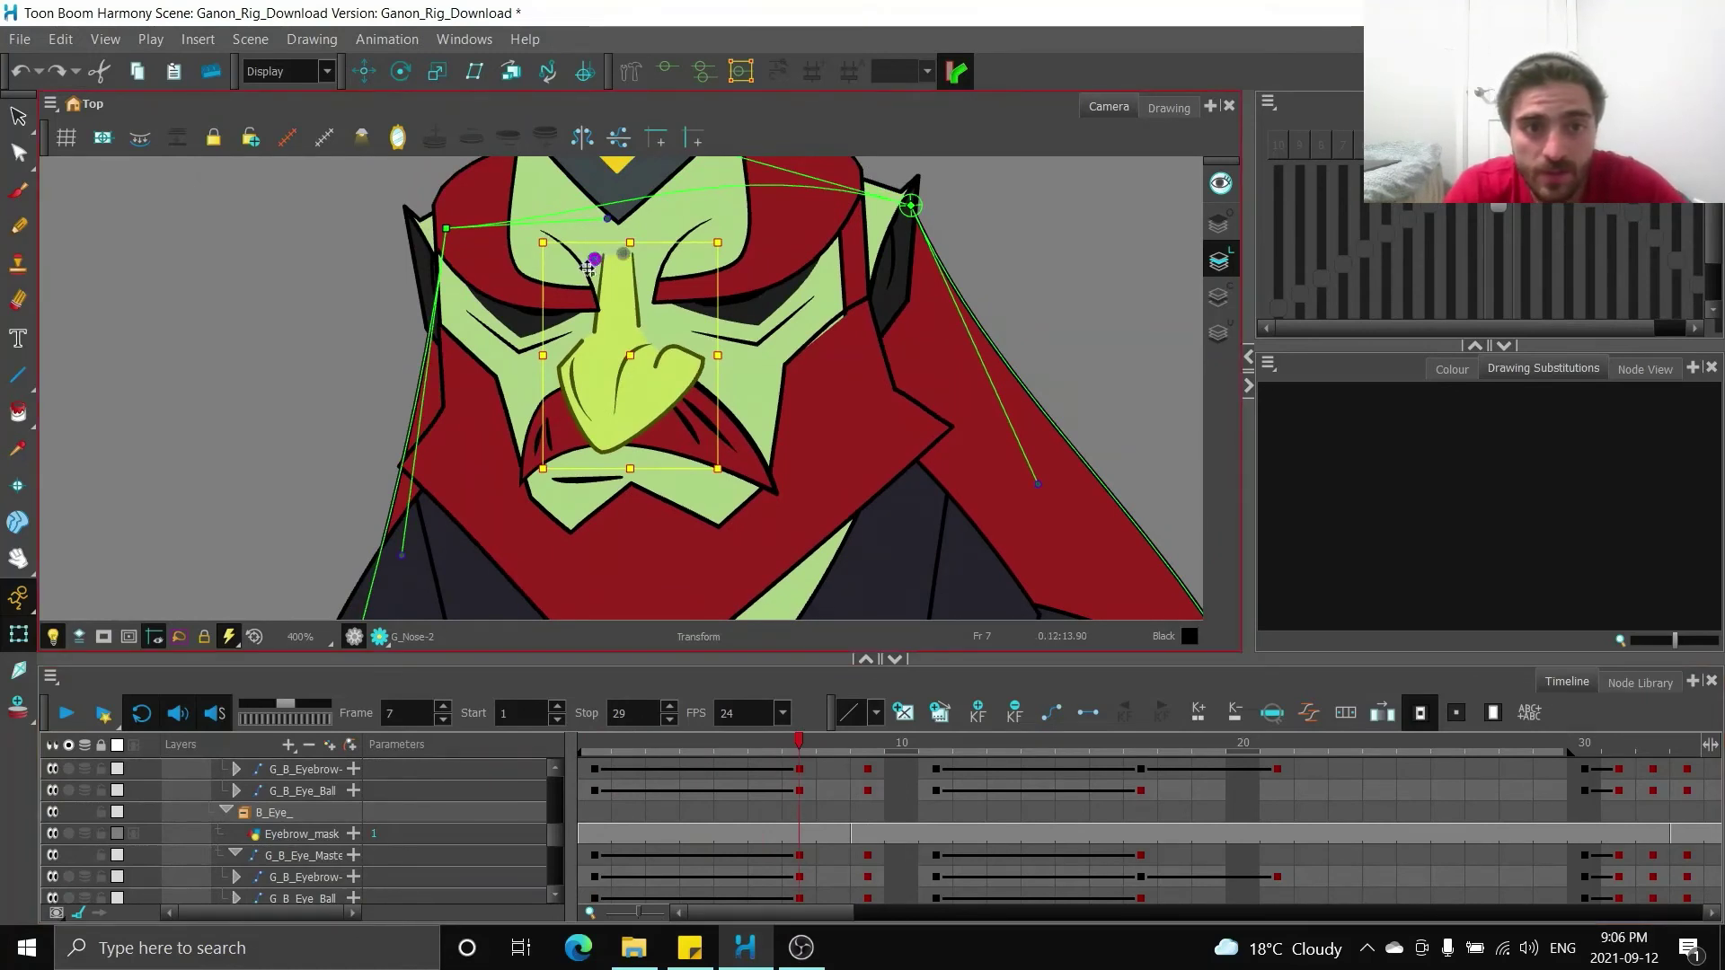
left_click_drag(718, 355, 723, 356)
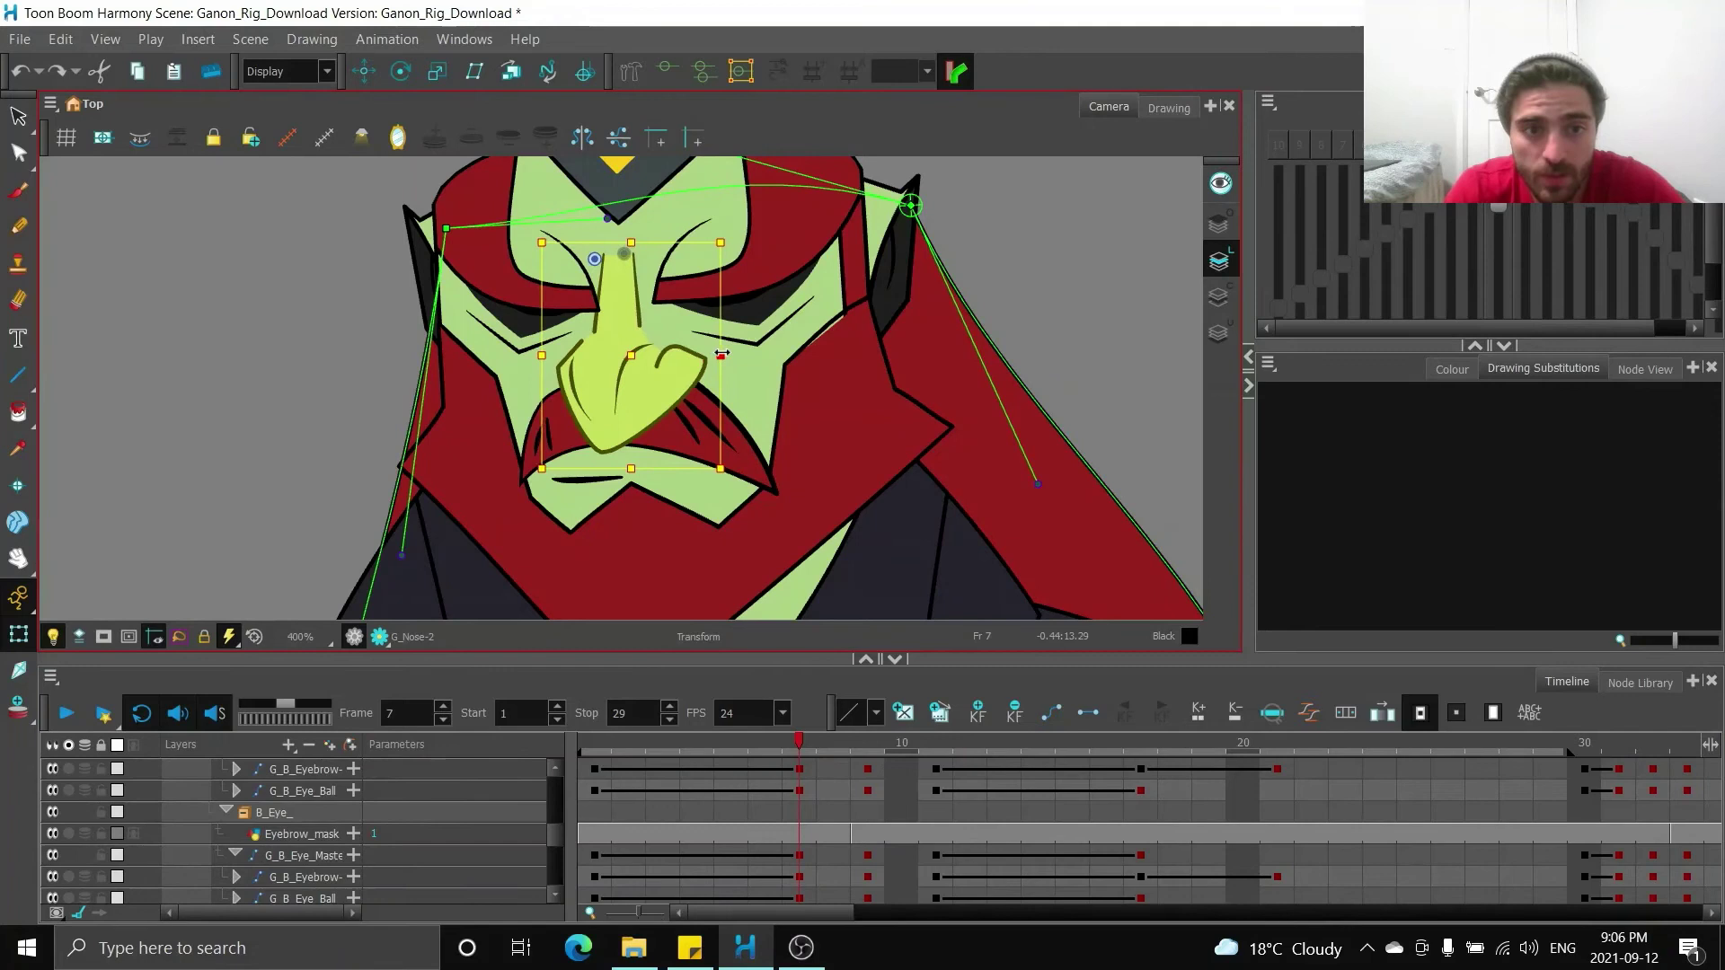
key("Right")
key("Right")
key("Right")
key("Right")
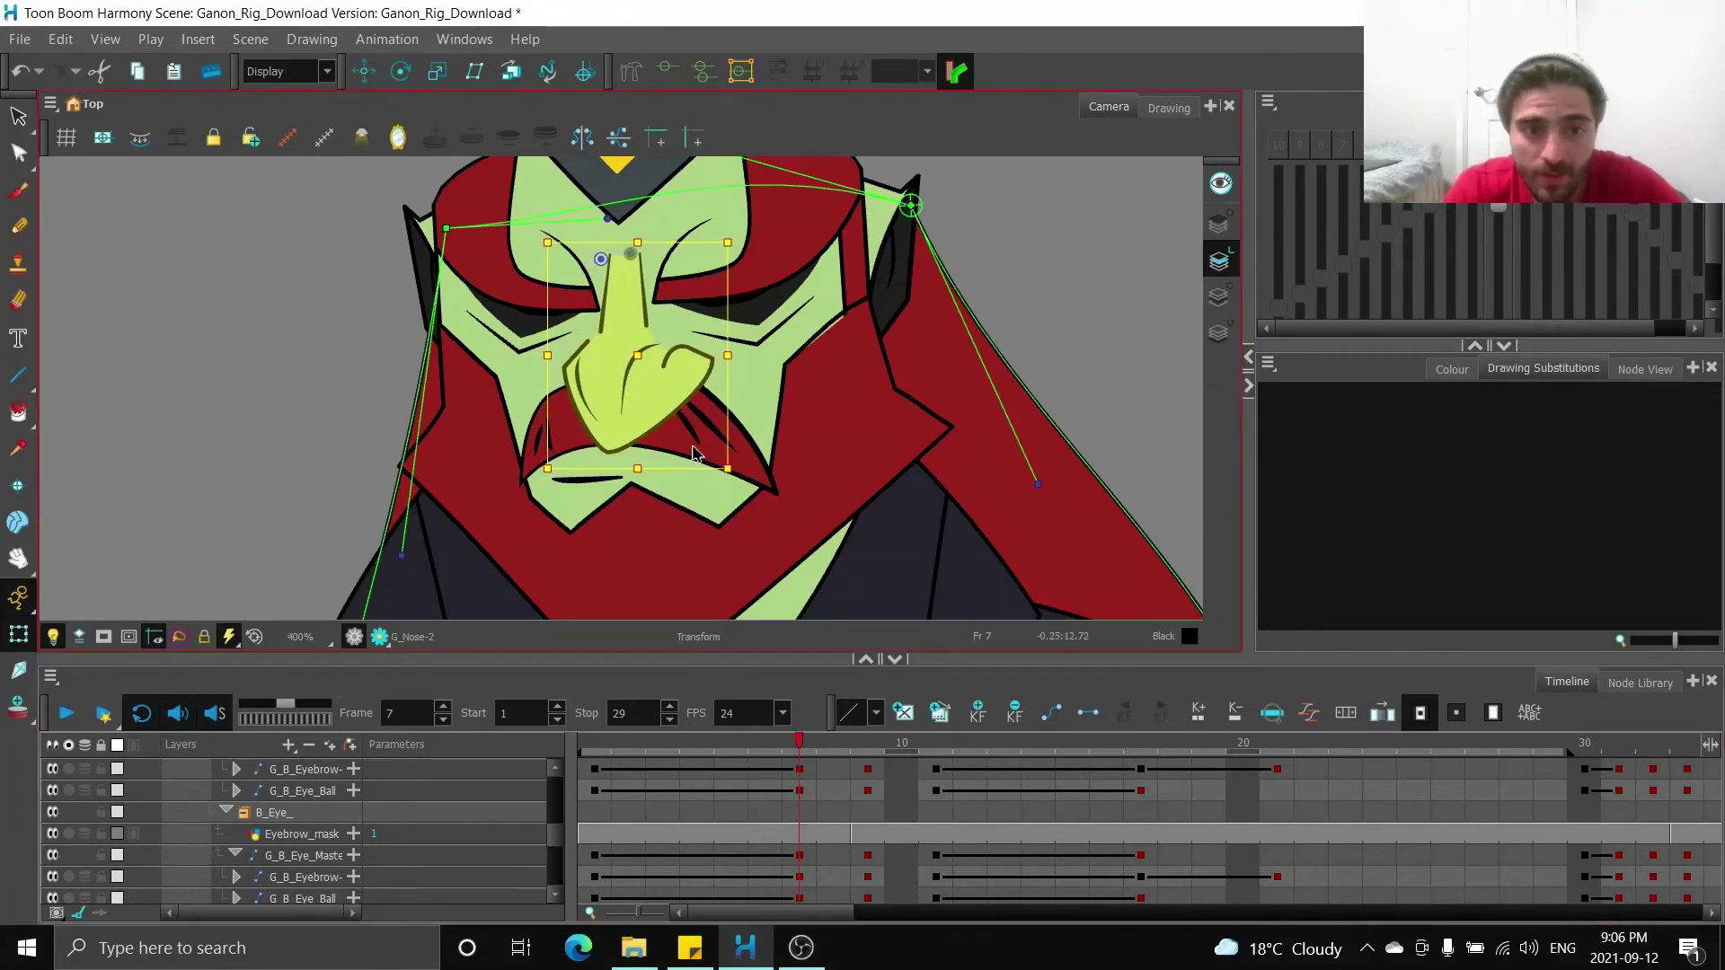
- Stretch the moustache slightly wider to the right at frame 7 and again at frame 11
left_click(659, 463)
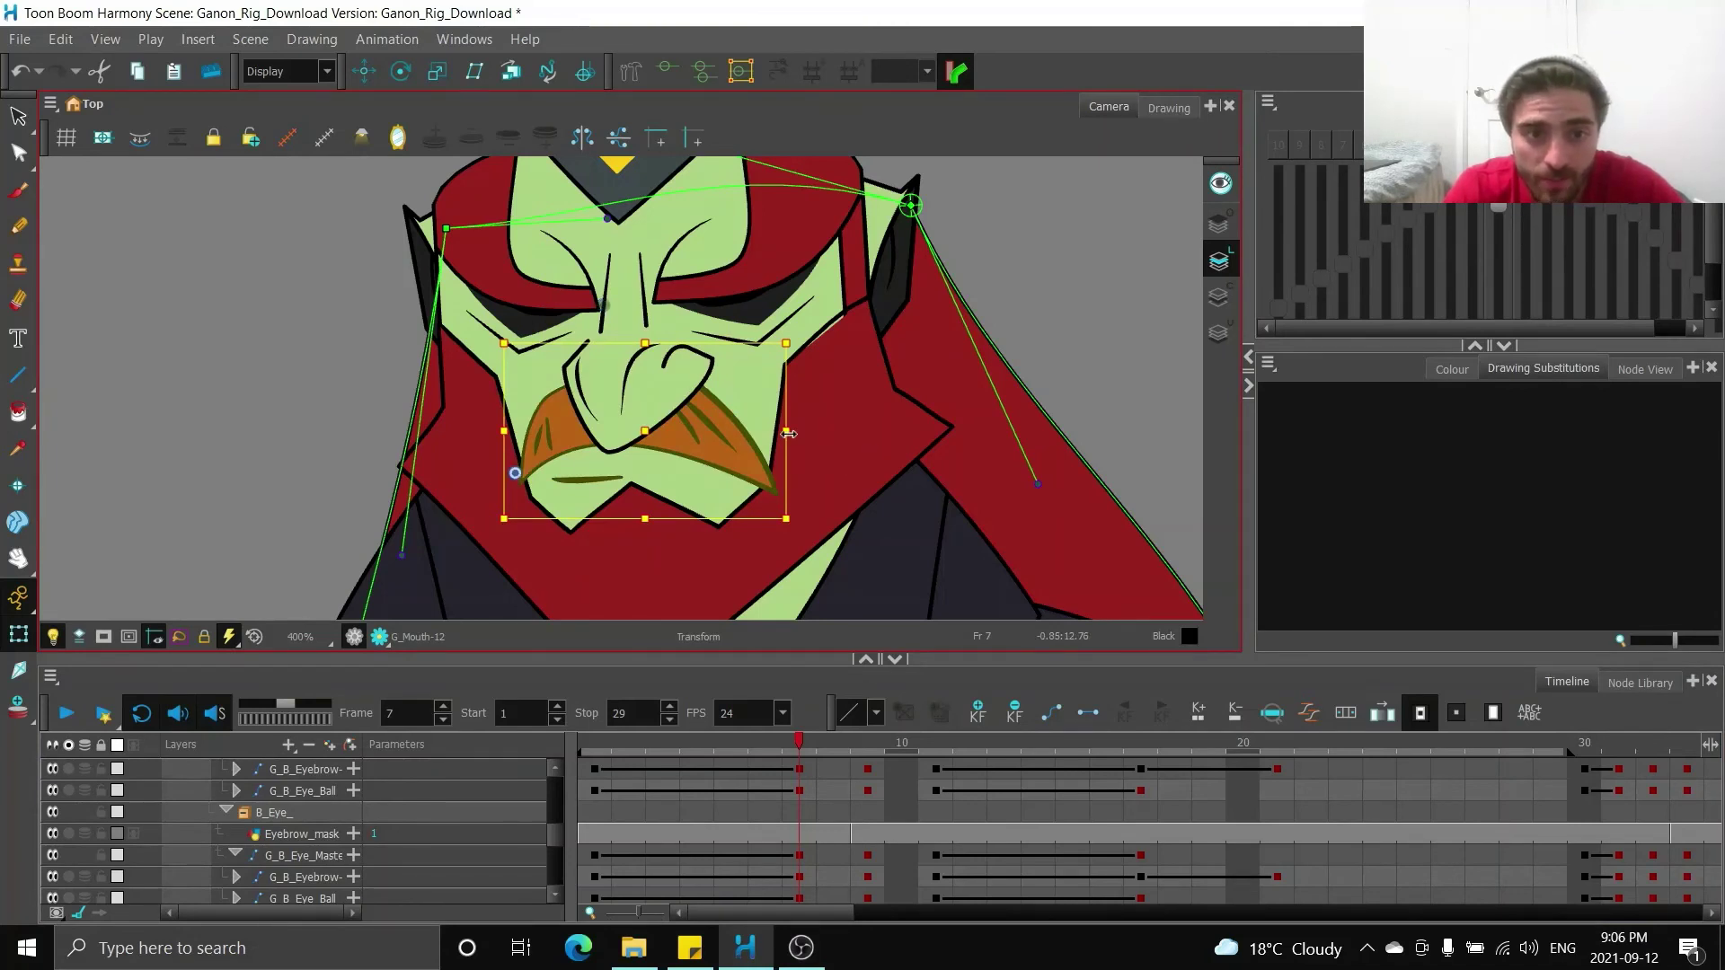
left_click_drag(788, 434, 808, 432)
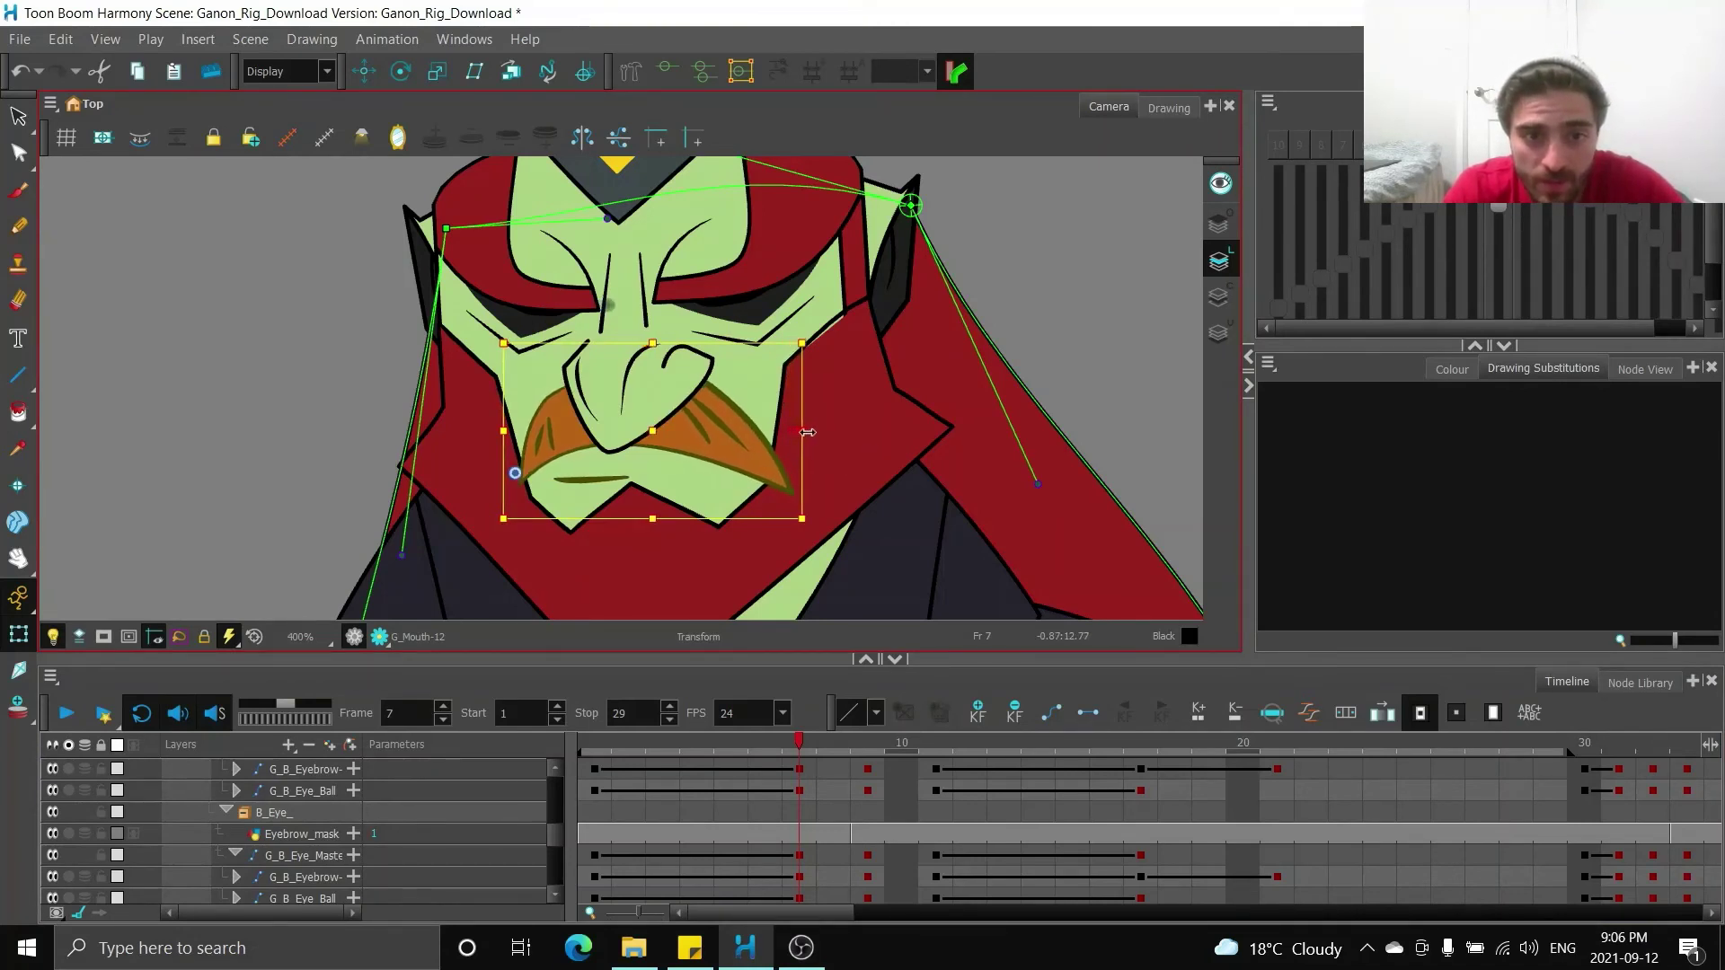
left_click(749, 746)
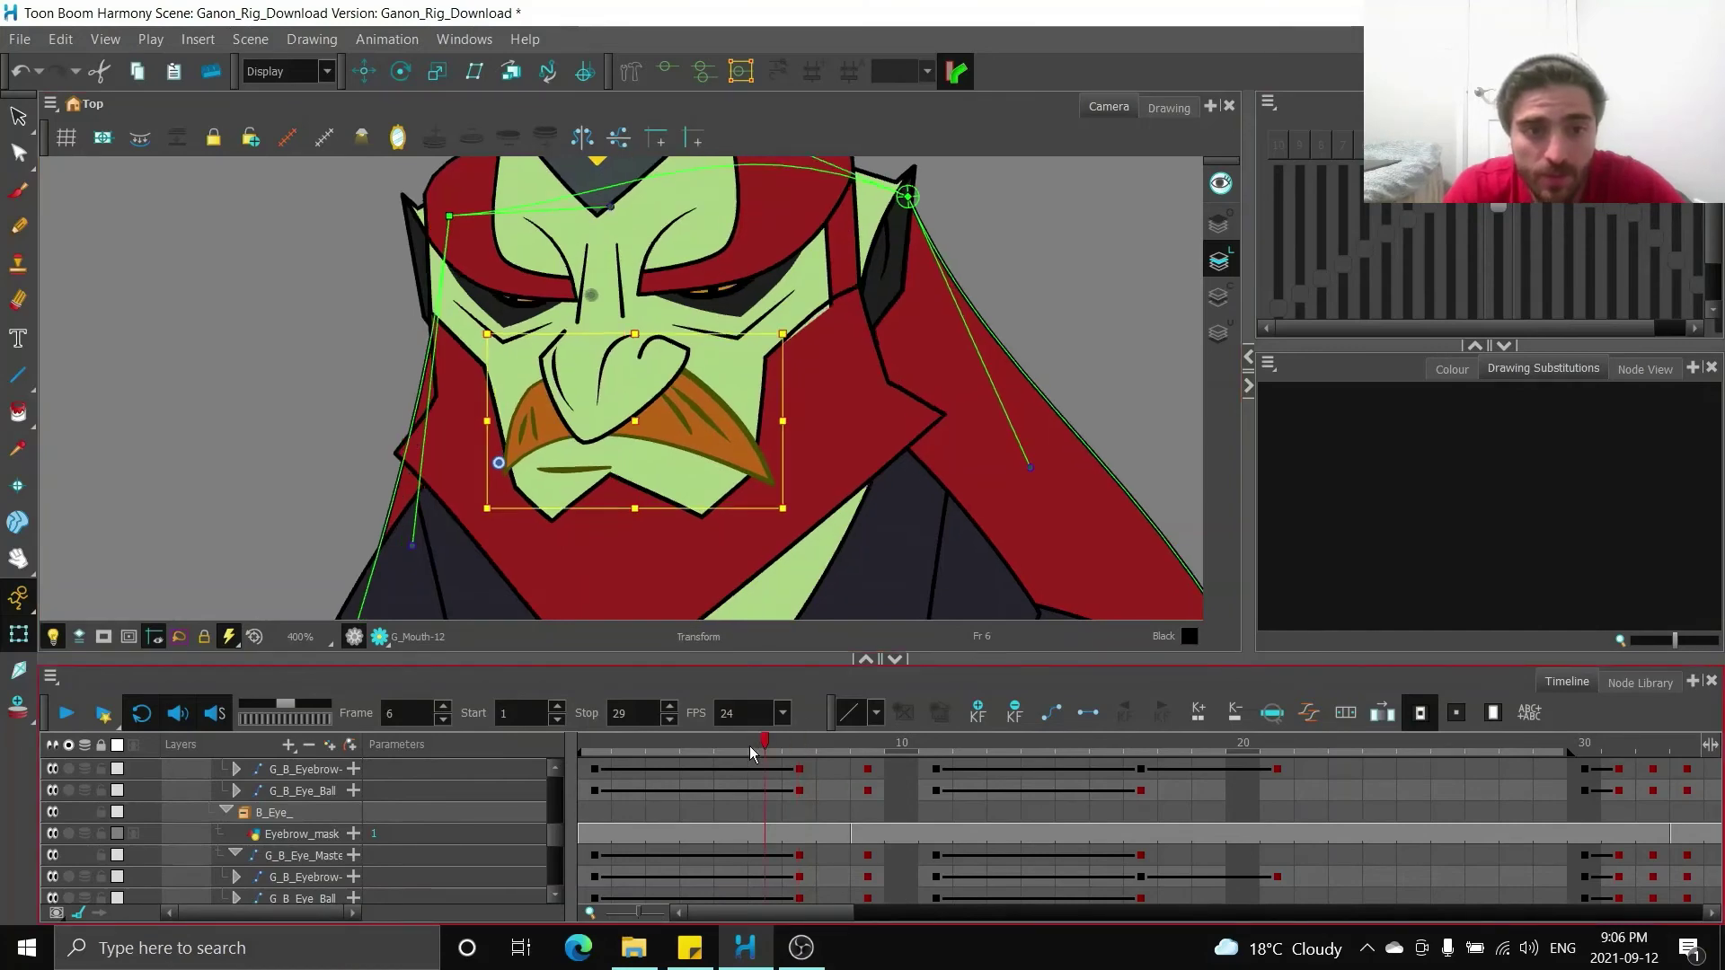
left_click_drag(750, 746, 938, 767)
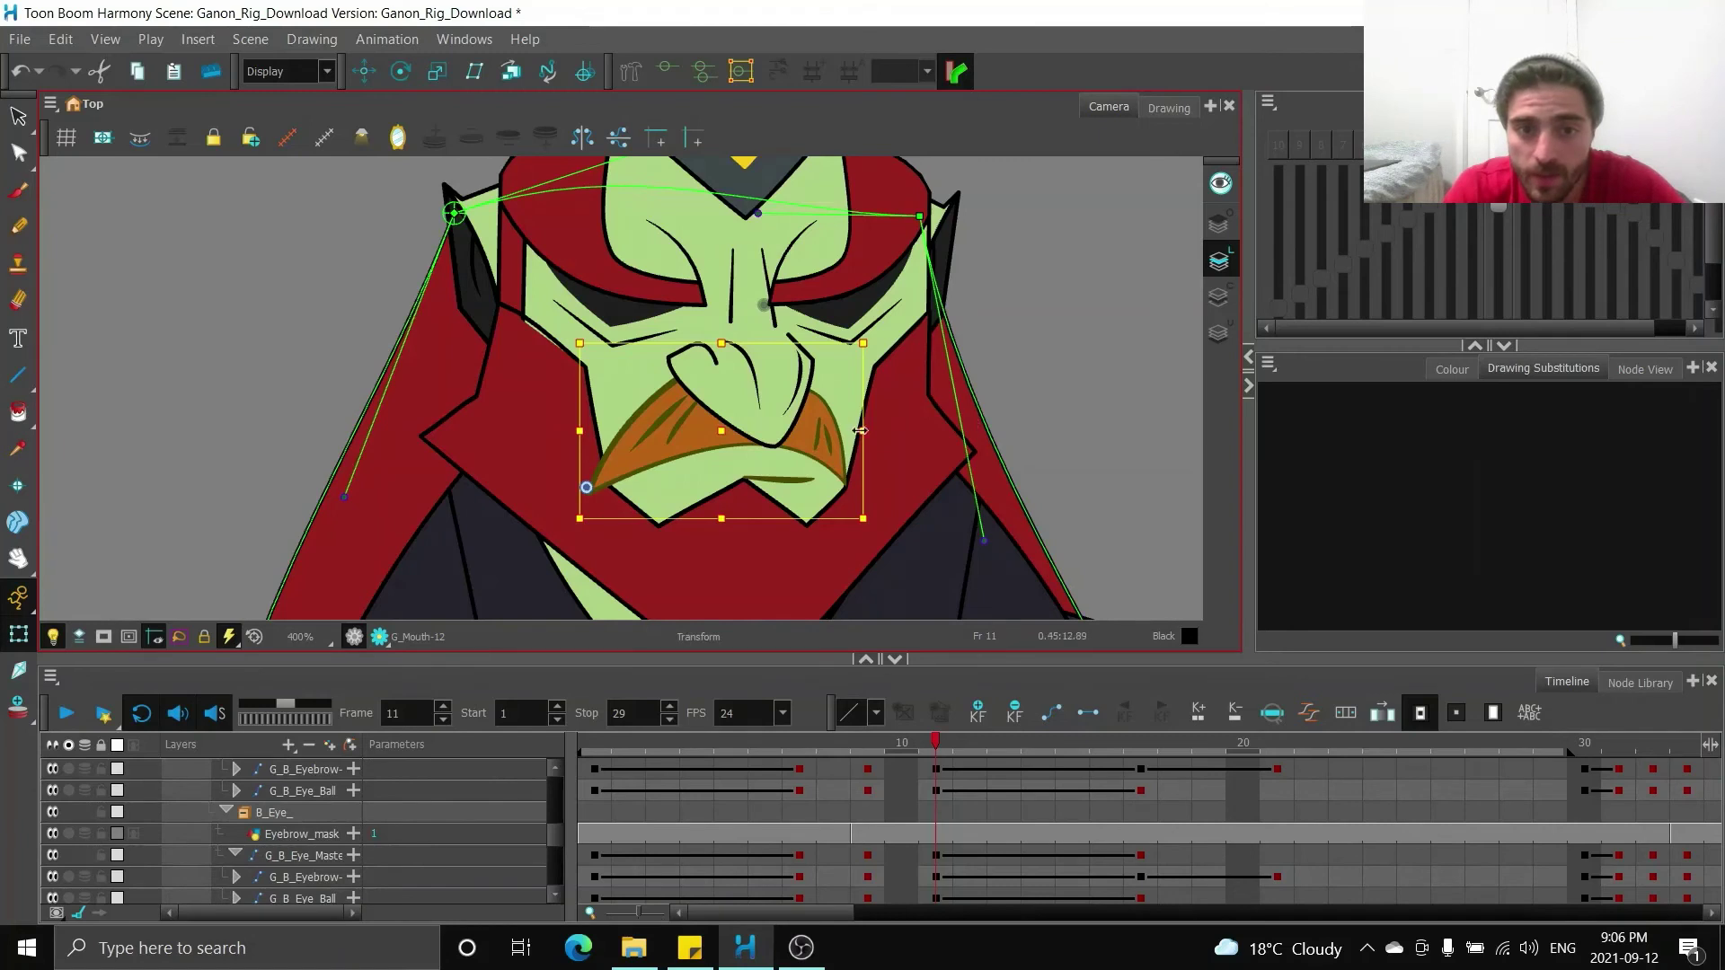
left_click_drag(862, 430, 895, 431)
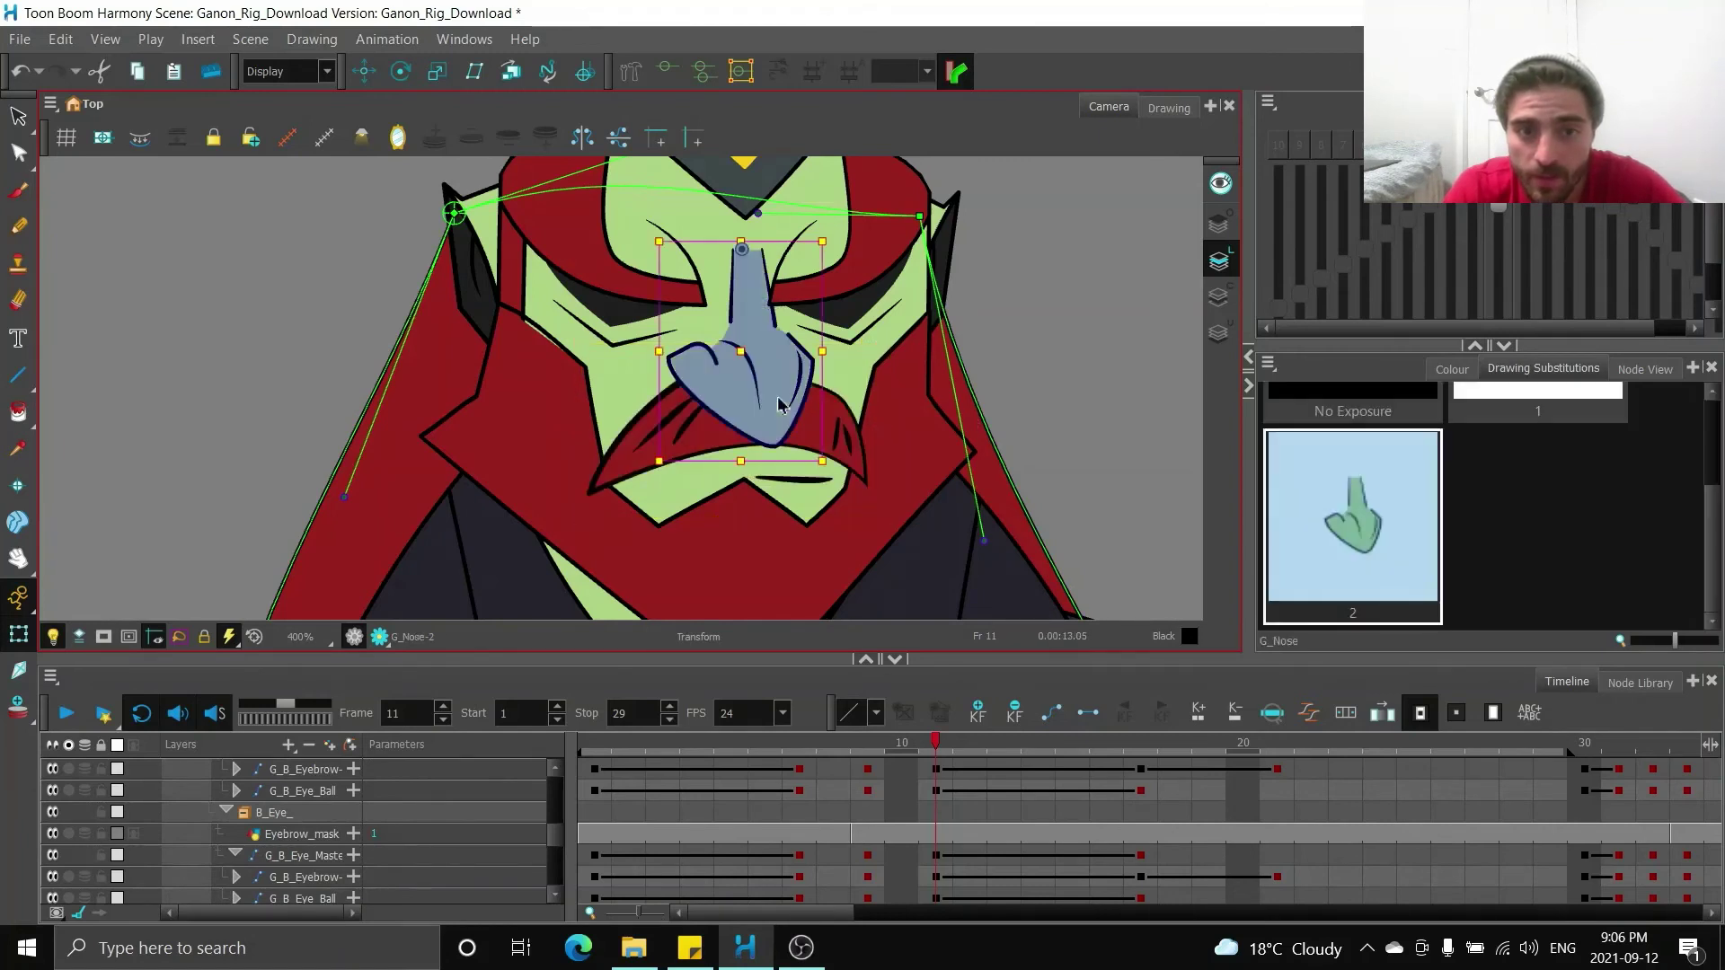
- Narrow the nose slightly at frame 11 from a pivot shifted to its left, and play the turn from frame 2
left_click(785, 347)
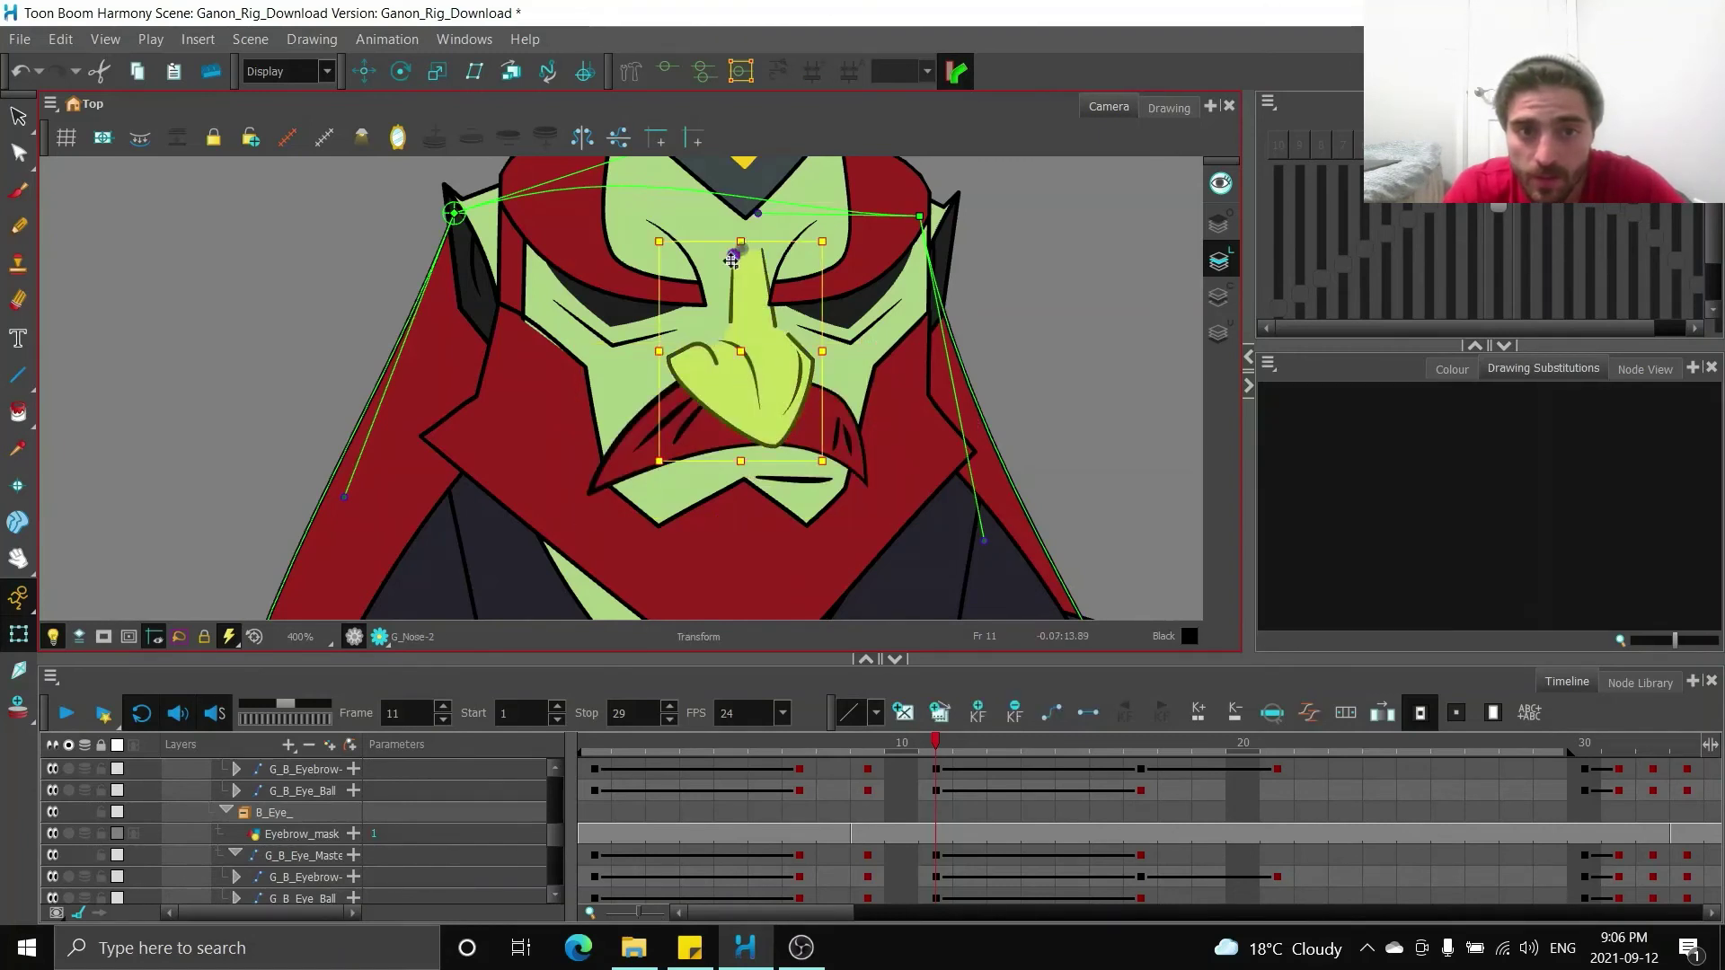
left_click_drag(731, 261, 649, 286)
left_click_drag(822, 351, 816, 351)
left_click(943, 744)
left_click_drag(940, 743, 627, 742)
scroll(598, 265, "down", 5)
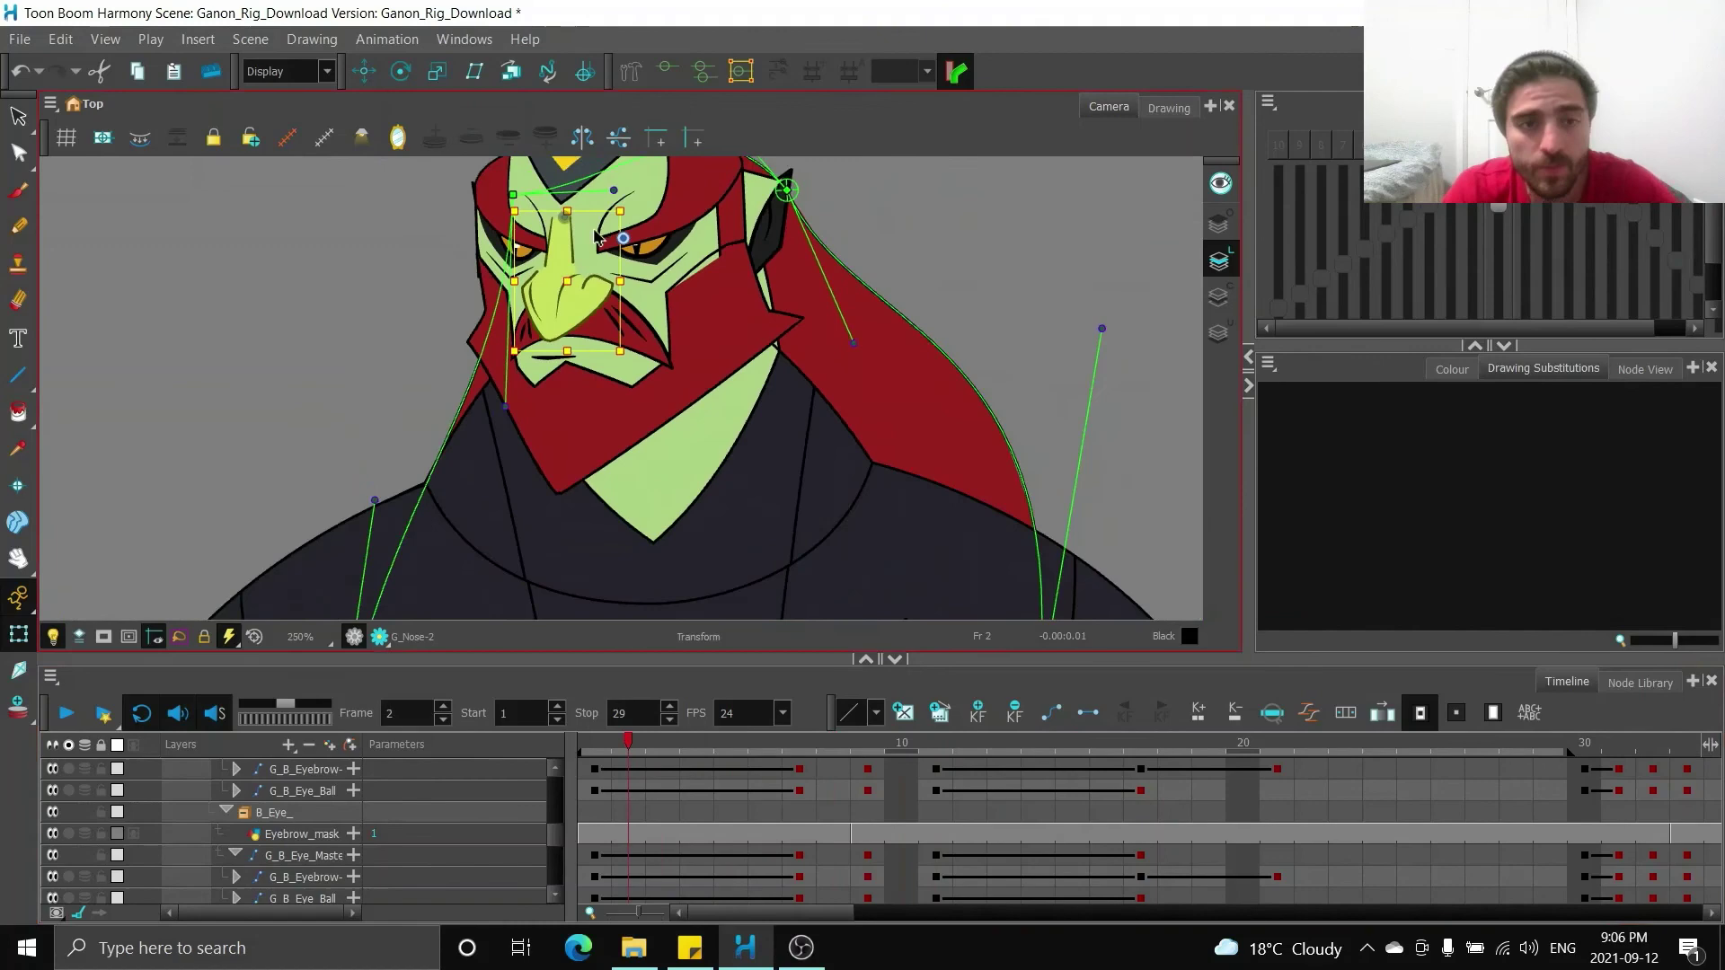
left_click(62, 721)
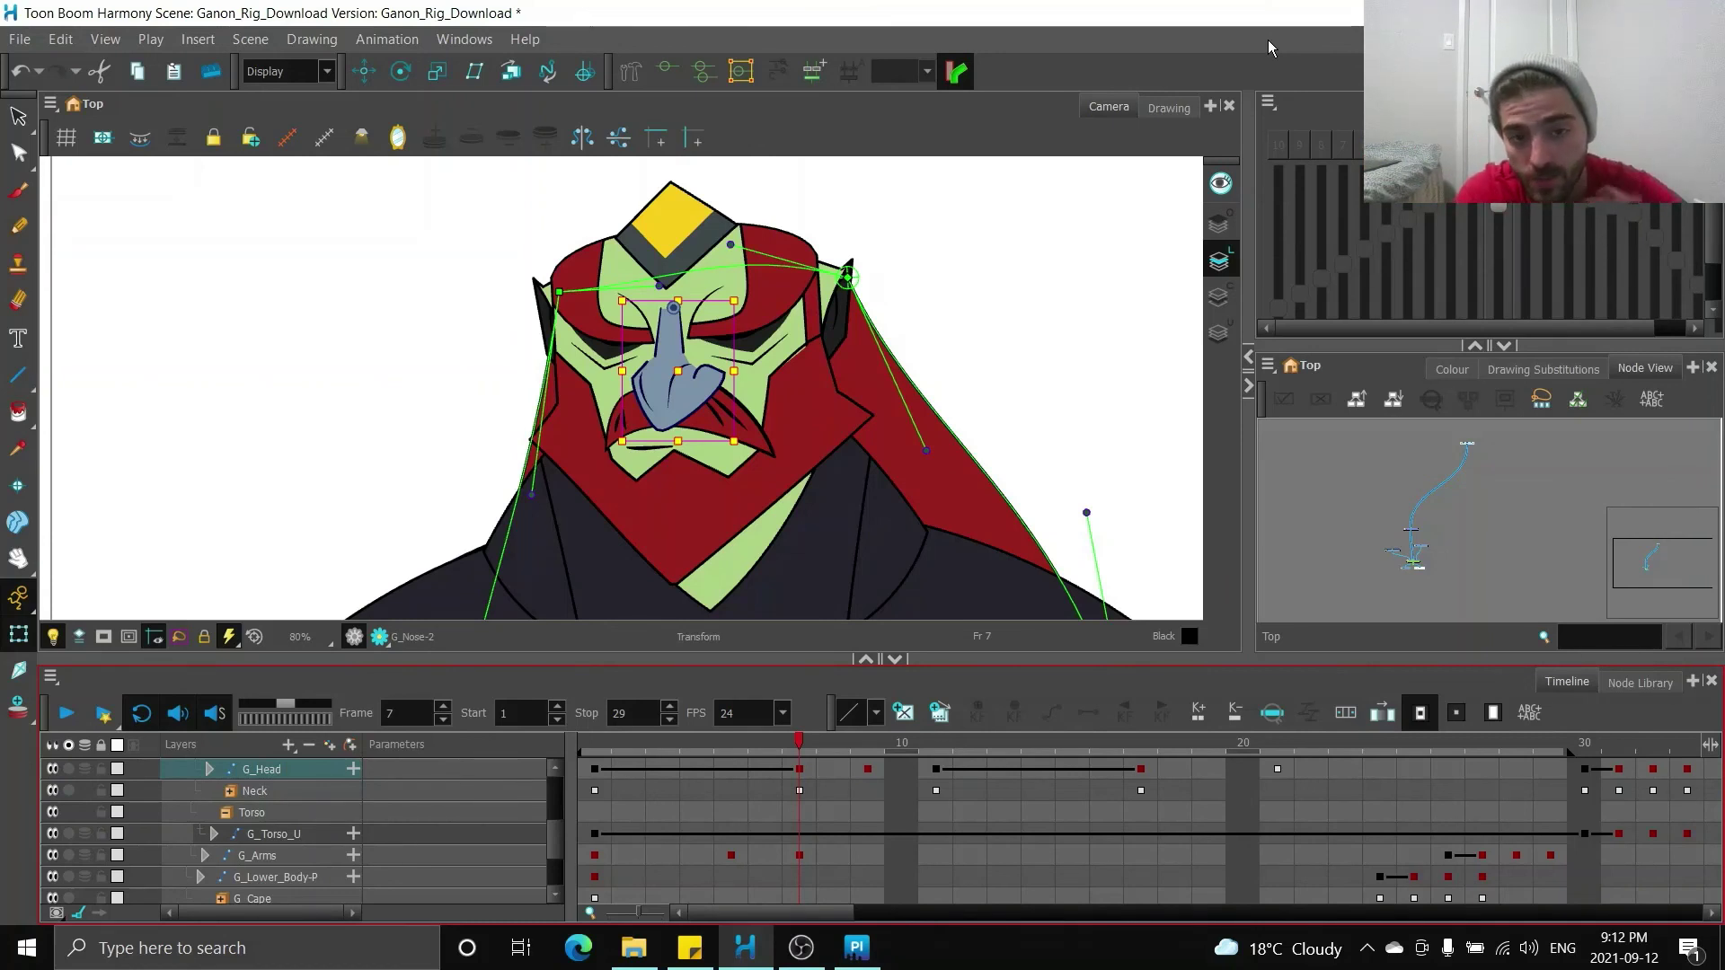
- Compare the head pose on the G_Head keyframes at frames 1 and 7
left_click(597, 770)
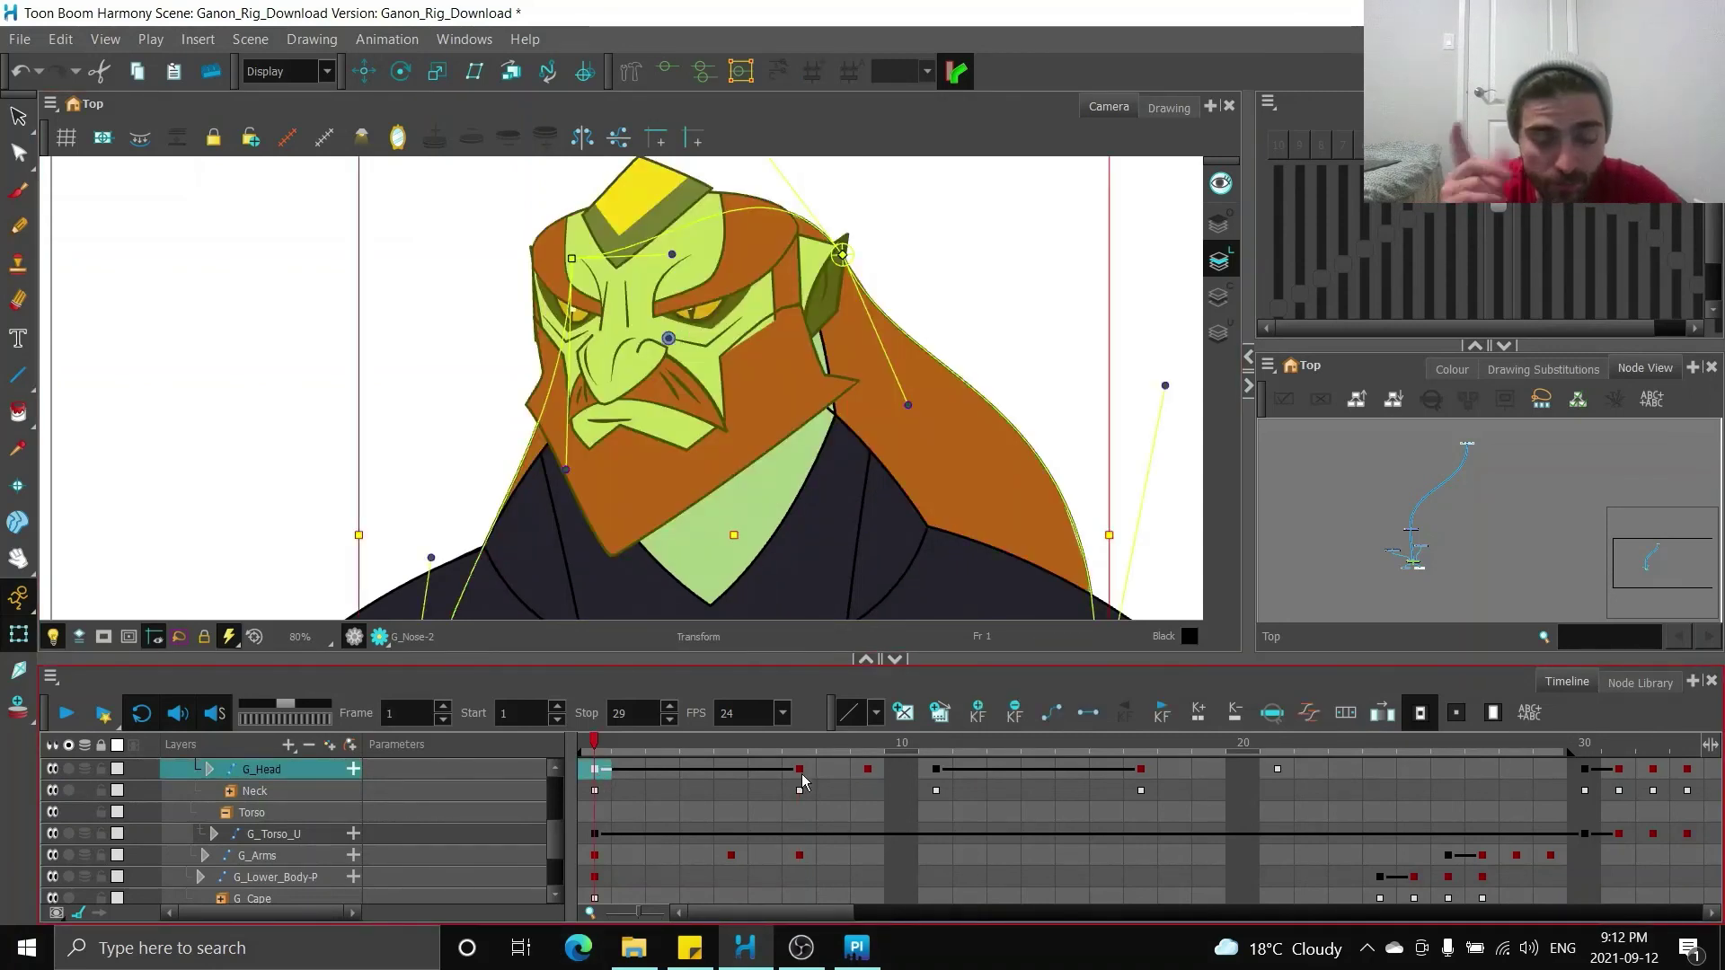
left_click(800, 771)
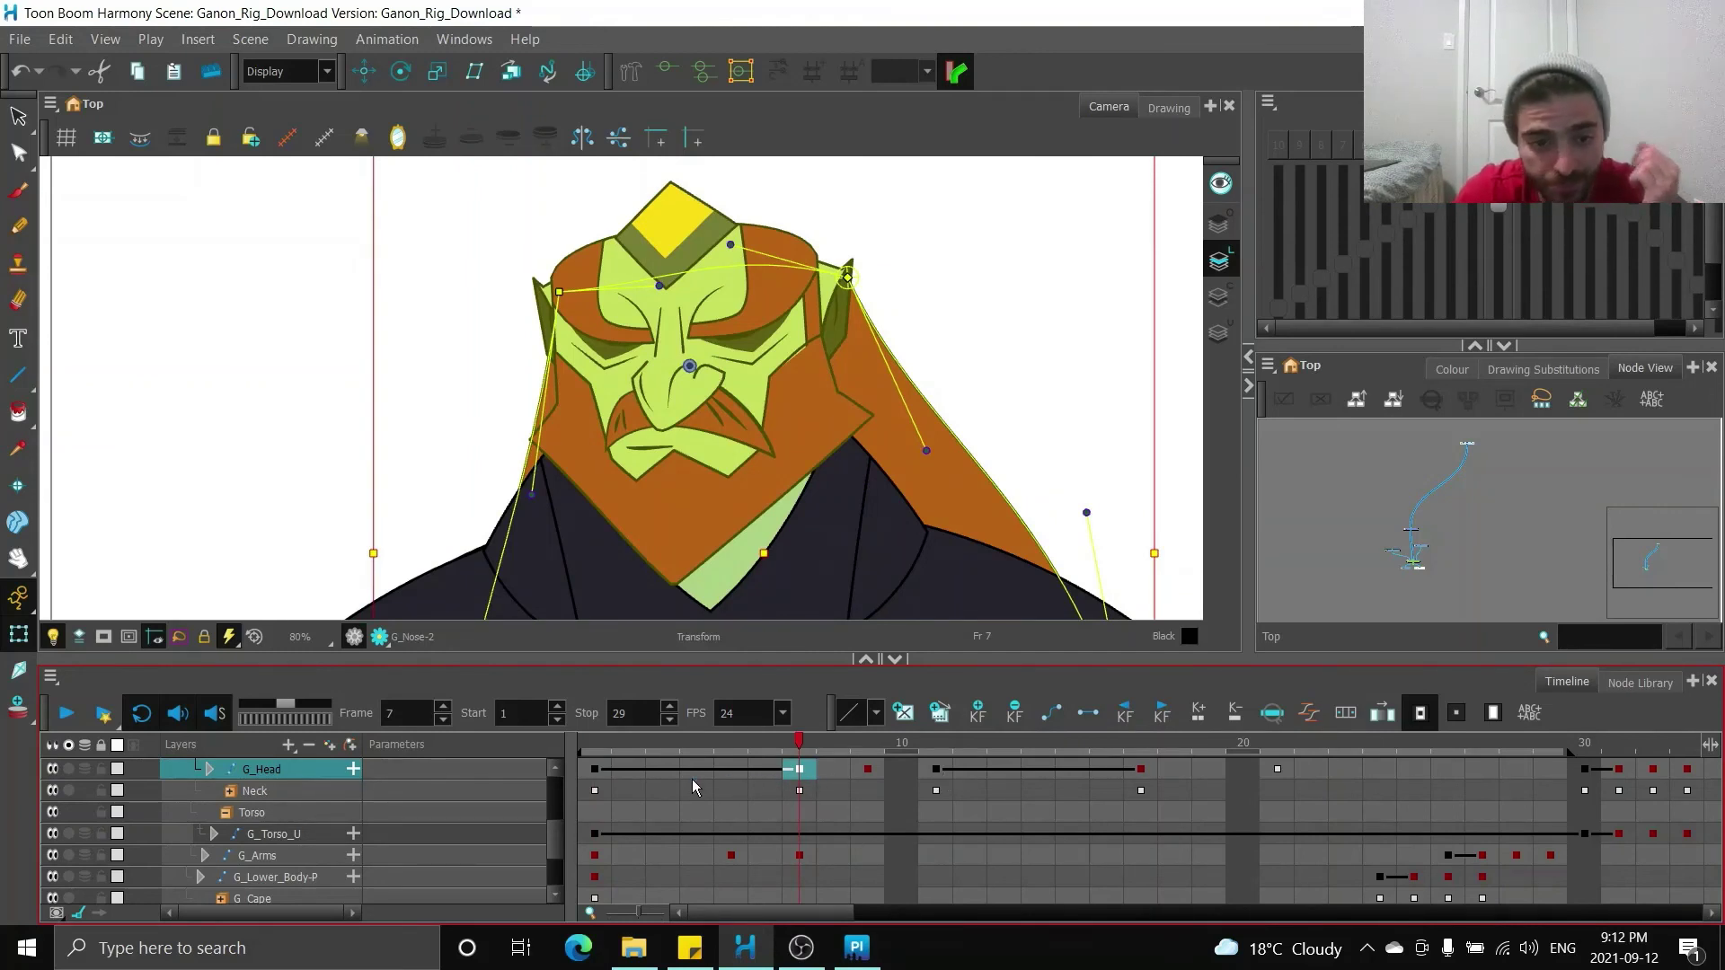
left_click(599, 773)
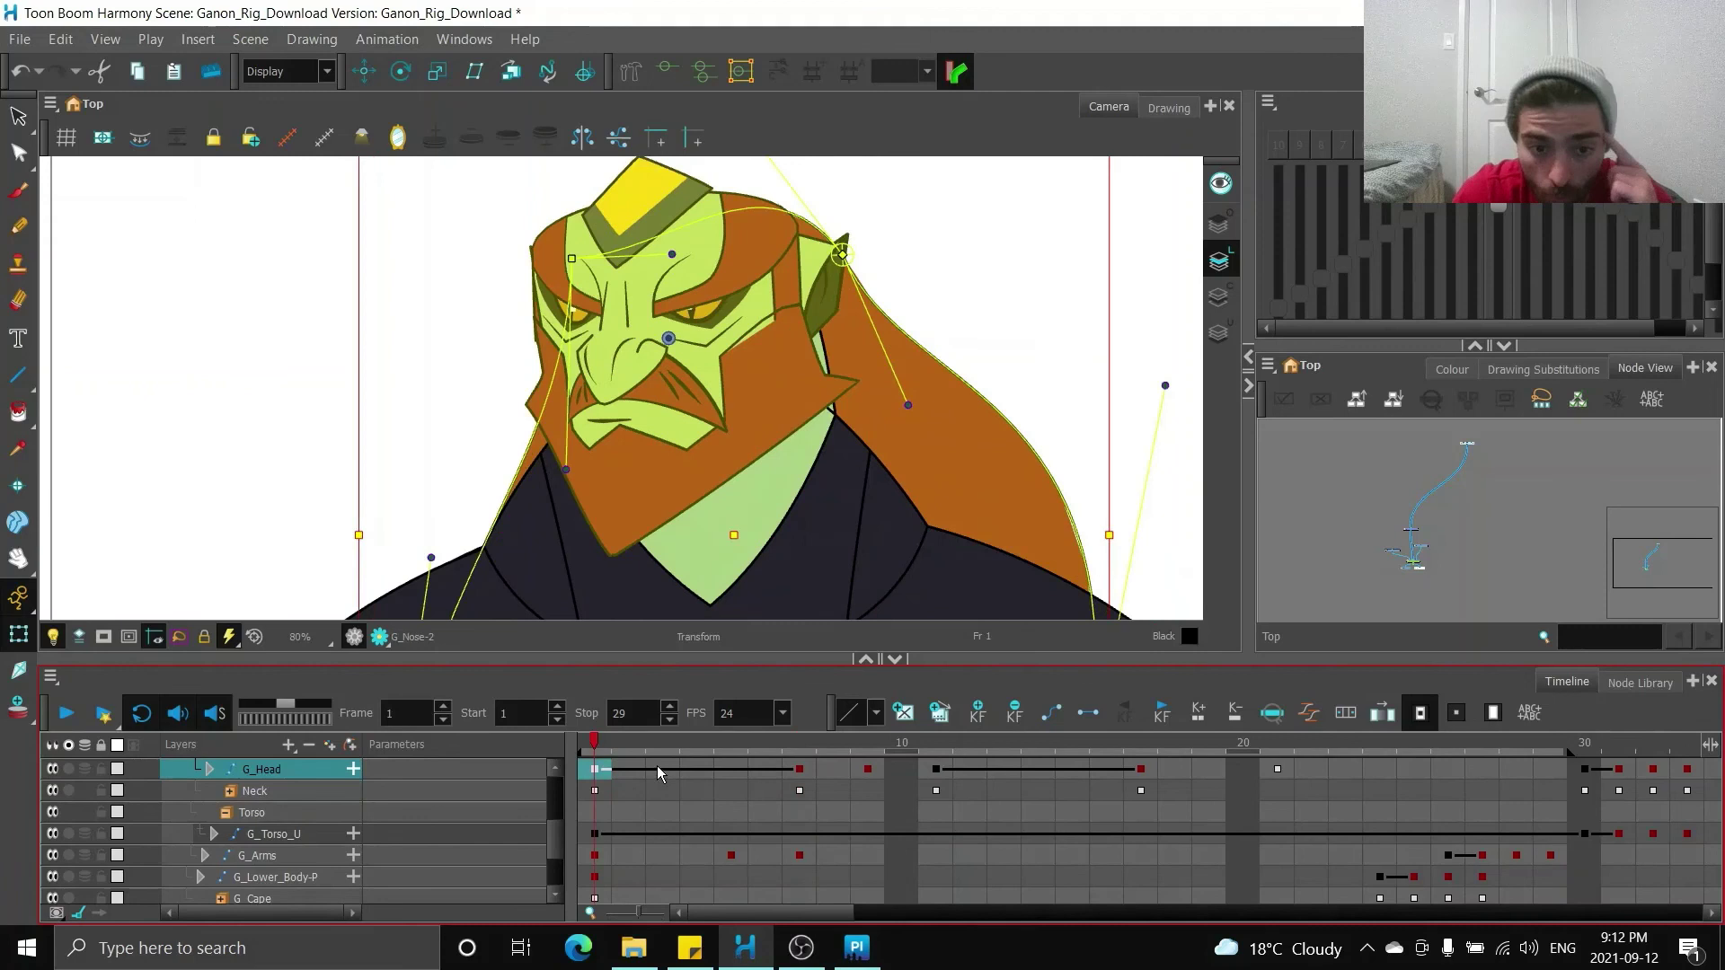
left_click(800, 771)
- Try shifting the whole face group slightly right over the head at frame 7, and select the beard
left_click(683, 393)
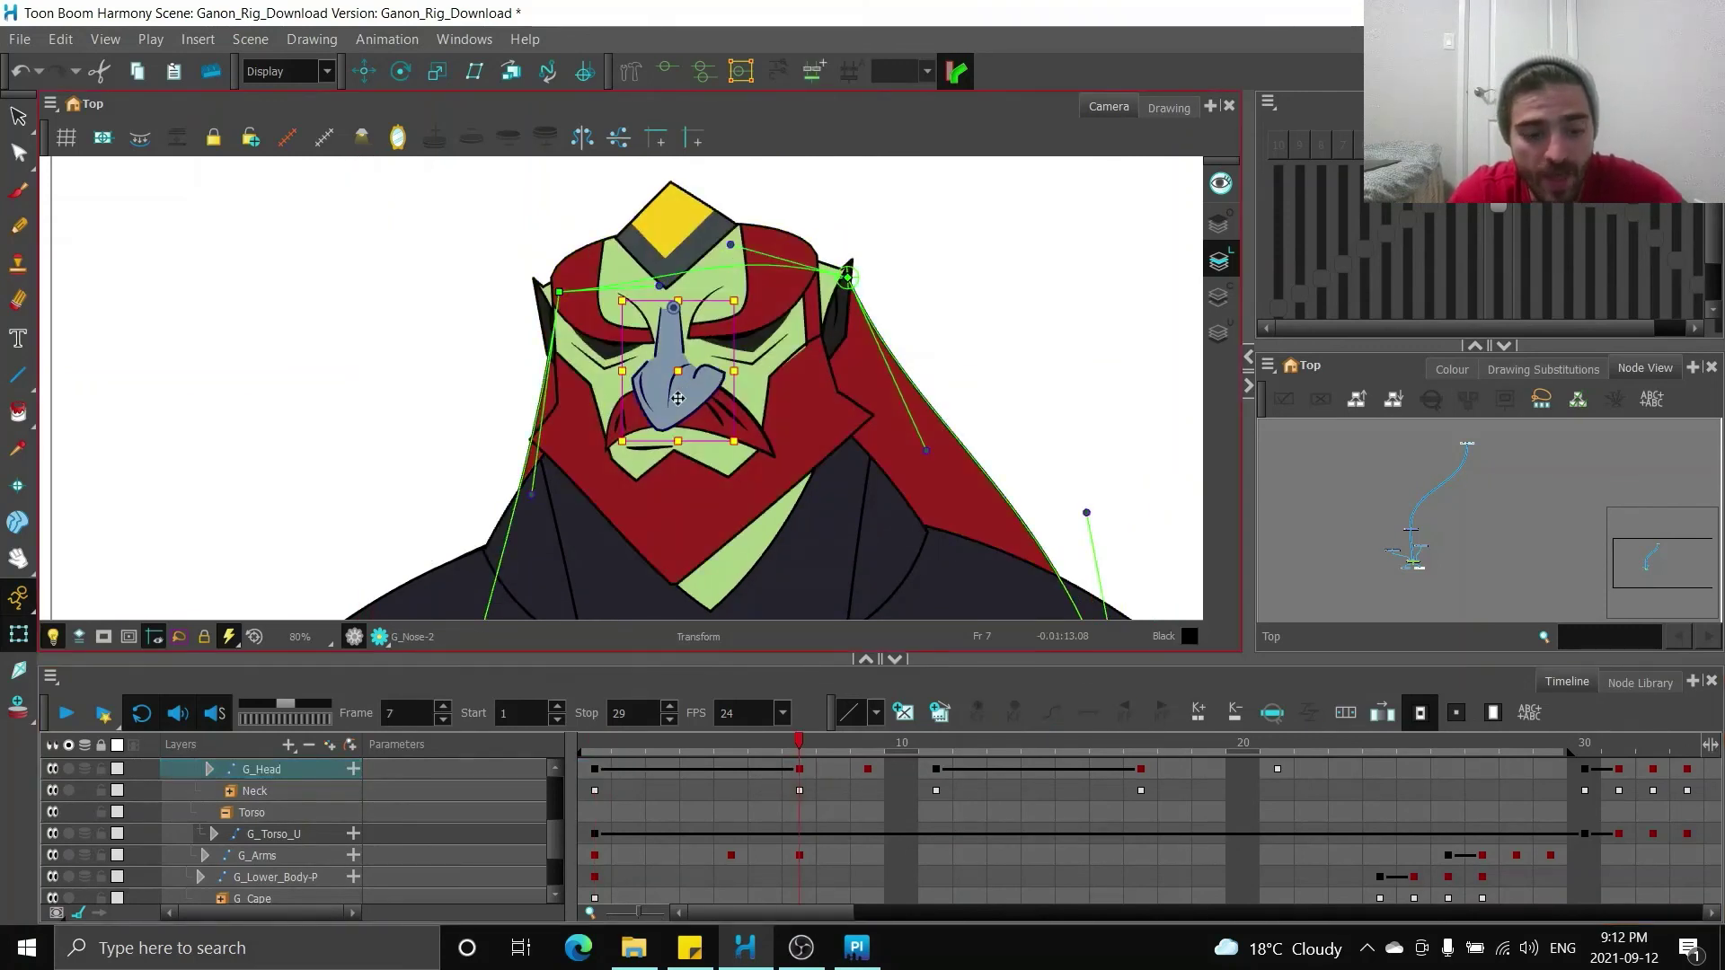
key("b")
key("b")
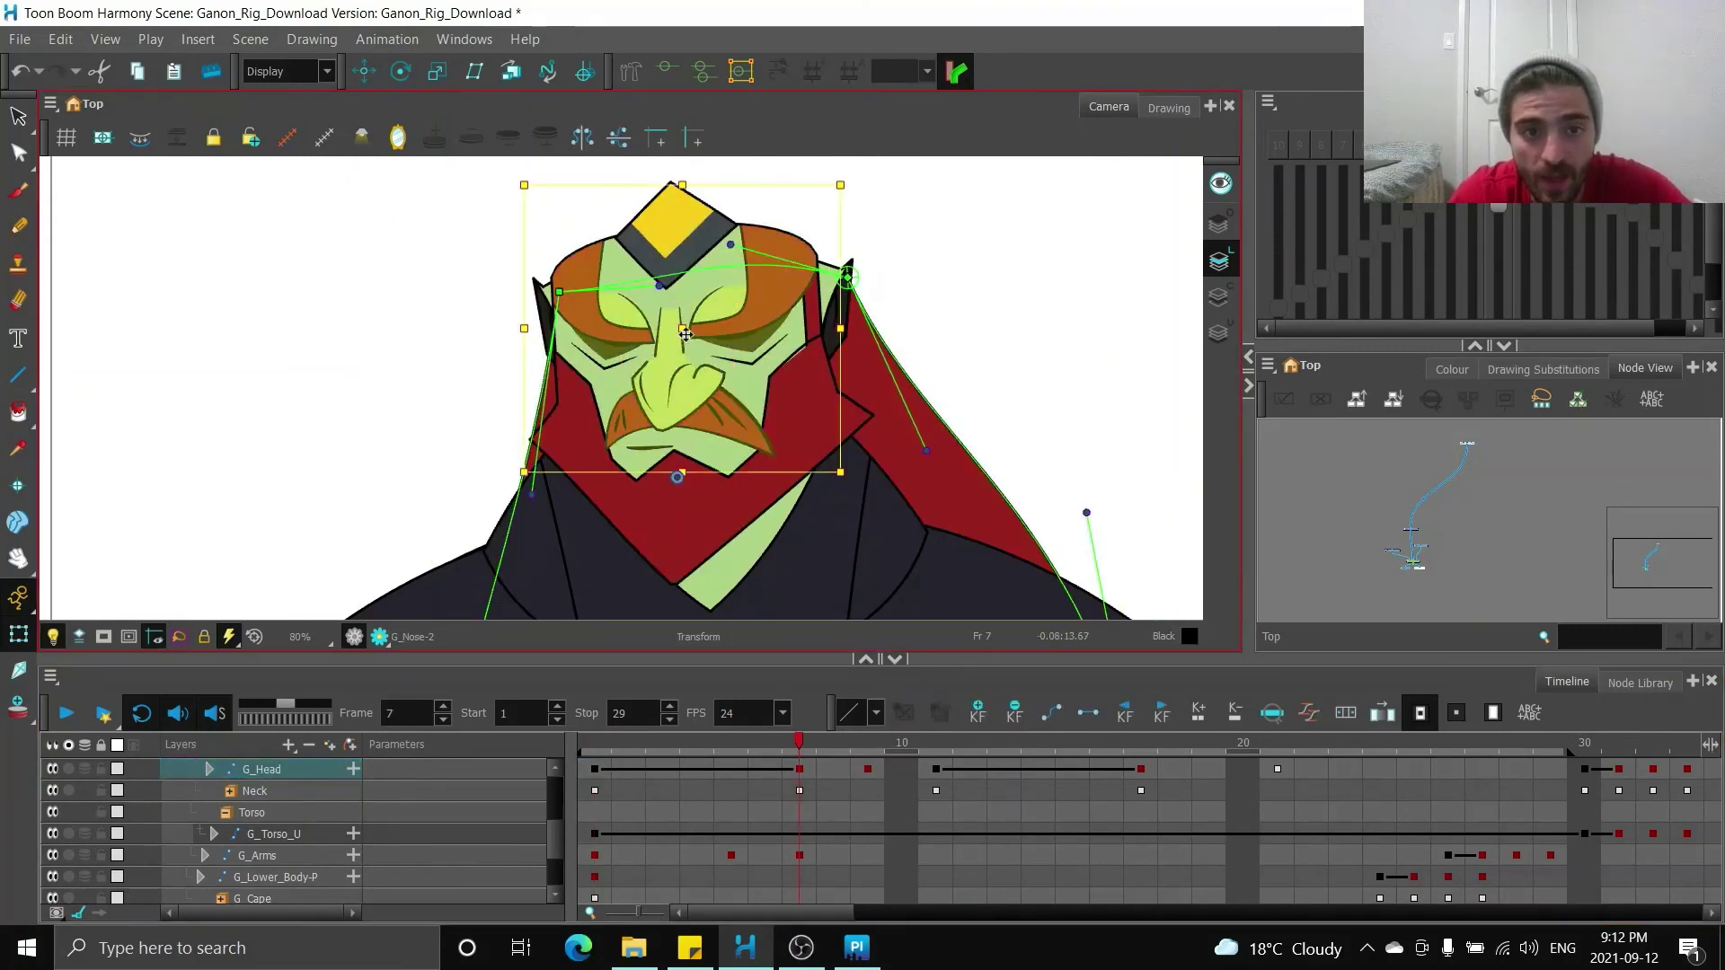
left_click_drag(685, 334, 704, 336)
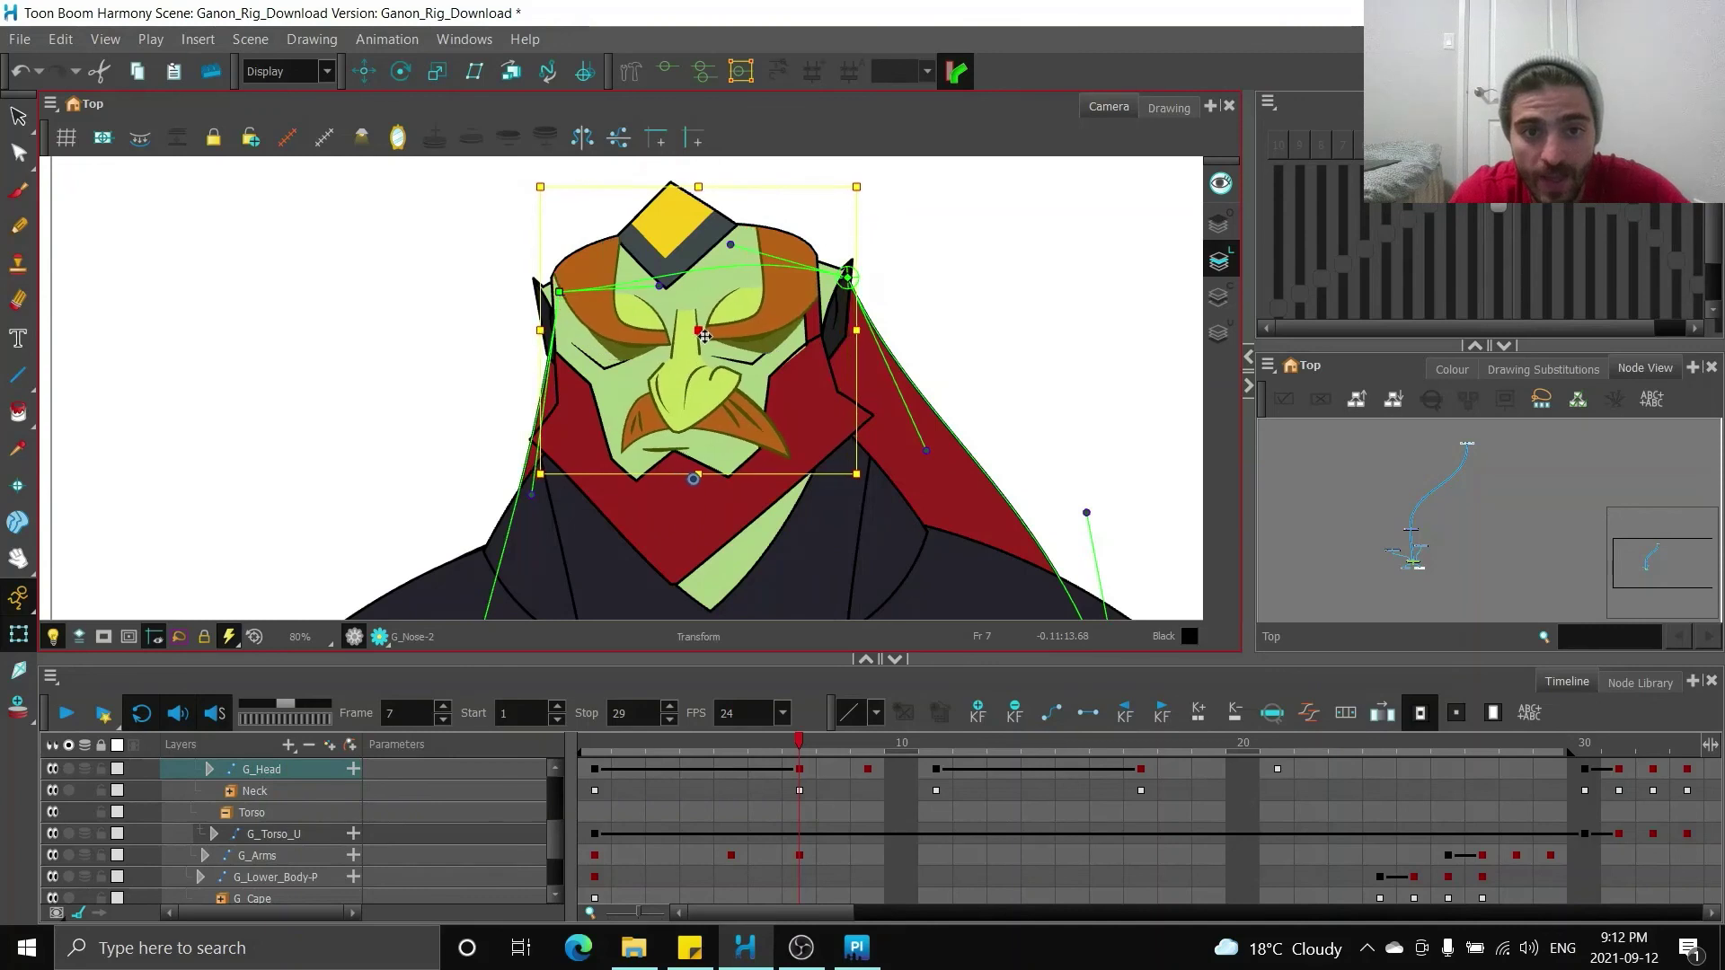
left_click(589, 422)
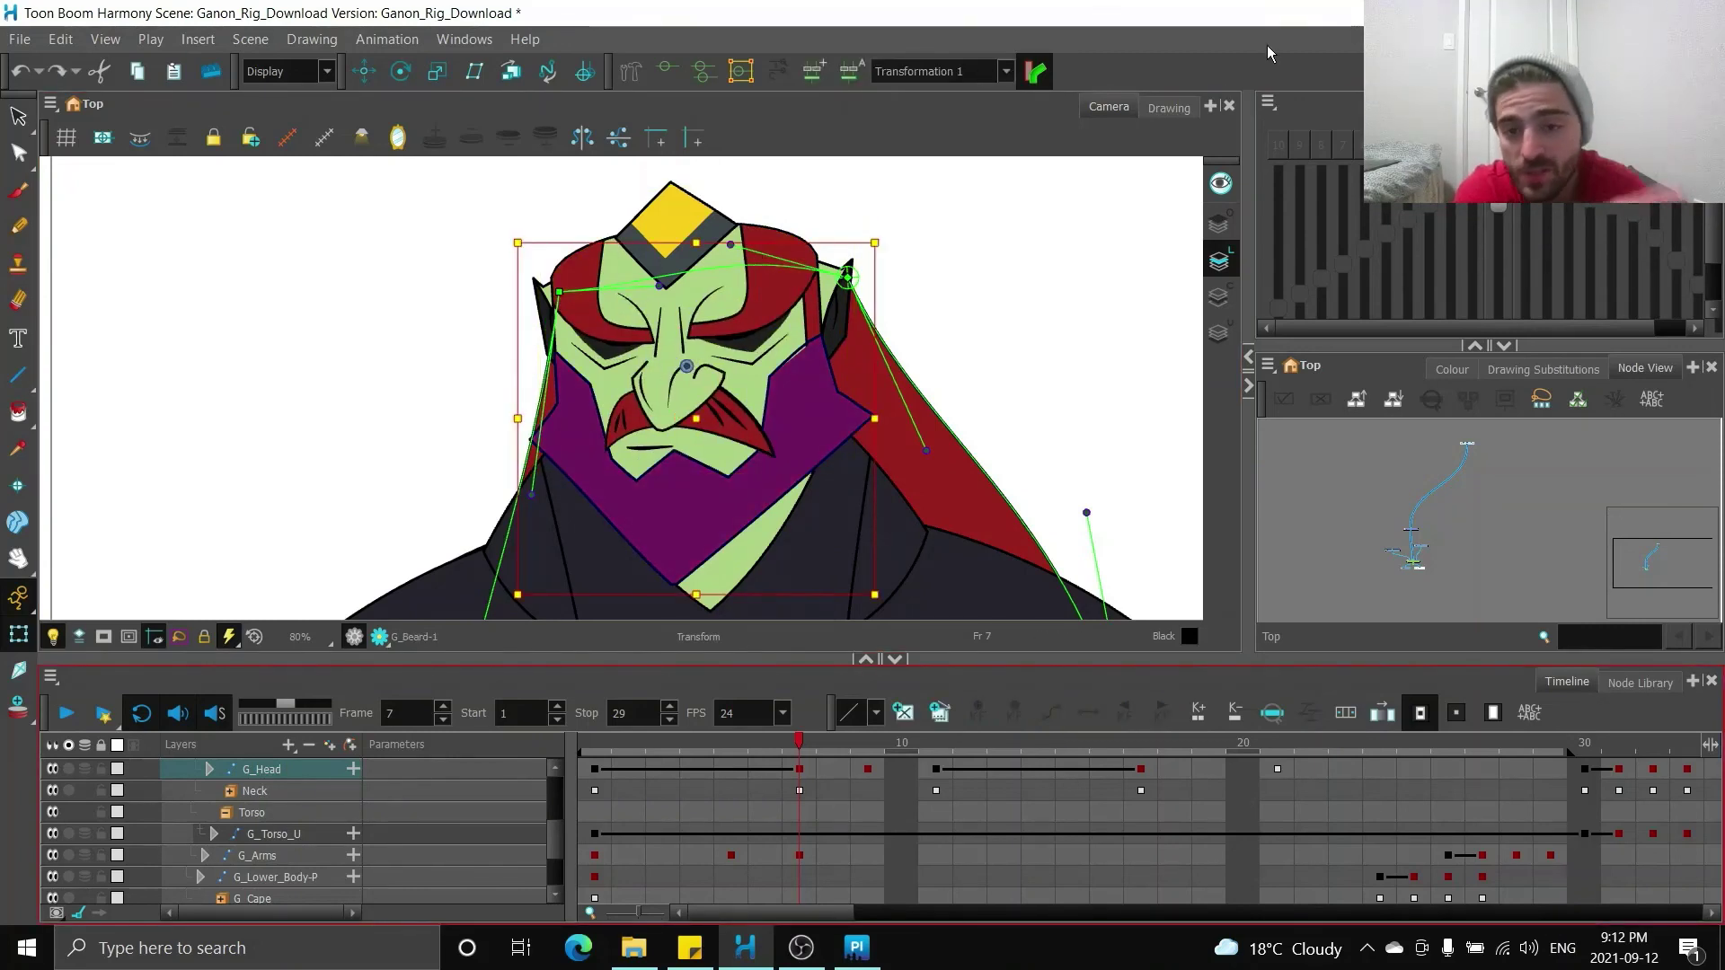